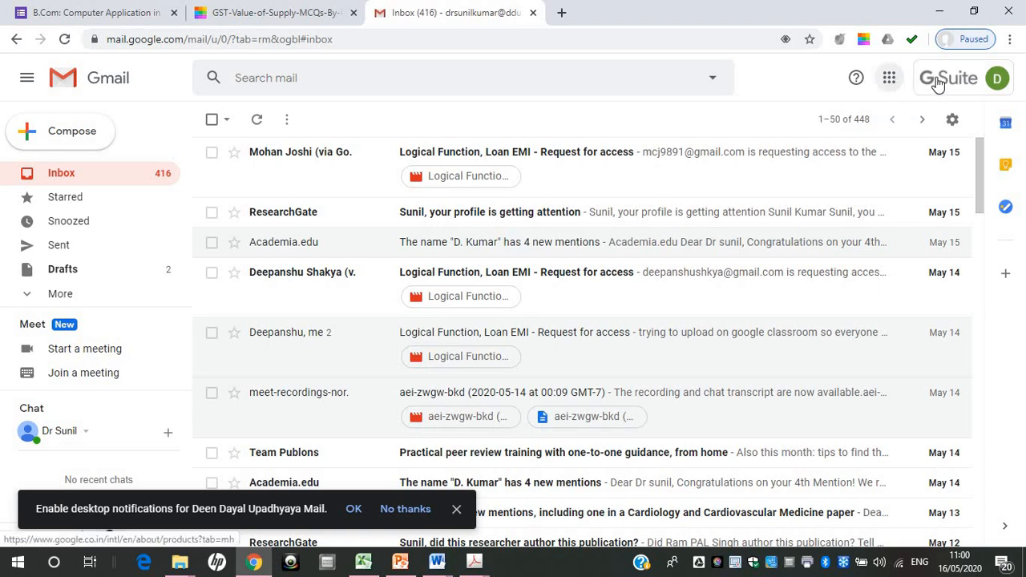
Switch from the Gmail inbox to Google Forms by way of Google Docs
{"action": "left_click", "coordinate": [890, 80]}
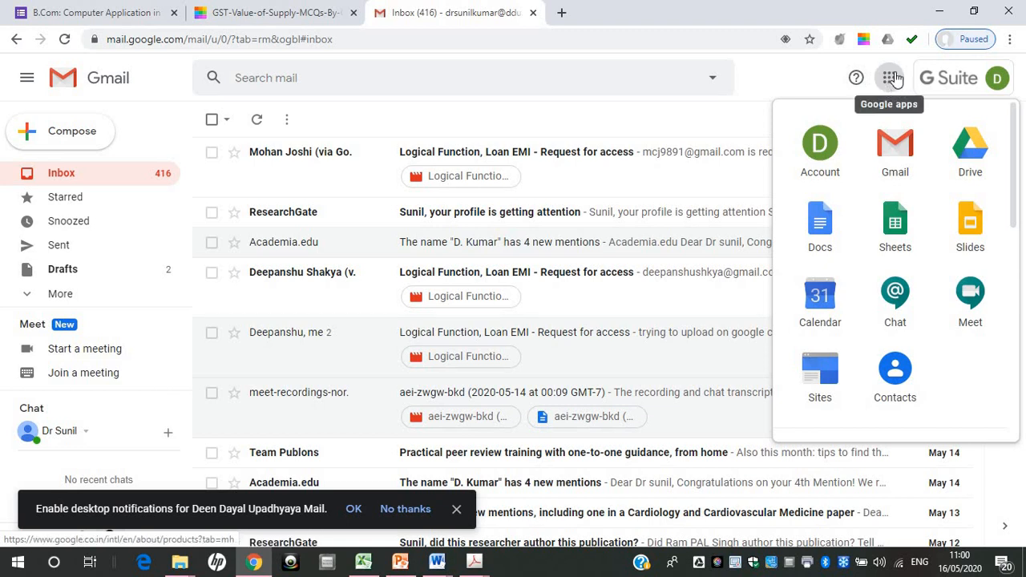
{"action": "left_click", "coordinate": [826, 221]}
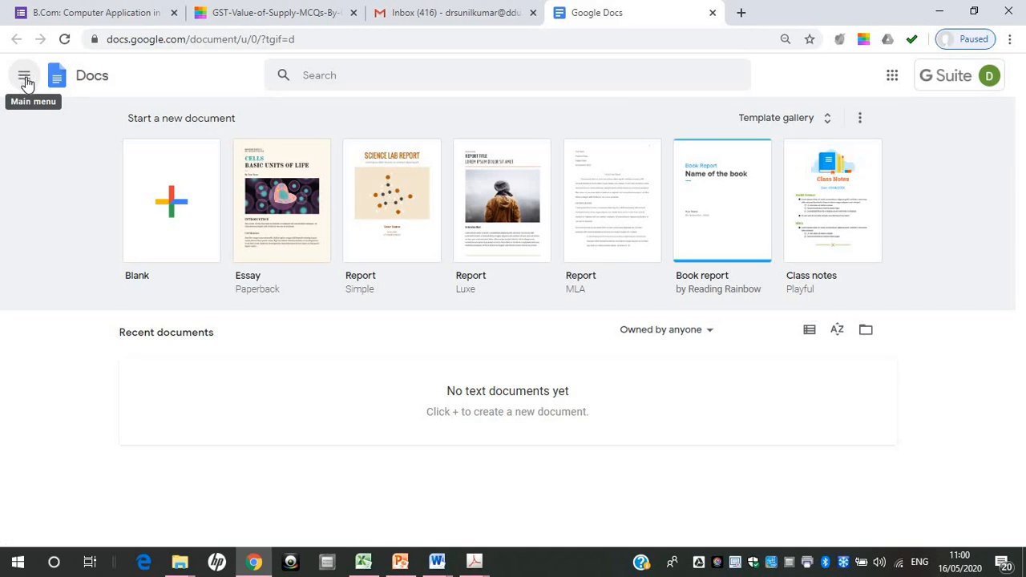
{"action": "left_click", "coordinate": [24, 79]}
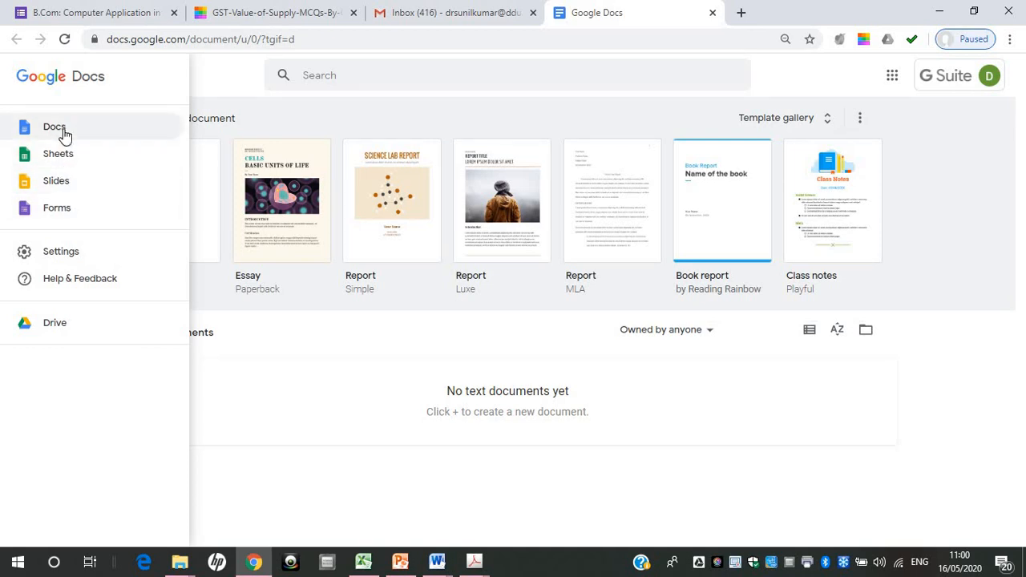
{"action": "left_click", "coordinate": [62, 213]}
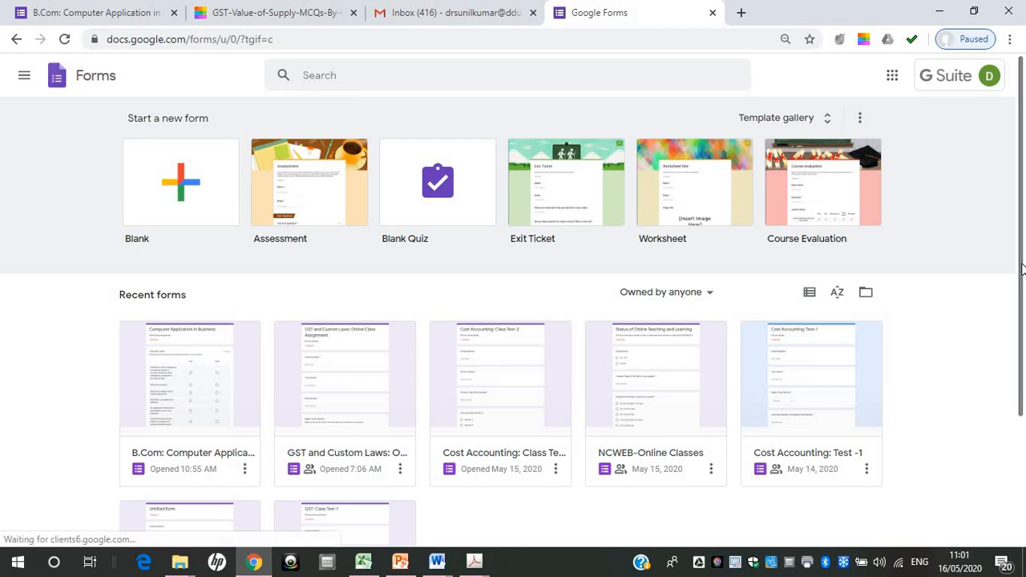
Create a new blank form
{"action": "left_click_drag", "start_coordinate": [1019, 293], "coordinate": [1019, 312]}
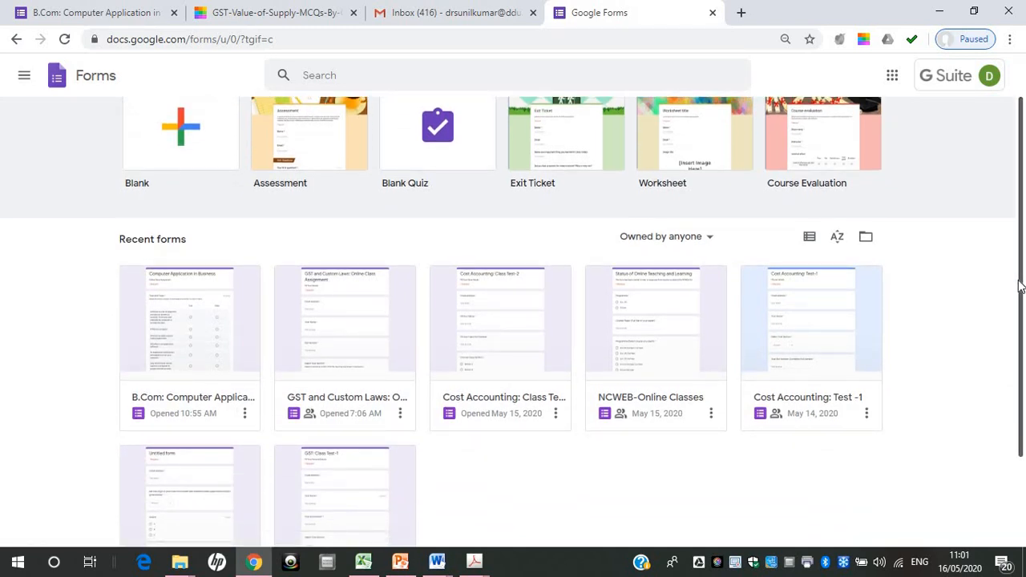
{"action": "scroll", "coordinate": [1019, 283], "scroll_direction": "up", "scroll_amount": 1}
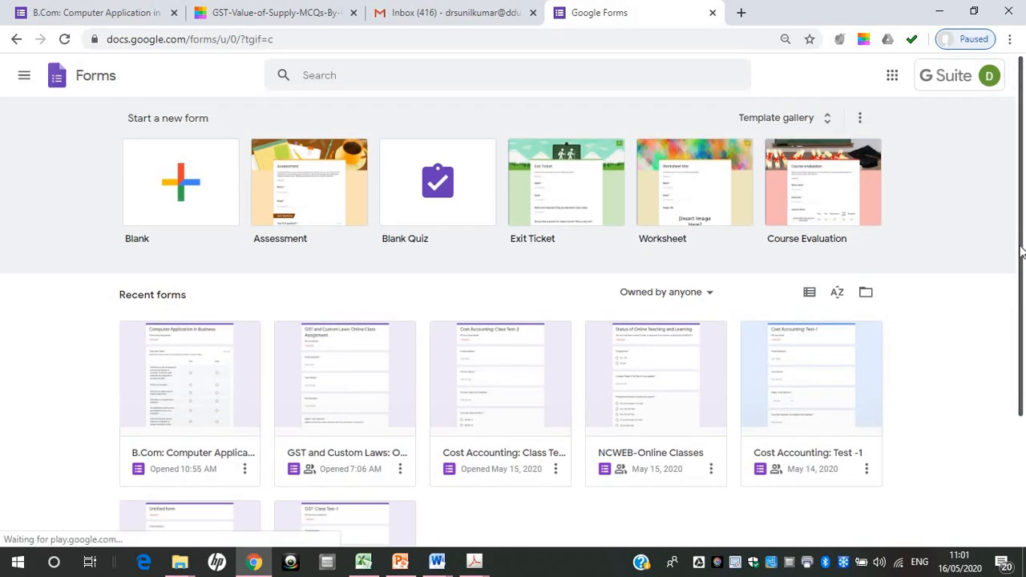
{"action": "left_click", "coordinate": [196, 220]}
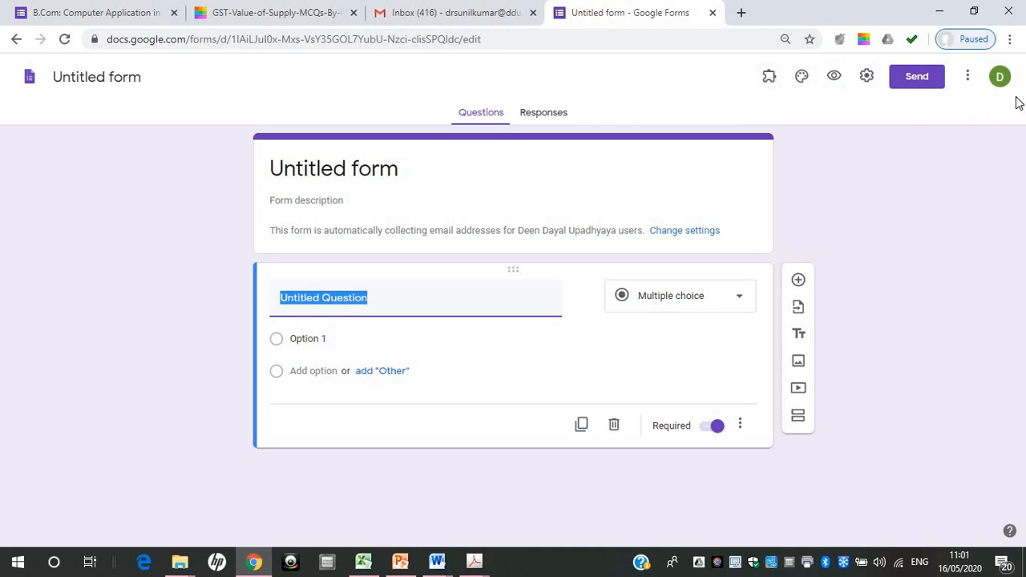
Turn the form into a quiz and have grades released later, after manual review
{"action": "left_click", "coordinate": [867, 79]}
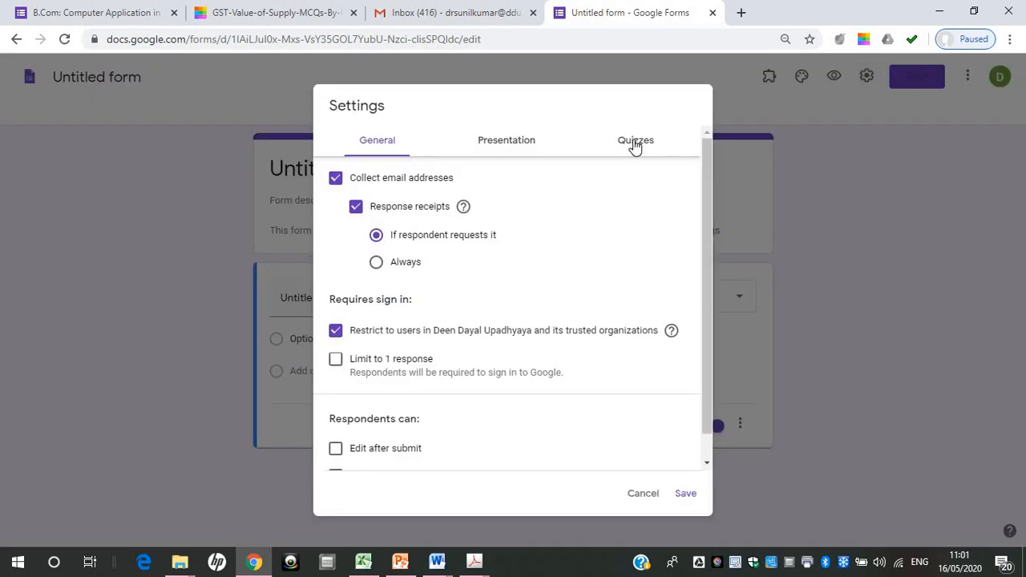
{"action": "left_click", "coordinate": [635, 142]}
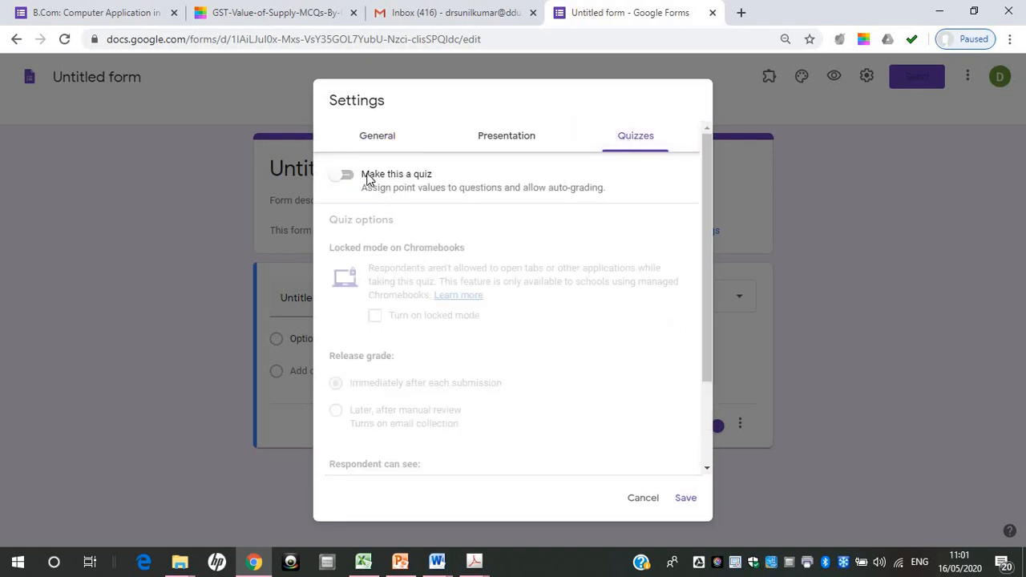
{"action": "left_click", "coordinate": [347, 177]}
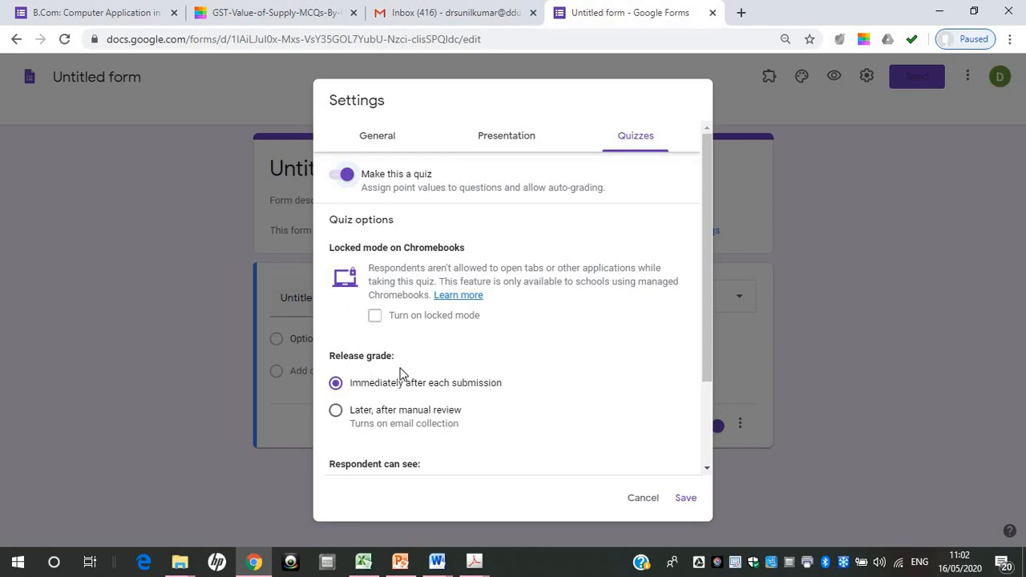
{"action": "left_click", "coordinate": [336, 412]}
Hide the correct answers from respondents and save the quiz settings
{"action": "left_click", "coordinate": [706, 458]}
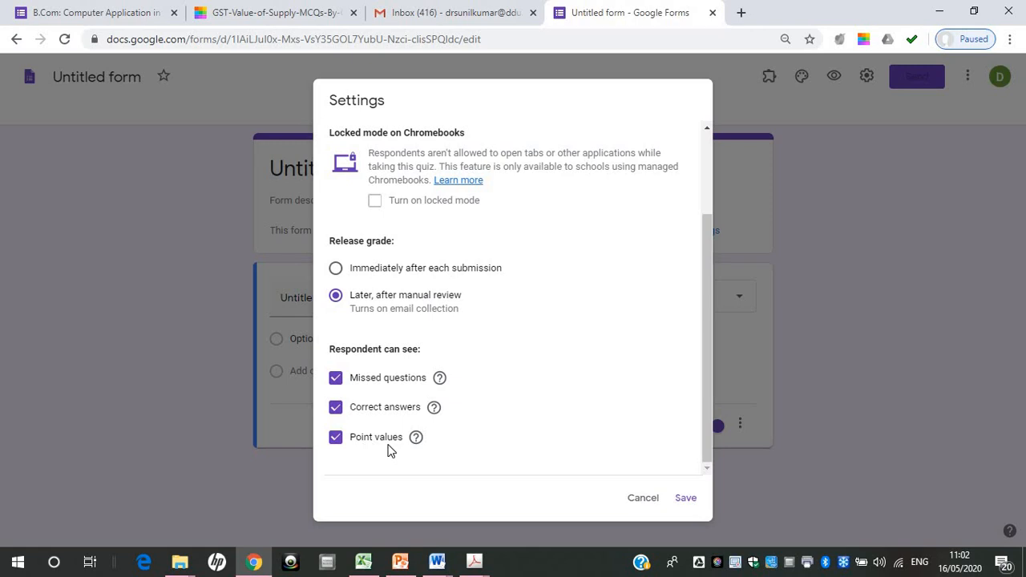
{"action": "left_click", "coordinate": [336, 408]}
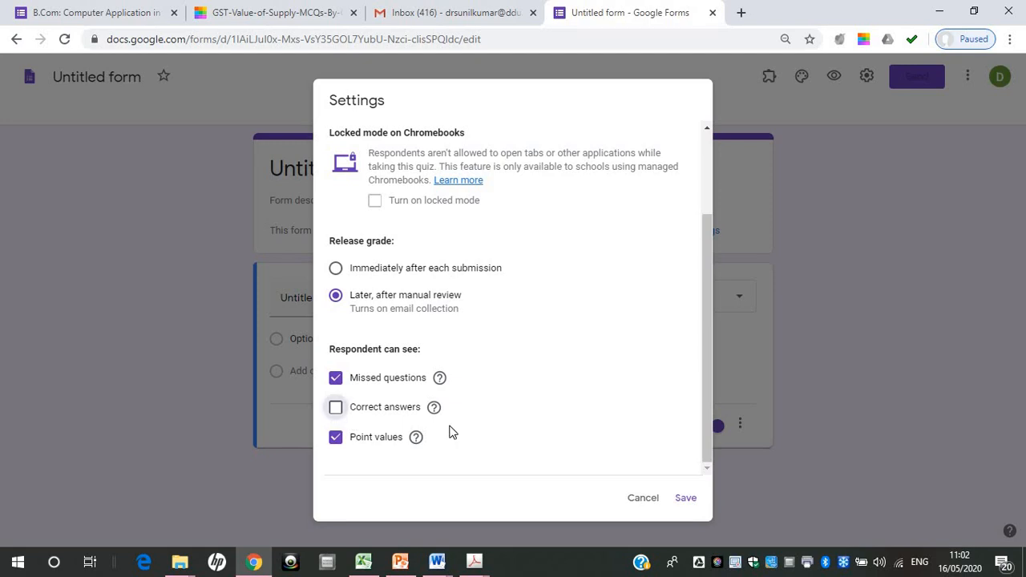
{"action": "left_click", "coordinate": [686, 499]}
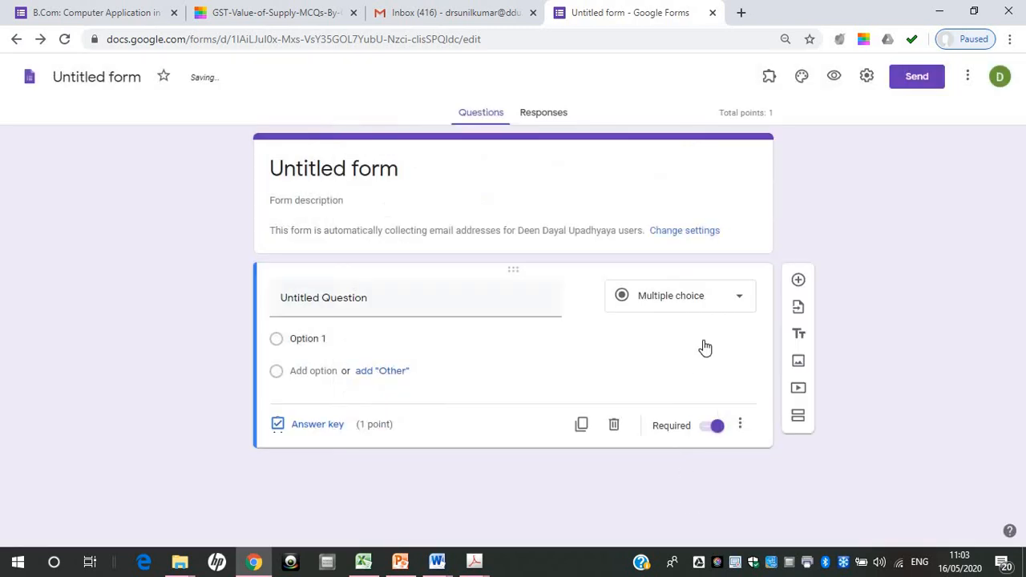
Limit the form to 1 response, collect email addresses without response receipts, and remove the restriction to Deen Dayal Upadhyaya users
{"action": "left_click", "coordinate": [866, 78]}
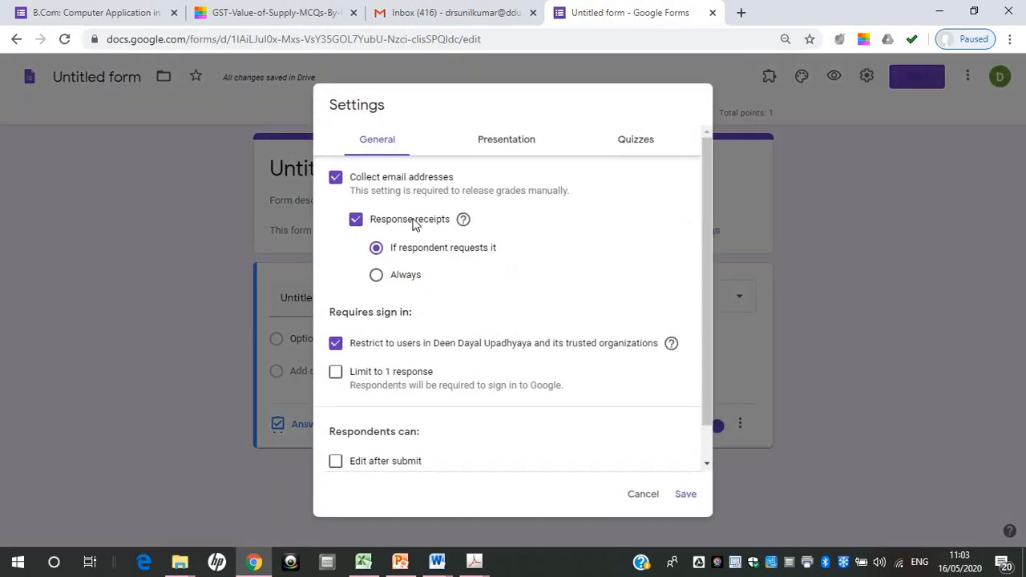
{"action": "left_click", "coordinate": [336, 375]}
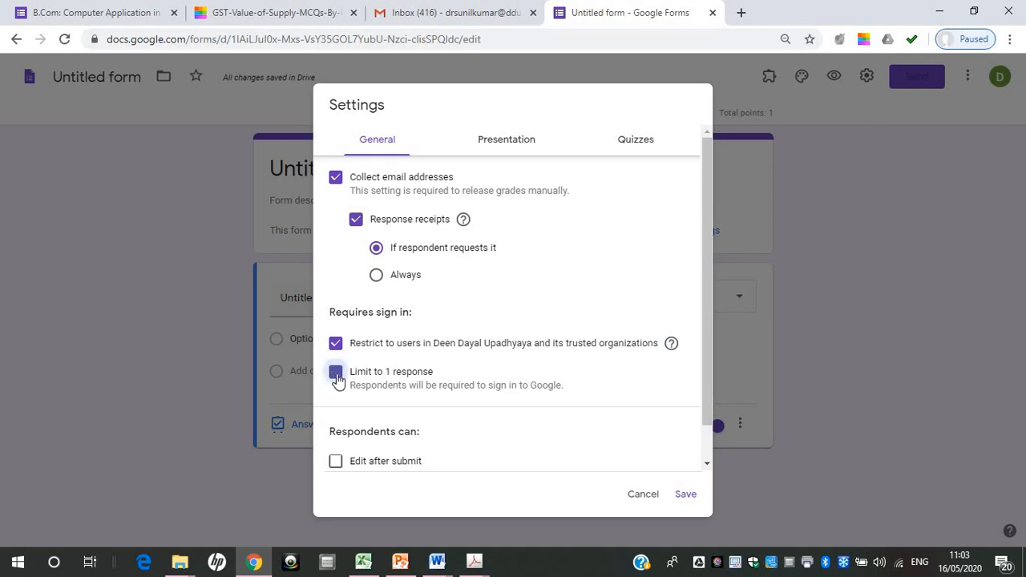
{"action": "left_click", "coordinate": [333, 180]}
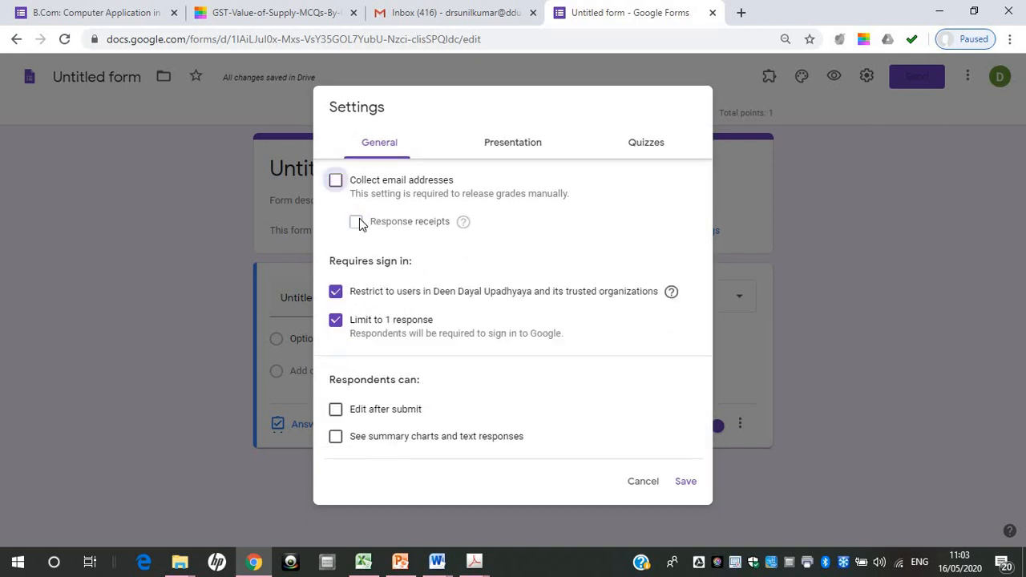
{"action": "left_click", "coordinate": [336, 181]}
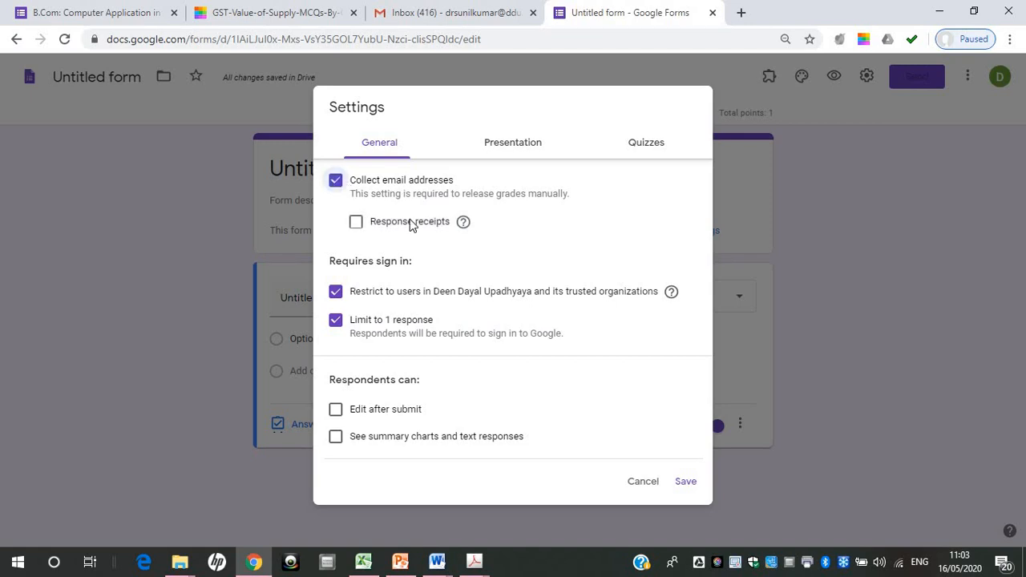
{"action": "left_click", "coordinate": [336, 292]}
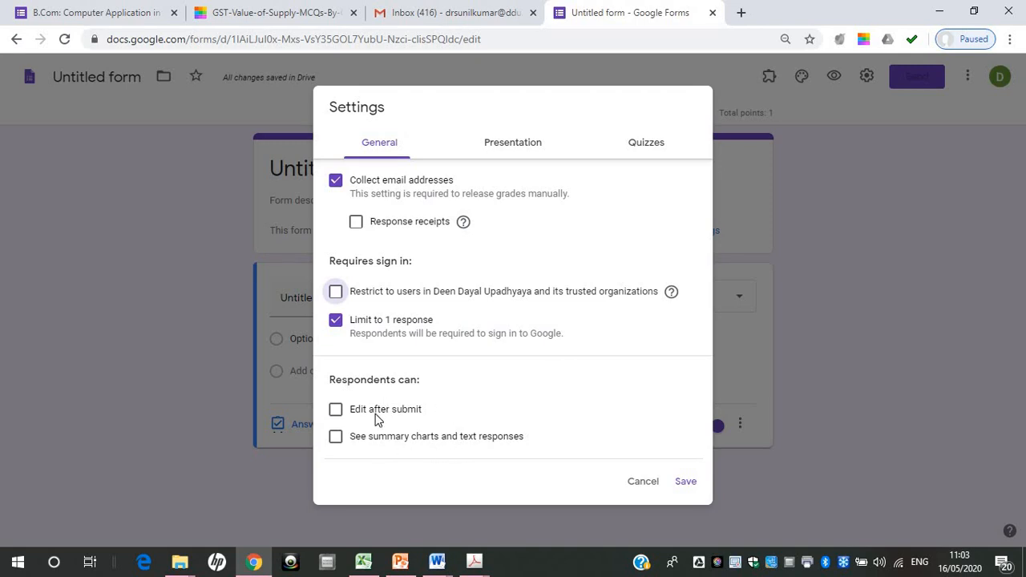
Enable shuffled question order, set the confirmation message to "Thanks, your responses have been recorded successfully", and save the form settings
{"action": "left_click", "coordinate": [513, 146]}
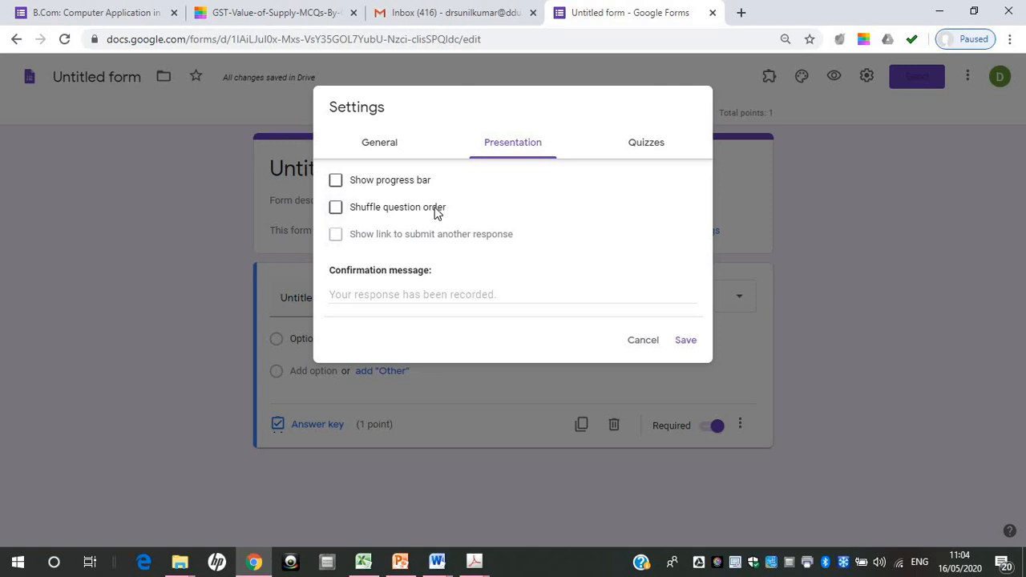
{"action": "left_click", "coordinate": [335, 210]}
{"action": "left_click", "coordinate": [387, 293]}
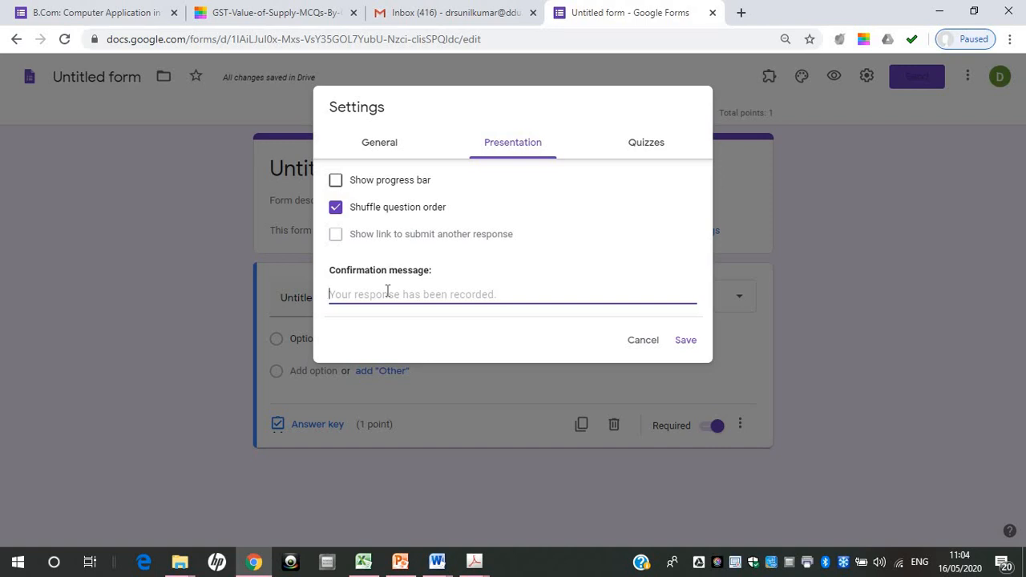
{"action": "type", "text": "Thans"}
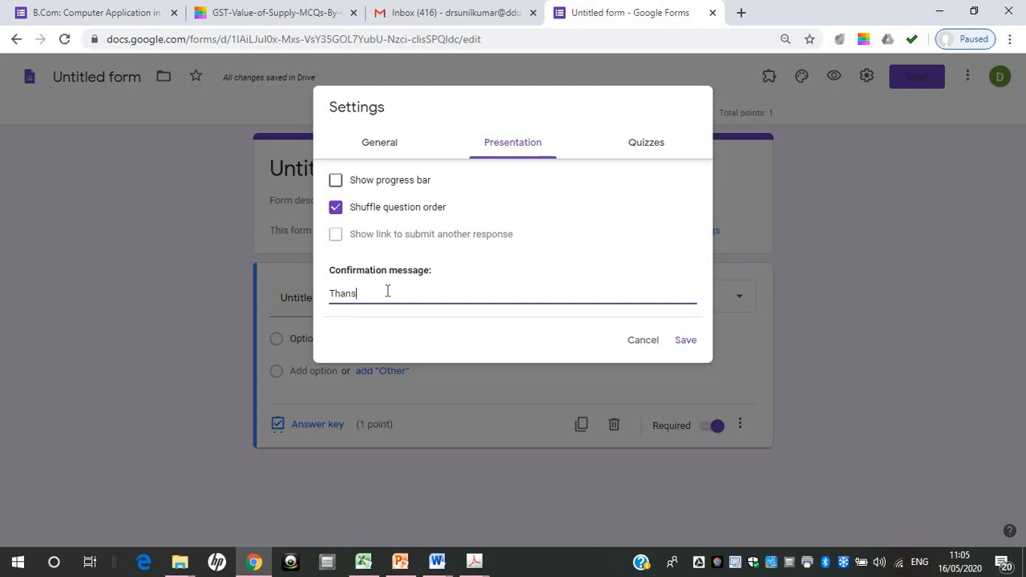
{"action": "key", "text": "BackSpace"}
{"action": "type", "text": "ks, your responses have been "}
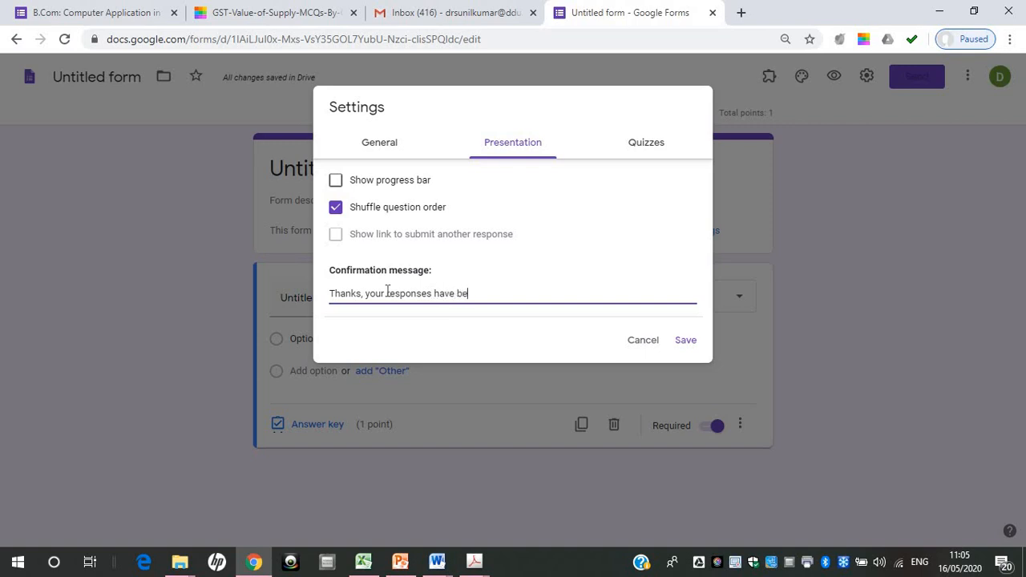
{"action": "type", "text": "recorded sucessfull"}
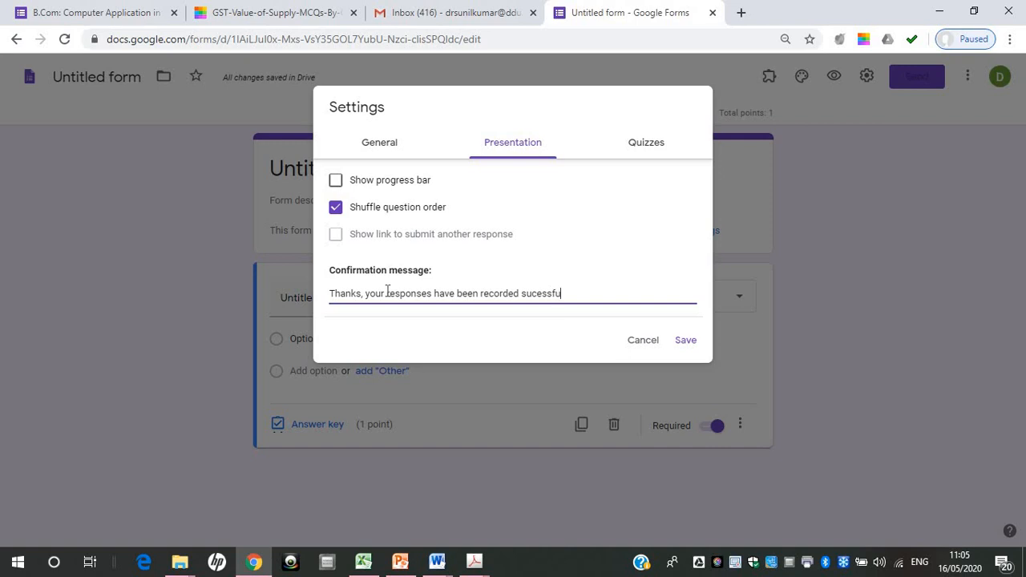
{"action": "type", "text": "y"}
{"action": "double_click", "coordinate": [533, 295]}
{"action": "right_click", "coordinate": [533, 295]}
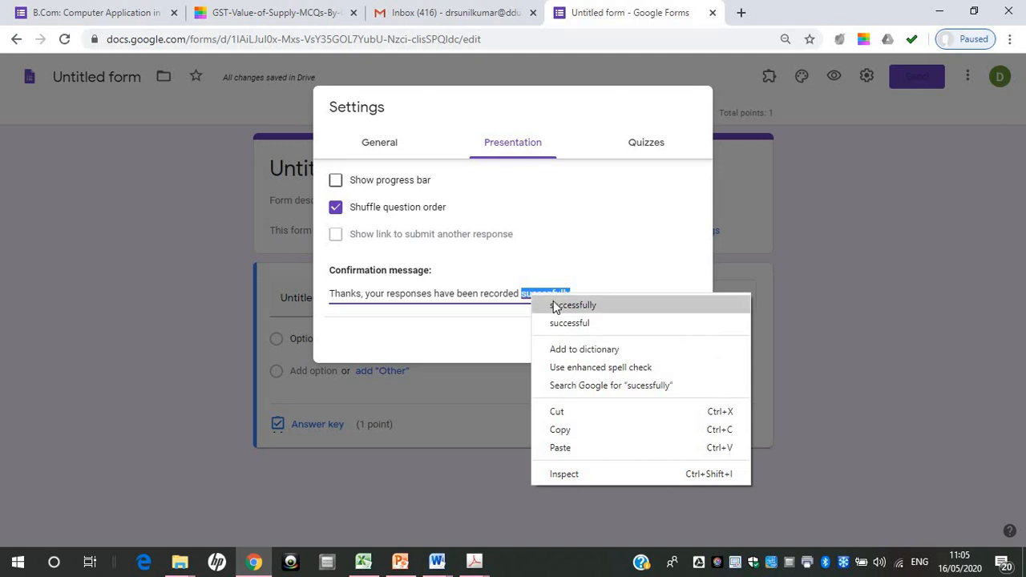
{"action": "left_click", "coordinate": [554, 302]}
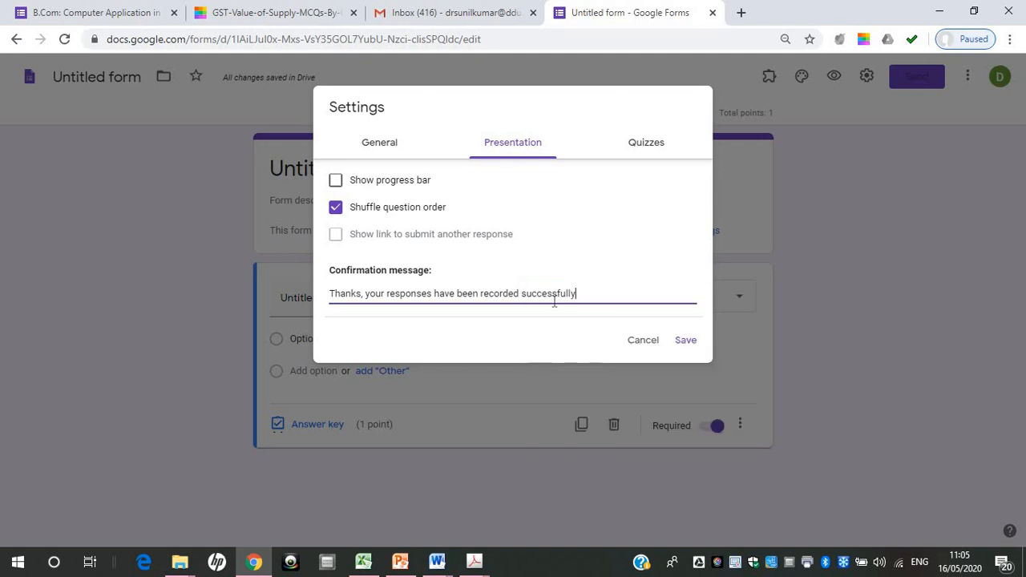
{"action": "left_click", "coordinate": [690, 350]}
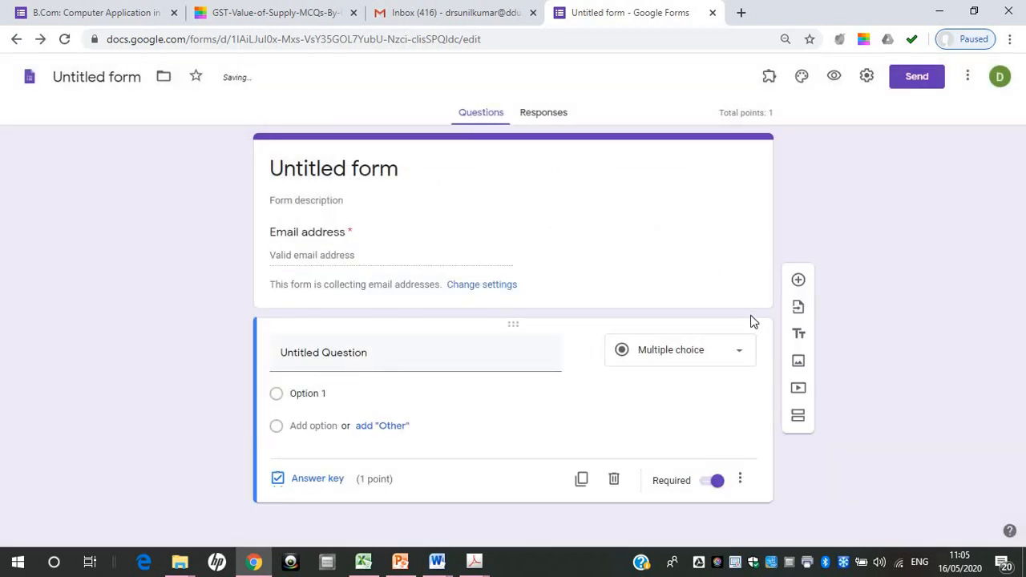
{"action": "left_click", "coordinate": [969, 80]}
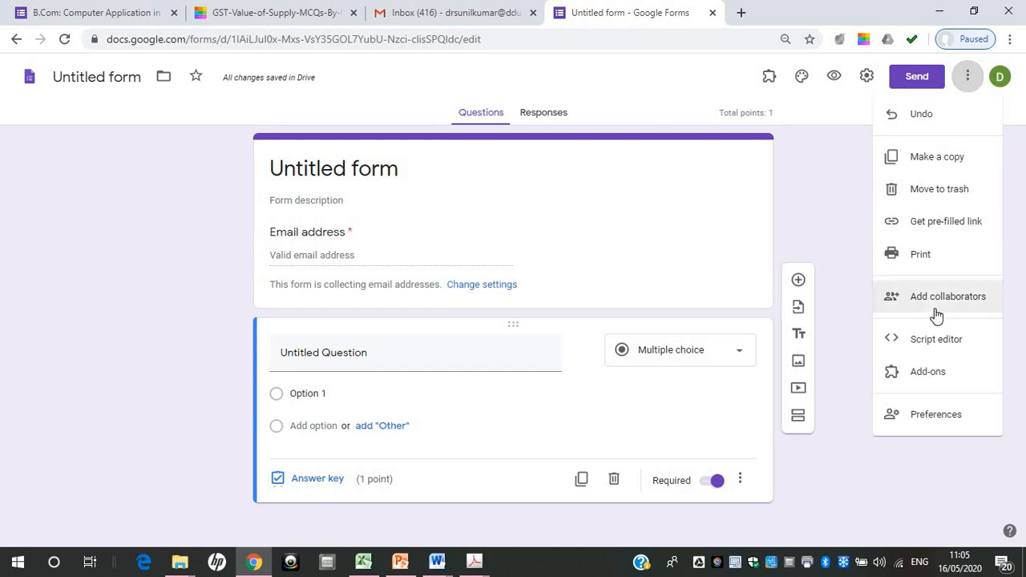
{"action": "left_click", "coordinate": [946, 414]}
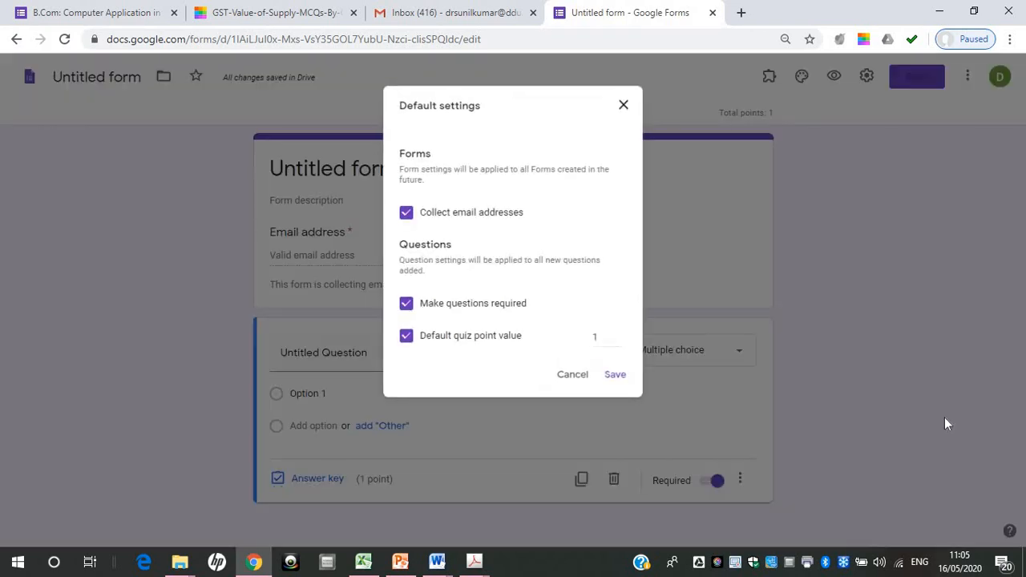
{"action": "left_click", "coordinate": [623, 107]}
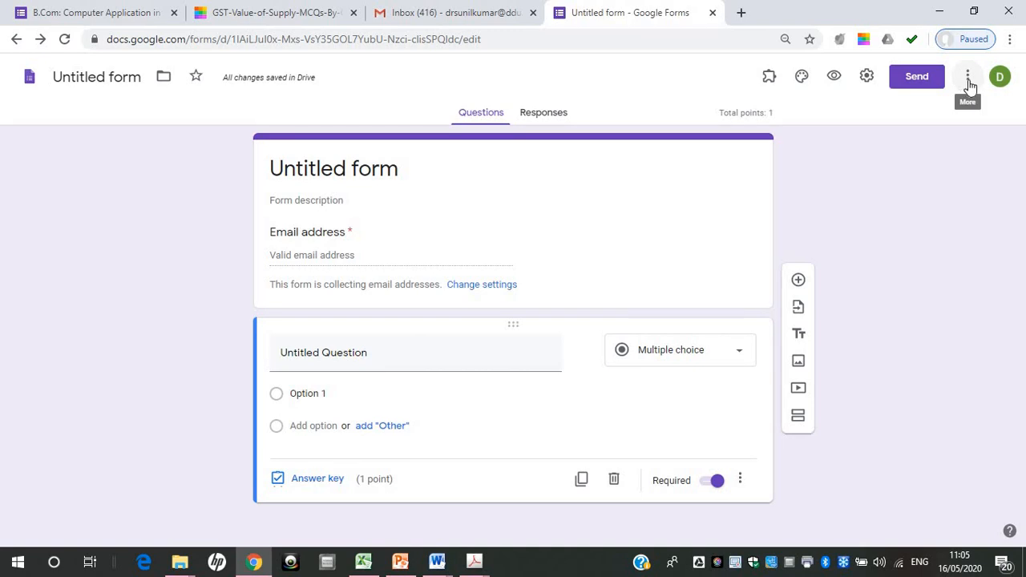
Try a default quiz point value of 2 in the form preferences, fine-tune it in single increments, and save the default settings
{"action": "left_click", "coordinate": [968, 90]}
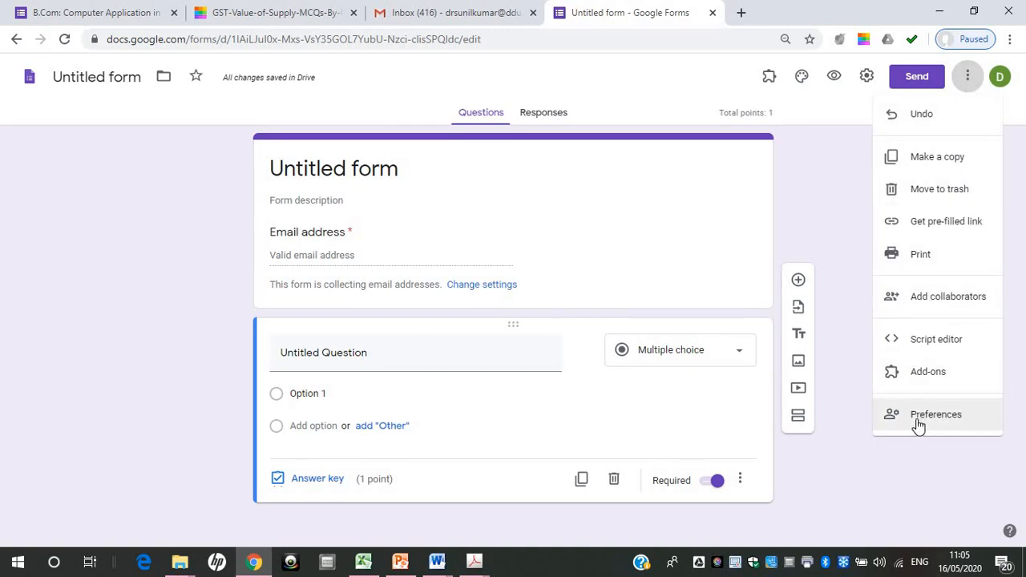
{"action": "left_click", "coordinate": [917, 417]}
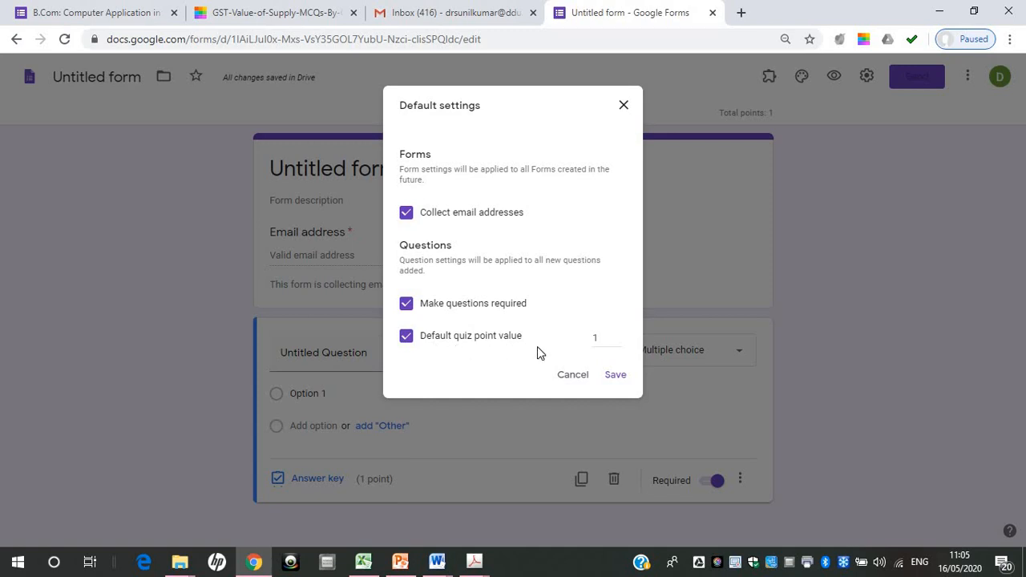
{"action": "double_click", "coordinate": [602, 337]}
{"action": "type", "text": "2"}
{"action": "left_click", "coordinate": [617, 337]}
{"action": "left_click", "coordinate": [616, 342]}
{"action": "left_click", "coordinate": [616, 341]}
{"action": "left_click", "coordinate": [616, 341]}
{"action": "left_click", "coordinate": [613, 376]}
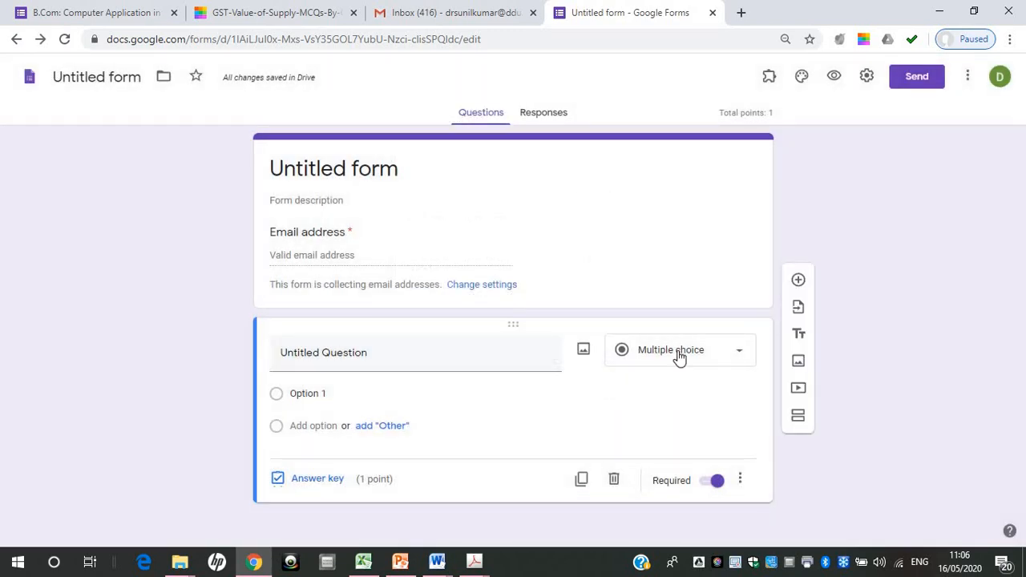
Title the form "B.Com: Accounting: Class Test" and apply the same name to the form file
{"action": "left_click", "coordinate": [411, 169]}
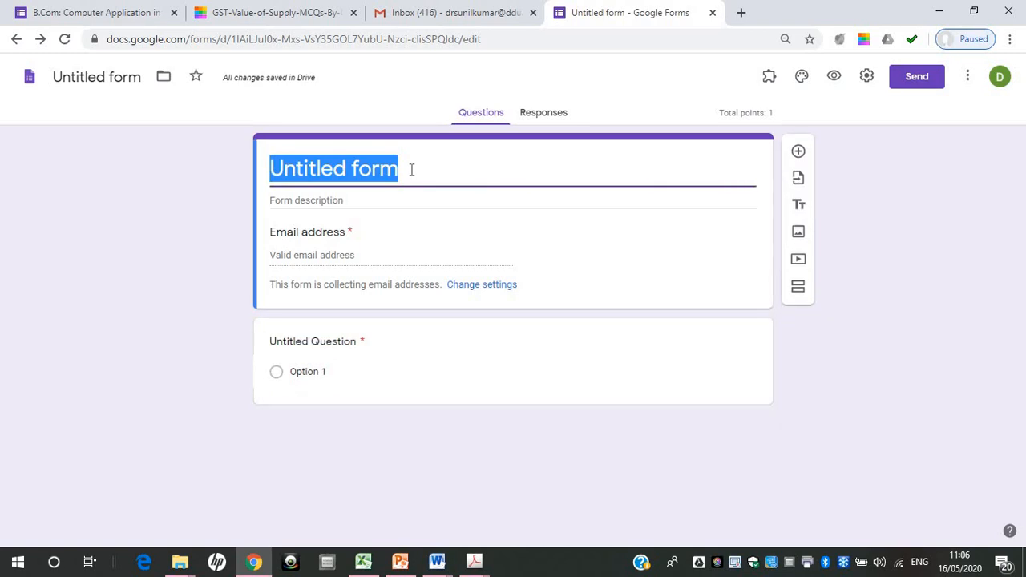
{"action": "type", "text": "B"}
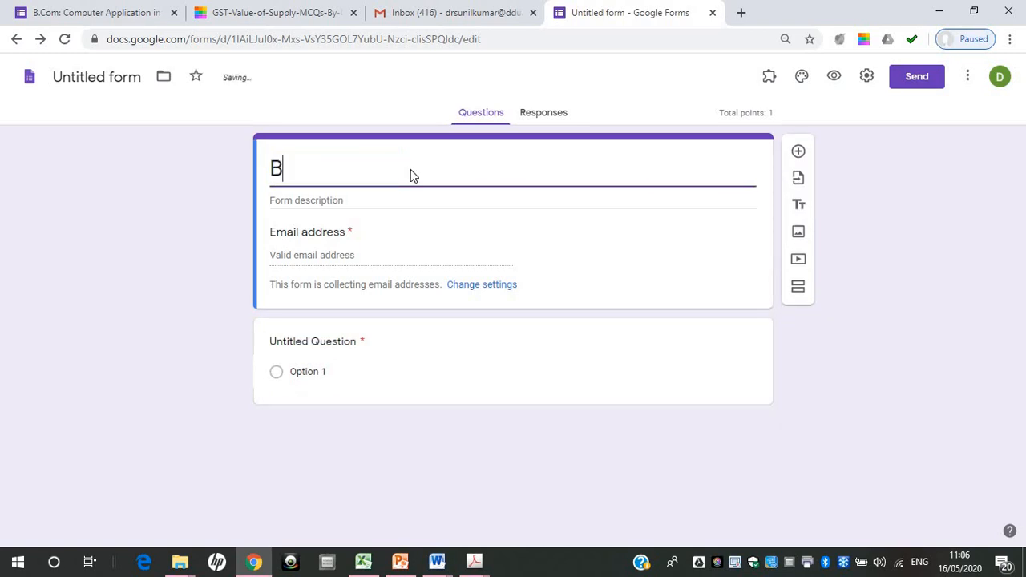
{"action": "type", "text": ".Com: "}
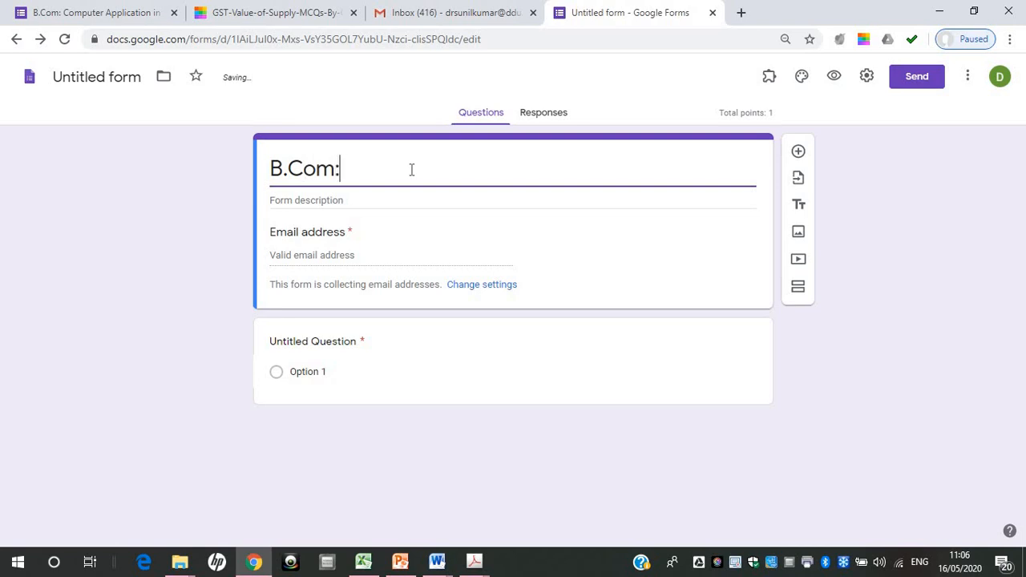
{"action": "type", "text": "Accounting"}
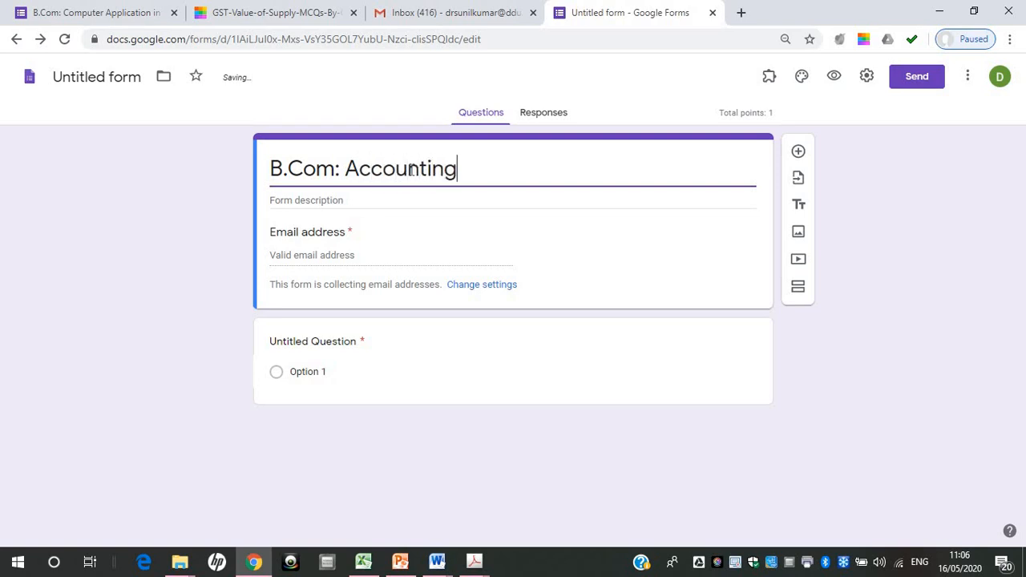
{"action": "type", "text": ": Class "}
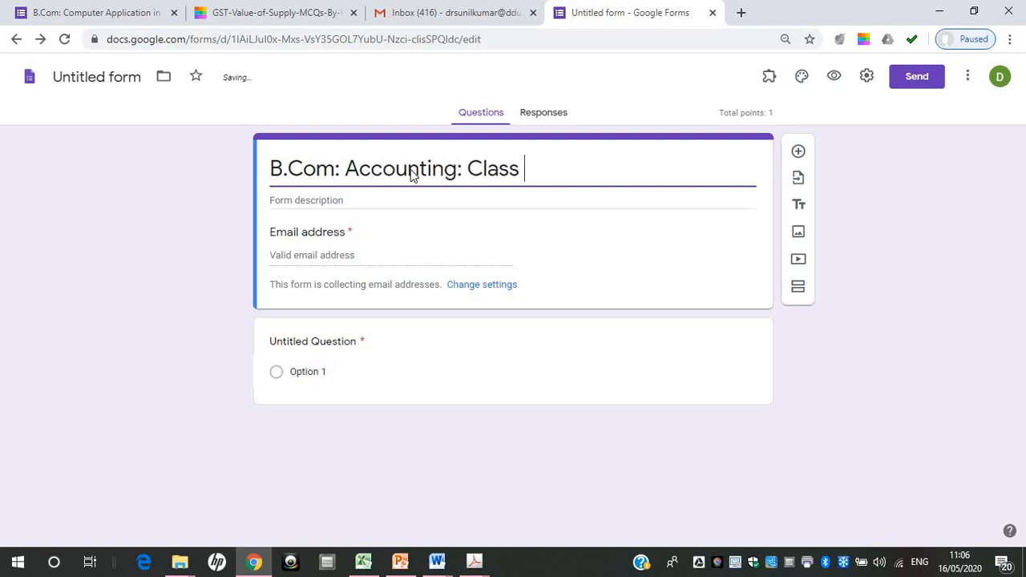
{"action": "type", "text": "Test"}
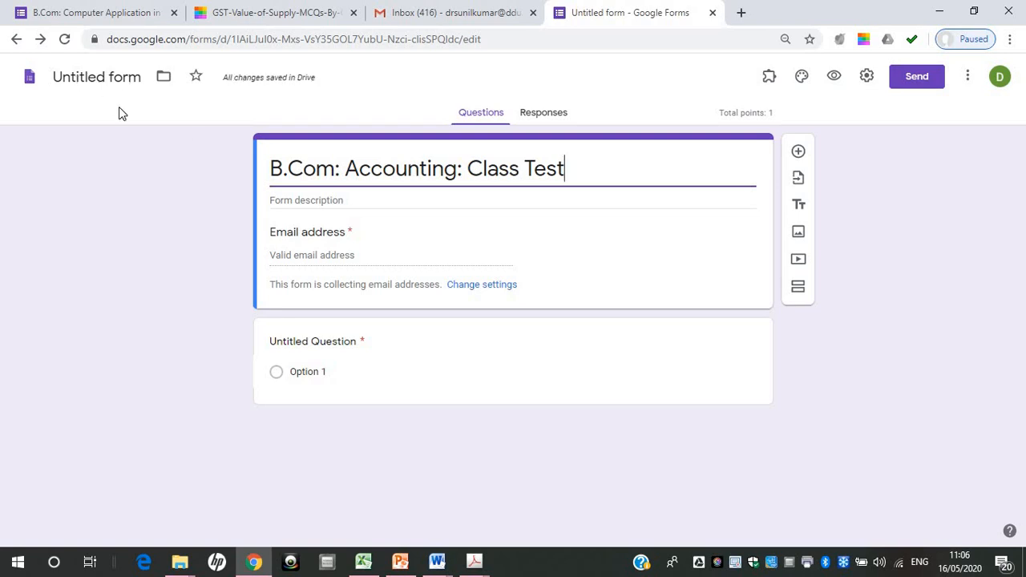
{"action": "left_click", "coordinate": [106, 83]}
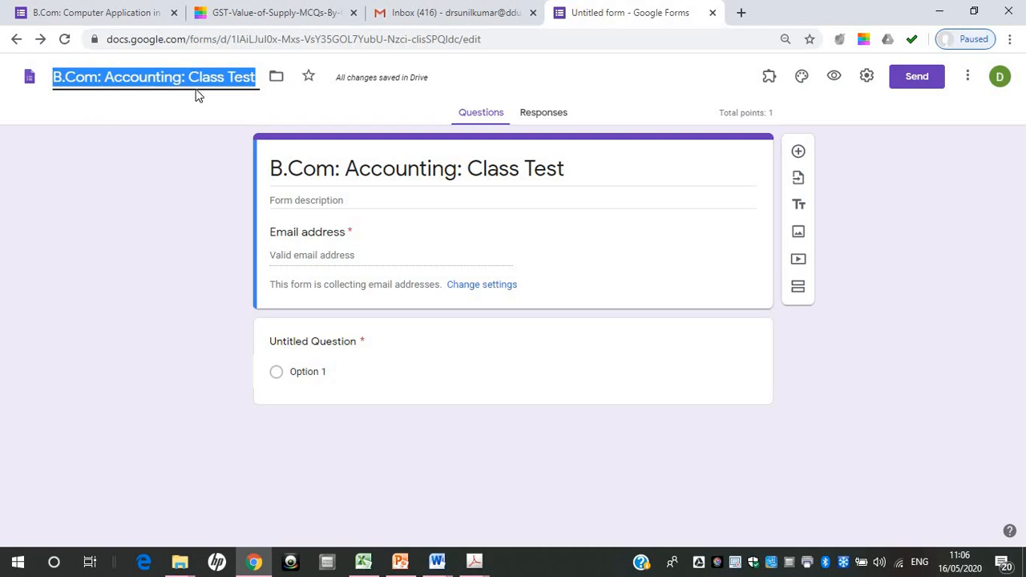
Set the form description to "all questions are compulsory, and carrying equal marks, time time 12:30 to 1:30pm"
{"action": "left_click", "coordinate": [349, 200]}
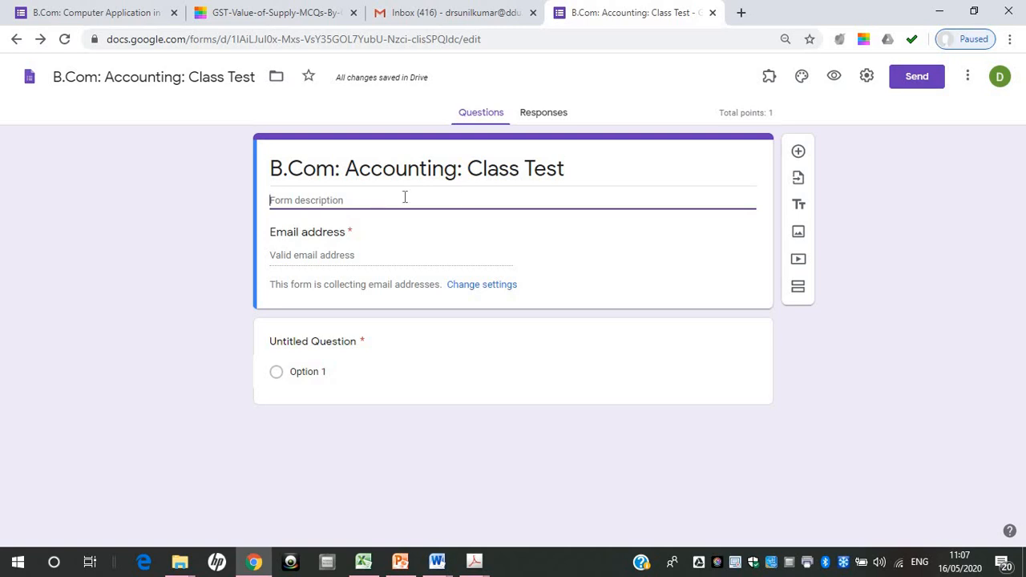
{"action": "type", "text": "a"}
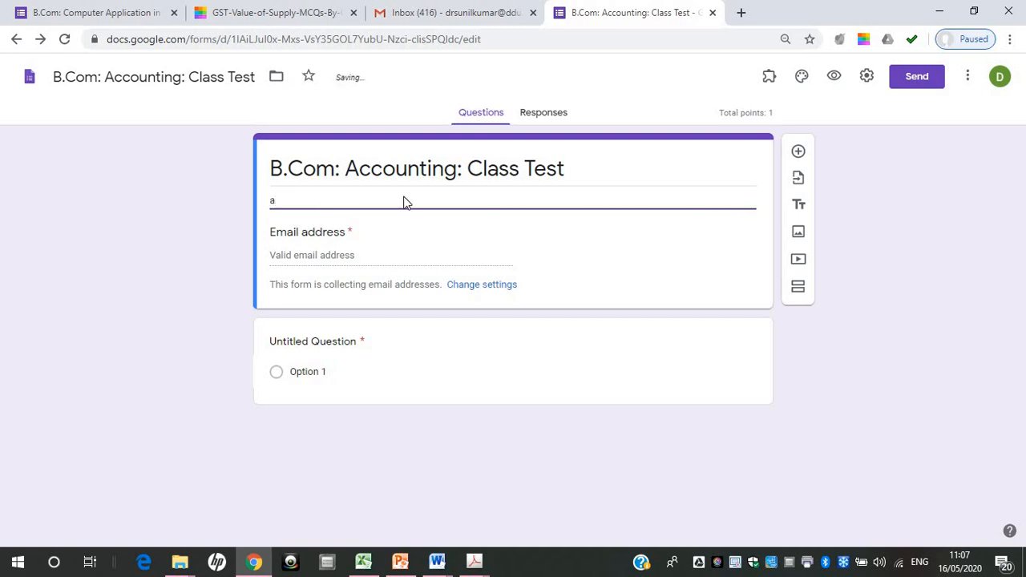
{"action": "type", "text": "ll questions are compul"}
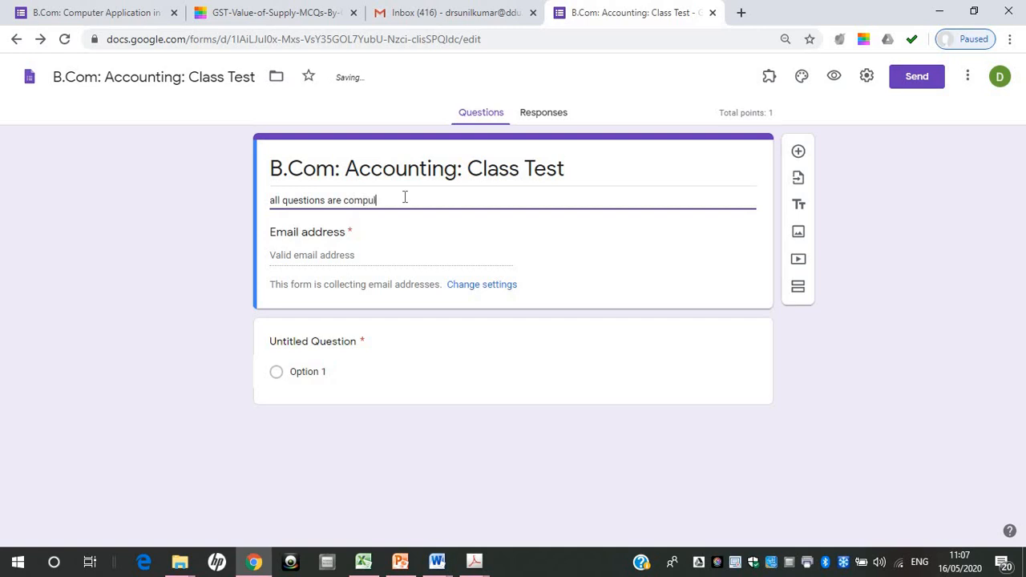
{"action": "type", "text": "sory, and ca"}
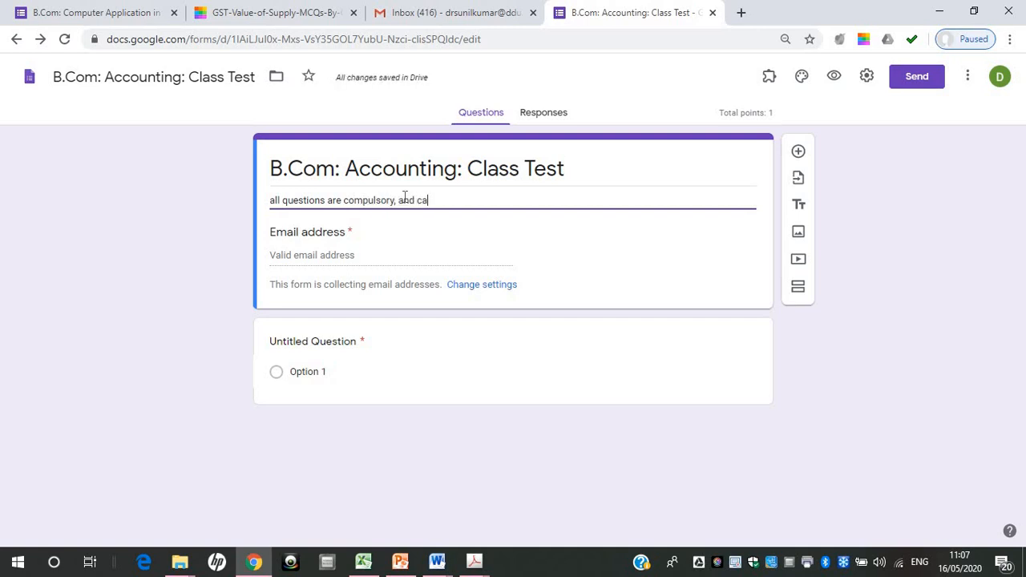
{"action": "type", "text": "rrying equal marks, ti"}
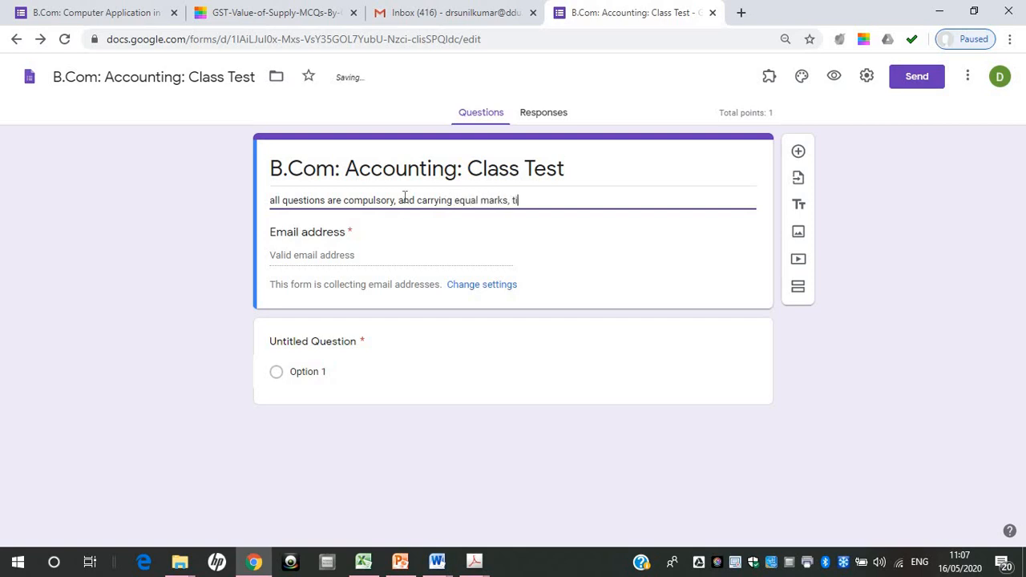
{"action": "type", "text": "me time 12:30 to 1:30"}
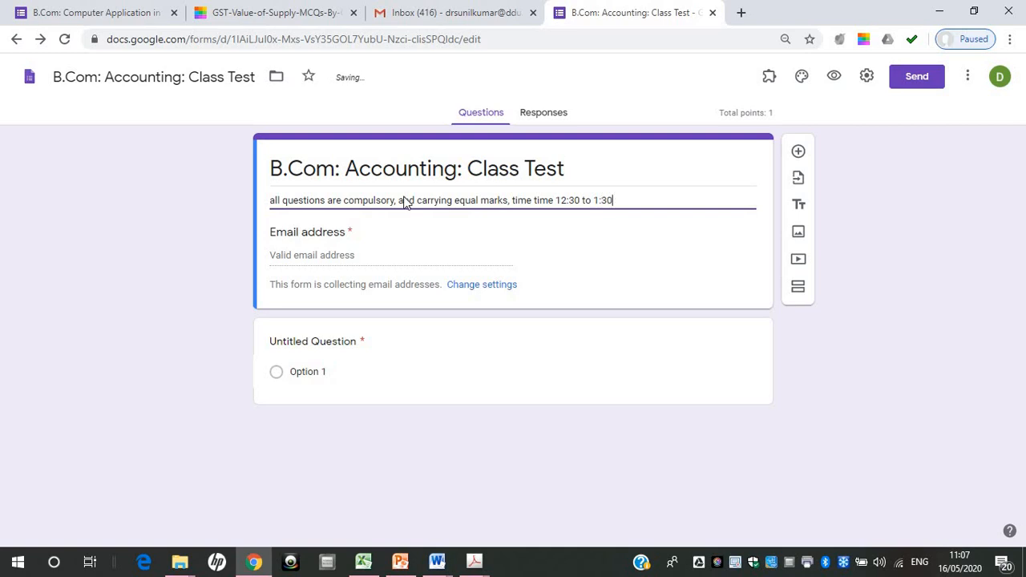
{"action": "type", "text": "pm"}
Search Google for "quillpad" in a separate browser tab and return to the class test form
{"action": "left_click", "coordinate": [741, 14]}
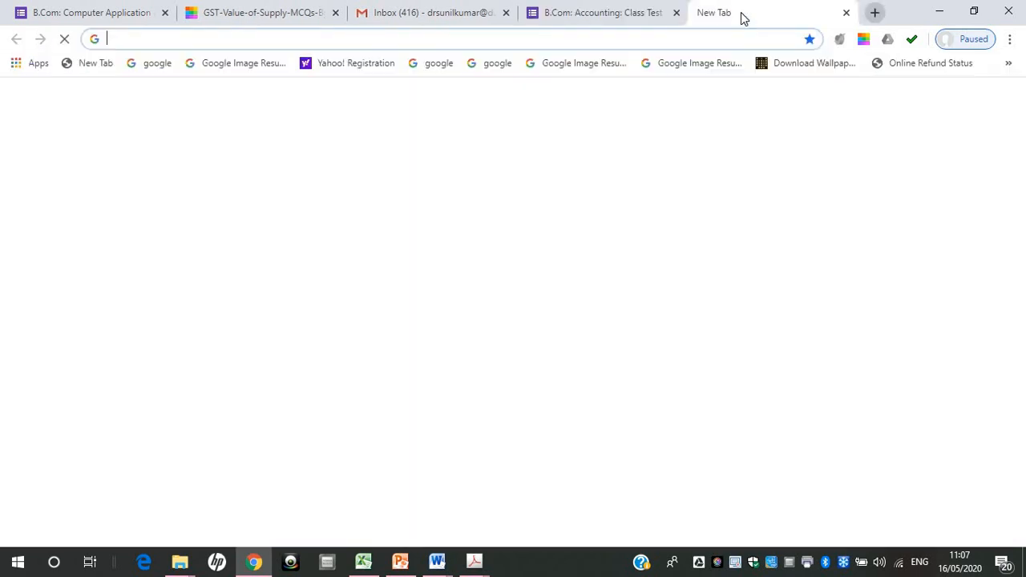
{"action": "left_click", "coordinate": [485, 314]}
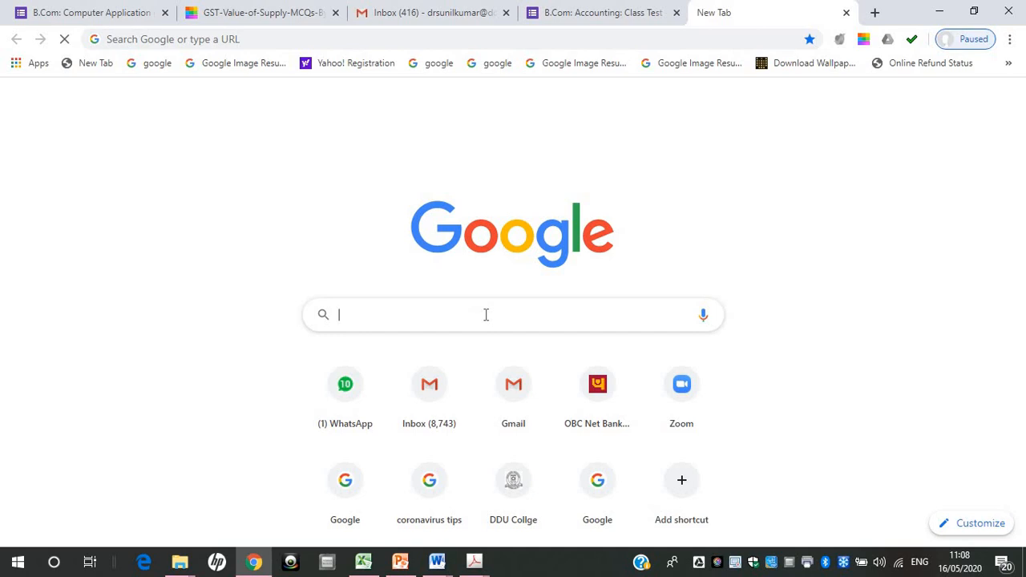
{"action": "type", "text": "quillpad"}
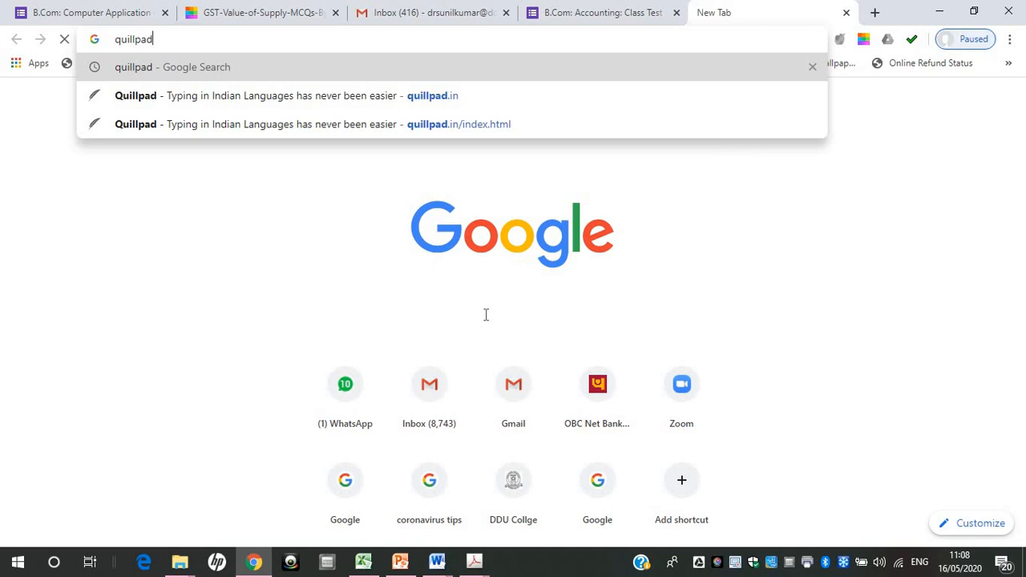
{"action": "key", "text": "Return"}
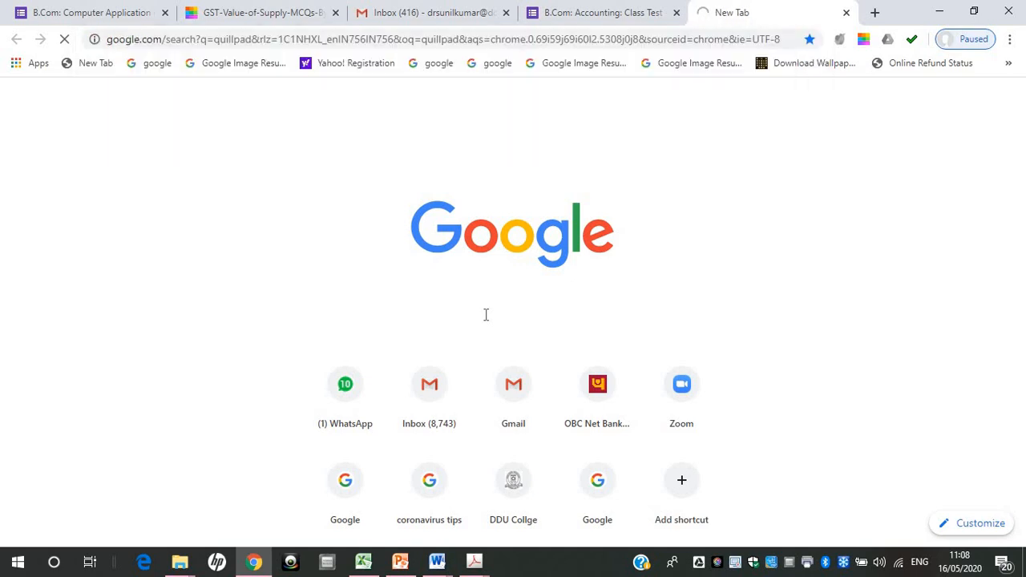
{"action": "left_click", "coordinate": [572, 15]}
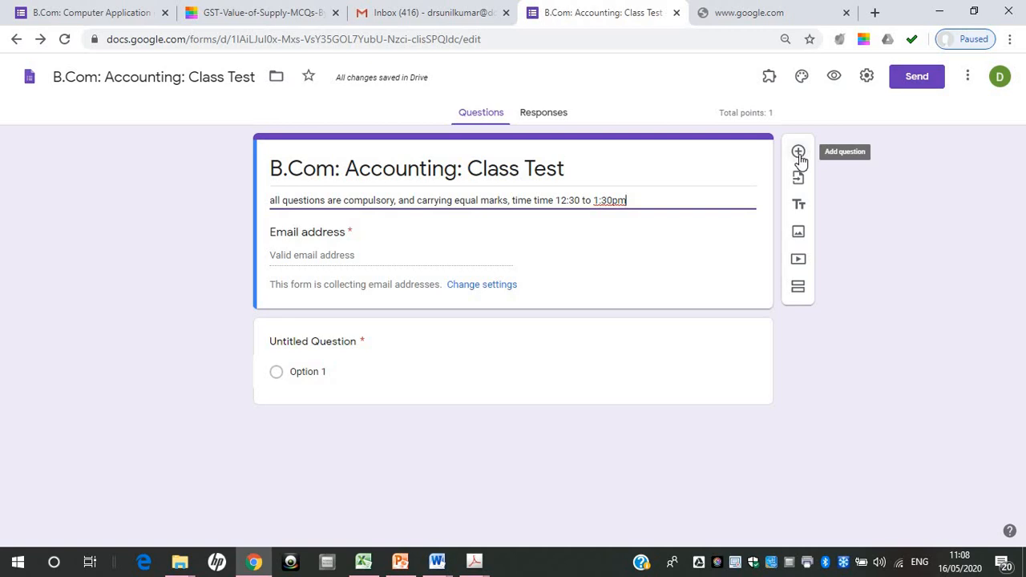
Add a question titled "Name of the student" directly below the form header
{"action": "left_click", "coordinate": [799, 154]}
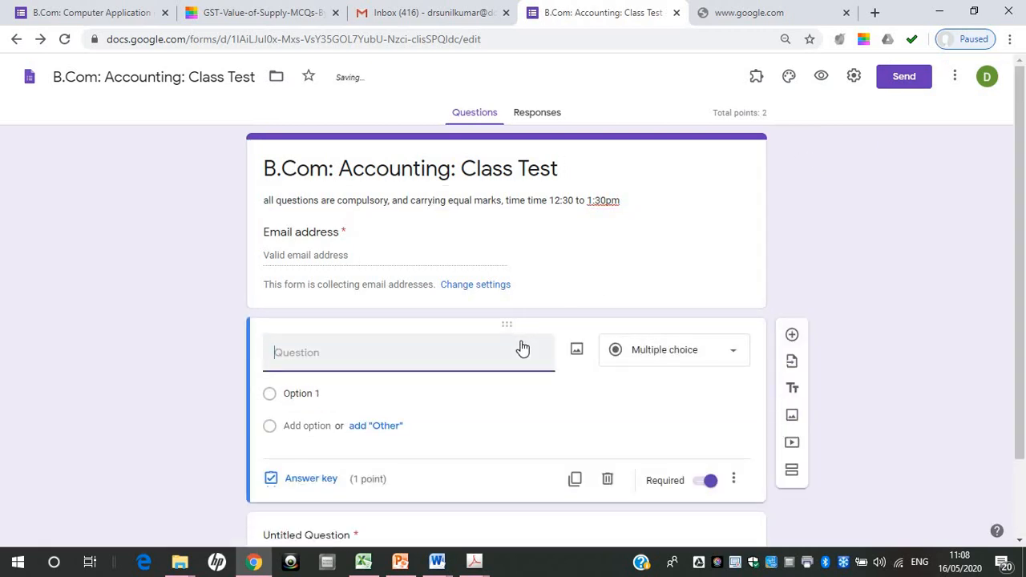
{"action": "type", "text": "Name of the student"}
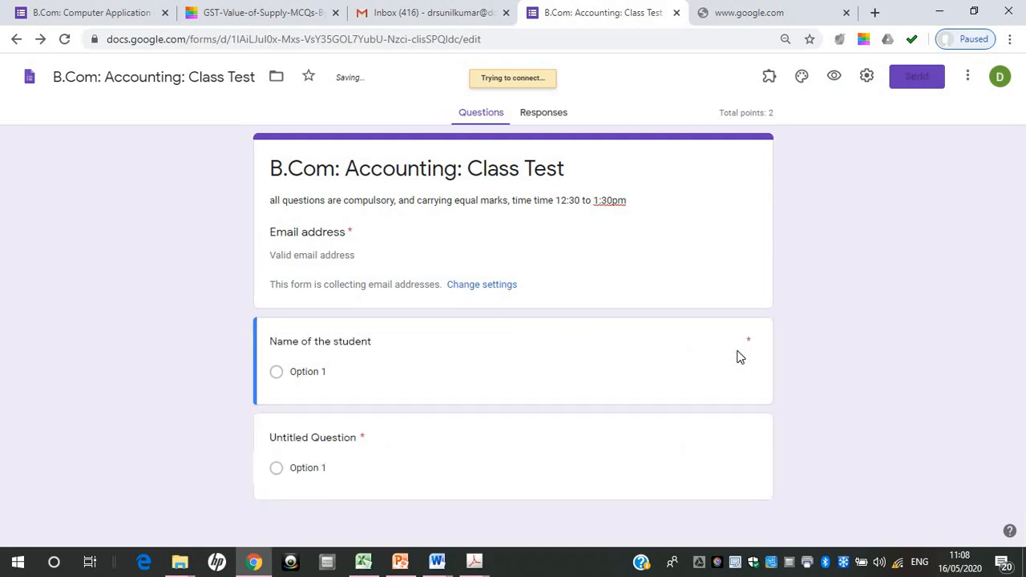
Change the "Name of the student" question type to Short answer
{"action": "left_click", "coordinate": [601, 352]}
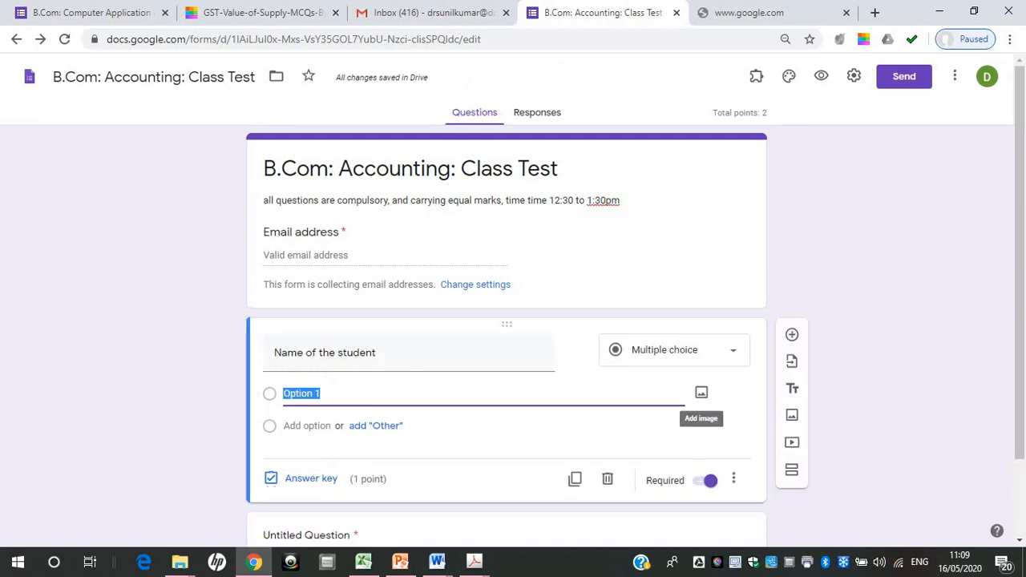
{"action": "left_click", "coordinate": [727, 361]}
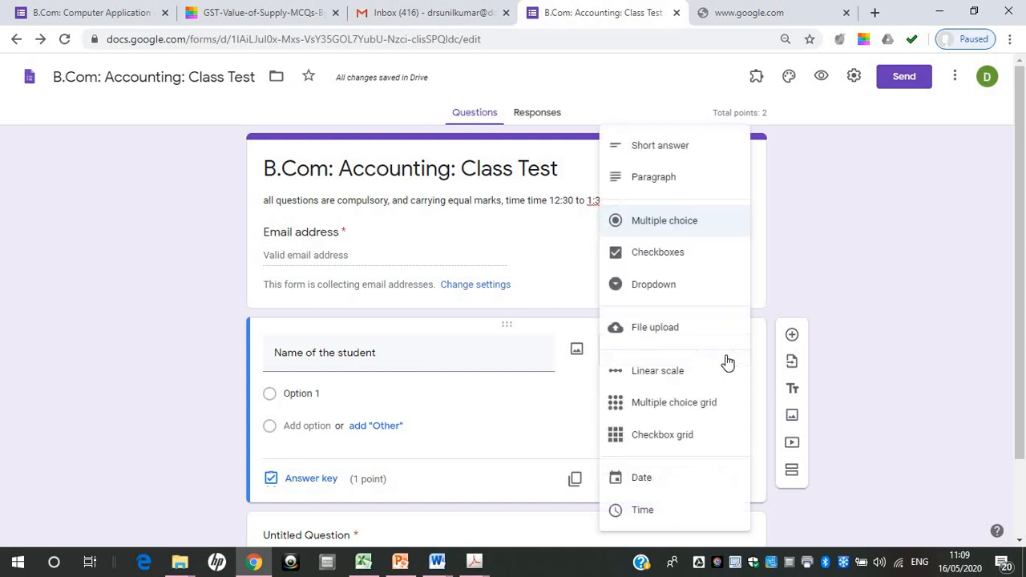
{"action": "left_click", "coordinate": [704, 151]}
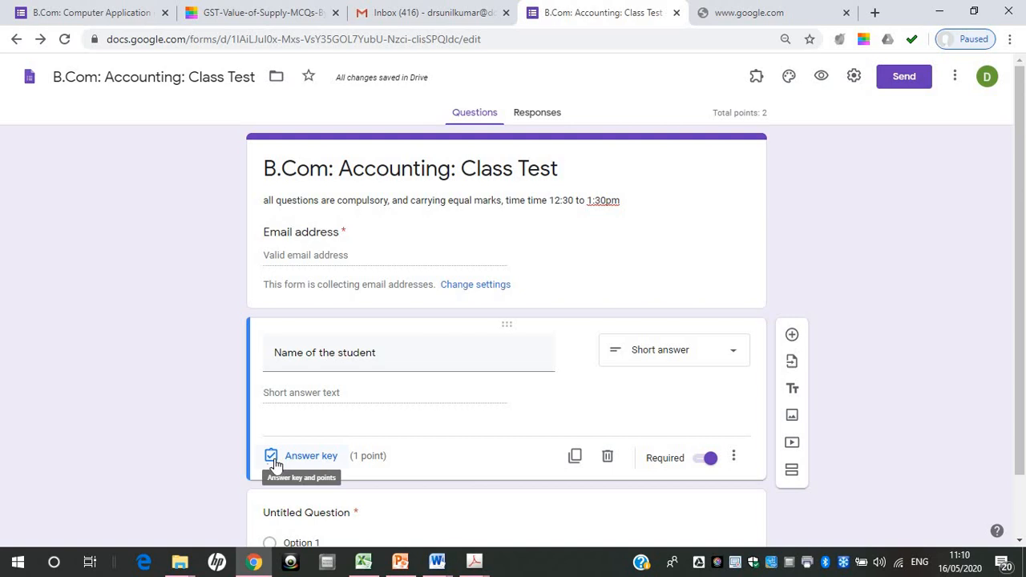
Set the "Name of the student" question to 0 points in its answer key and finish the key
{"action": "left_click", "coordinate": [298, 463]}
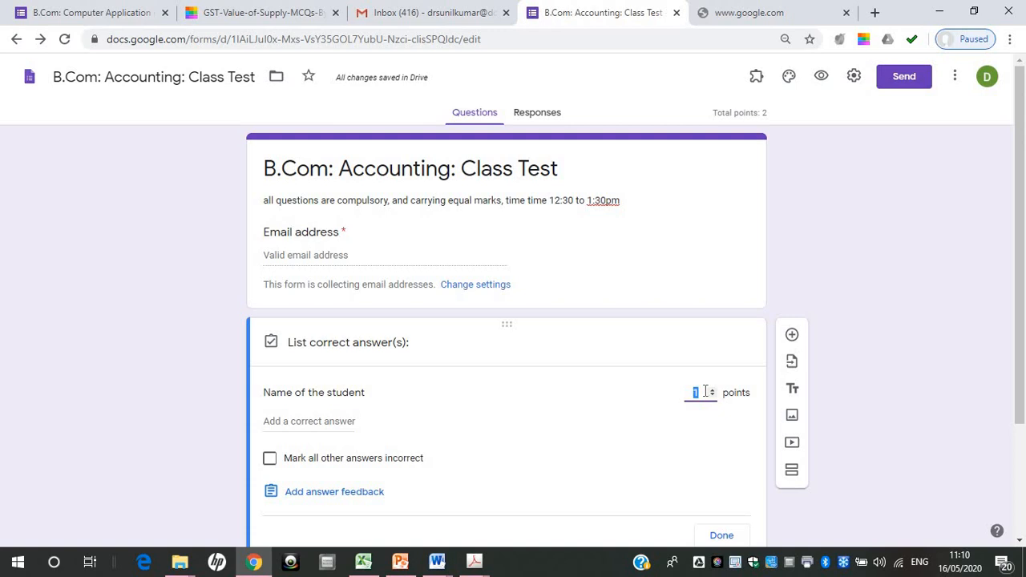
{"action": "type", "text": "0"}
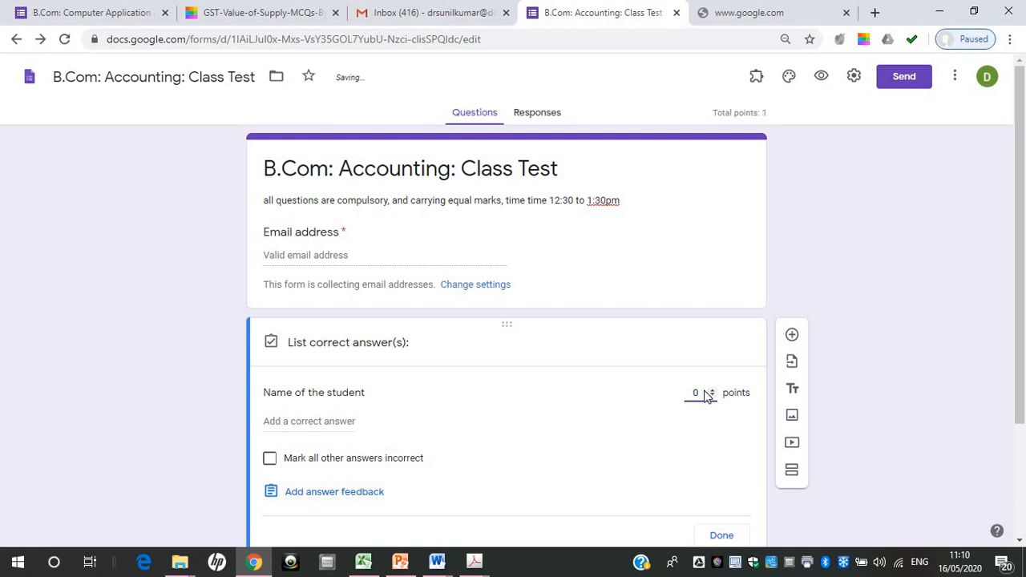
{"action": "scroll", "coordinate": [955, 361], "scroll_direction": "down", "scroll_amount": 1}
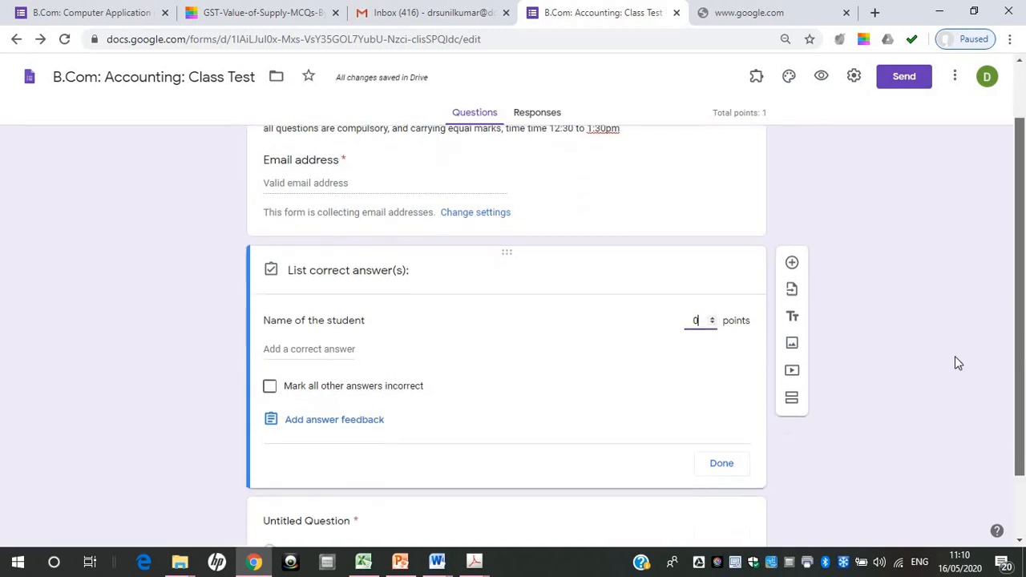
{"action": "left_click", "coordinate": [721, 461]}
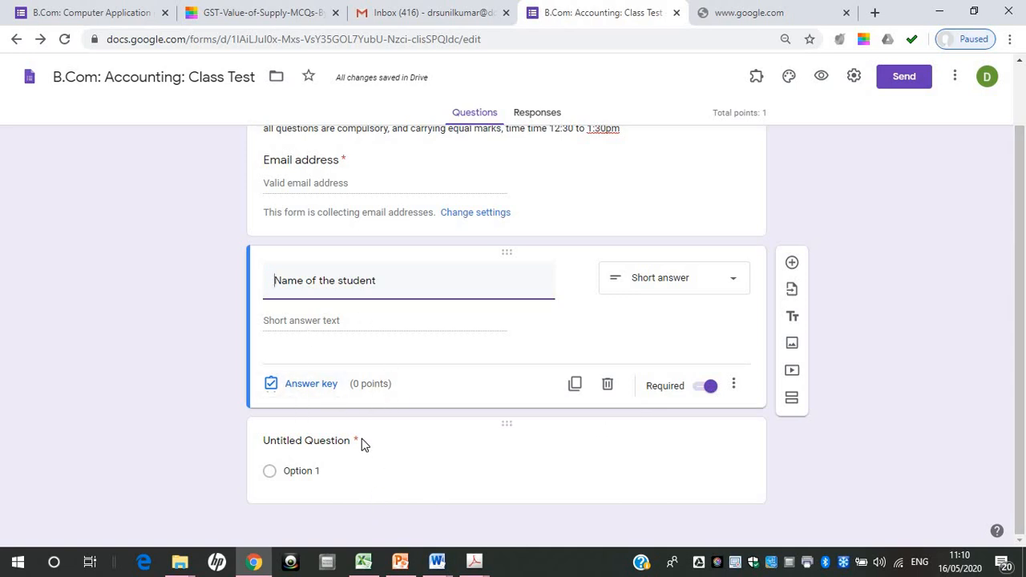
Replace the untitled question's text with "Select your section"
{"action": "left_click", "coordinate": [338, 440]}
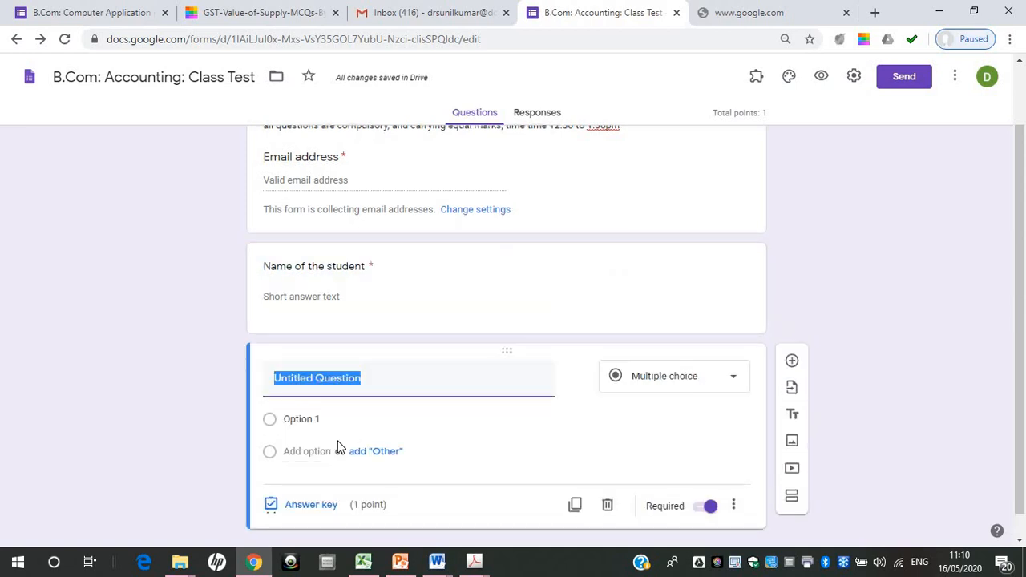
{"action": "type", "text": "Roll"}
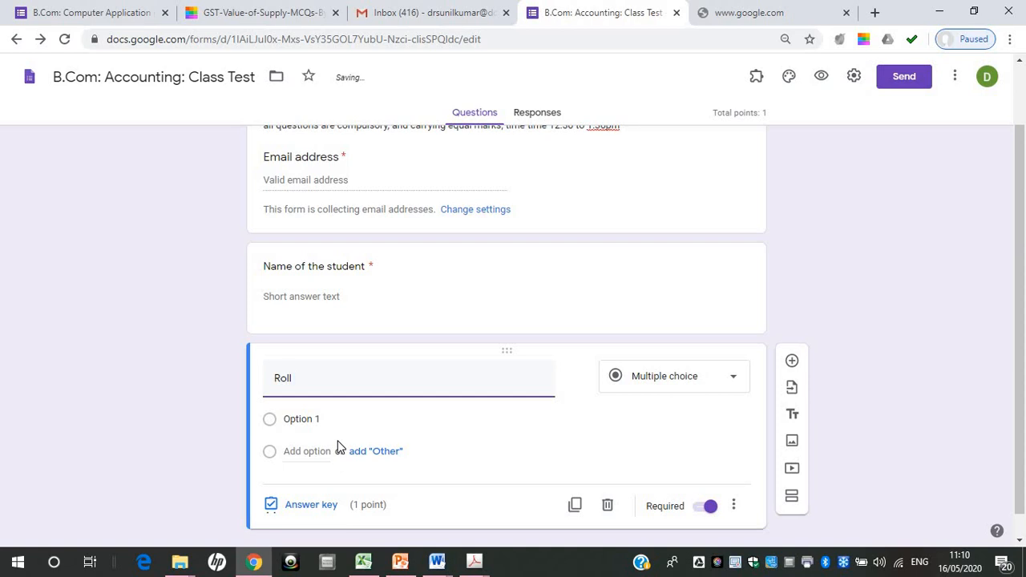
{"action": "key", "text": "BackSpace"}
{"action": "key", "text": "BackSpace"}
{"action": "key", "text": "BackSpace"}
{"action": "type", "text": "Section"}
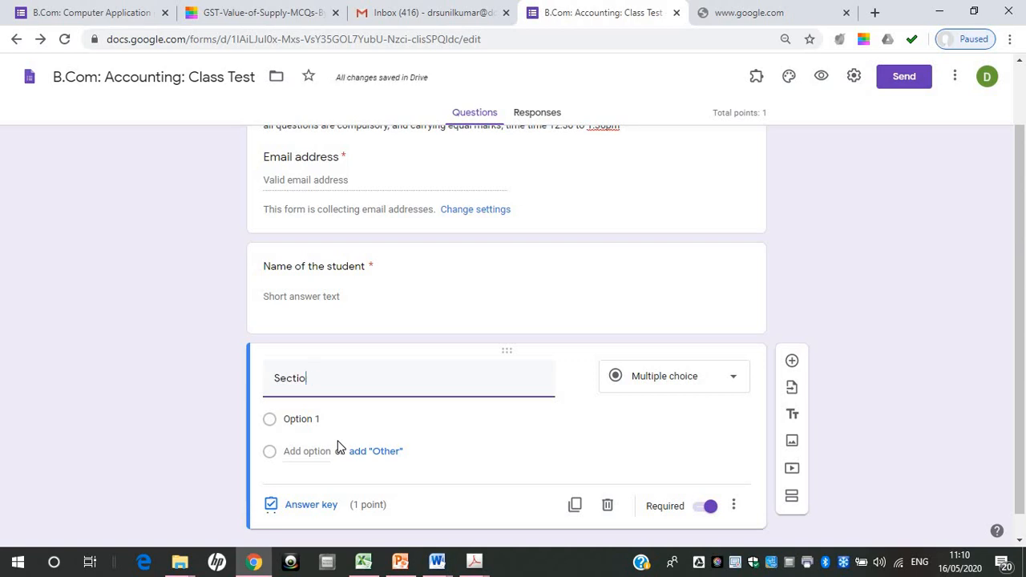
{"action": "key", "text": "BackSpace"}
{"action": "key", "text": "BackSpace"}
{"action": "key", "text": "BackSpace"}
{"action": "type", "text": "our es"}
{"action": "key", "text": "BackSpace"}
{"action": "key", "text": "BackSpace"}
{"action": "type", "text": "sectio"}
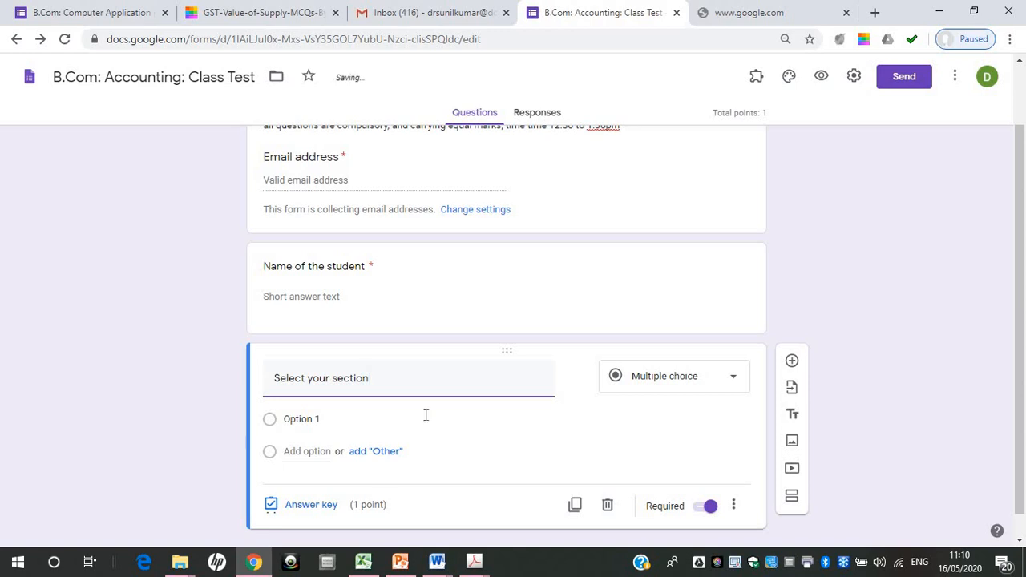
Keep the "Select your section" question as Multiple choice and name its first option "Section A"
{"action": "left_click", "coordinate": [734, 379]}
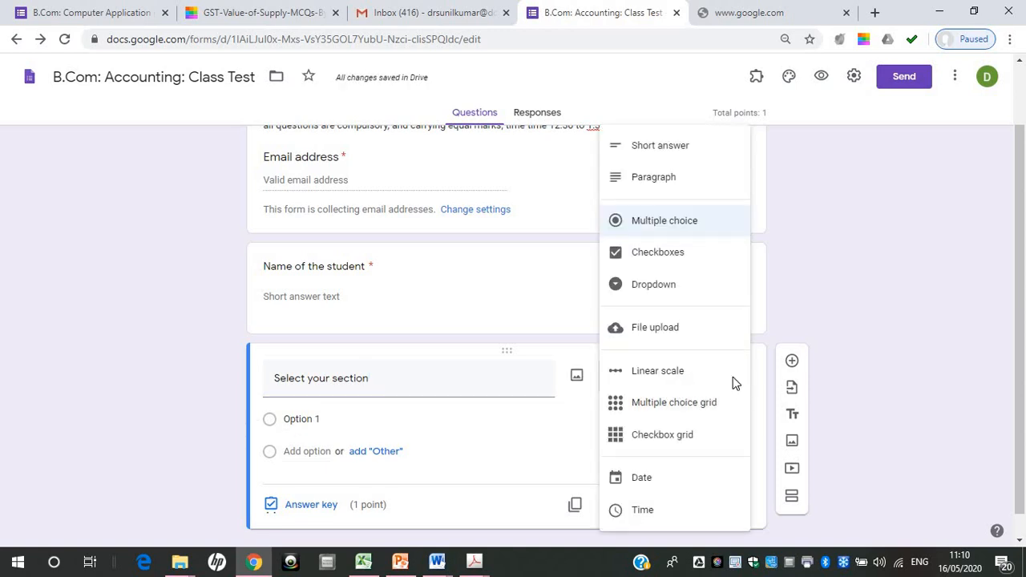
{"action": "left_click", "coordinate": [690, 223]}
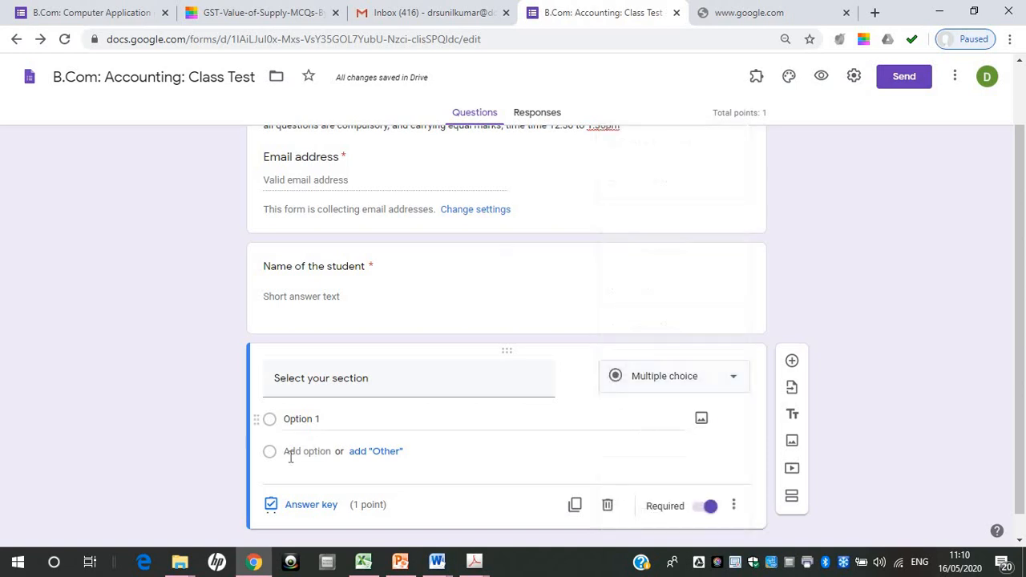
{"action": "left_click", "coordinate": [316, 422]}
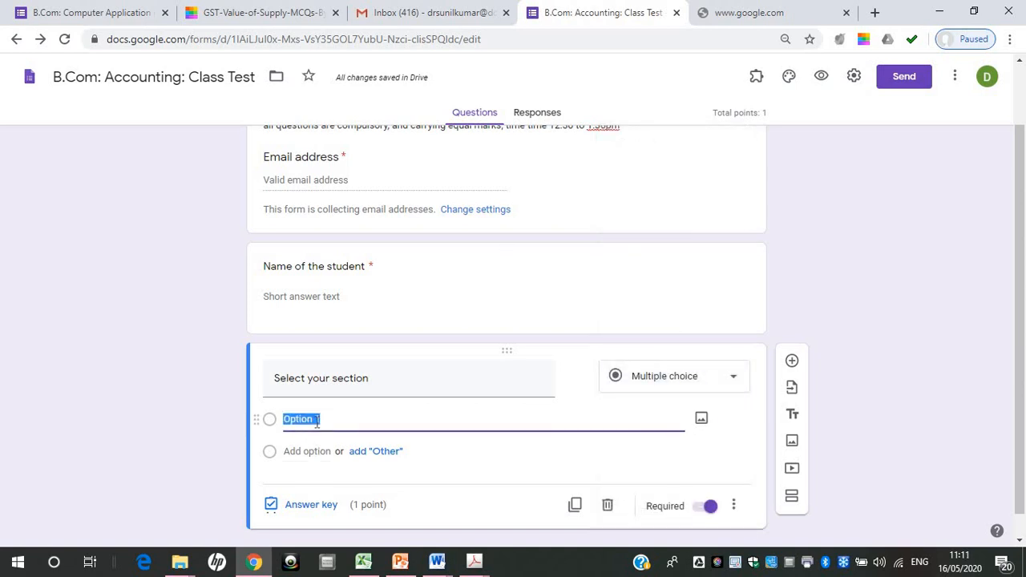
{"action": "type", "text": "Section A"}
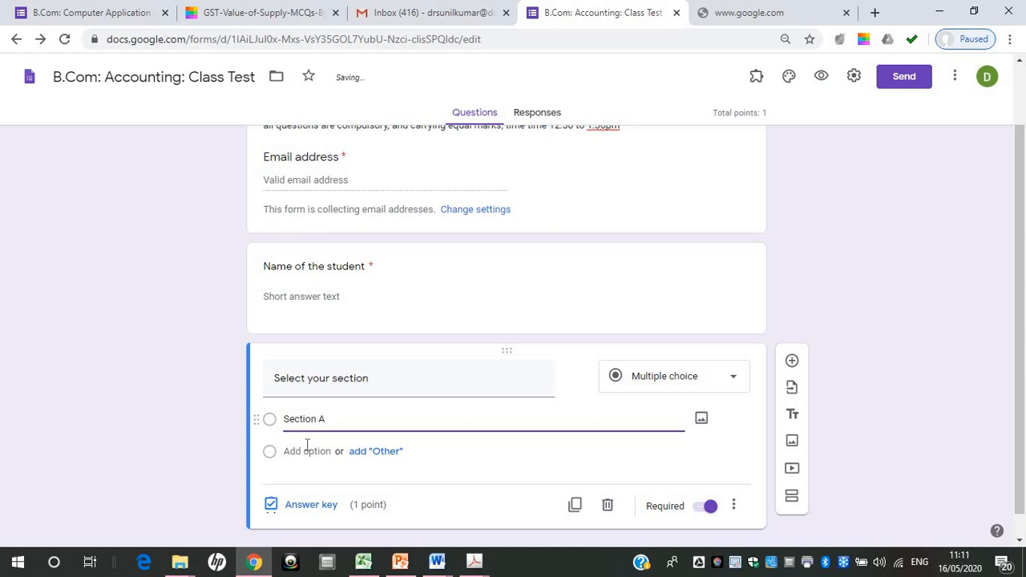
Add the options "Section B" and "Section C" to the "Select your section" question
{"action": "left_click", "coordinate": [306, 452]}
{"action": "type", "text": "Sec"}
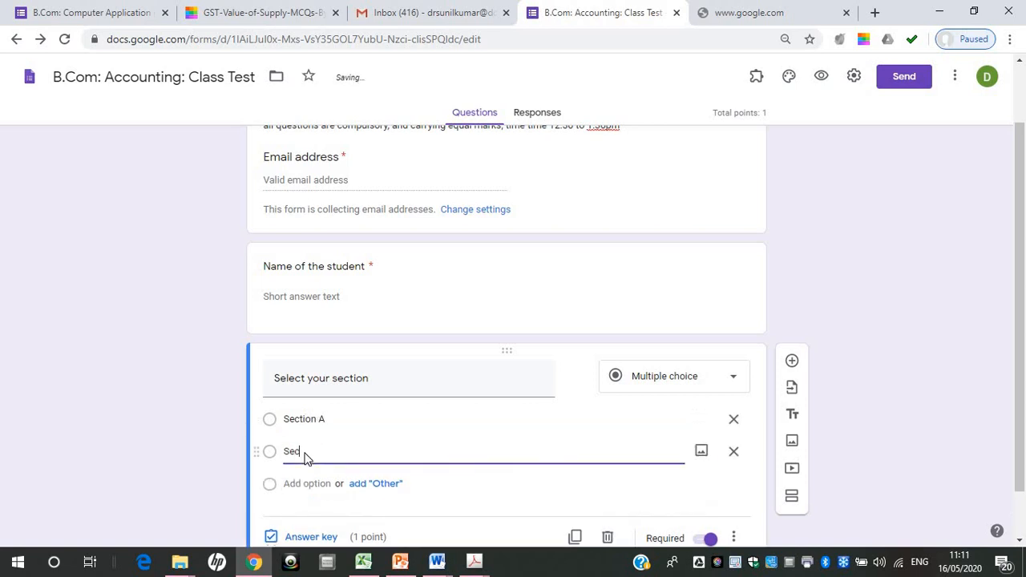
{"action": "type", "text": "tion B"}
{"action": "left_click", "coordinate": [302, 484]}
{"action": "type", "text": "SE"}
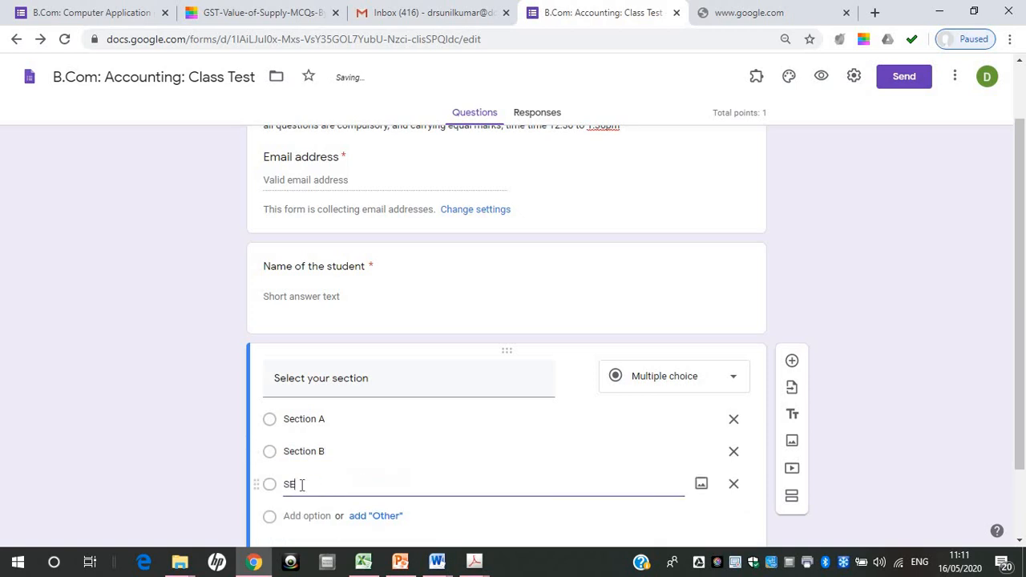
{"action": "type", "text": "c"}
{"action": "key", "text": "BackSpace"}
{"action": "key", "text": "BackSpace"}
{"action": "type", "text": "ection C"}
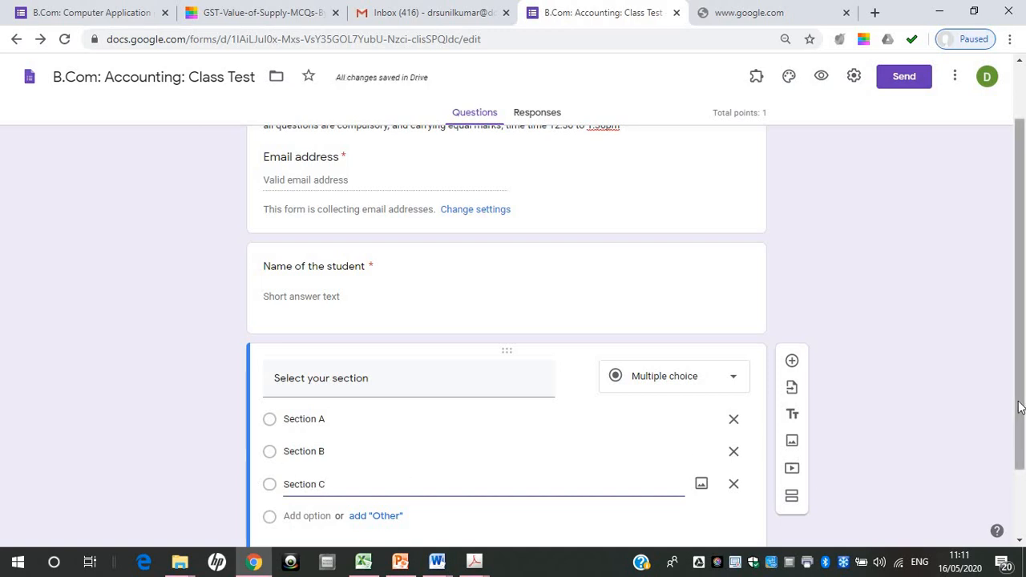
Set the "Select your section" question to 0 points in its answer key and finish the key
{"action": "scroll", "coordinate": [1018, 408], "scroll_direction": "down", "scroll_amount": 1}
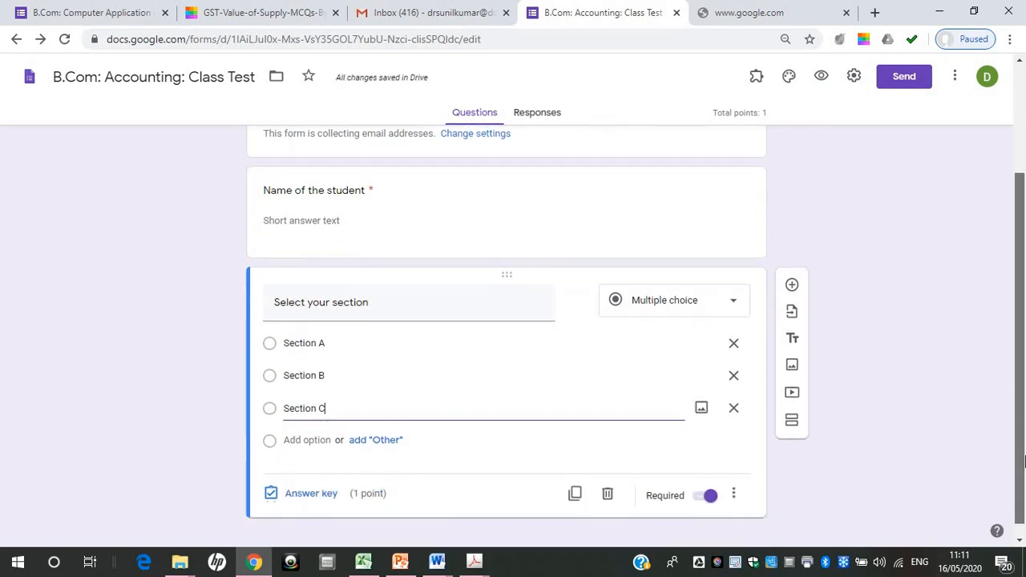
{"action": "left_click", "coordinate": [289, 493]}
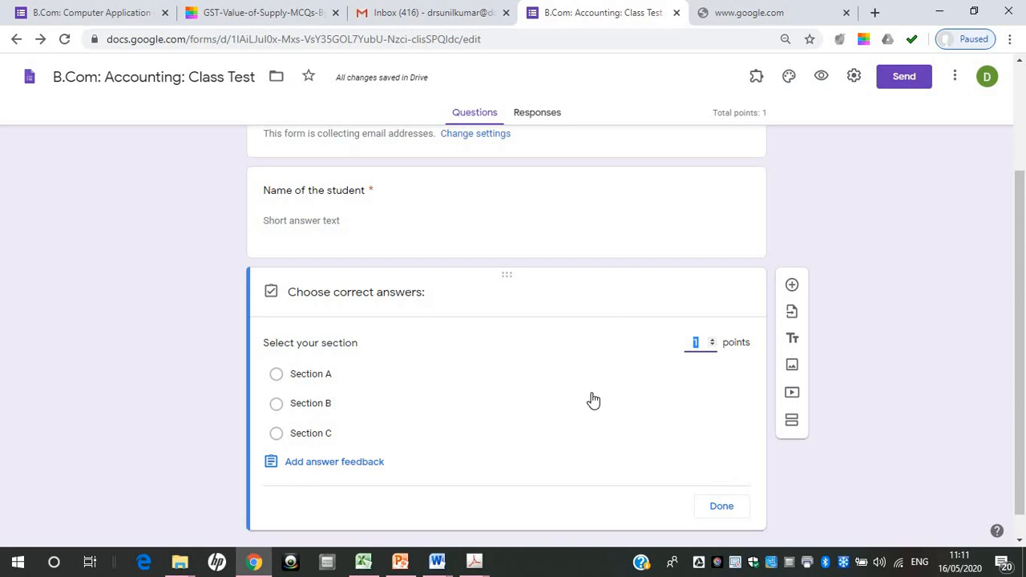
{"action": "left_click", "coordinate": [721, 507]}
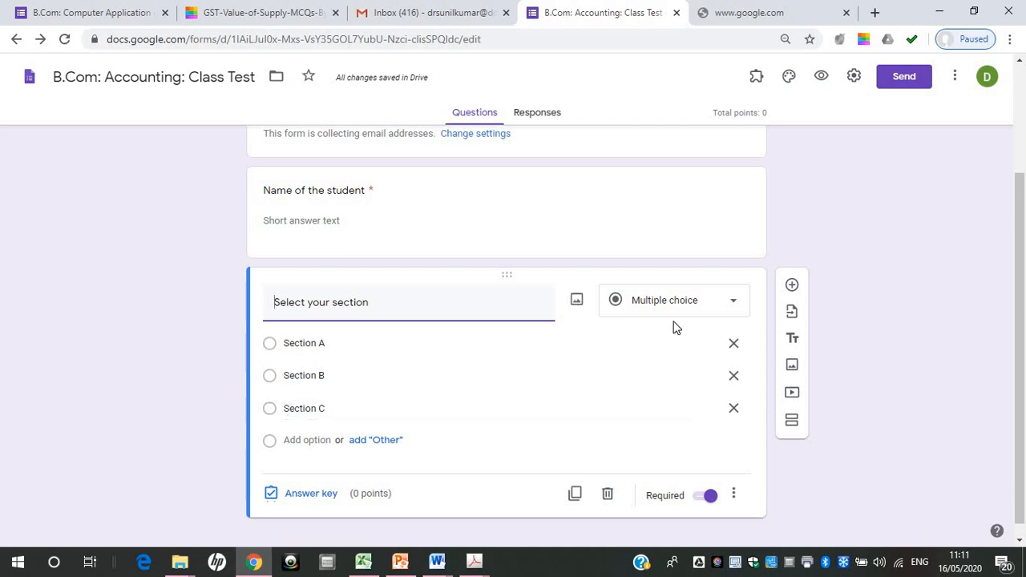
Try the Checkboxes type on the "Select your section" question and return it to Multiple choice
{"action": "left_click", "coordinate": [733, 305]}
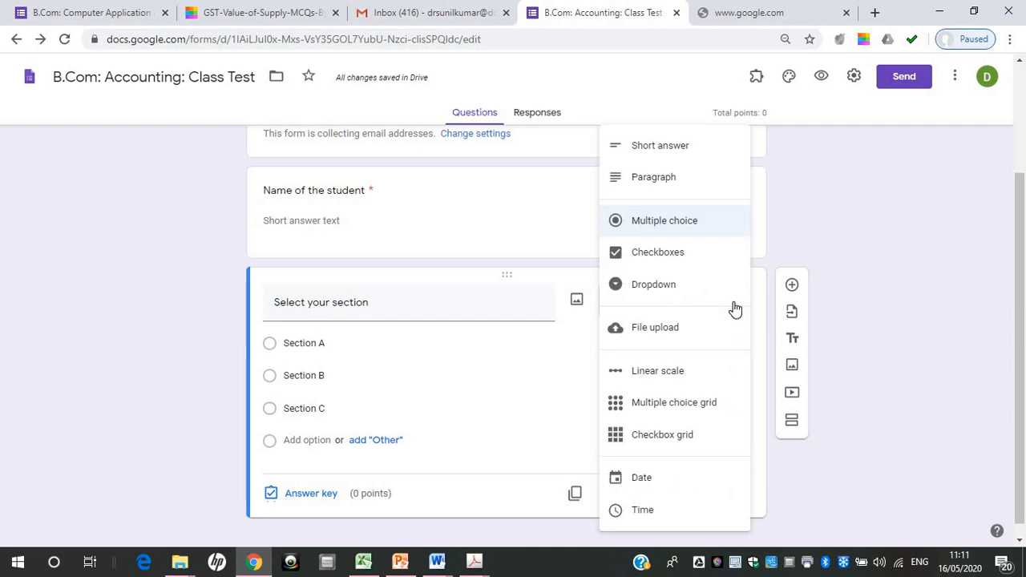
{"action": "left_click", "coordinate": [666, 256]}
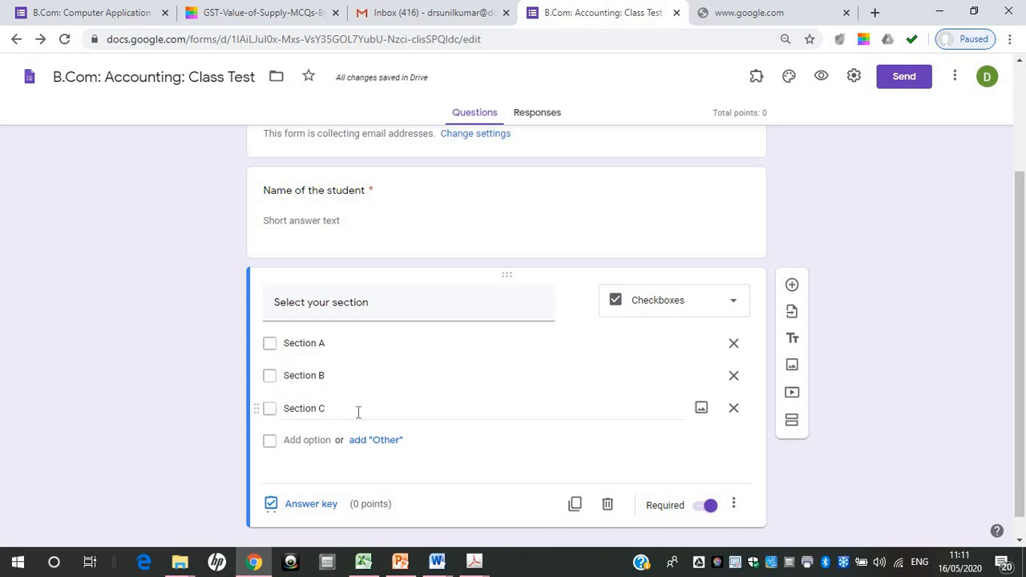
{"action": "left_click", "coordinate": [731, 311]}
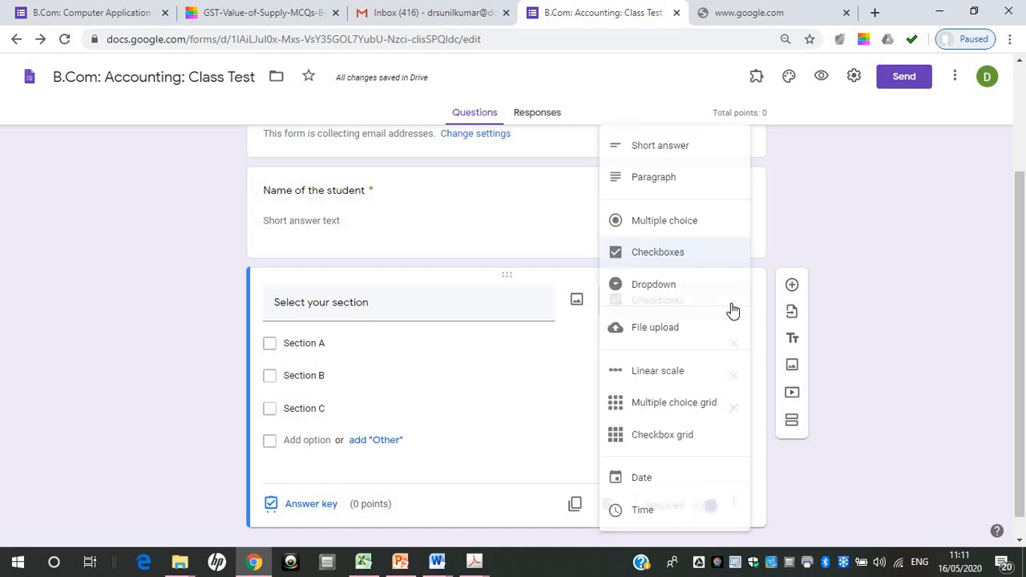
{"action": "left_click", "coordinate": [697, 224]}
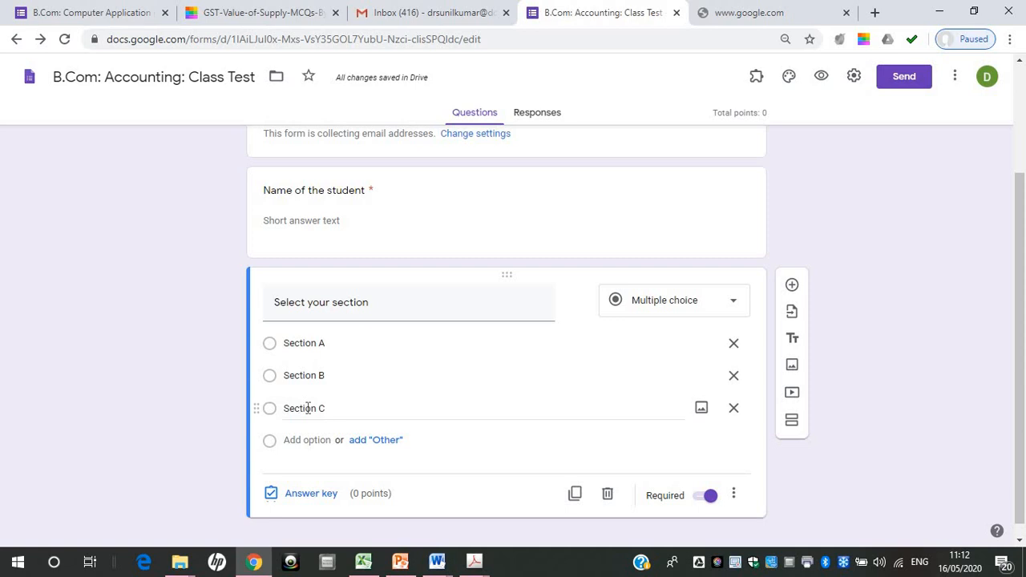
Add a question below "Select your section", set it to 0 points in its answer key and title it "Roll Number"
{"action": "left_click", "coordinate": [792, 289]}
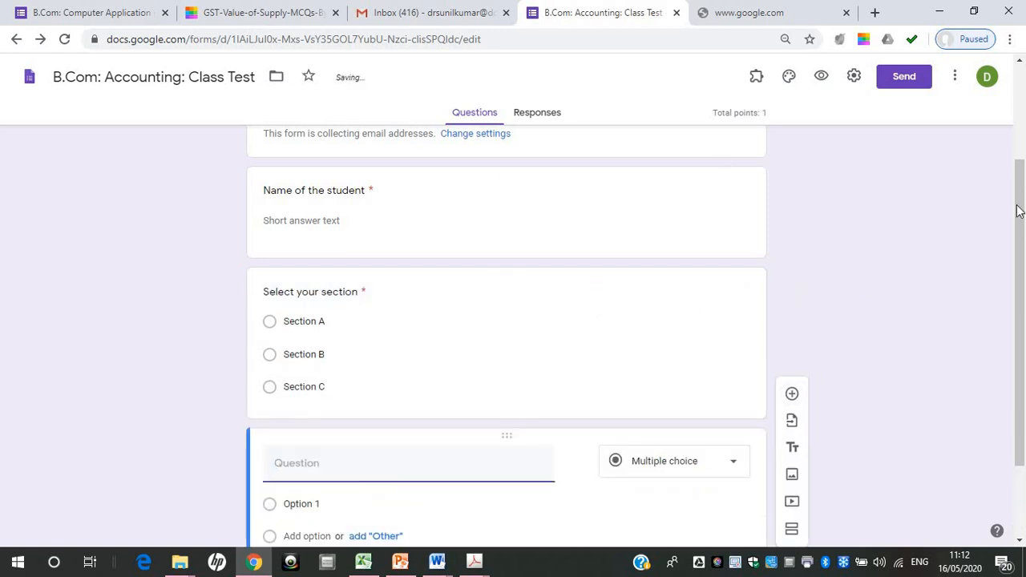
{"action": "left_click_drag", "start_coordinate": [1023, 211], "coordinate": [1006, 286]}
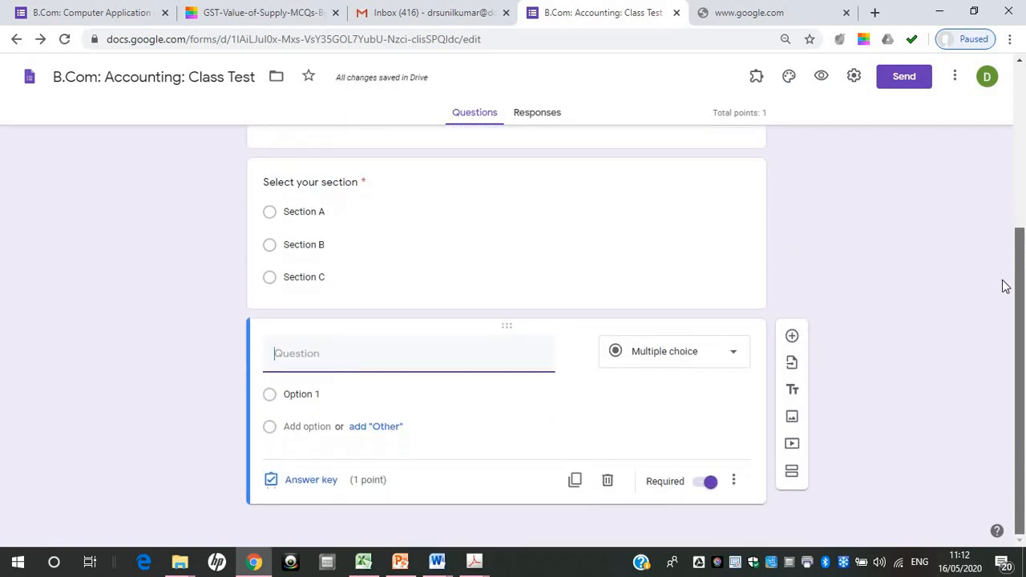
{"action": "left_click", "coordinate": [306, 479]}
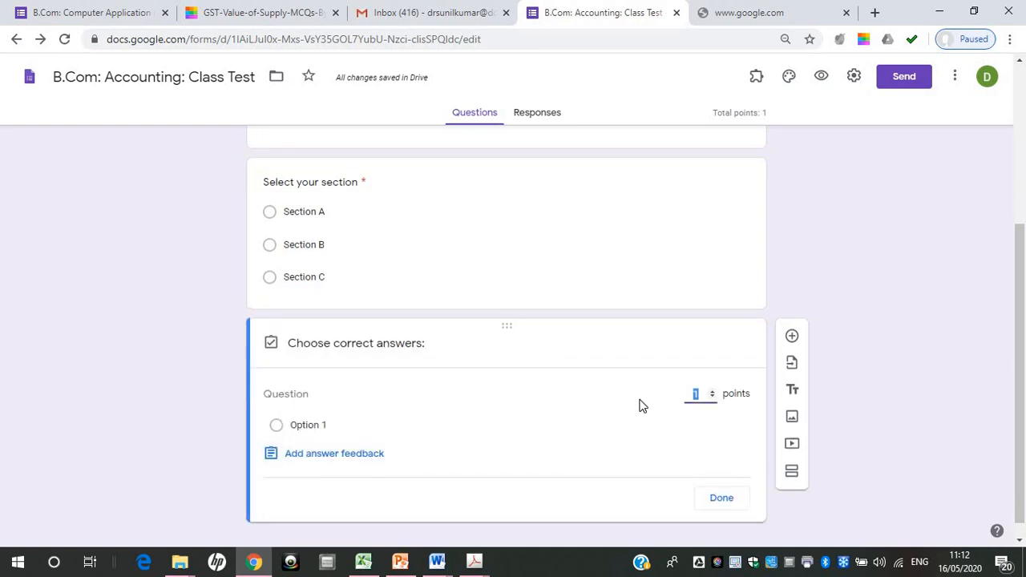
{"action": "left_click", "coordinate": [721, 498]}
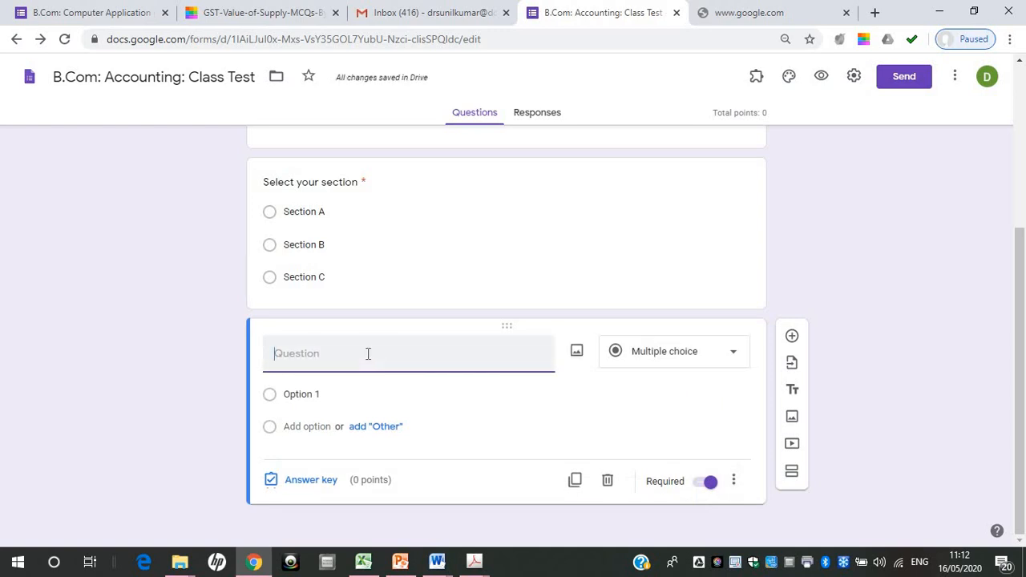
{"action": "type", "text": "Roll Number"}
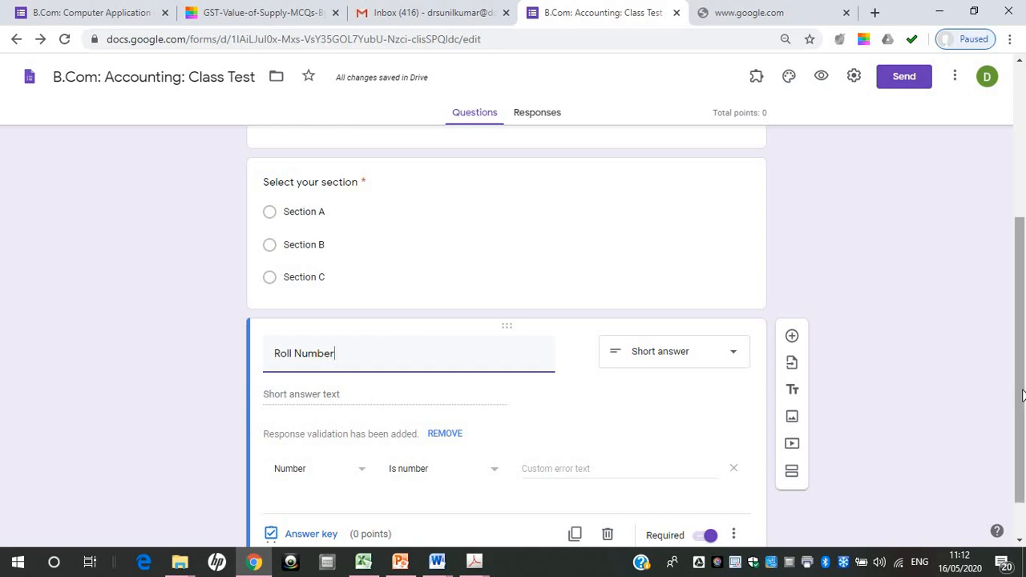
Remove and re-add response validation on the "Roll Number" question, with Number as the validation type
{"action": "left_click_drag", "start_coordinate": [1022, 394], "coordinate": [1022, 439]}
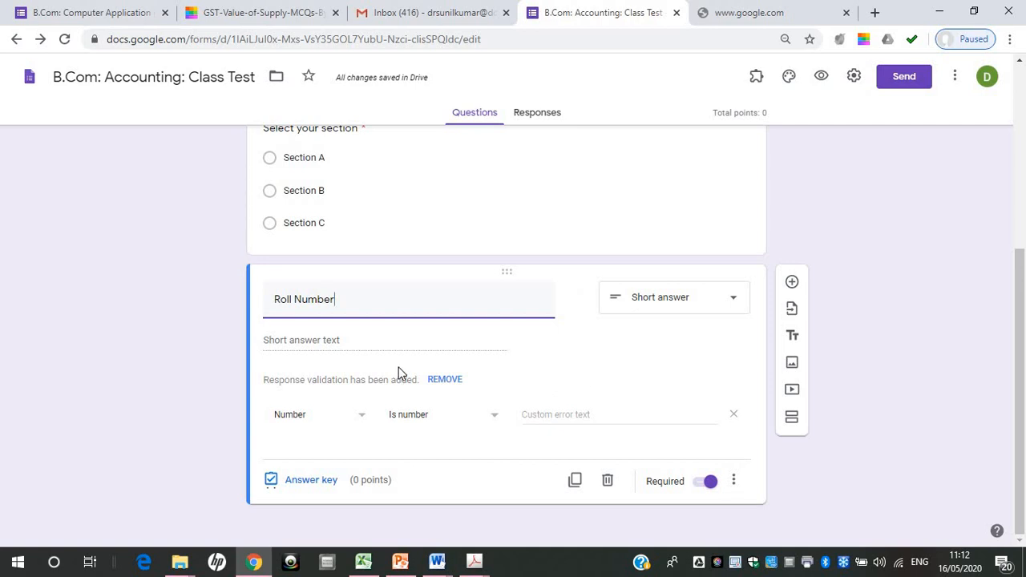
{"action": "left_click", "coordinate": [733, 484]}
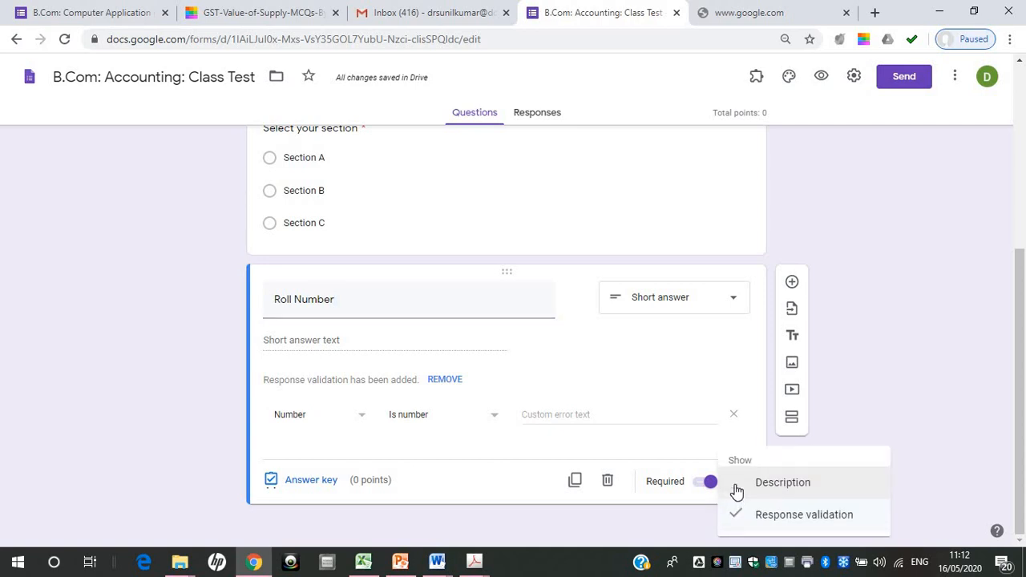
{"action": "left_click", "coordinate": [787, 517]}
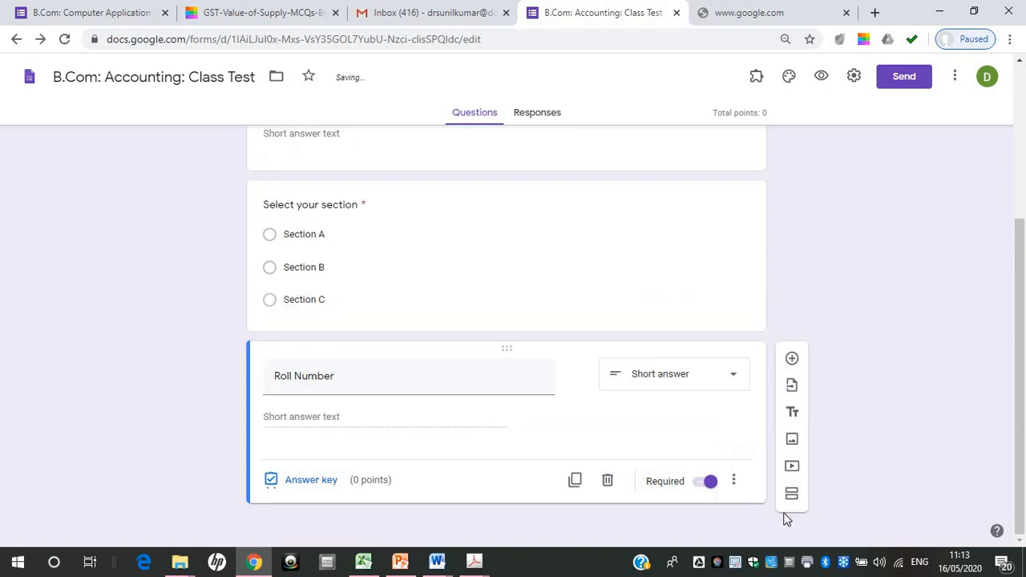
{"action": "left_click", "coordinate": [738, 481]}
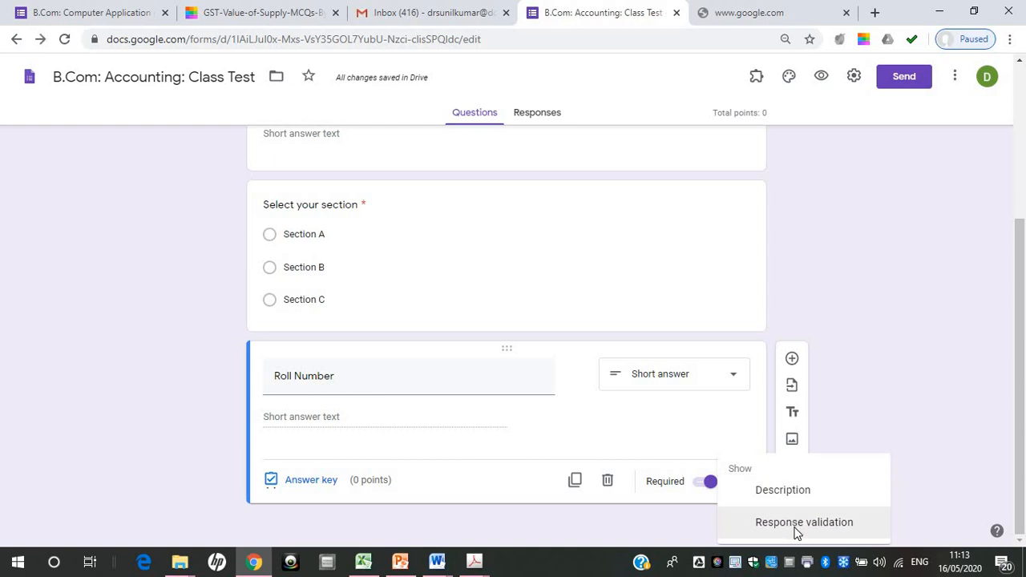
{"action": "left_click", "coordinate": [797, 525]}
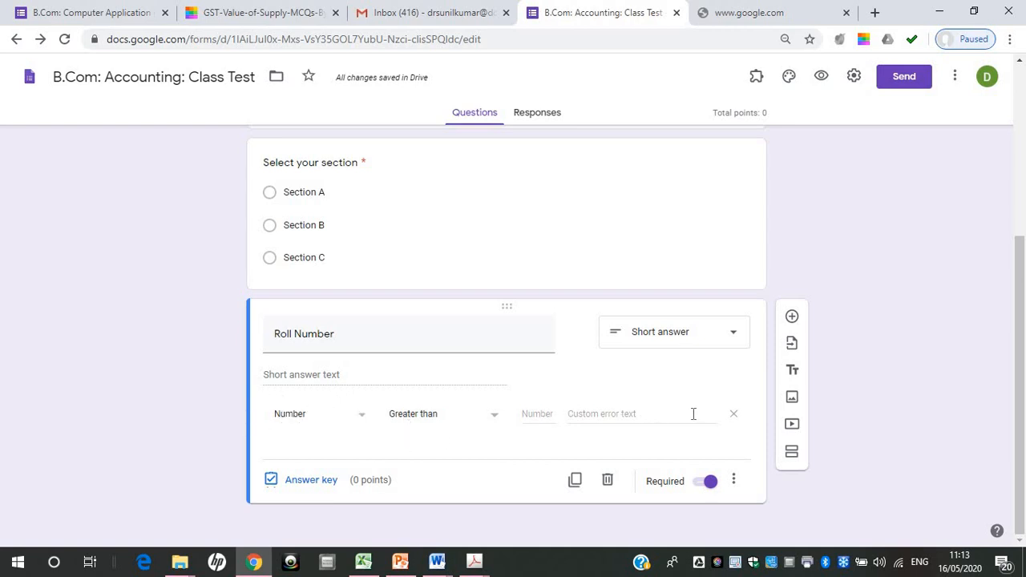
{"action": "left_click", "coordinate": [362, 420]}
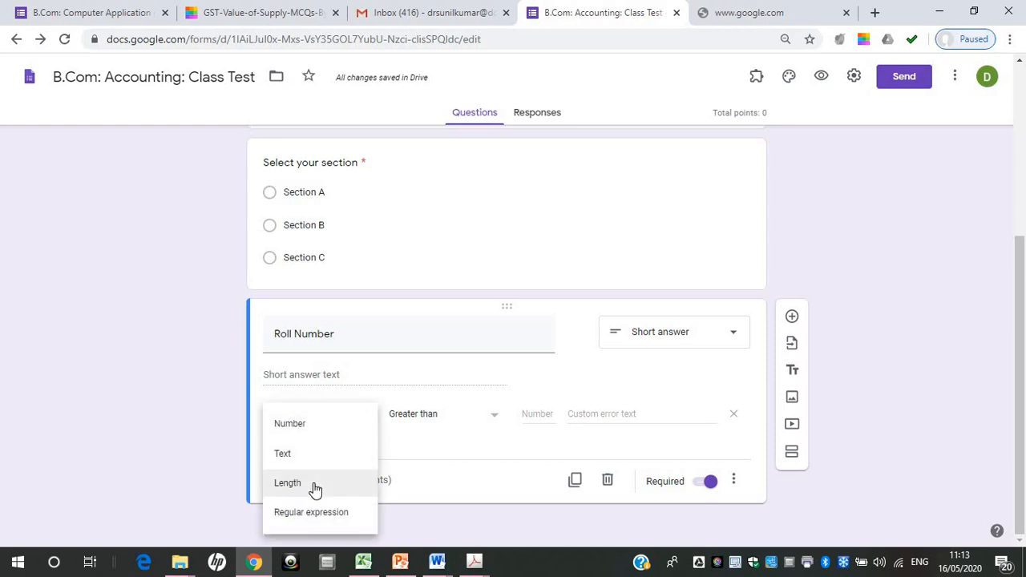
{"action": "left_click", "coordinate": [291, 431]}
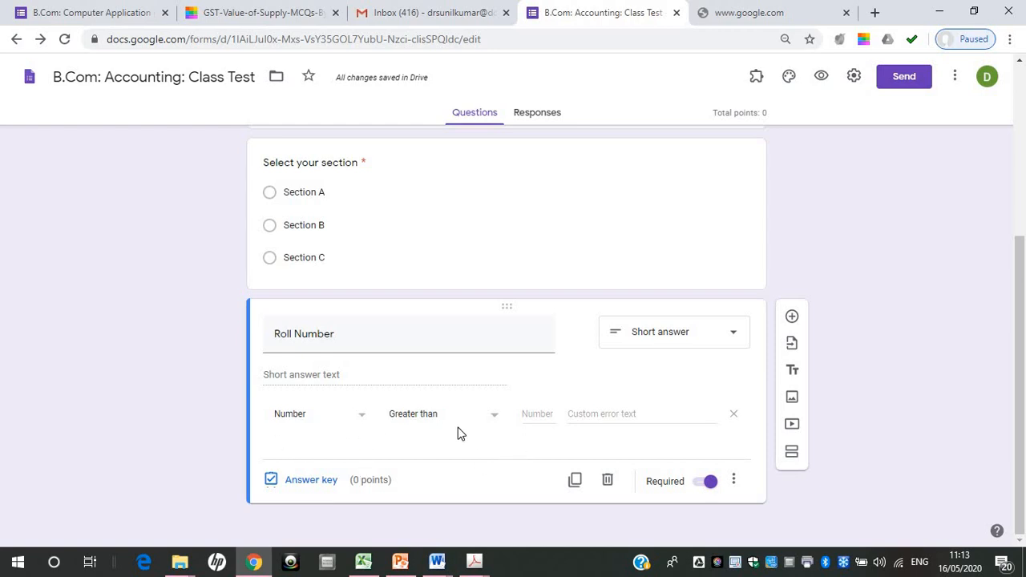
Try a Length validation with a maximum character count of 4 on "Roll Number" and return the type to Number
{"action": "left_click", "coordinate": [363, 419]}
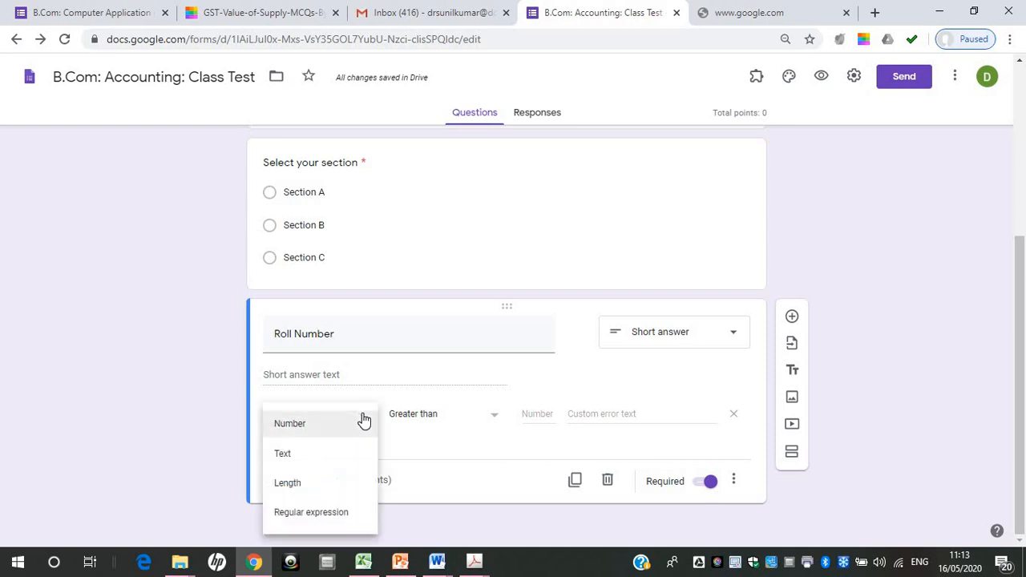
{"action": "left_click", "coordinate": [311, 483]}
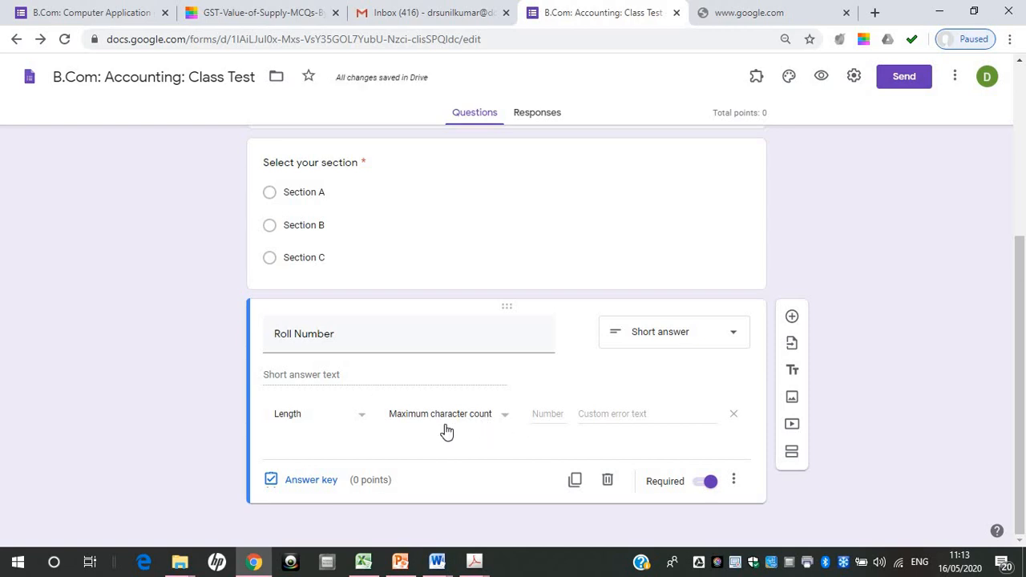
{"action": "left_click", "coordinate": [548, 411]}
{"action": "type", "text": "4"}
{"action": "left_click", "coordinate": [362, 425]}
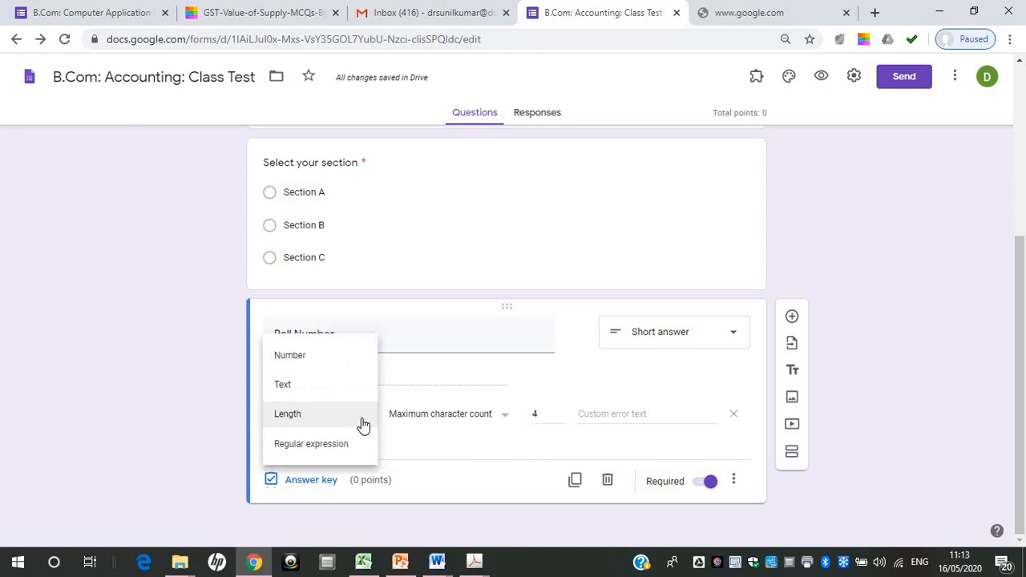
{"action": "left_click", "coordinate": [340, 367]}
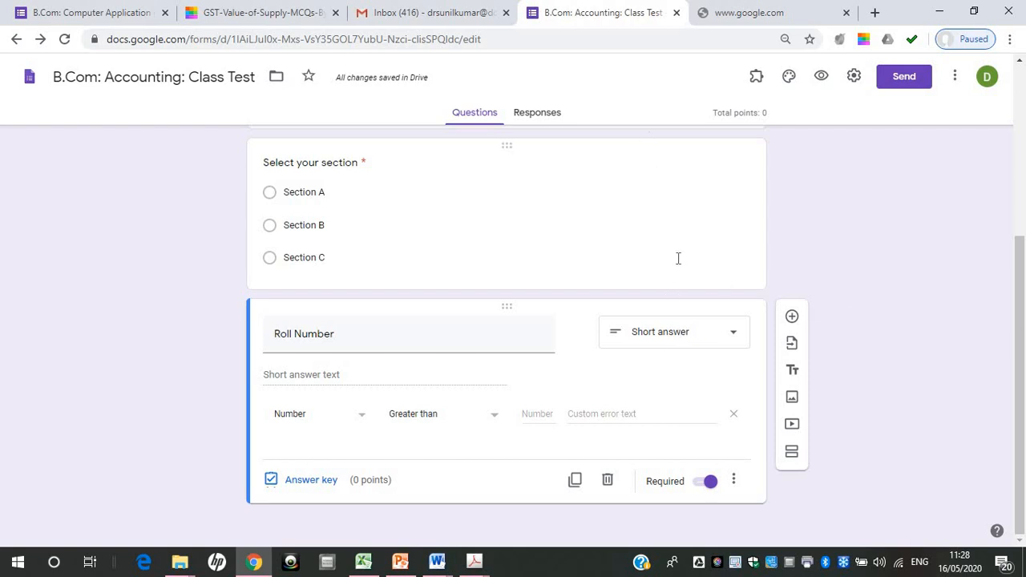
Add a new section after the "Roll Number" question and review the first section's student detail fields
{"action": "left_click", "coordinate": [792, 454]}
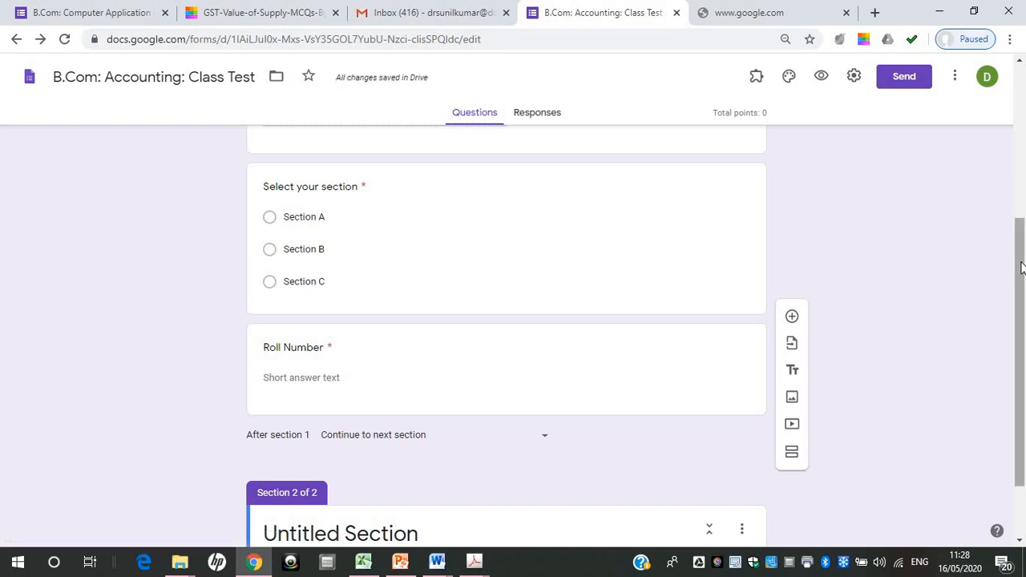
{"action": "left_click_drag", "start_coordinate": [1021, 267], "coordinate": [1016, 110]}
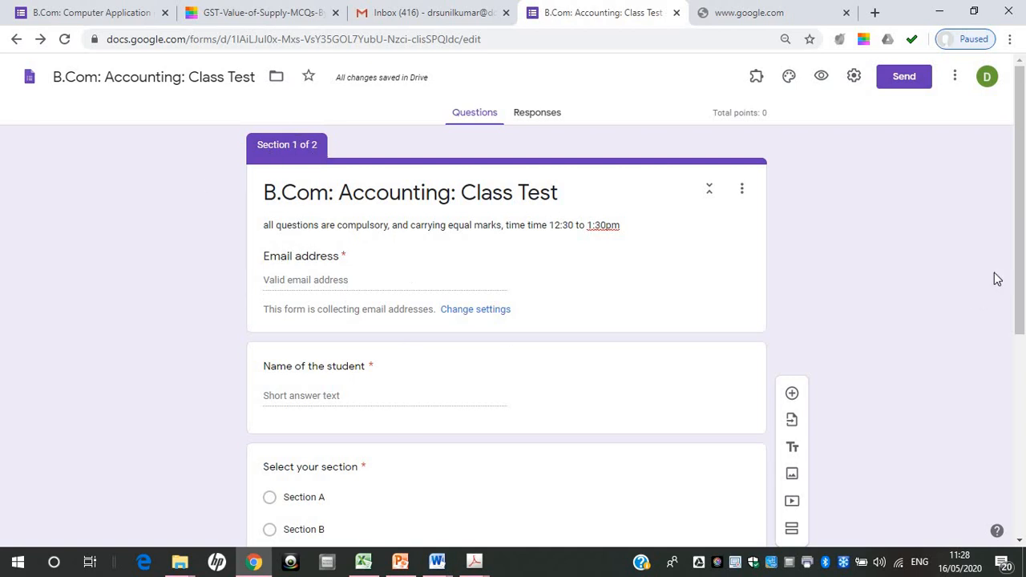
{"action": "left_click_drag", "start_coordinate": [1019, 264], "coordinate": [1024, 459]}
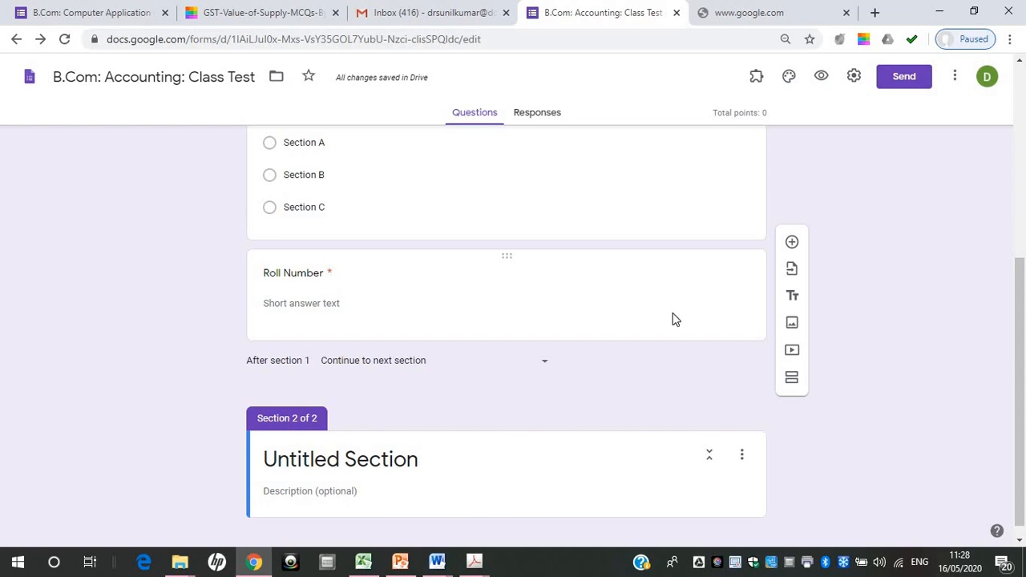
Title the second section "Quiz questions"
{"action": "scroll", "coordinate": [681, 401], "scroll_direction": "down", "scroll_amount": 2}
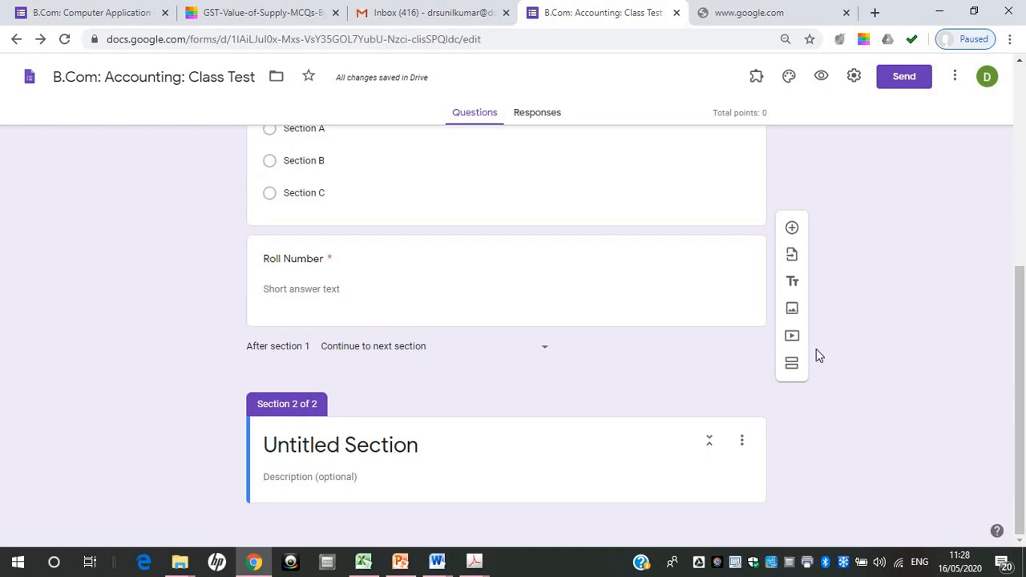
{"action": "left_click", "coordinate": [344, 449]}
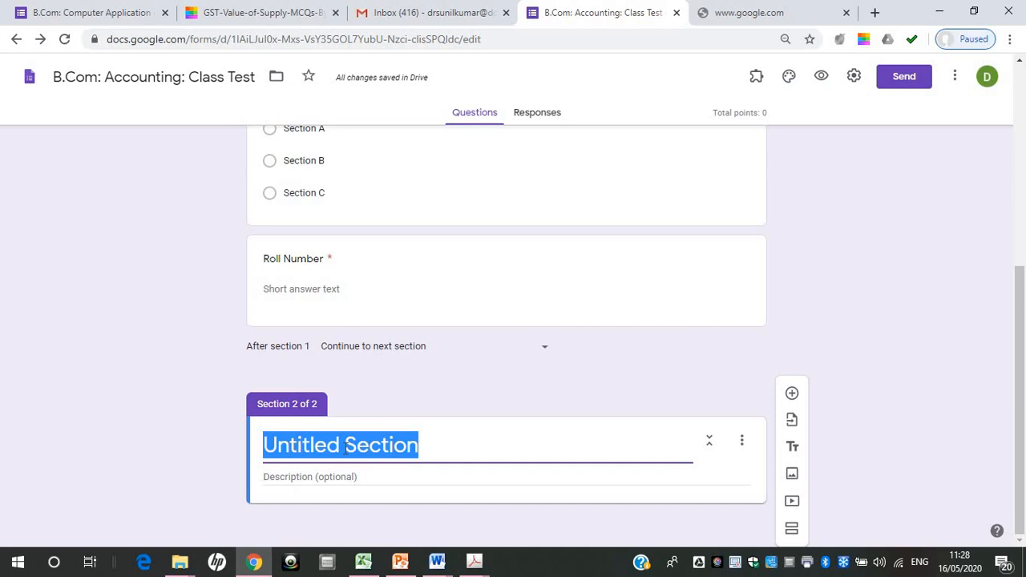
{"action": "type", "text": "Quiz"}
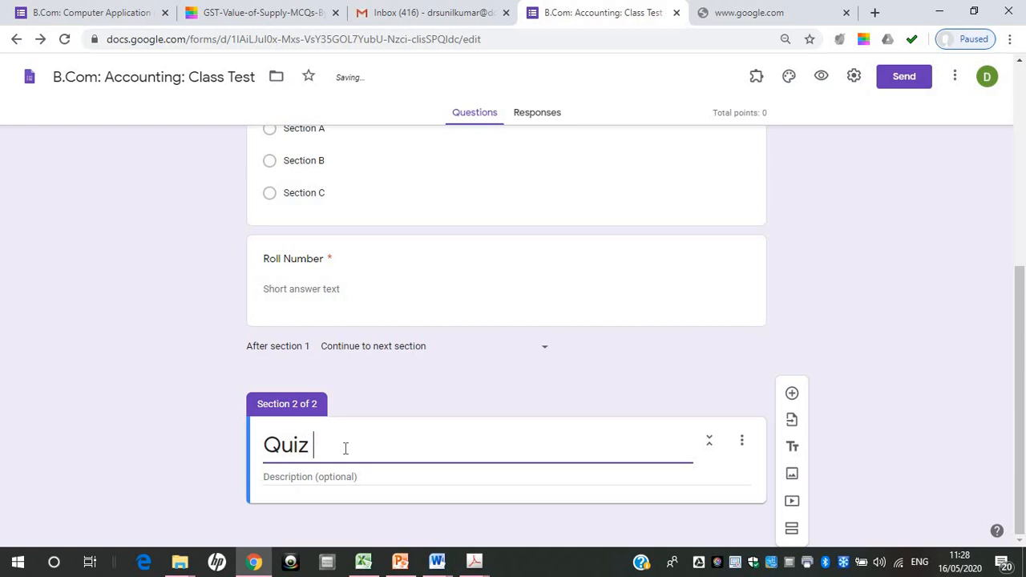
{"action": "type", "text": " questions"}
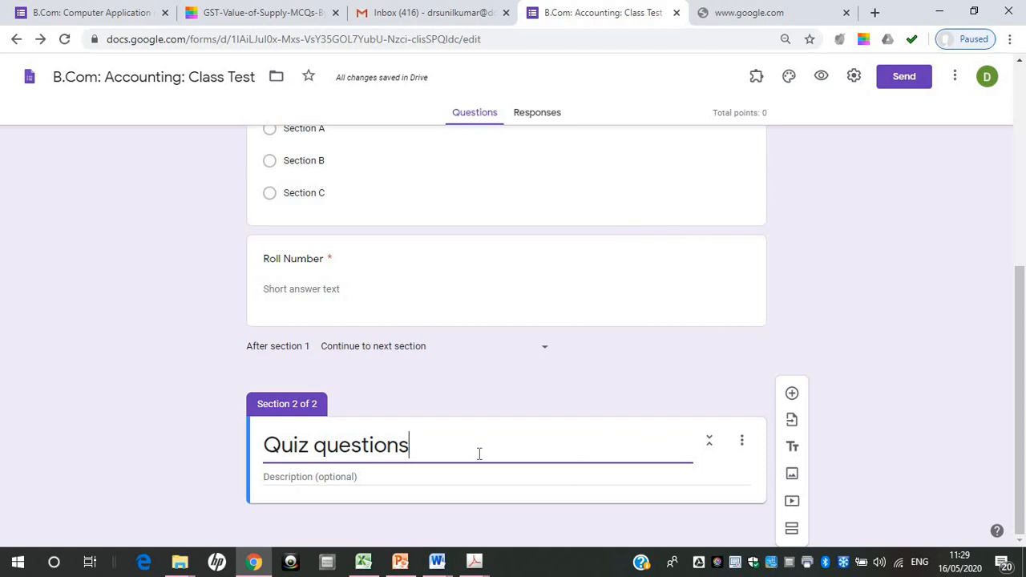
Add a multiple-choice question to the "Quiz questions" section with the text "Computer is a___________"
{"action": "left_click", "coordinate": [792, 394]}
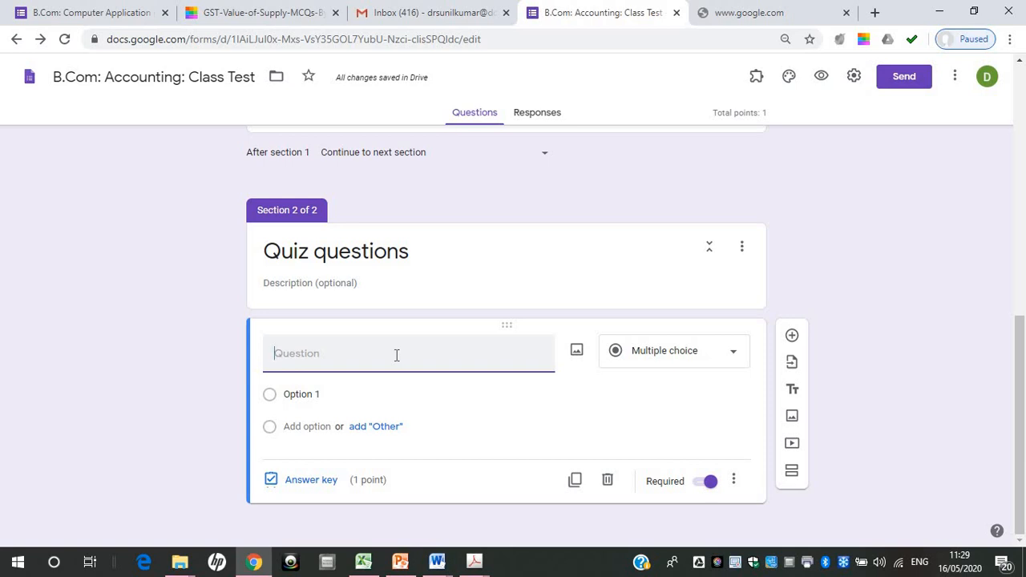
{"action": "type", "text": "Computer is "}
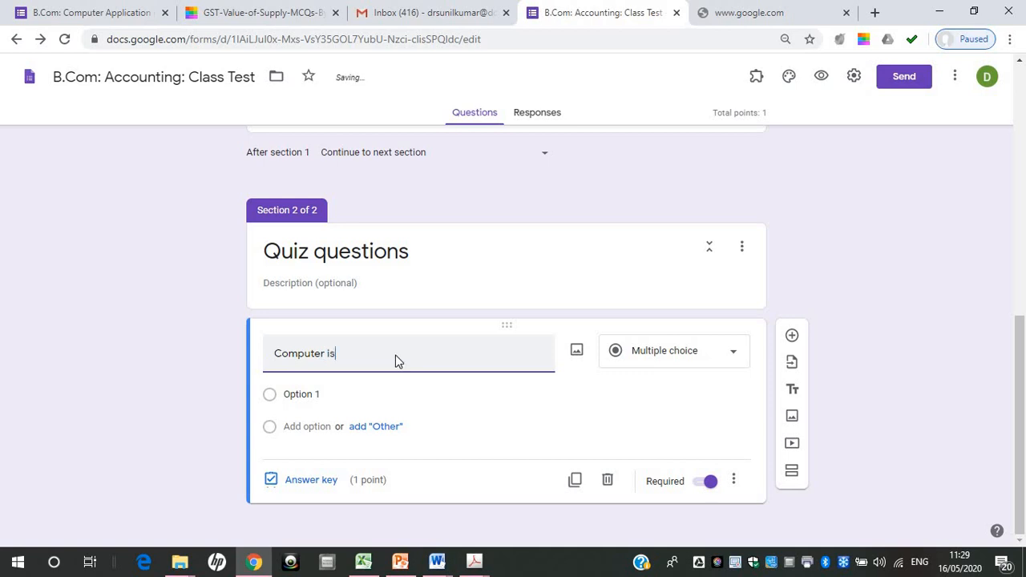
{"action": "type", "text": "a__________"}
Set the first answer option of the "Computer is a" question to "Electronic Machine"
{"action": "left_click", "coordinate": [309, 392]}
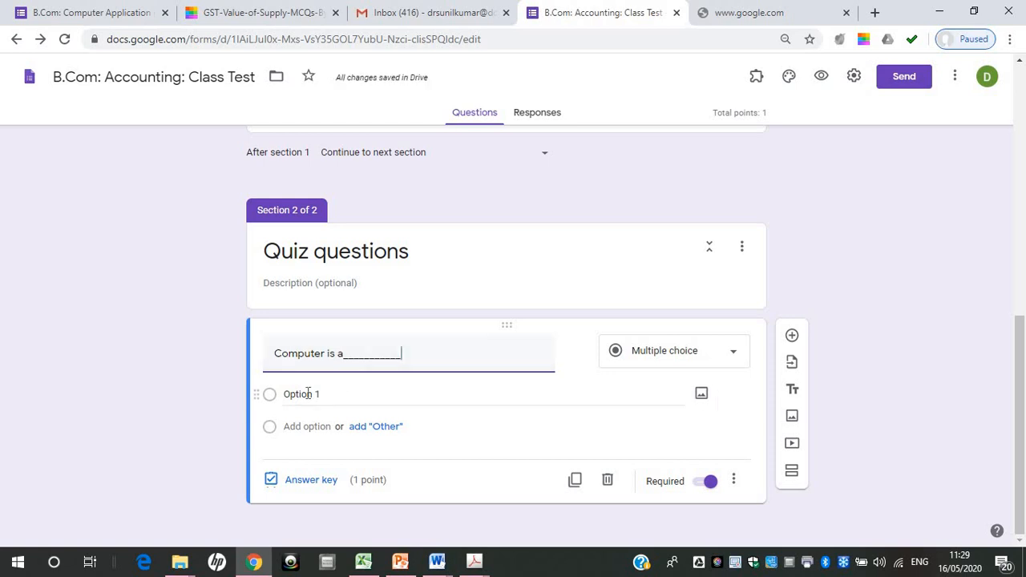
{"action": "type", "text": "Machine"}
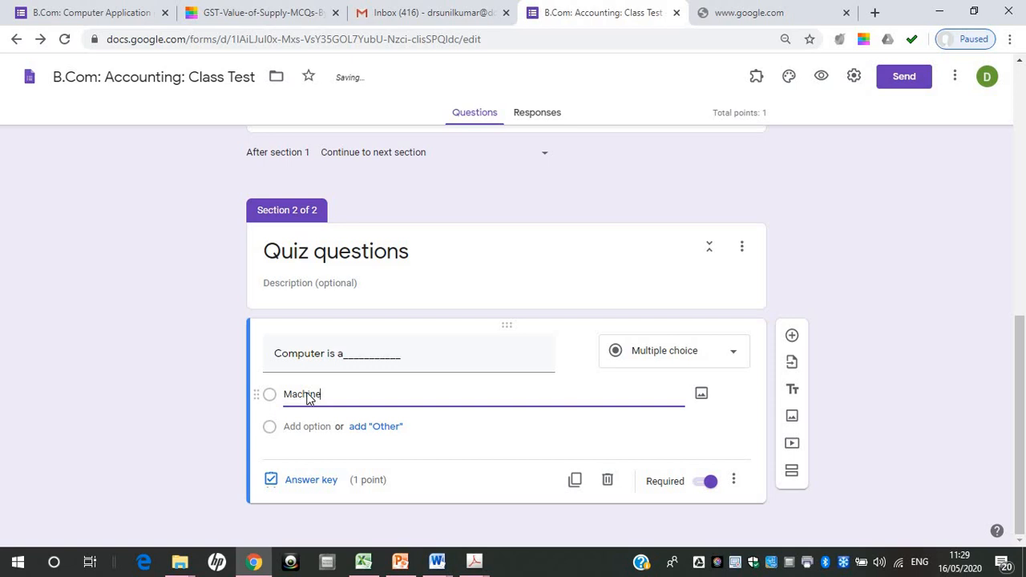
{"action": "key", "text": "BackSpace"}
{"action": "key", "text": "BackSpace"}
{"action": "key", "text": "BackSpace"}
{"action": "key", "text": "BackSpace"}
{"action": "key", "text": "BackSpace"}
{"action": "key", "text": "BackSpace"}
{"action": "key", "text": "BackSpace"}
{"action": "type", "text": "Electronic "}
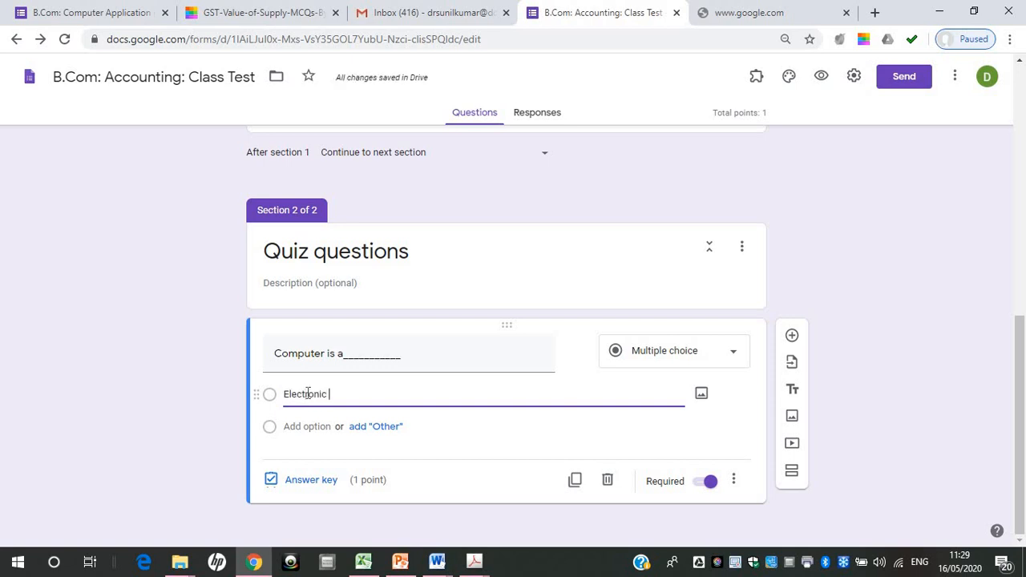
{"action": "type", "text": "Machine"}
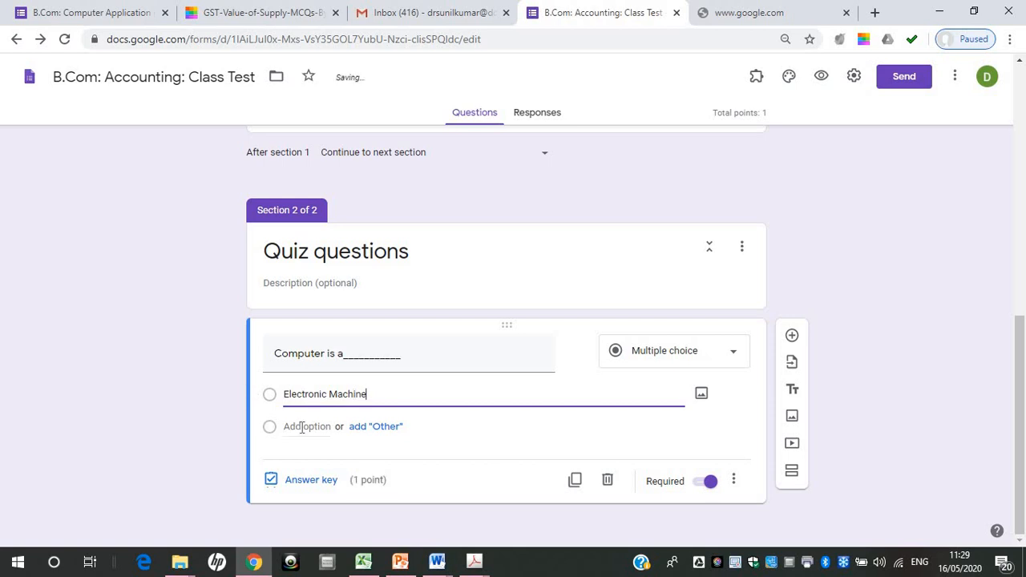
Add the answer options "Washing Machine", "Fan" and "Van" to the "Computer is a" question
{"action": "left_click", "coordinate": [301, 426]}
{"action": "type", "text": "Washin"}
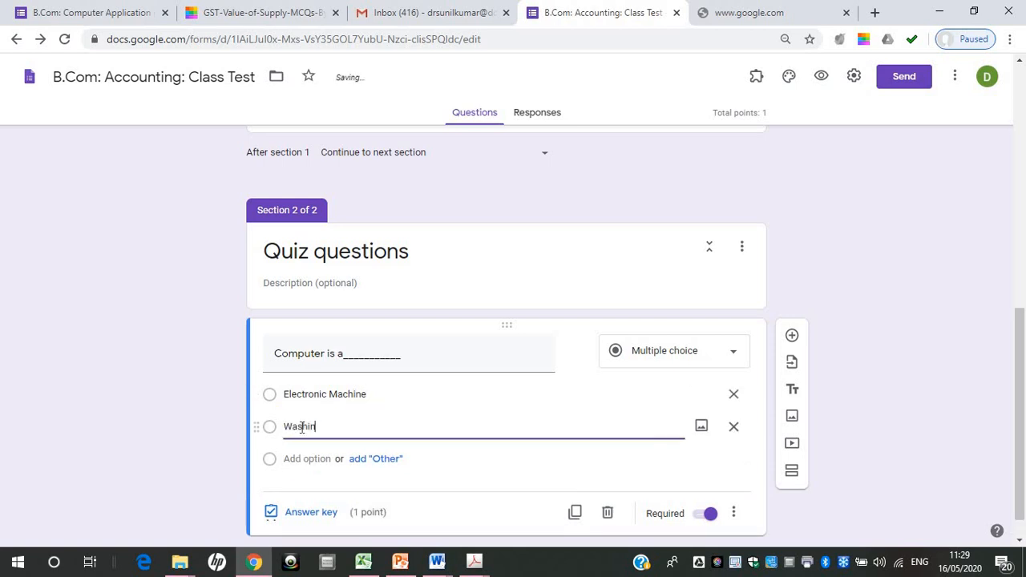
{"action": "type", "text": "g Machine"}
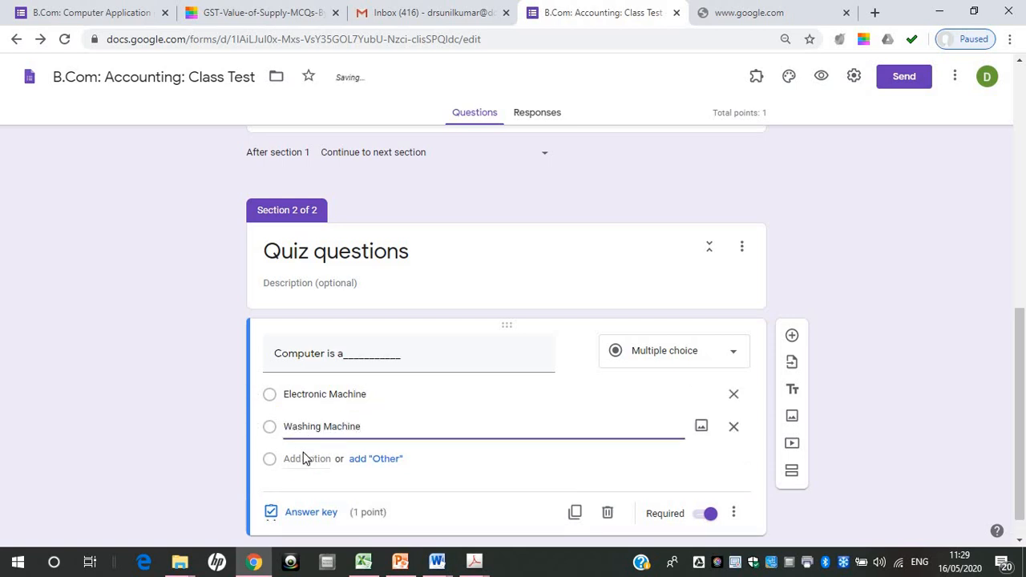
{"action": "left_click", "coordinate": [303, 458]}
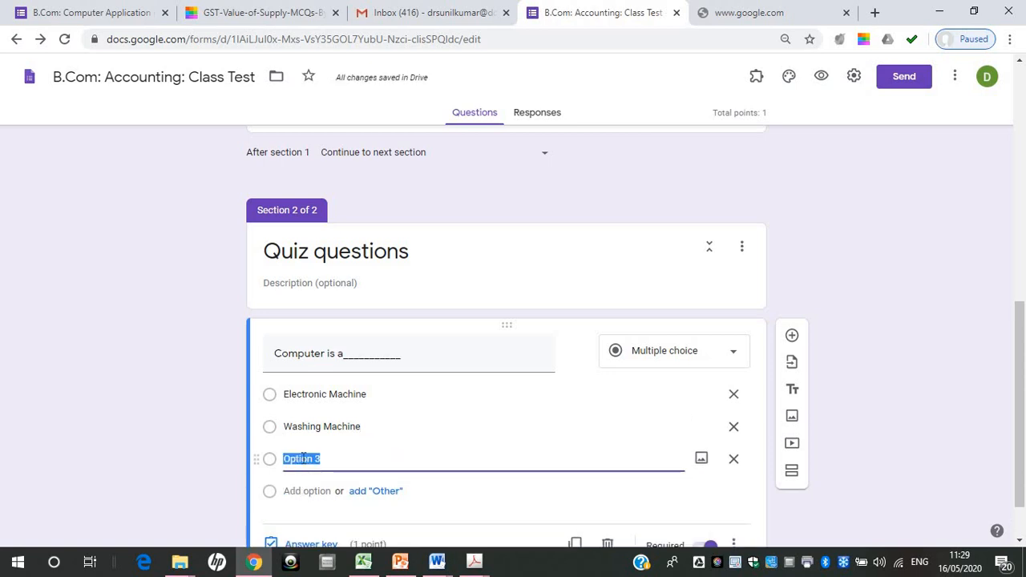
{"action": "type", "text": "Fan"}
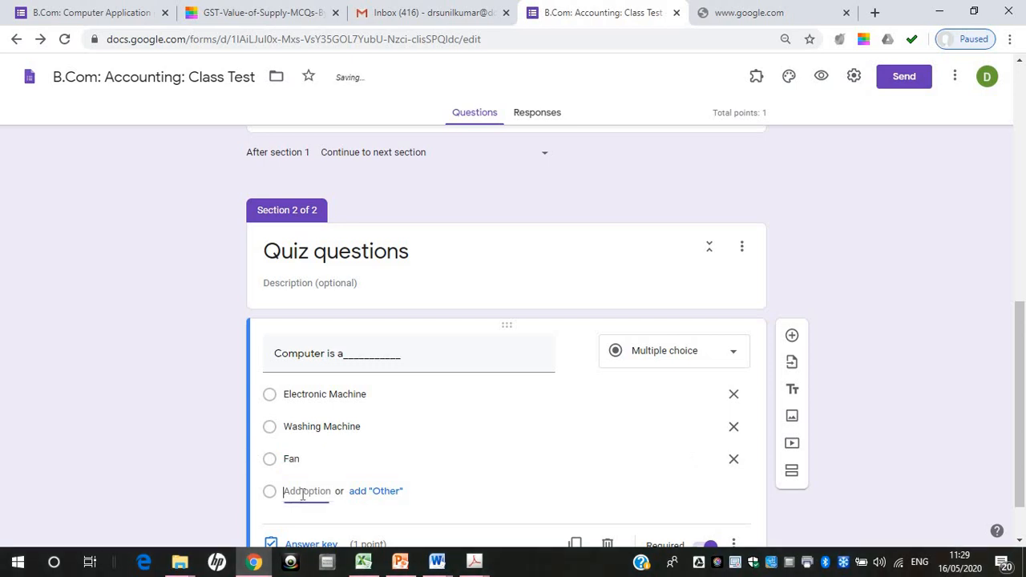
{"action": "left_click", "coordinate": [303, 491]}
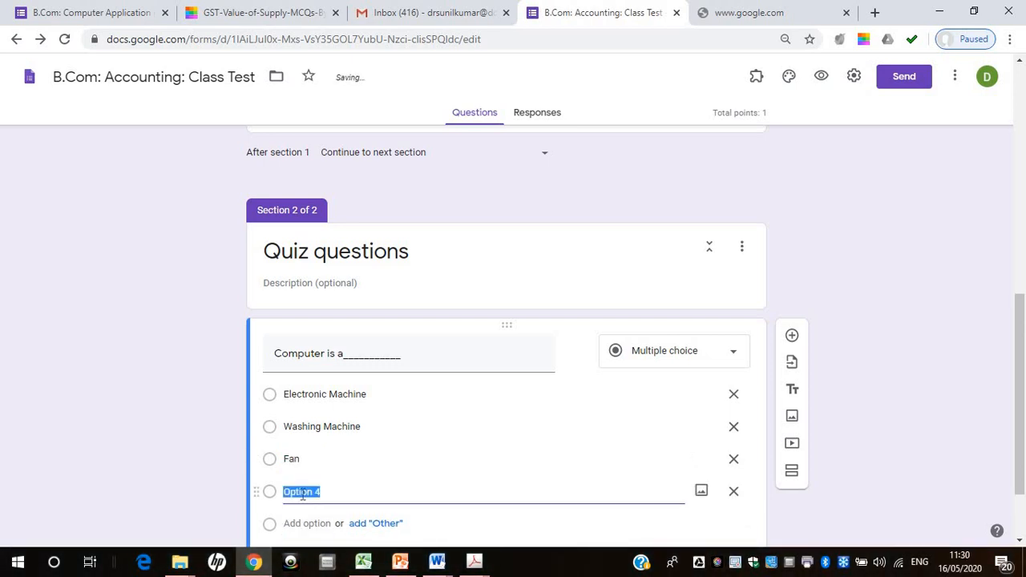
{"action": "type", "text": "Van"}
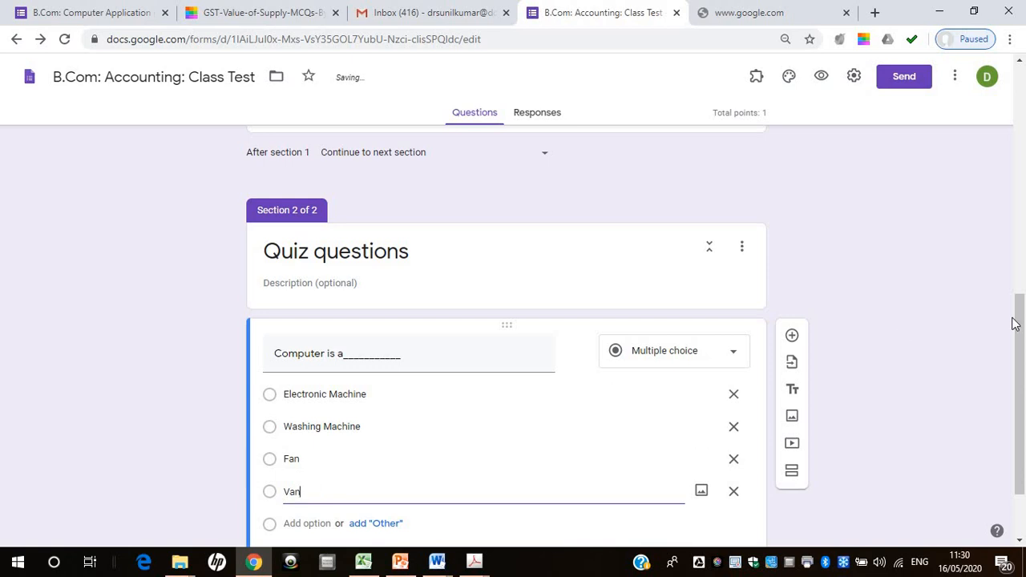
Mark "Electronic Machine" as the correct answer in the "Computer is a" question's answer key
{"action": "left_click_drag", "start_coordinate": [1022, 321], "coordinate": [1023, 372]}
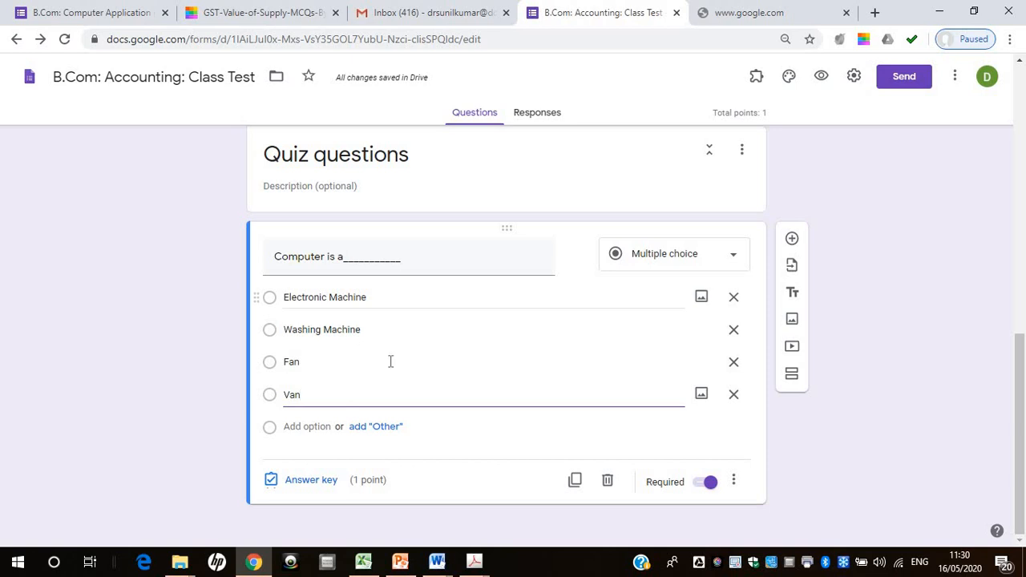
{"action": "left_click", "coordinate": [309, 480]}
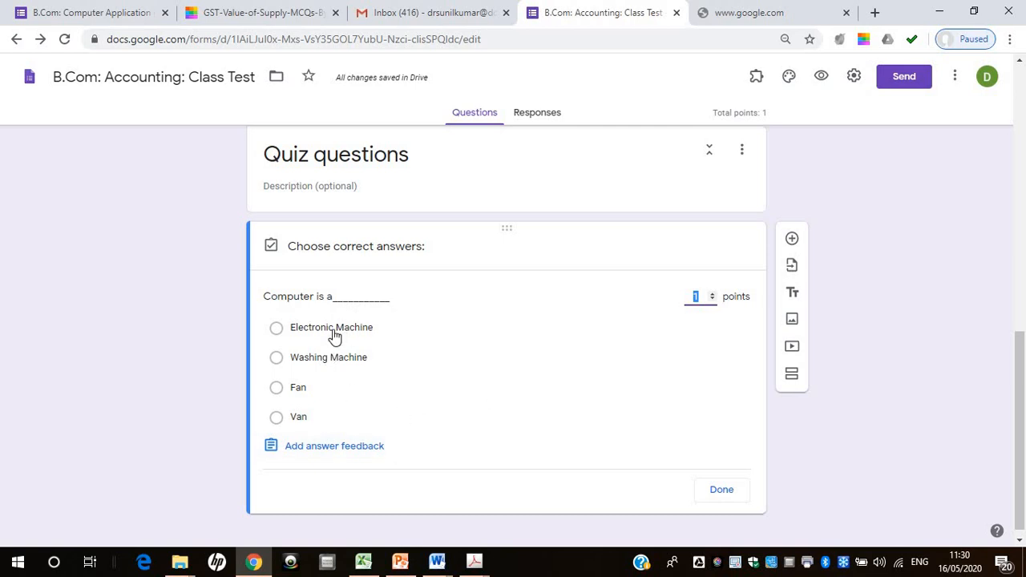
{"action": "left_click", "coordinate": [276, 329]}
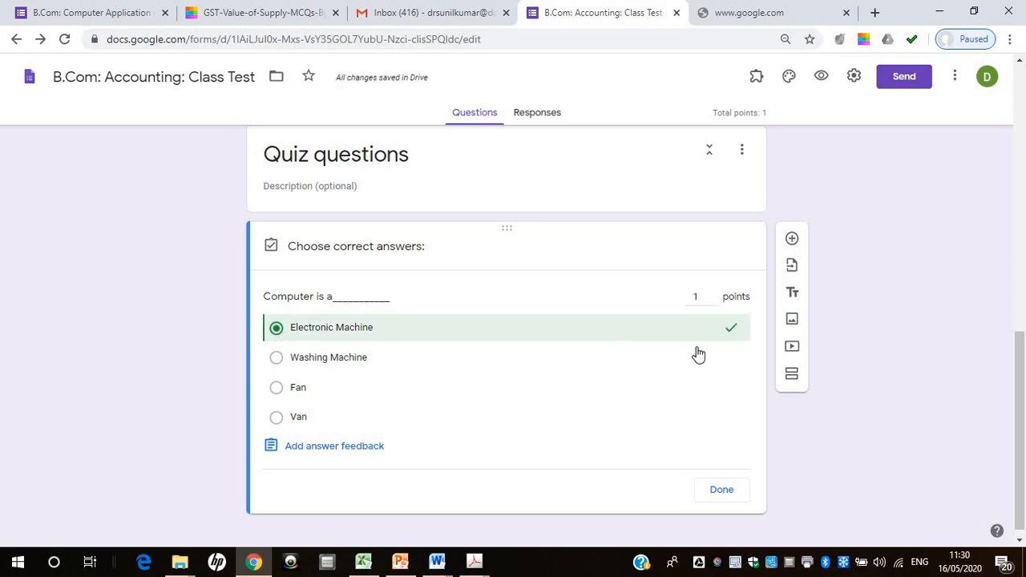
{"action": "left_click", "coordinate": [723, 492]}
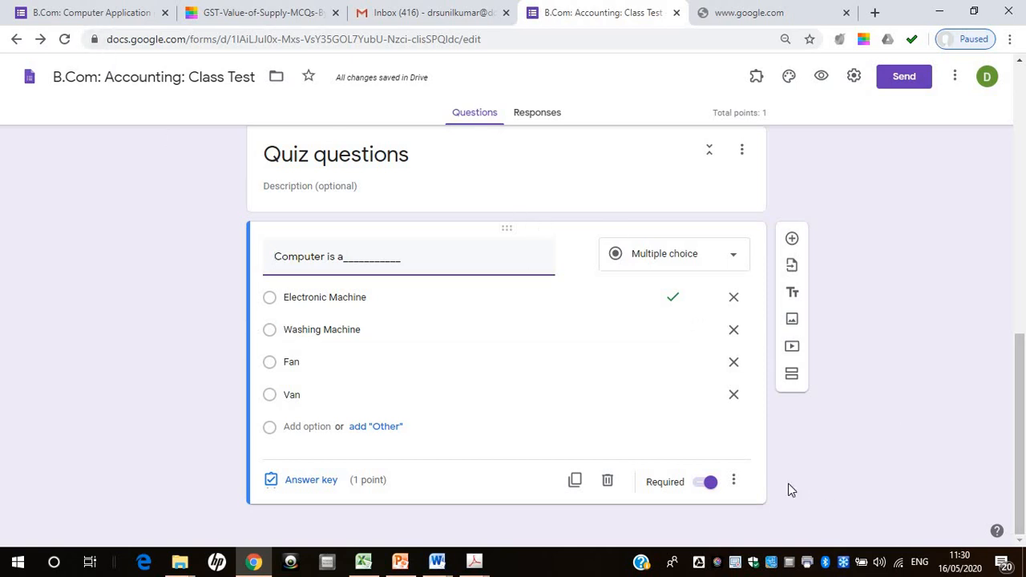
Add another multiple-choice question below it with the text "which is not an account under financial accounting"
{"action": "left_click", "coordinate": [792, 238]}
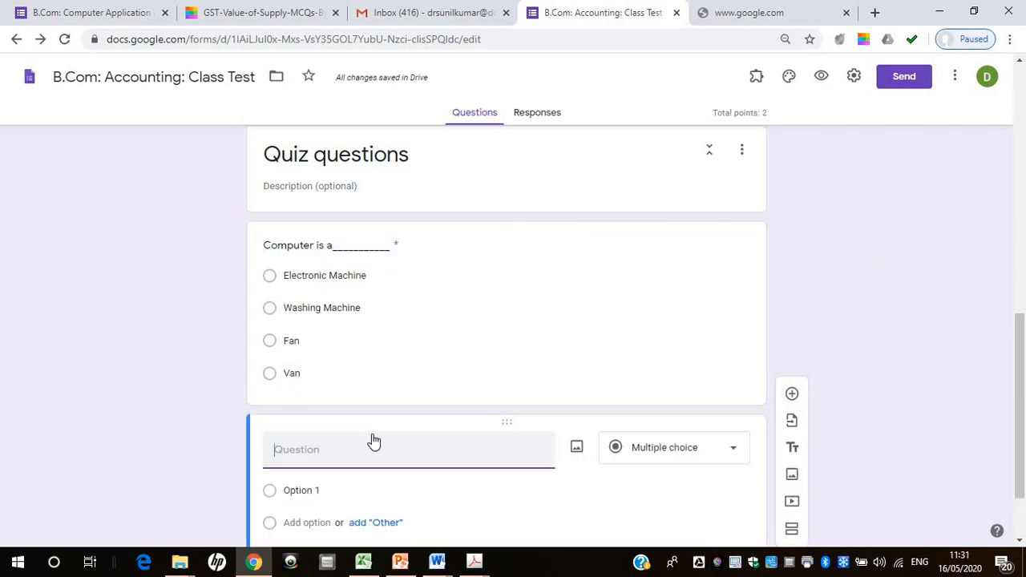
{"action": "type", "text": "which is not a"}
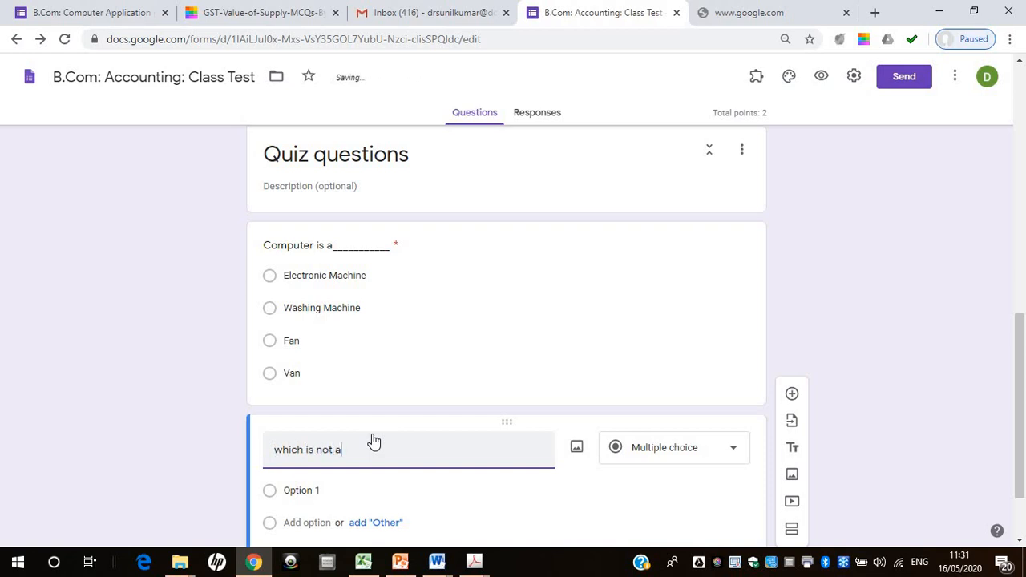
{"action": "type", "text": "n account"}
{"action": "type", "text": " i"}
{"action": "type", "text": "under financia"}
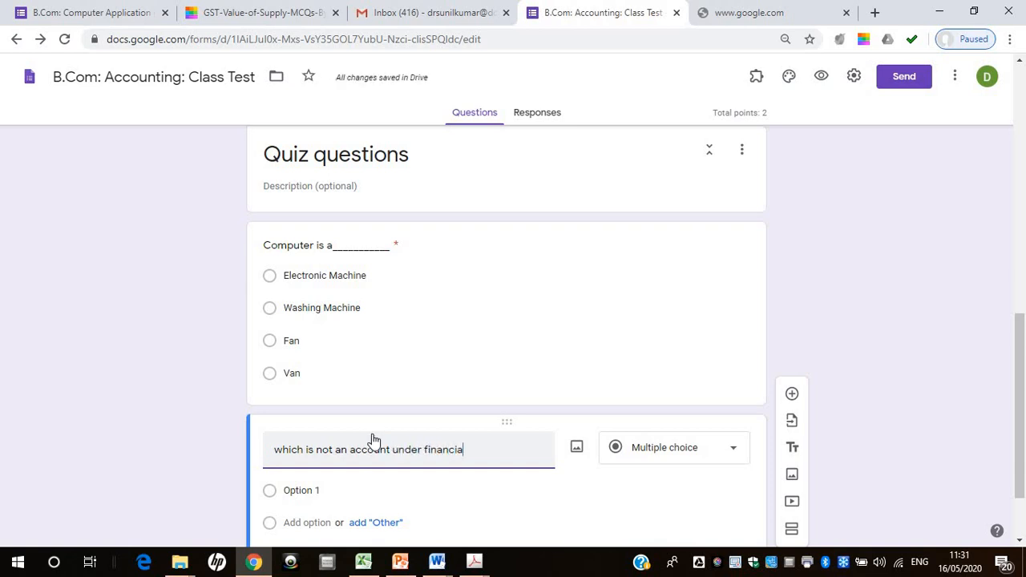
{"action": "type", "text": "l accounting"}
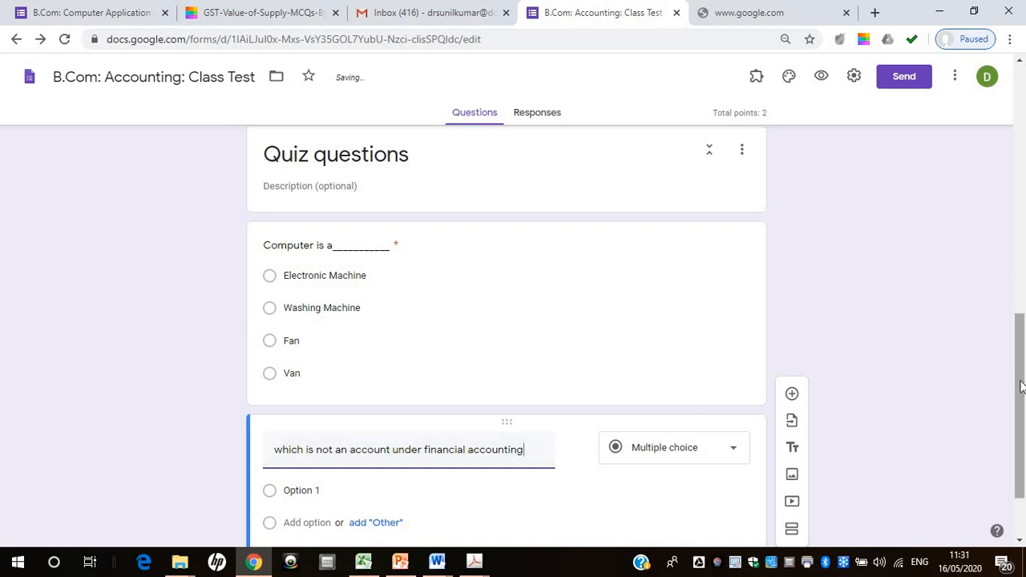
Set the first answer option of the financial accounting question to "Real"
{"action": "scroll", "coordinate": [1020, 386], "scroll_direction": "down", "scroll_amount": 2}
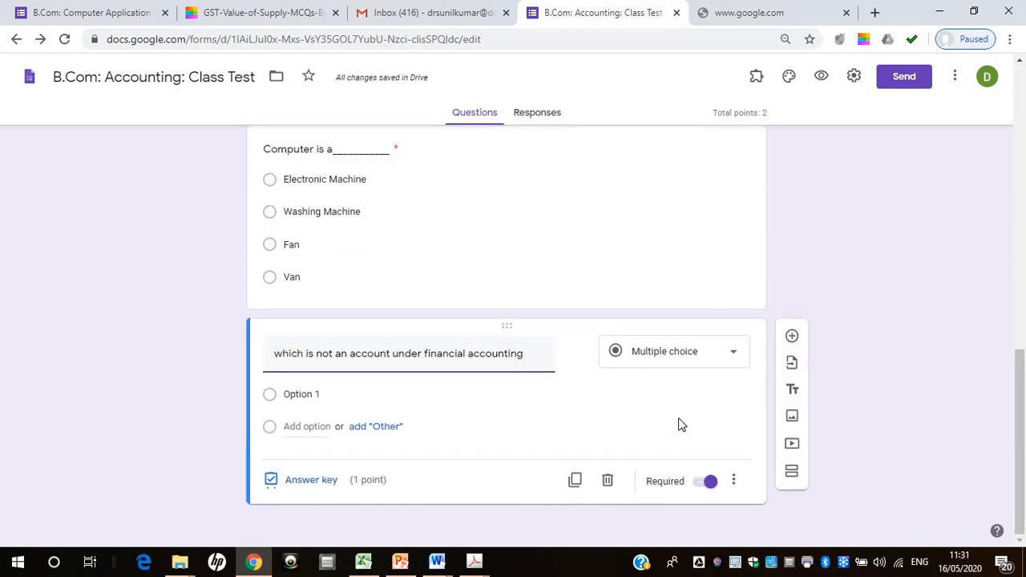
{"action": "left_click", "coordinate": [330, 393]}
{"action": "type", "text": "REal"}
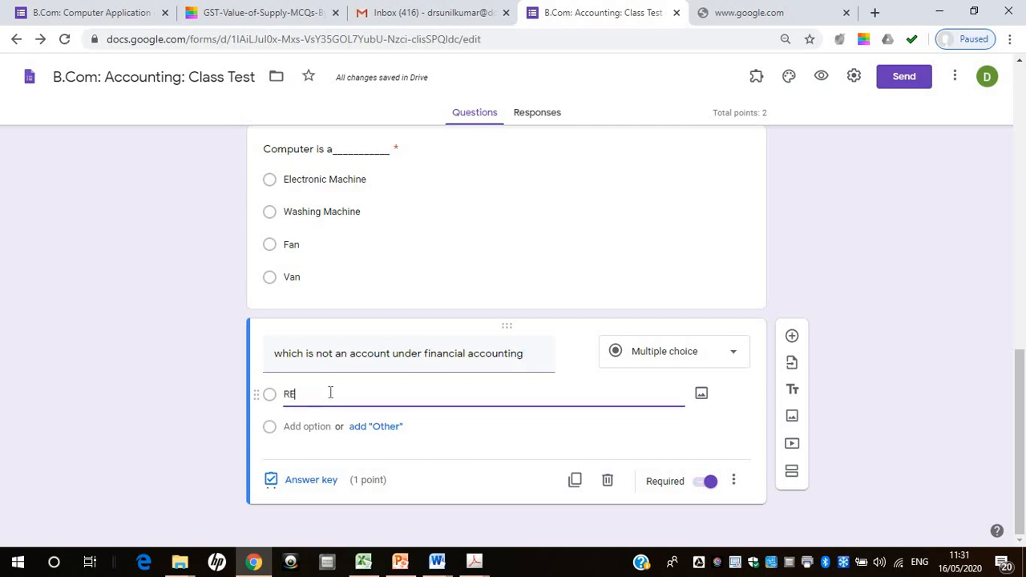
{"action": "key", "text": "BackSpace"}
{"action": "key", "text": "BackSpace"}
{"action": "key", "text": "BackSpace"}
{"action": "type", "text": "eal accou"}
{"action": "key", "text": "BackSpace"}
{"action": "key", "text": "BackSpace"}
{"action": "key", "text": "BackSpace"}
{"action": "key", "text": "BackSpace"}
{"action": "key", "text": "BackSpace"}
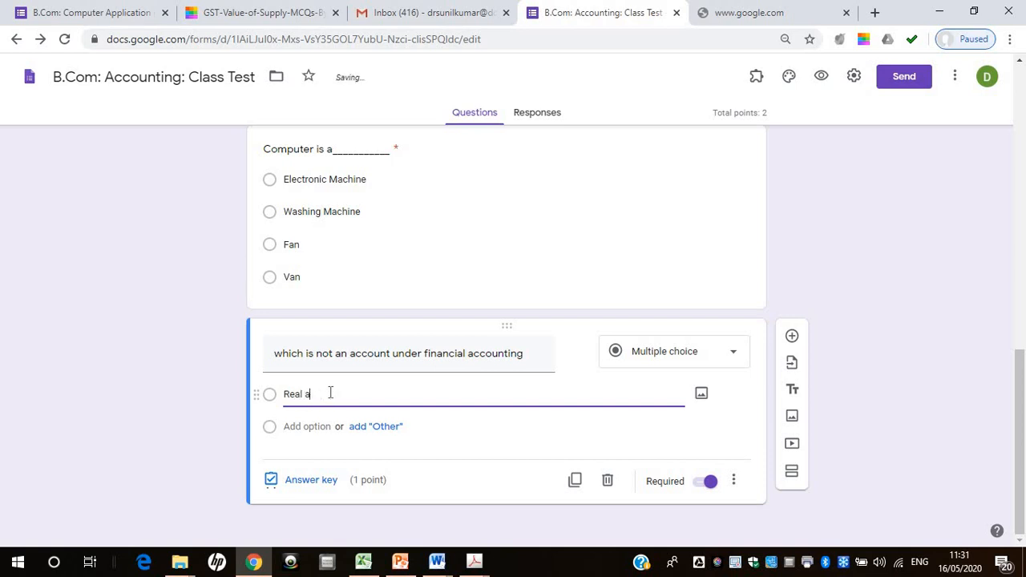
Add the answer options "Nominal", "Personal" and "Private" to the financial accounting question
{"action": "left_click", "coordinate": [307, 427]}
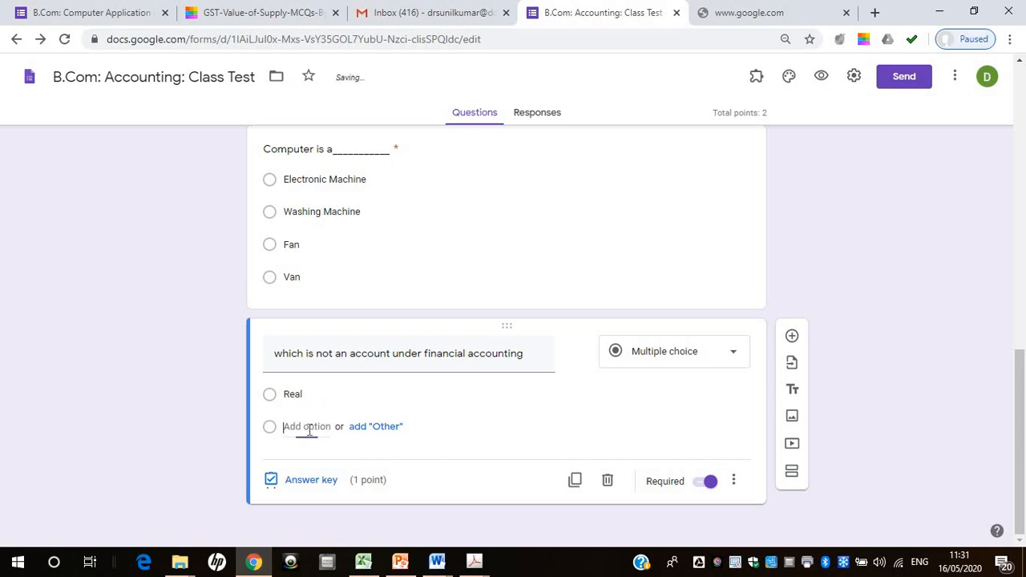
{"action": "type", "text": "Nominal"}
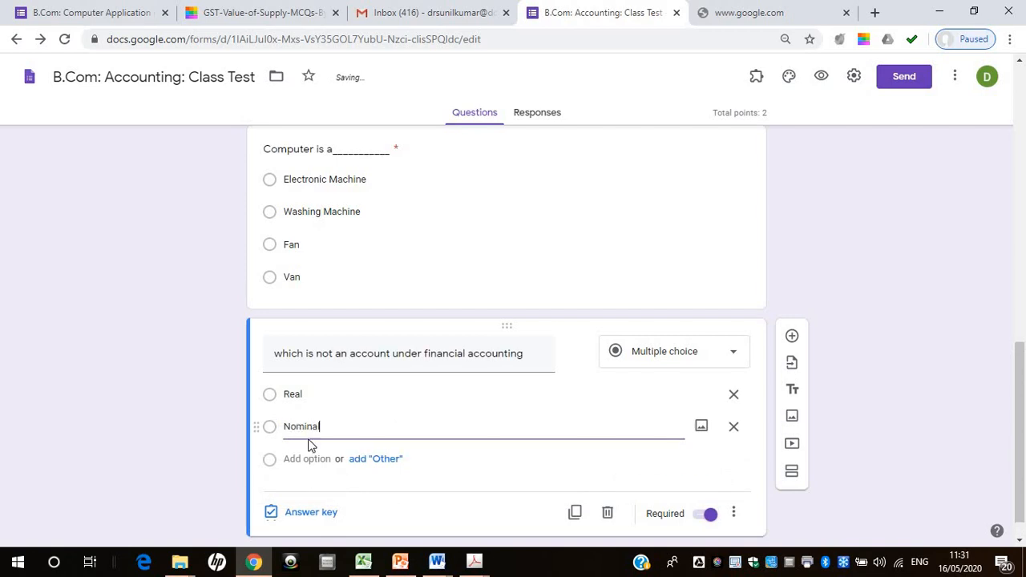
{"action": "left_click", "coordinate": [305, 457]}
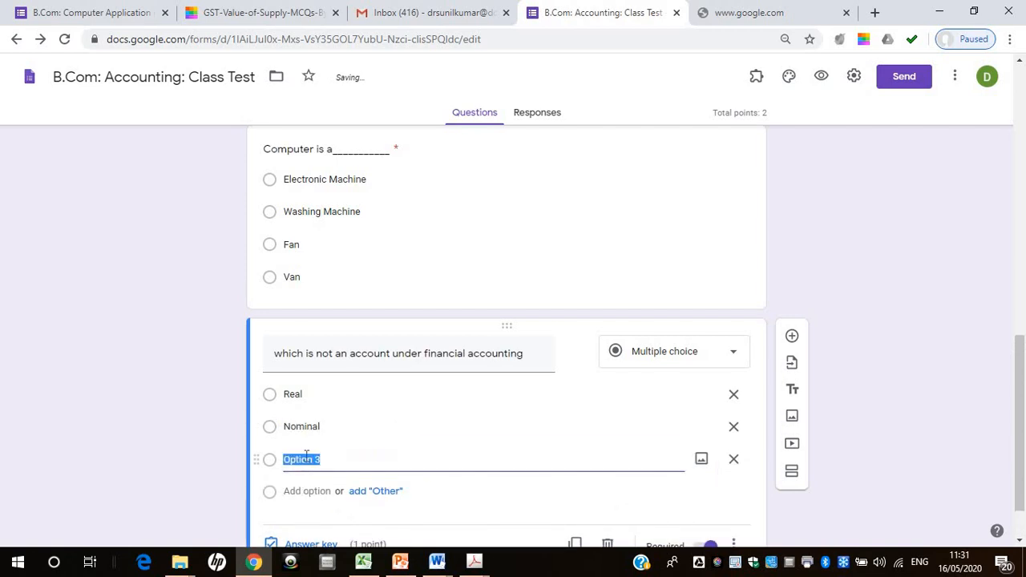
{"action": "key", "text": "BackSpace"}
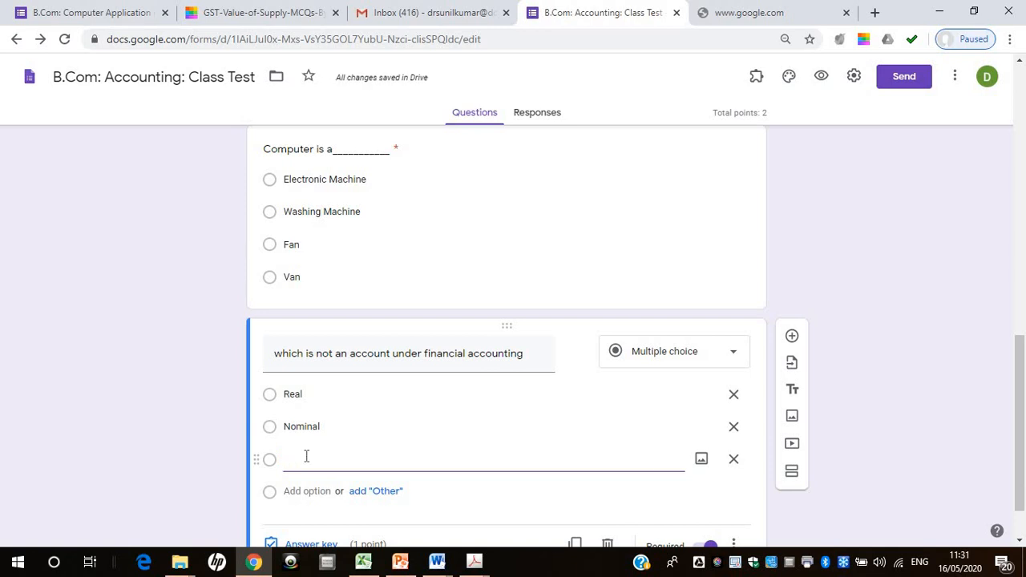
{"action": "type", "text": "Personal"}
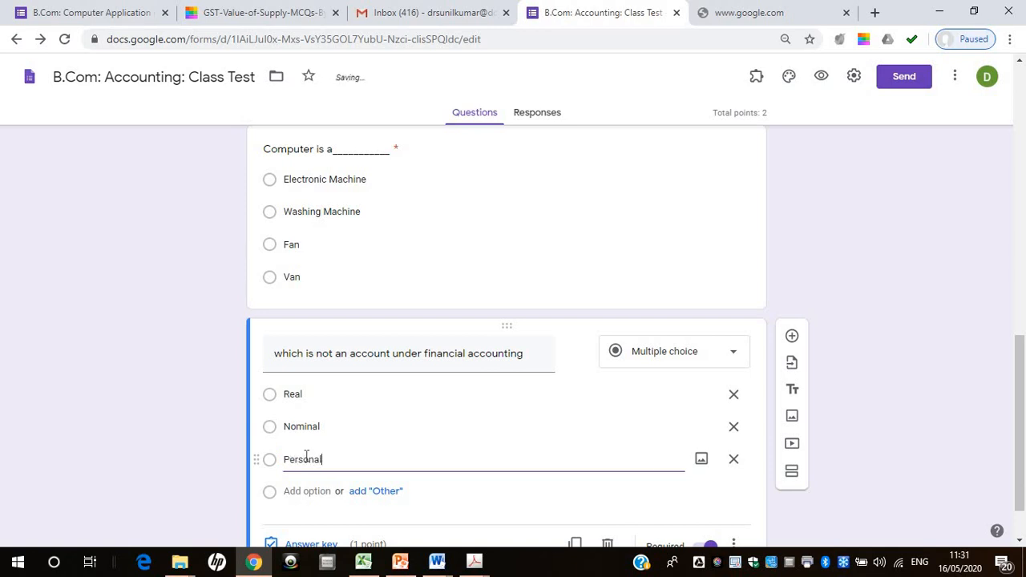
{"action": "left_click", "coordinate": [304, 491]}
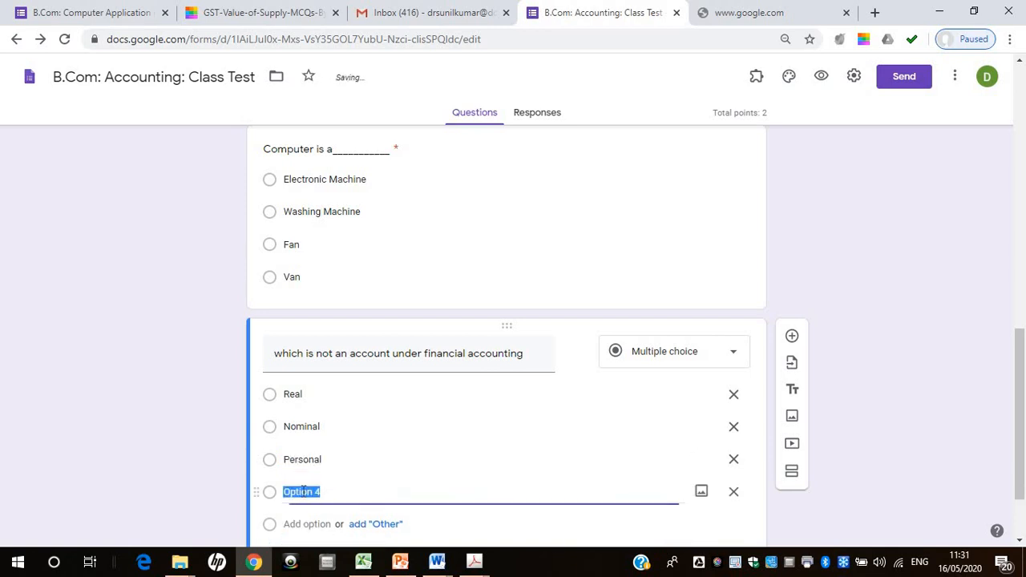
{"action": "type", "text": "Private"}
Mark "Private" as the correct answer of the financial accounting question and add a blank multiple-choice question below it
{"action": "left_click_drag", "start_coordinate": [1020, 420], "coordinate": [1019, 446]}
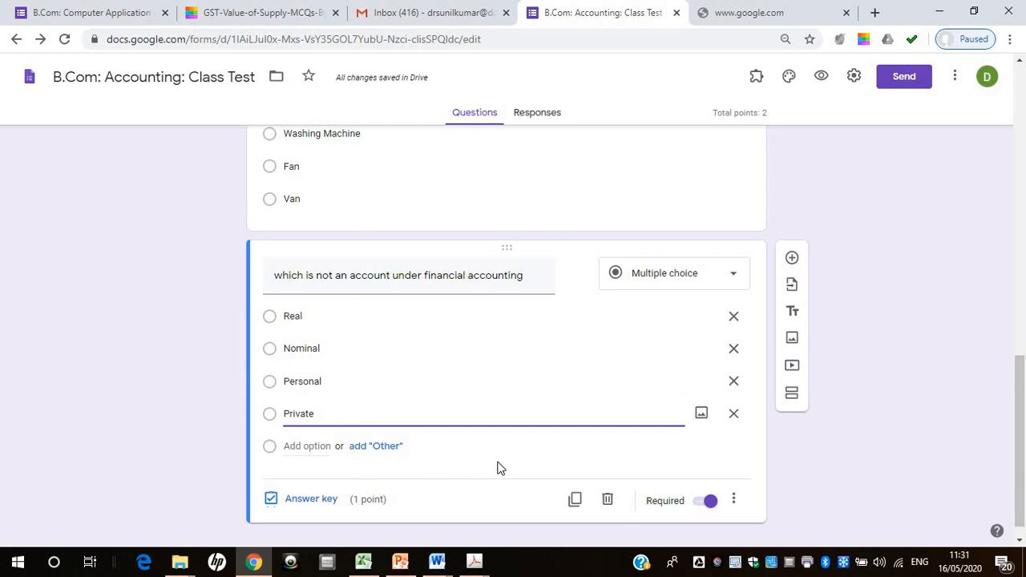
{"action": "left_click", "coordinate": [310, 499]}
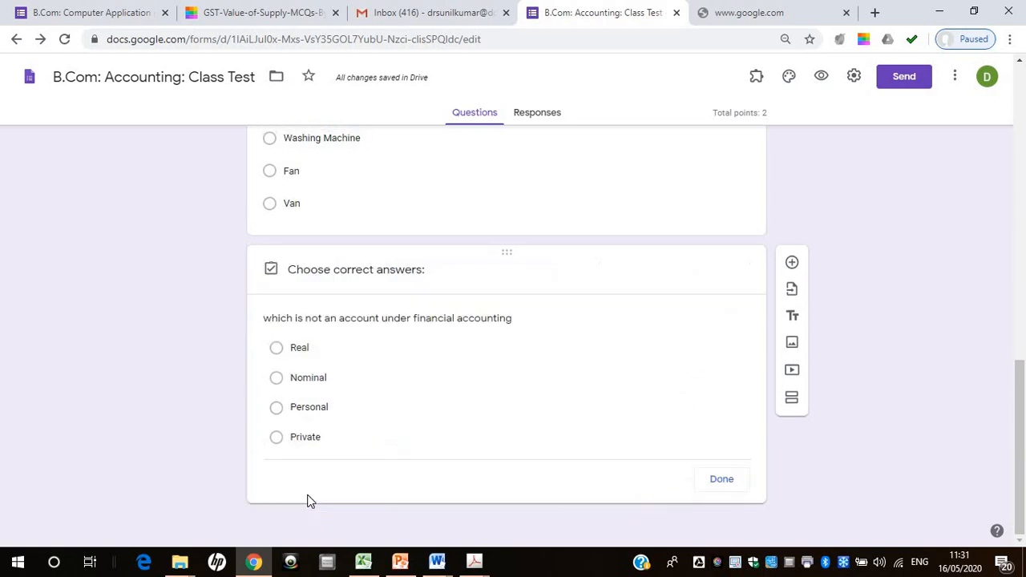
{"action": "left_click", "coordinate": [276, 433]}
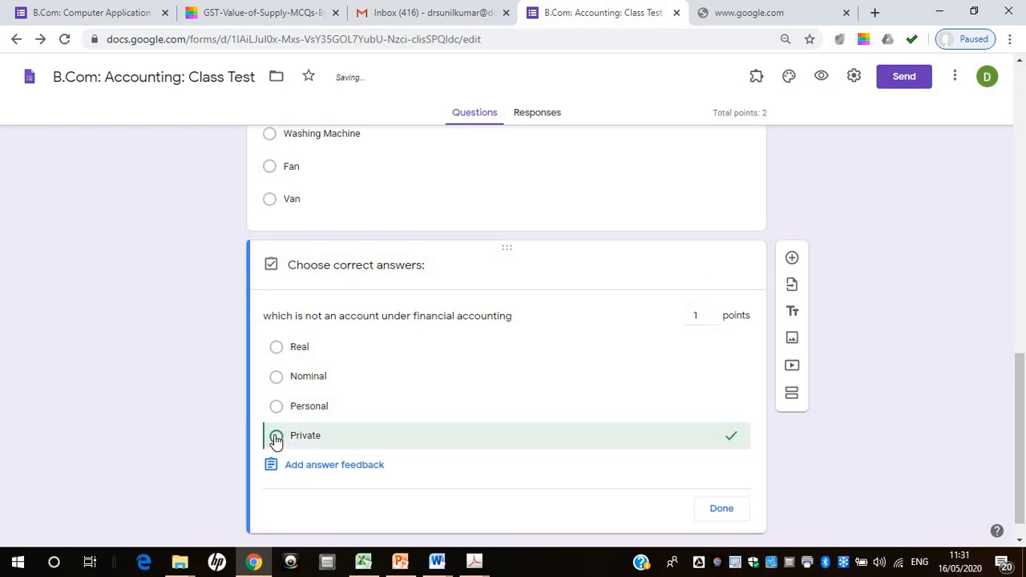
{"action": "left_click", "coordinate": [730, 519]}
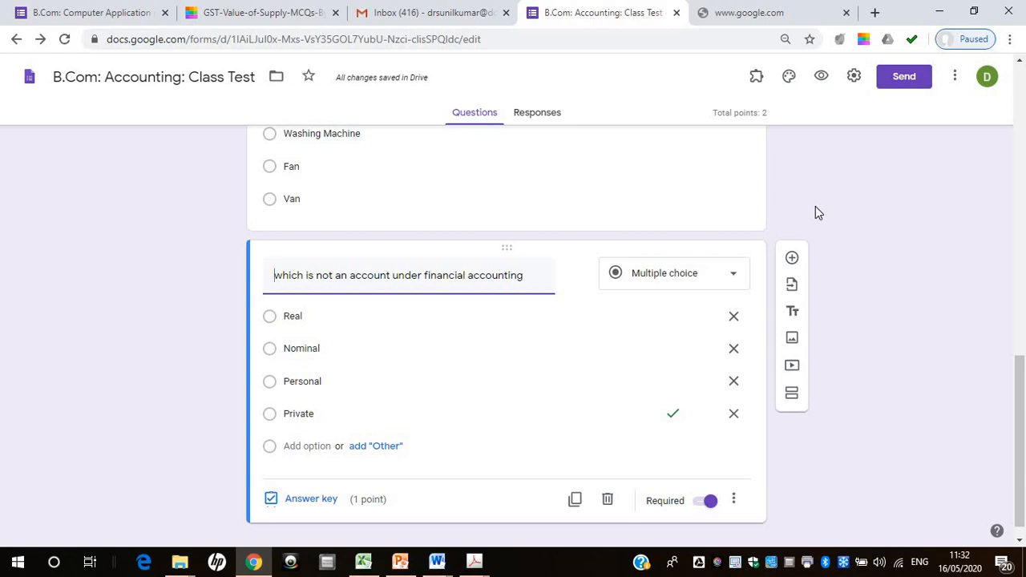
{"action": "left_click", "coordinate": [786, 263]}
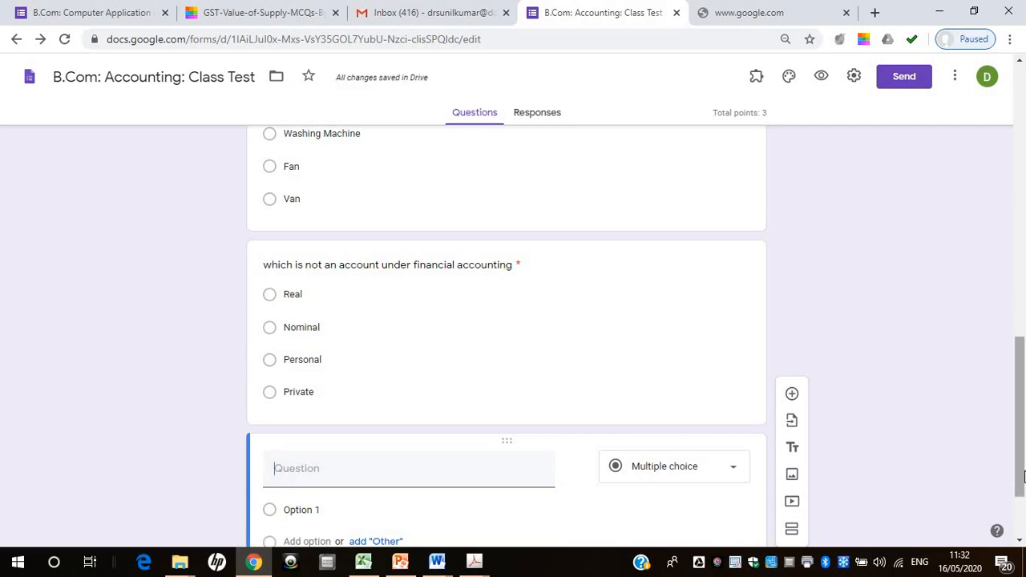
{"action": "scroll", "coordinate": [671, 438], "scroll_direction": "down", "scroll_amount": 2}
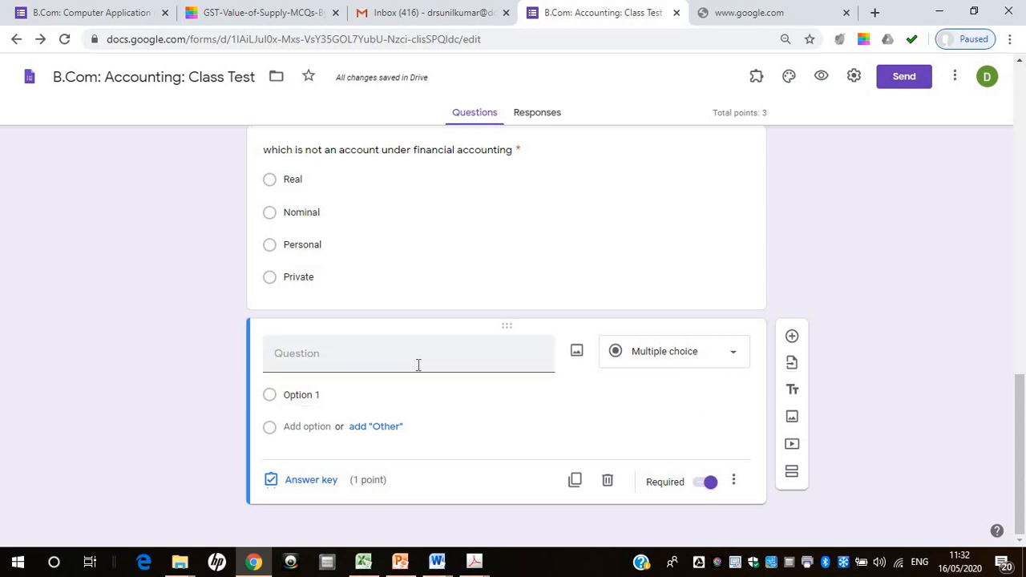
Search Google for "quillpad" in the spare browser tab and open the Quillpad site's quick Hindi editor
{"action": "left_click", "coordinate": [762, 10]}
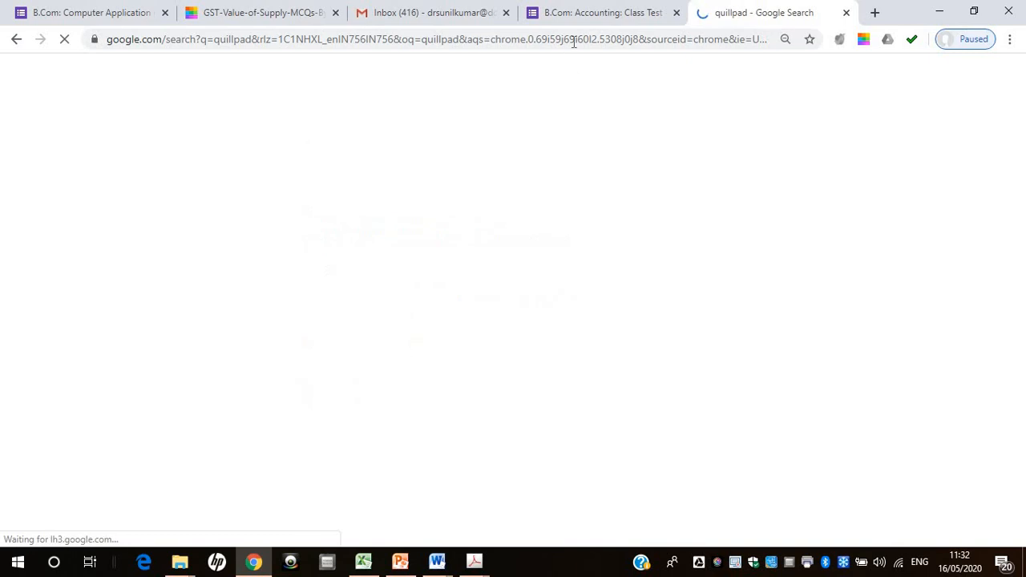
{"action": "left_click", "coordinate": [337, 197]}
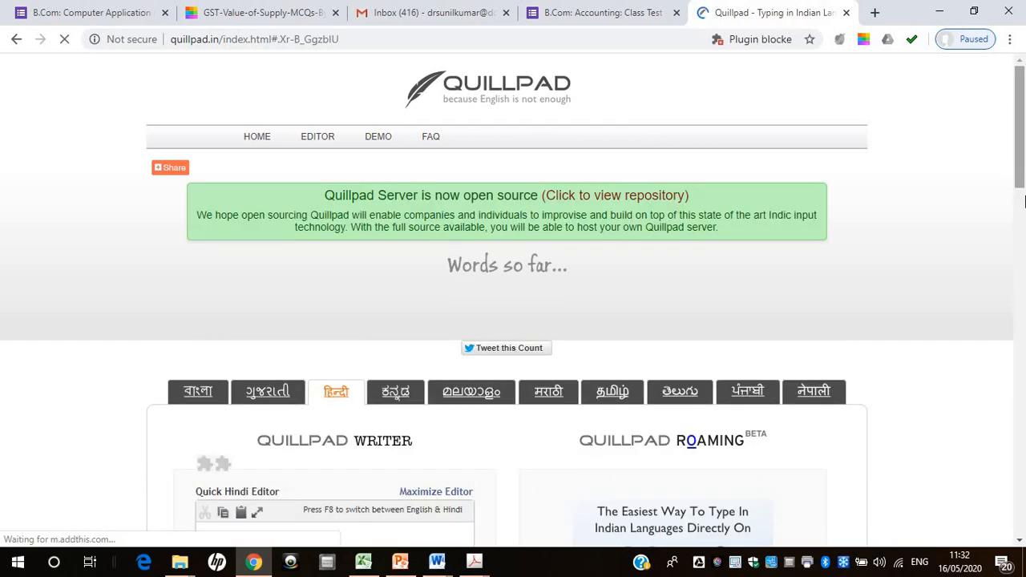
{"action": "scroll", "coordinate": [382, 299], "scroll_direction": "down", "scroll_amount": 3}
{"action": "left_click", "coordinate": [341, 293]}
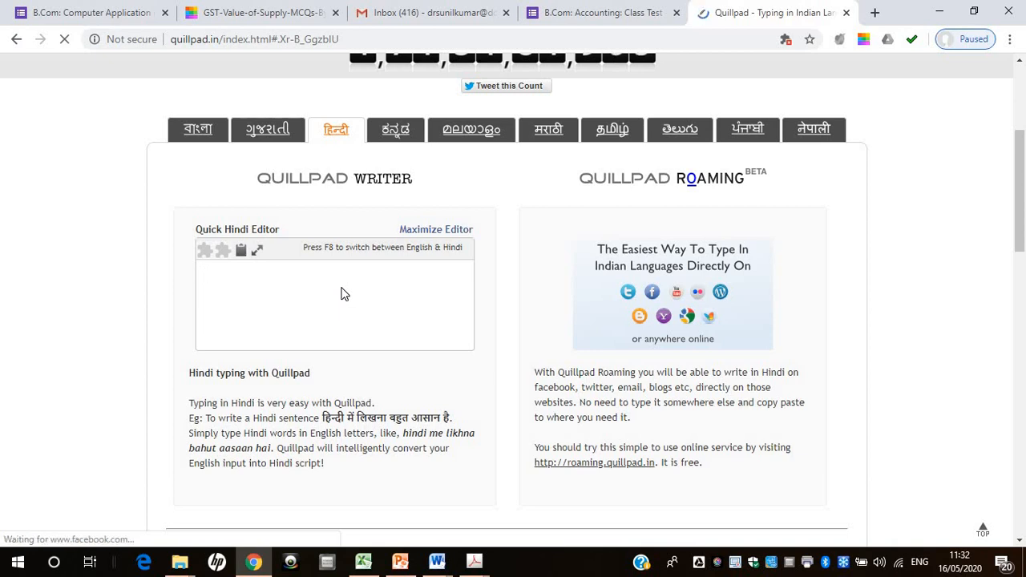
Write the opening words "इन मे से कोन सा" of the Hindi question in the quick Hindi editor
{"action": "type", "text": "in"}
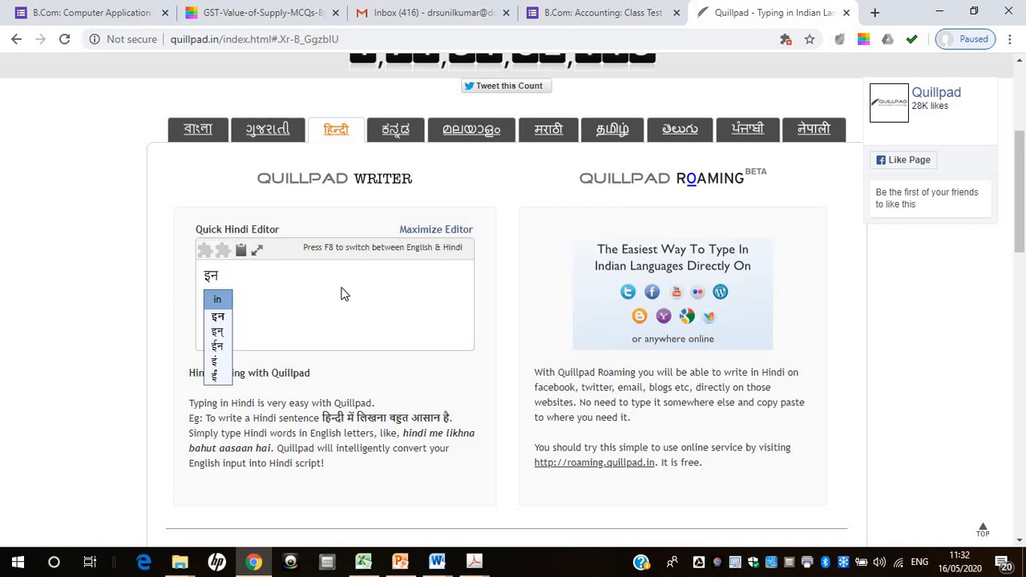
{"action": "type", "text": " m"}
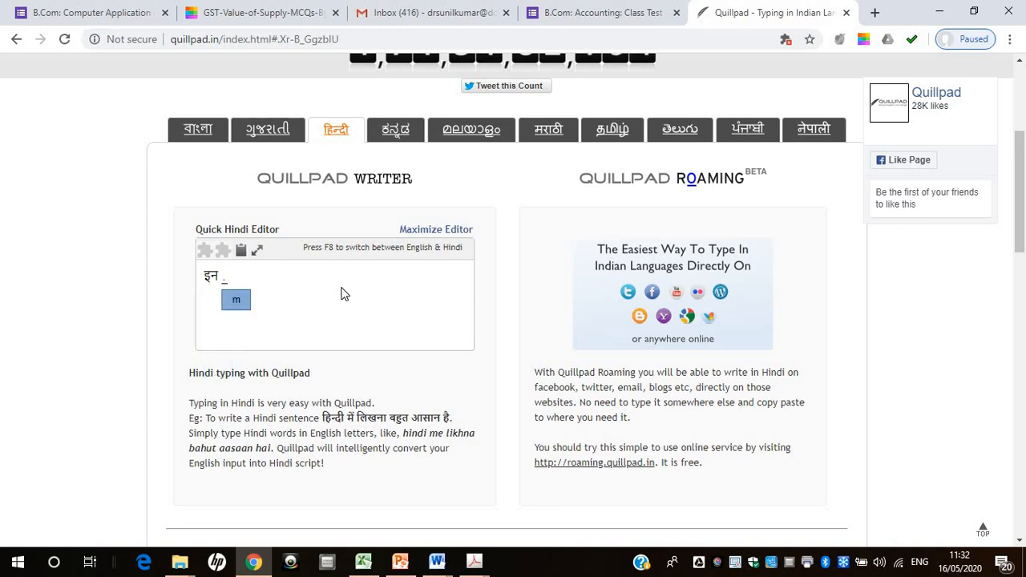
{"action": "type", "text": "e"}
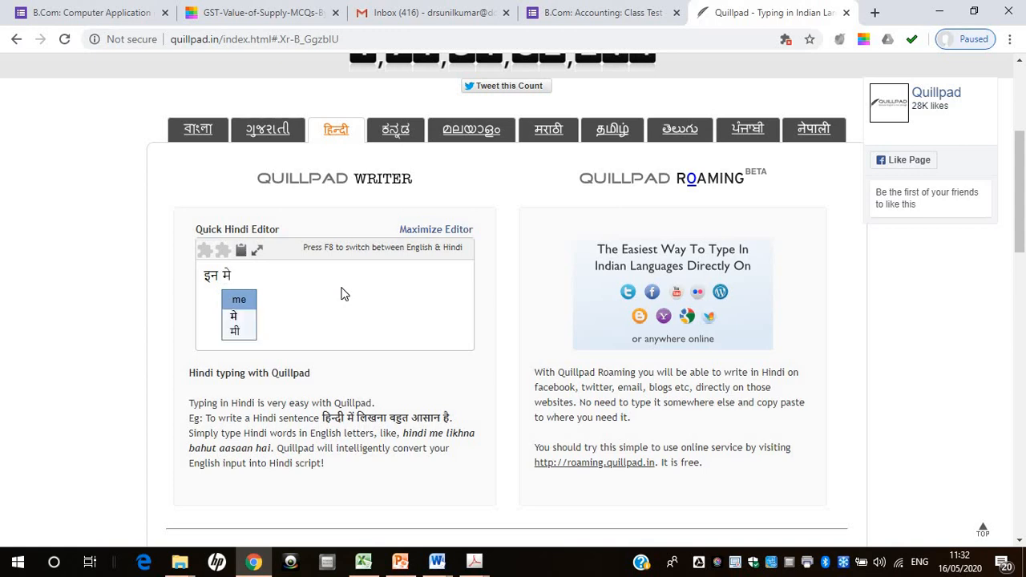
{"action": "type", "text": " de"}
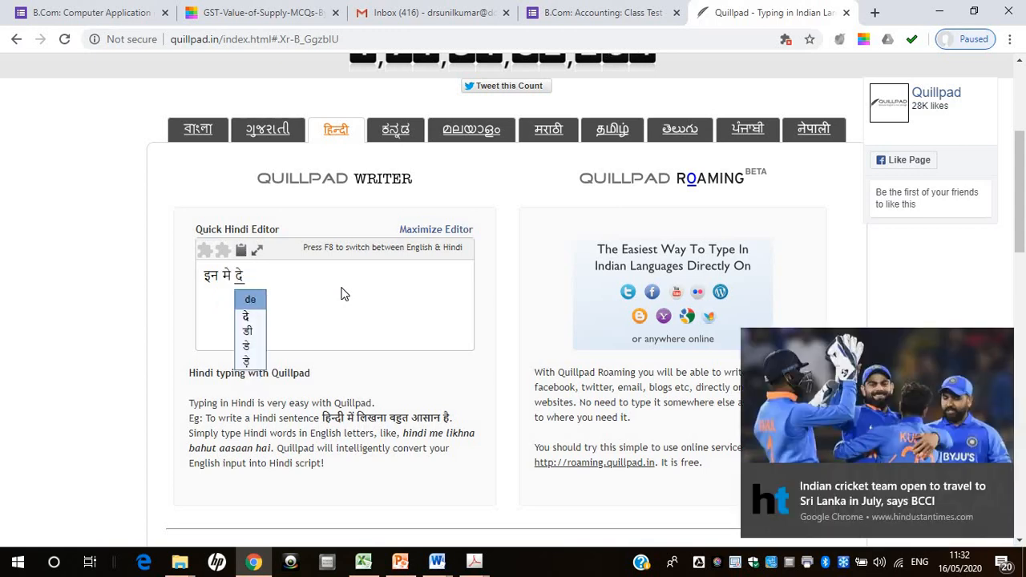
{"action": "key", "text": "BackSpace"}
{"action": "key", "text": "BackSpace"}
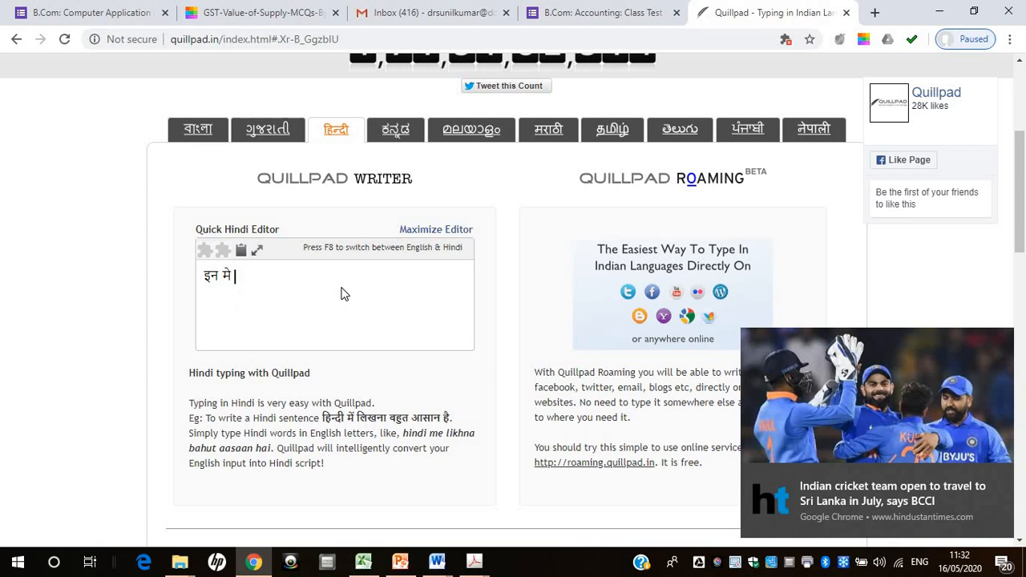
{"action": "type", "text": "d"}
{"action": "key", "text": "BackSpace"}
{"action": "type", "text": "se"}
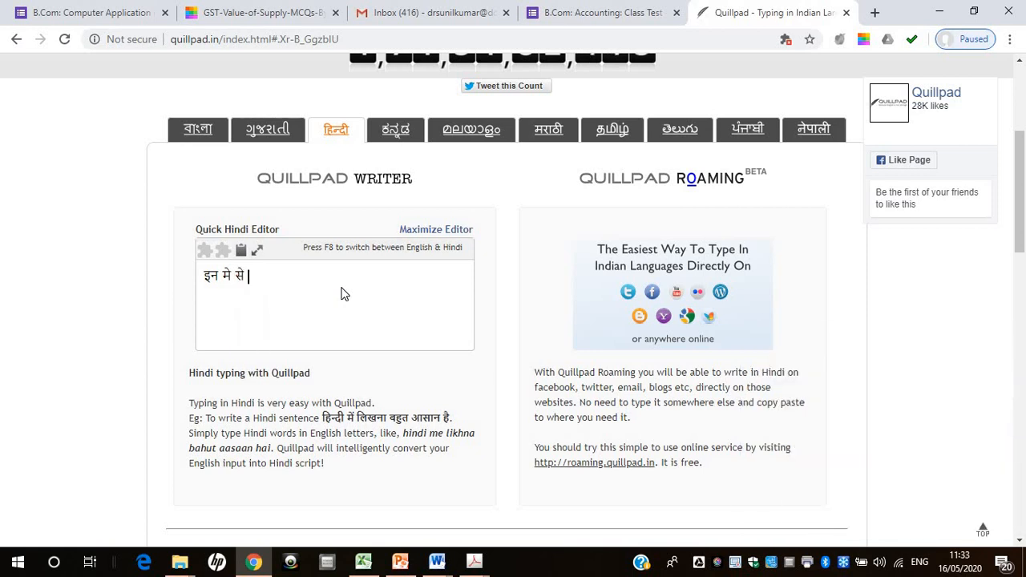
{"action": "type", "text": " kon"}
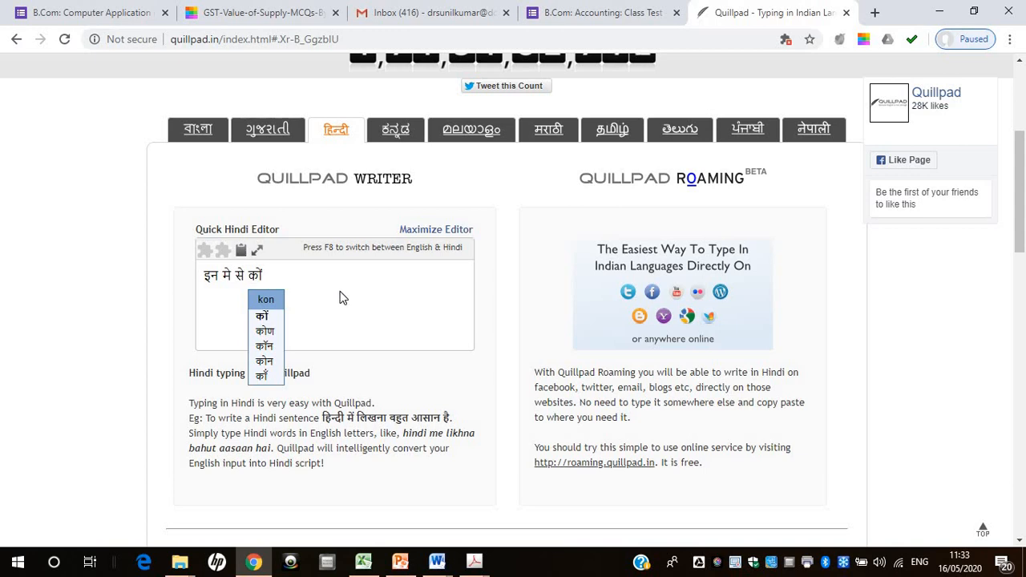
{"action": "left_click", "coordinate": [276, 362]}
{"action": "type", "text": "sa"}
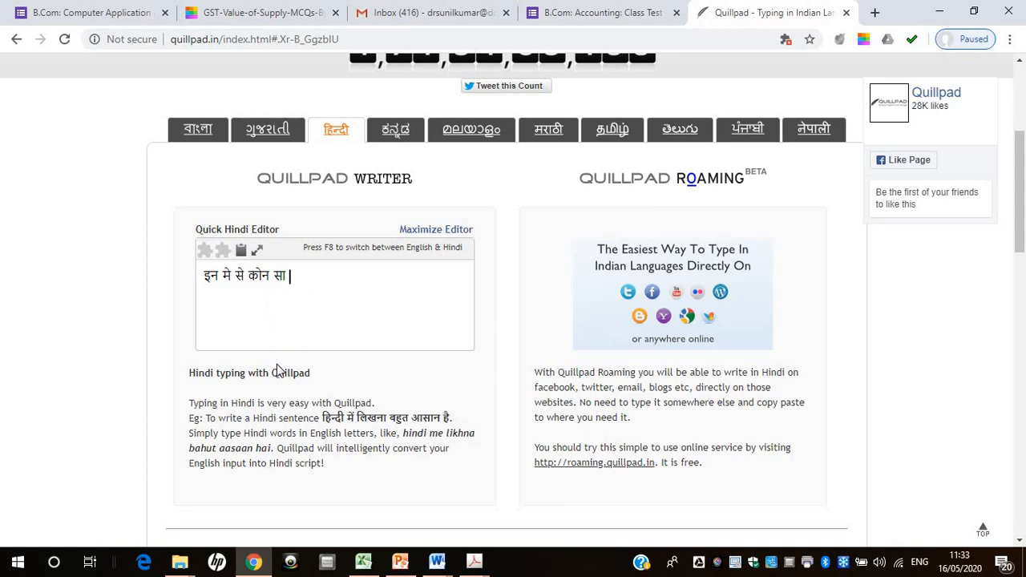
Complete the Hindi question in the editor with the words "स्न्ग्या नही हे"
{"action": "type", "text": "san"}
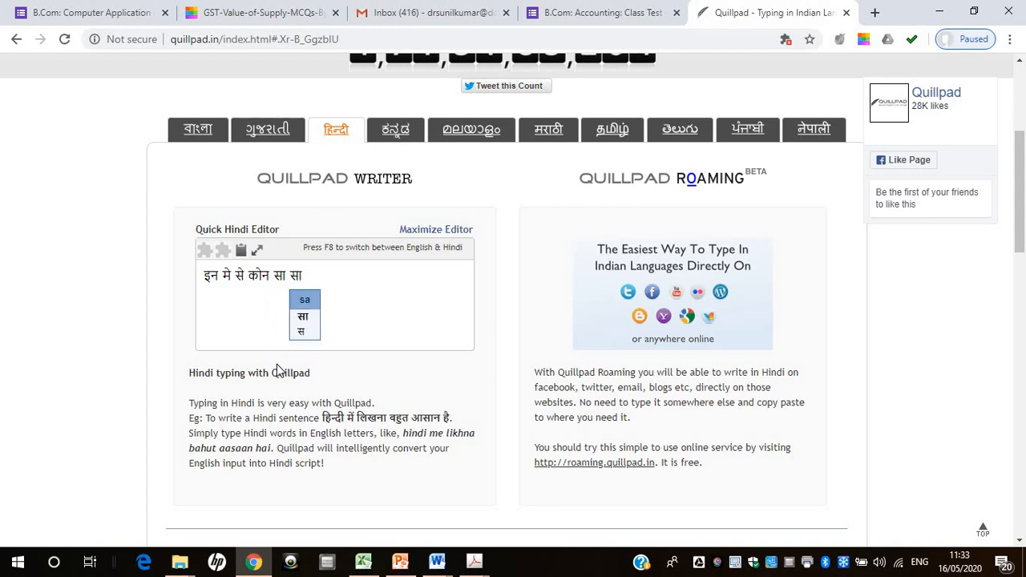
{"action": "type", "text": "gya"}
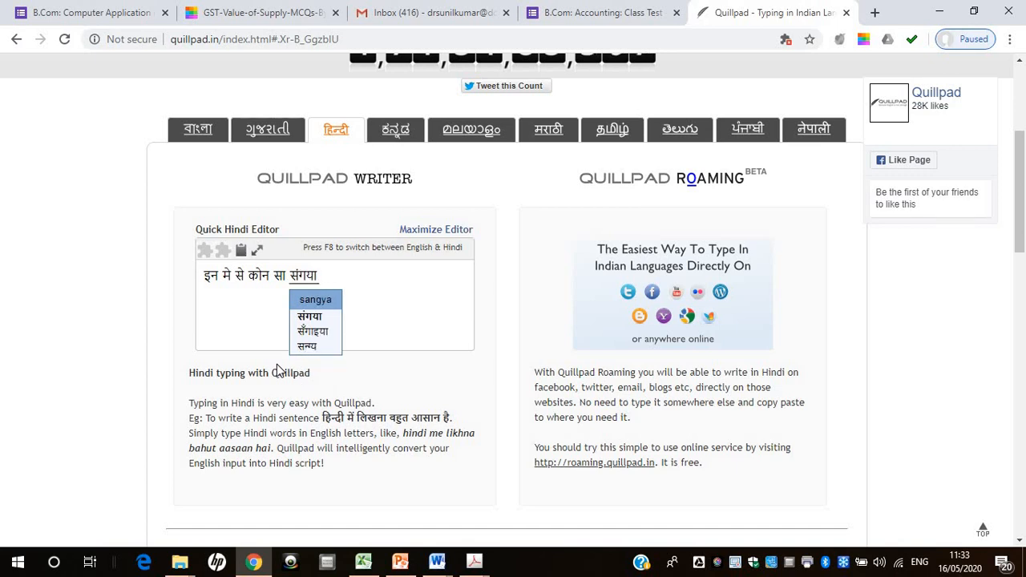
{"action": "key", "text": "BackSpace"}
{"action": "key", "text": "BackSpace"}
{"action": "key", "text": "BackSpace"}
{"action": "key", "text": "BackSpace"}
{"action": "key", "text": "BackSpace"}
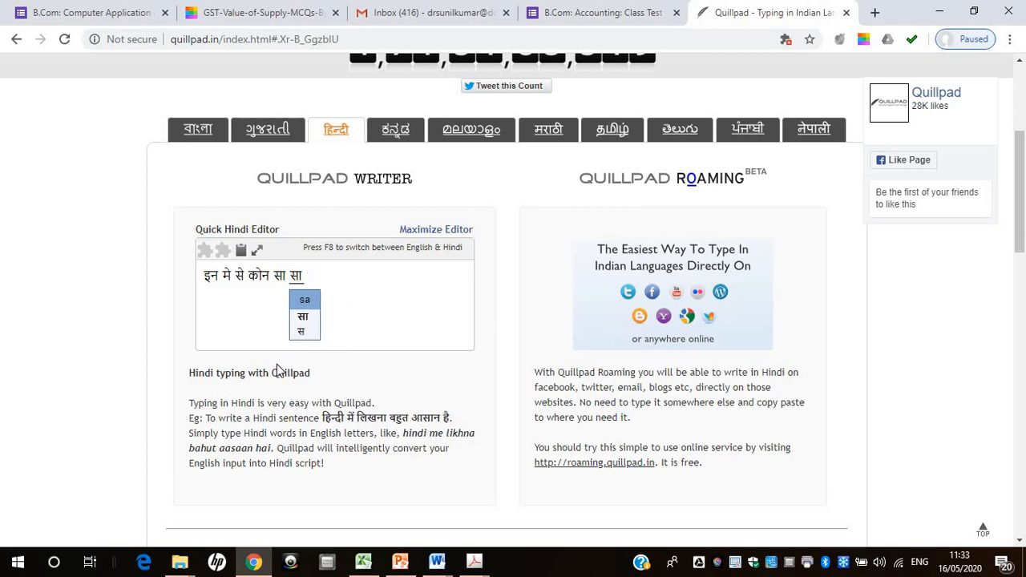
{"action": "type", "text": "a"}
{"action": "key", "text": "BackSpace"}
{"action": "type", "text": "ngya"}
{"action": "left_click", "coordinate": [314, 333]}
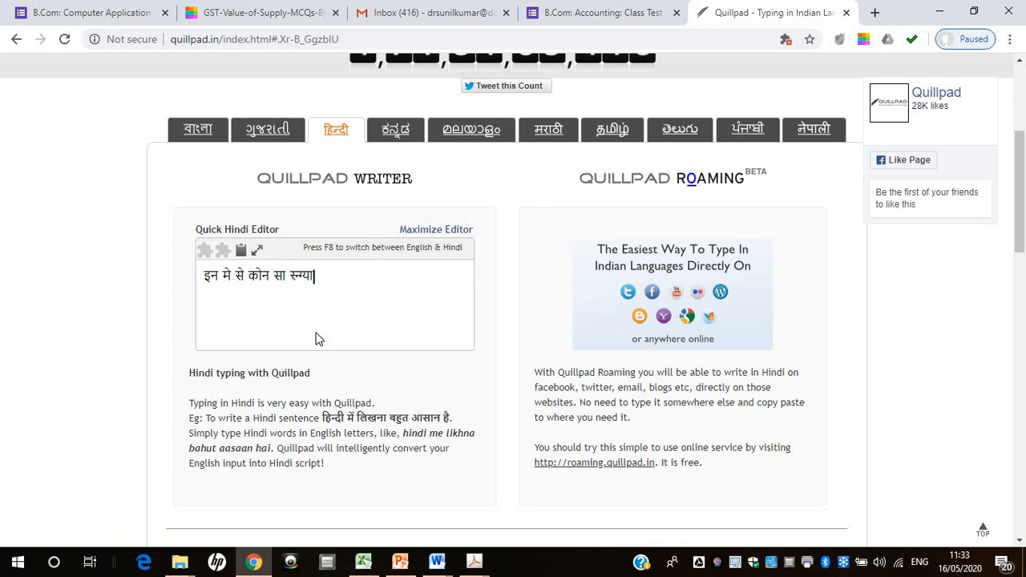
{"action": "type", "text": ". "}
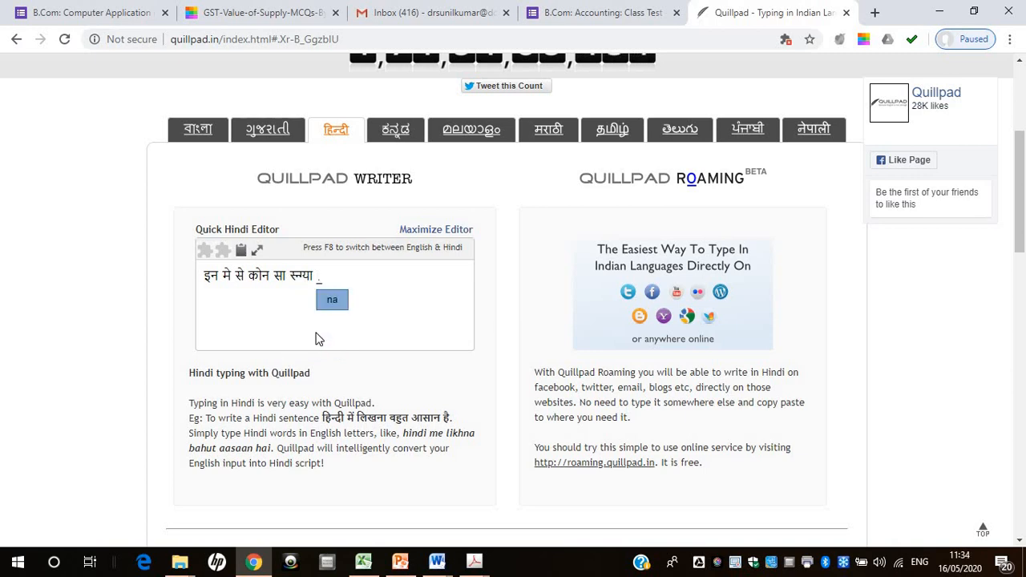
{"action": "type", "text": "he"}
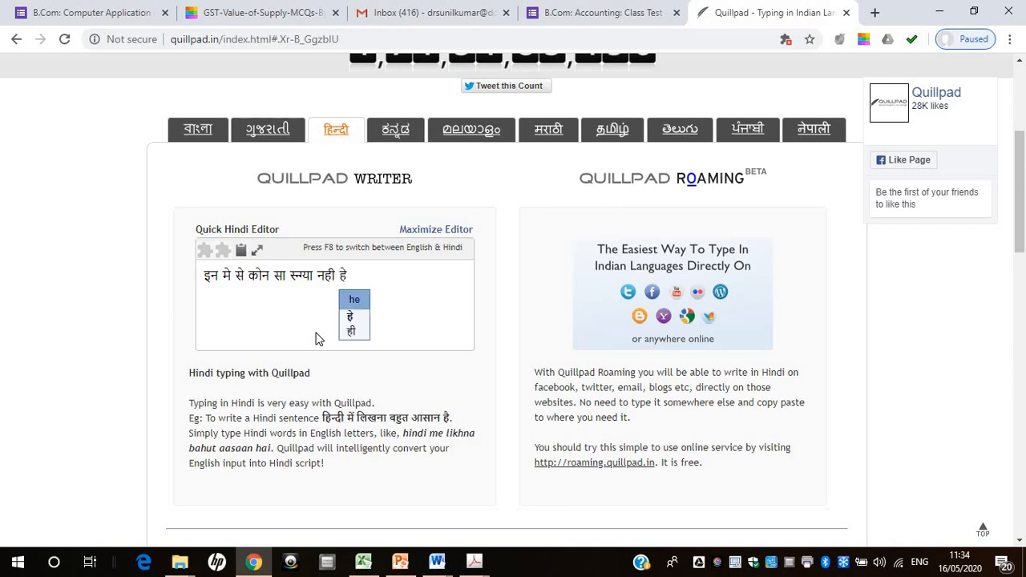
Copy the whole Hindi sentence and paste it as the text of the blank question in the Google Form
{"action": "left_click_drag", "start_coordinate": [348, 276], "coordinate": [200, 278]}
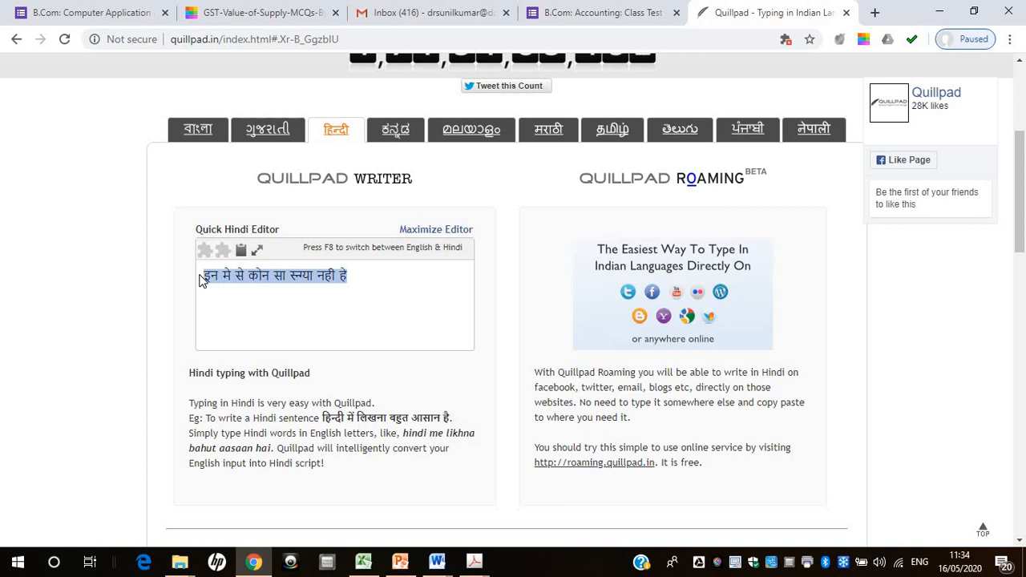
{"action": "left_click_drag", "start_coordinate": [350, 277], "coordinate": [203, 280]}
{"action": "key", "text": "ctrl+c"}
{"action": "left_click_drag", "start_coordinate": [202, 276], "coordinate": [221, 272]}
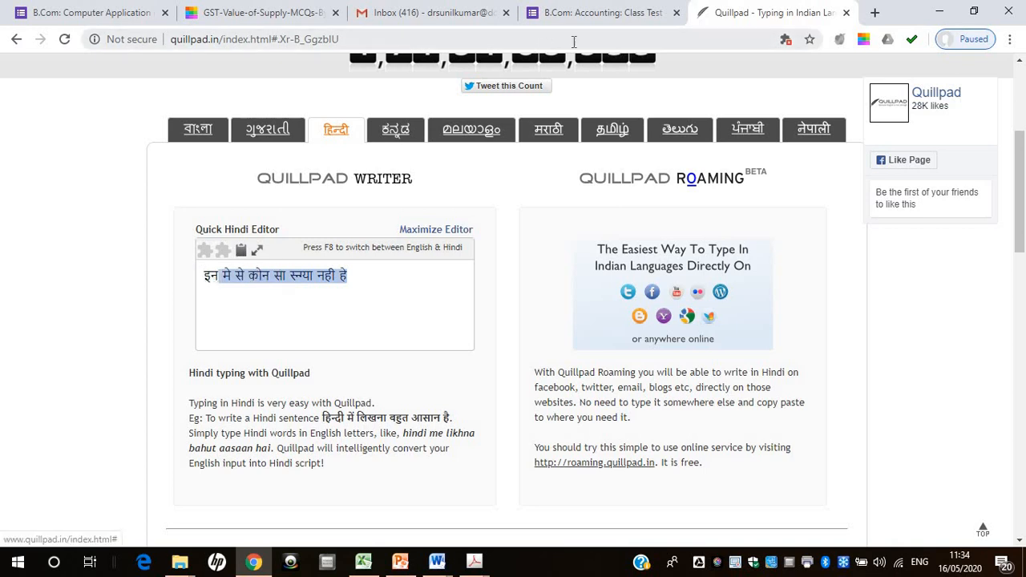
{"action": "left_click", "coordinate": [591, 11]}
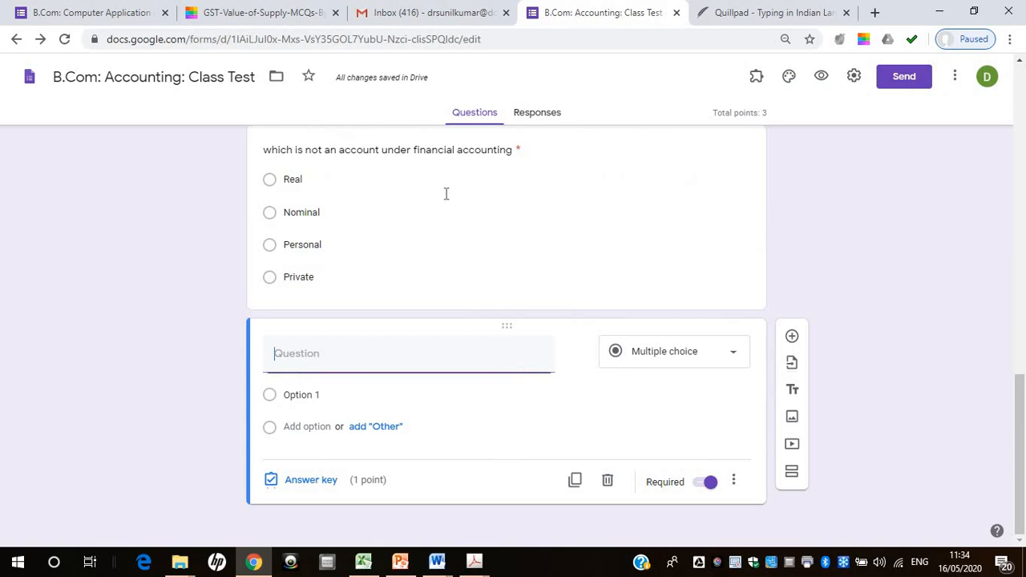
{"action": "left_click", "coordinate": [324, 358]}
{"action": "key", "text": "ctrl+v"}
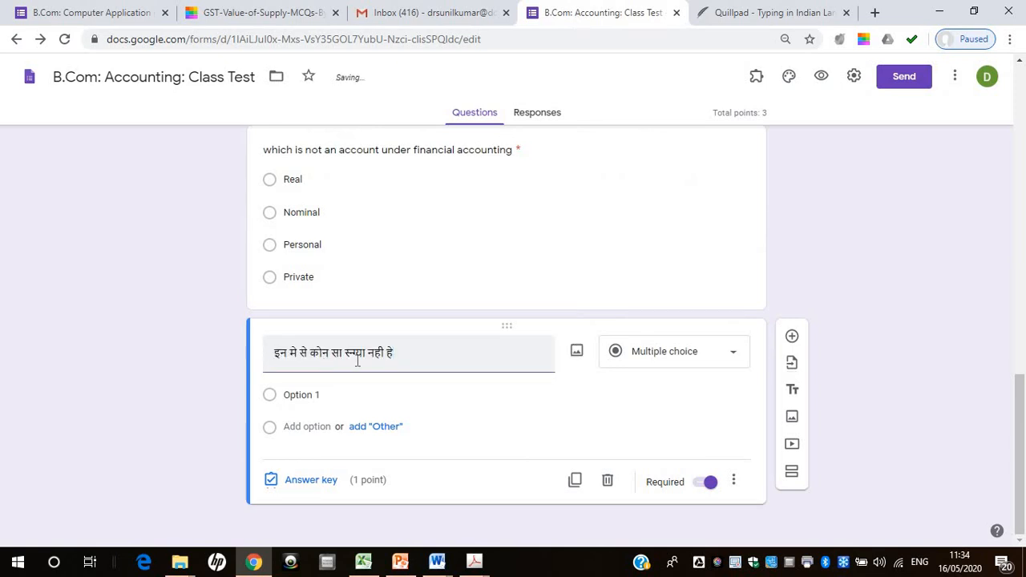
Back in Quillpad, write the Hindi answer options "लाल किला", "किताब" and a common first name on separate lines below the question
{"action": "left_click", "coordinate": [290, 396]}
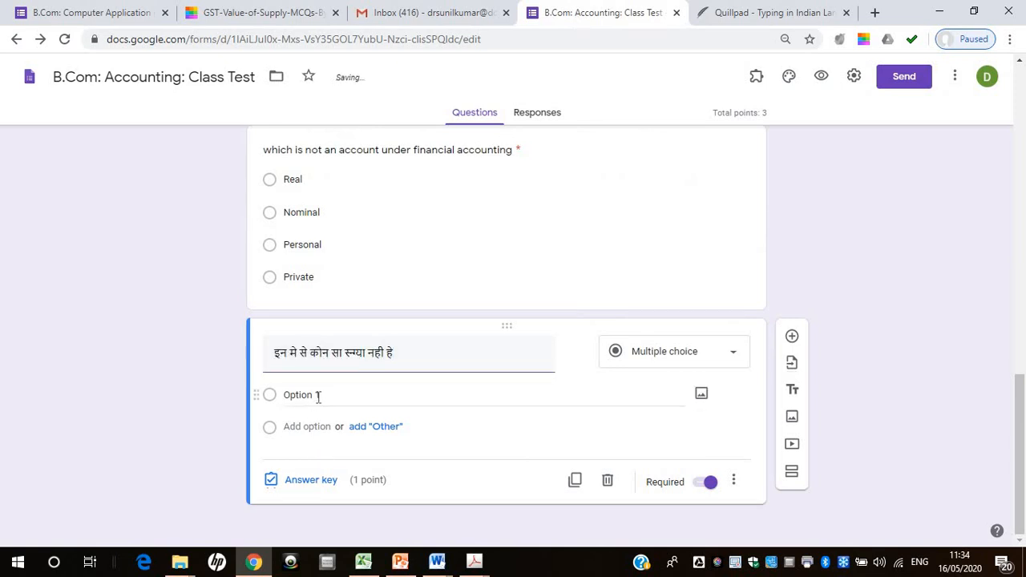
{"action": "left_click", "coordinate": [760, 19]}
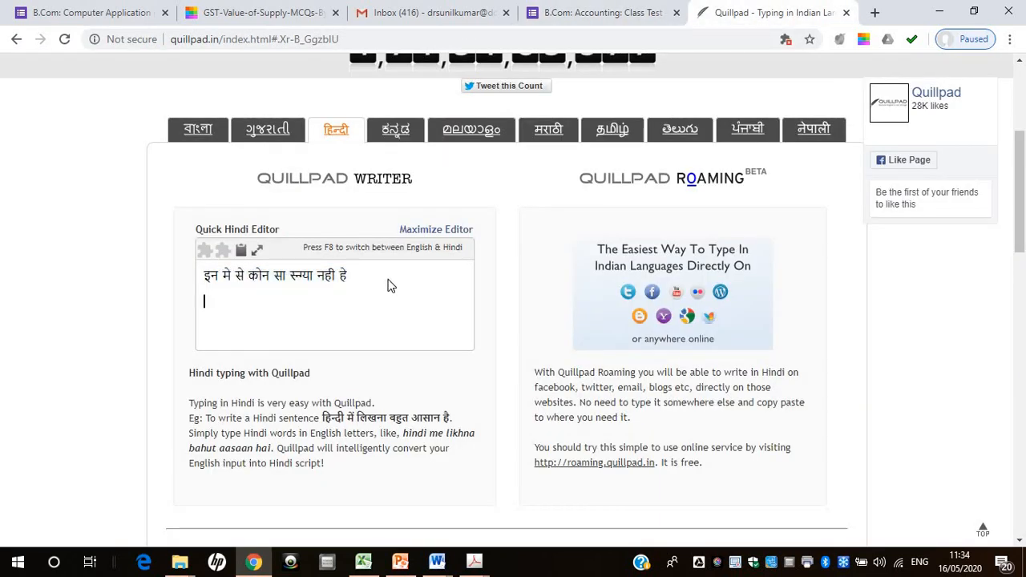
{"action": "type", "text": "laal "}
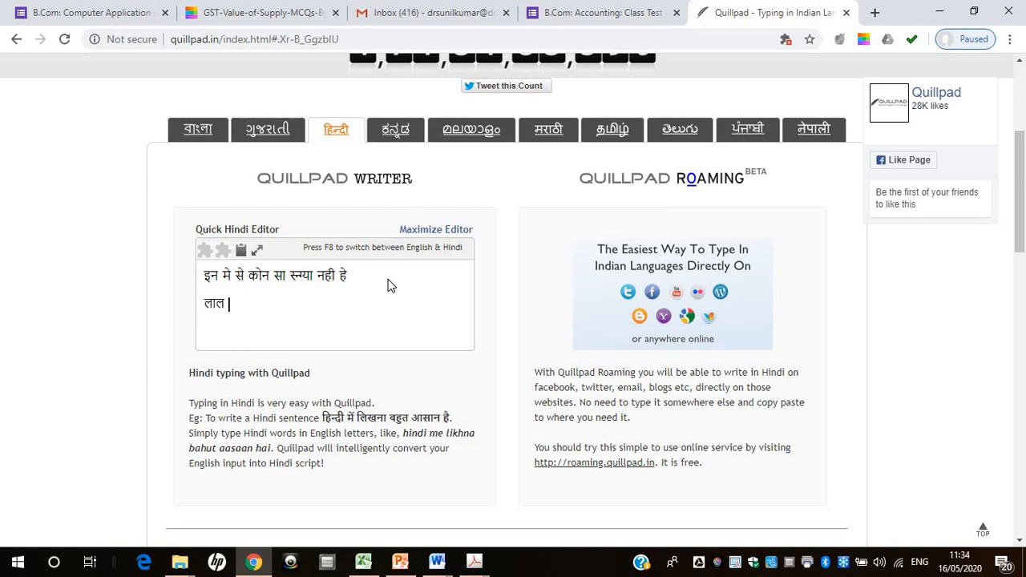
{"action": "type", "text": "kila"}
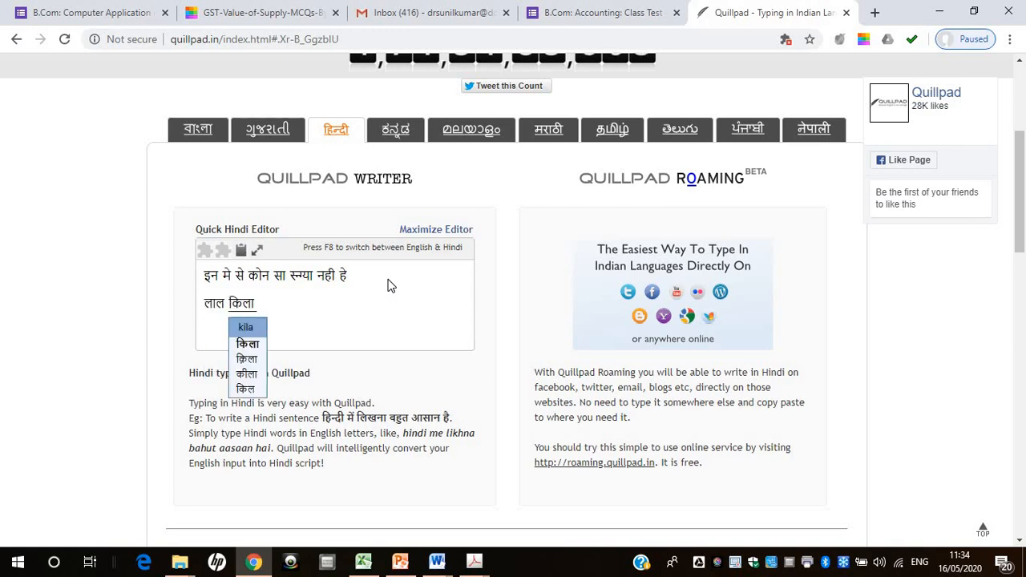
{"action": "key", "text": "Return"}
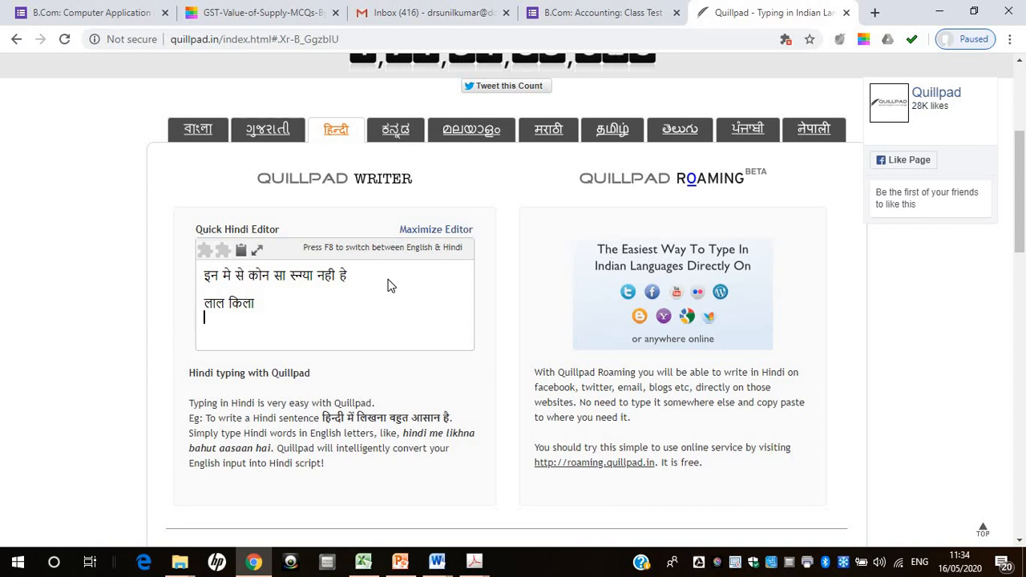
{"action": "type", "text": "kitab"}
{"action": "key", "text": "Return"}
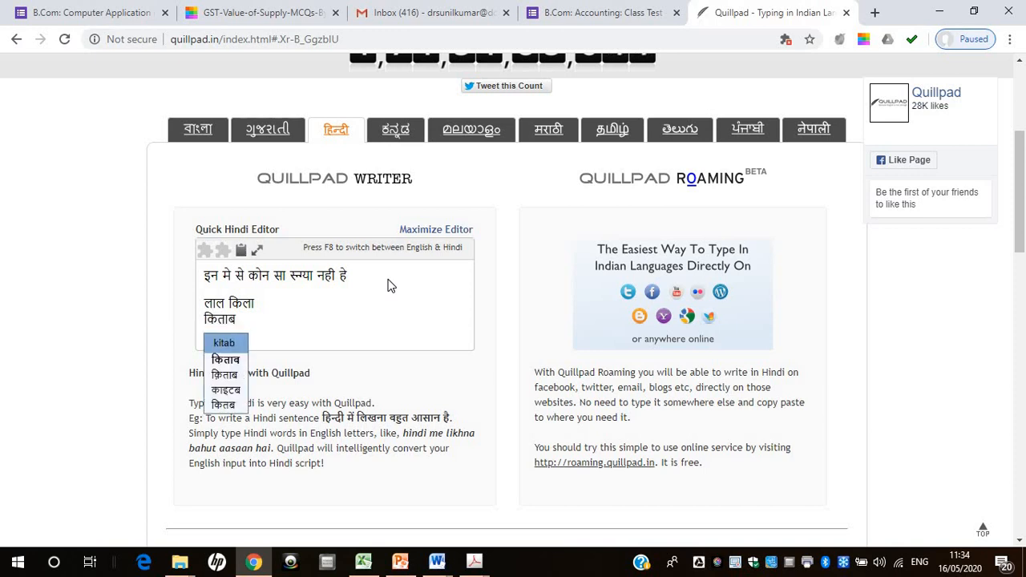
{"action": "type", "text": "ramesh"}
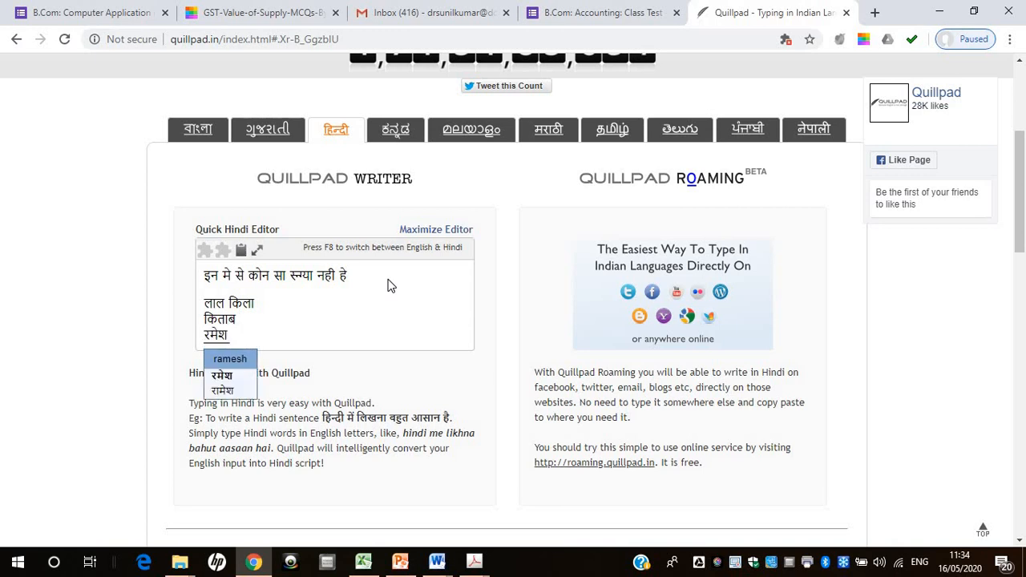
{"action": "key", "text": "Return"}
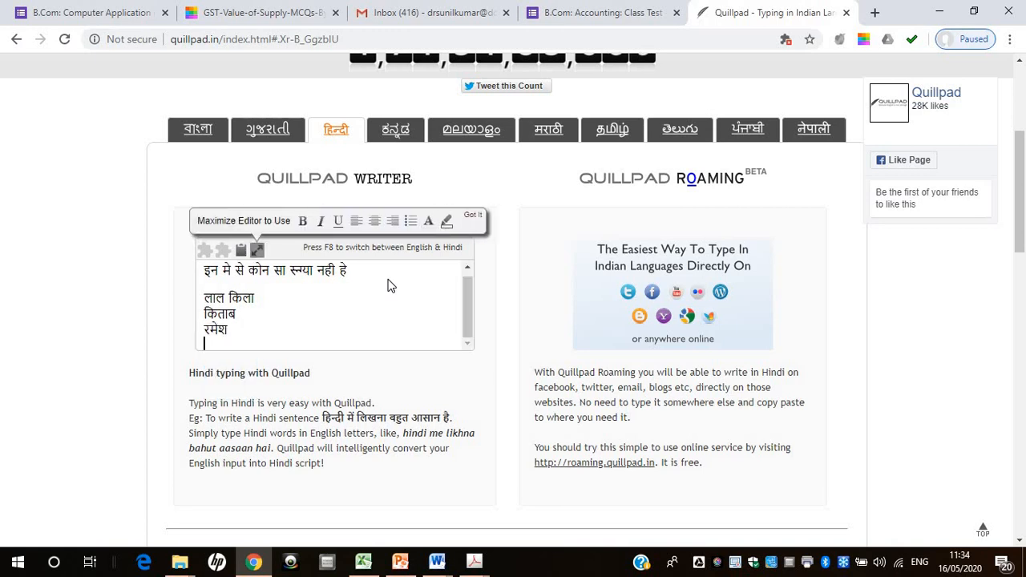
Write the fourth Hindi answer option "हसना" on the last line of the quick Hindi editor
{"action": "type", "text": "iasna"}
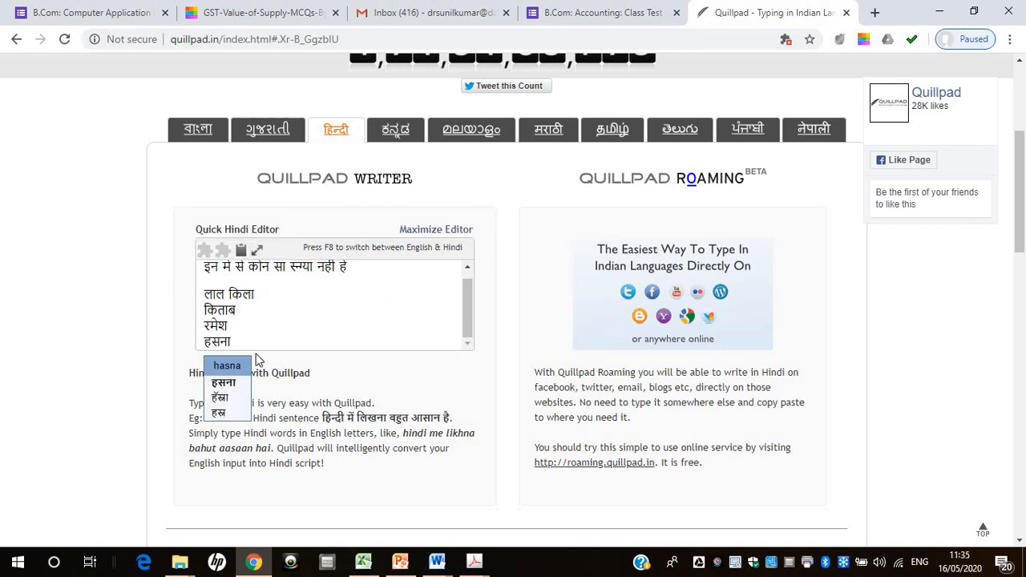
{"action": "left_click", "coordinate": [230, 383]}
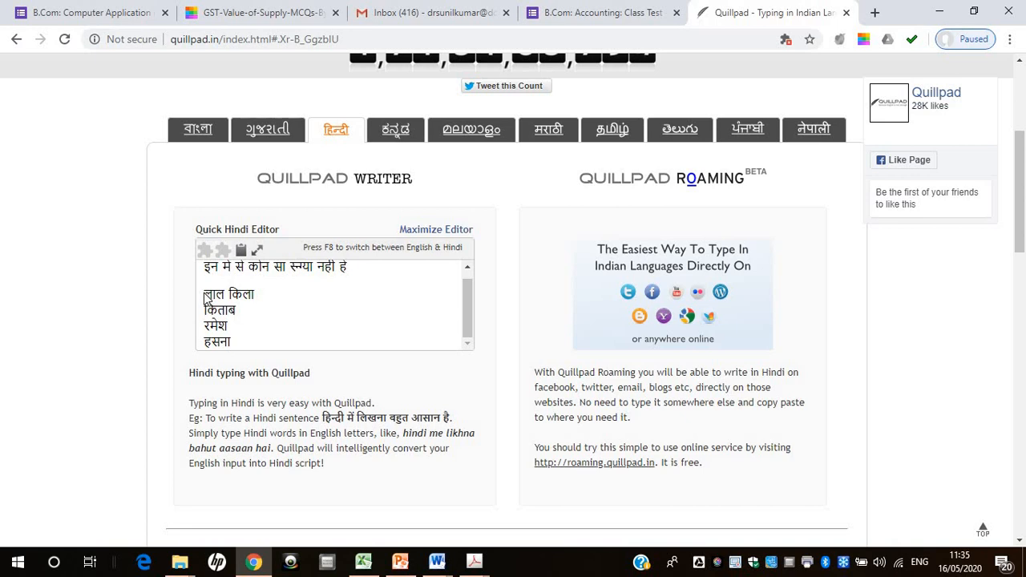
Copy "लाल किला" from Quillpad and paste it as the first option of the Hindi question in the Google Form
{"action": "left_click_drag", "start_coordinate": [205, 298], "coordinate": [258, 294]}
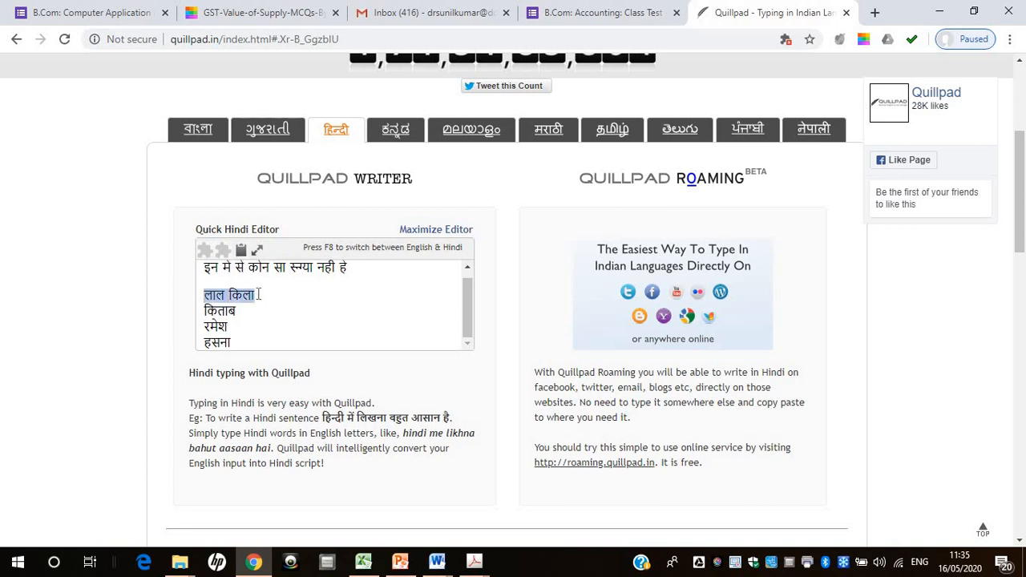
{"action": "right_click", "coordinate": [258, 294]}
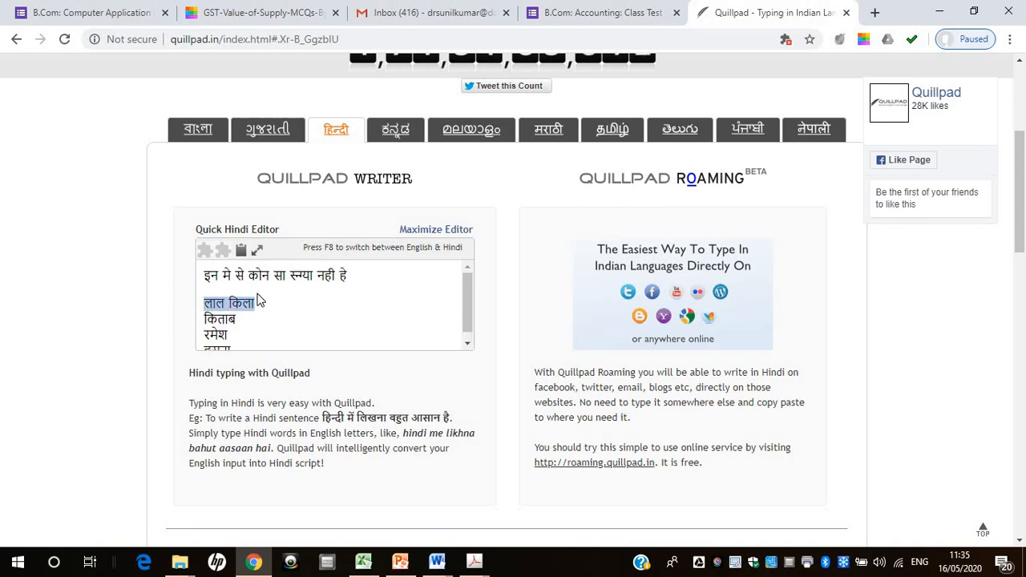
{"action": "left_click", "coordinate": [602, 13]}
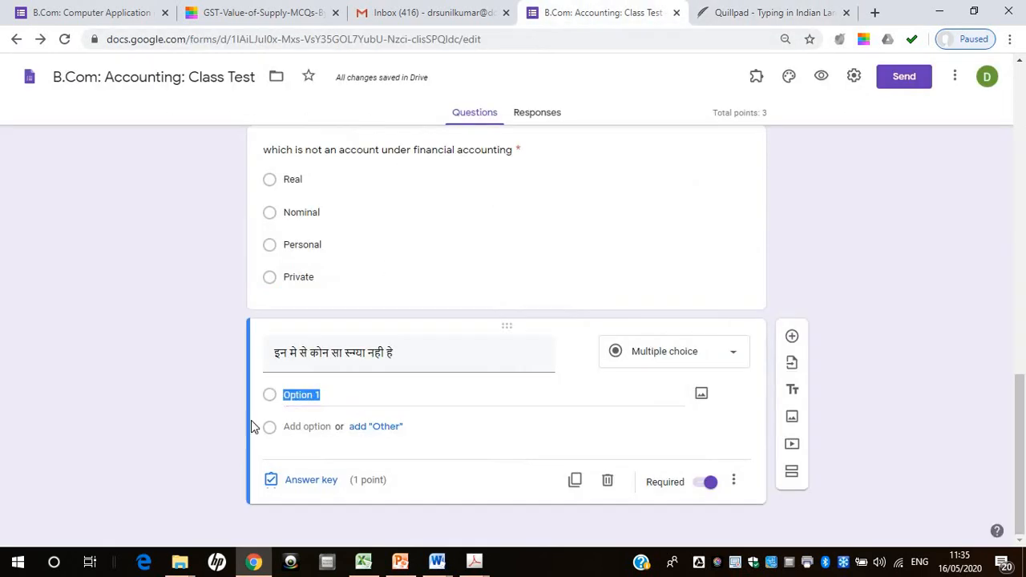
{"action": "key", "text": "ctrl+v"}
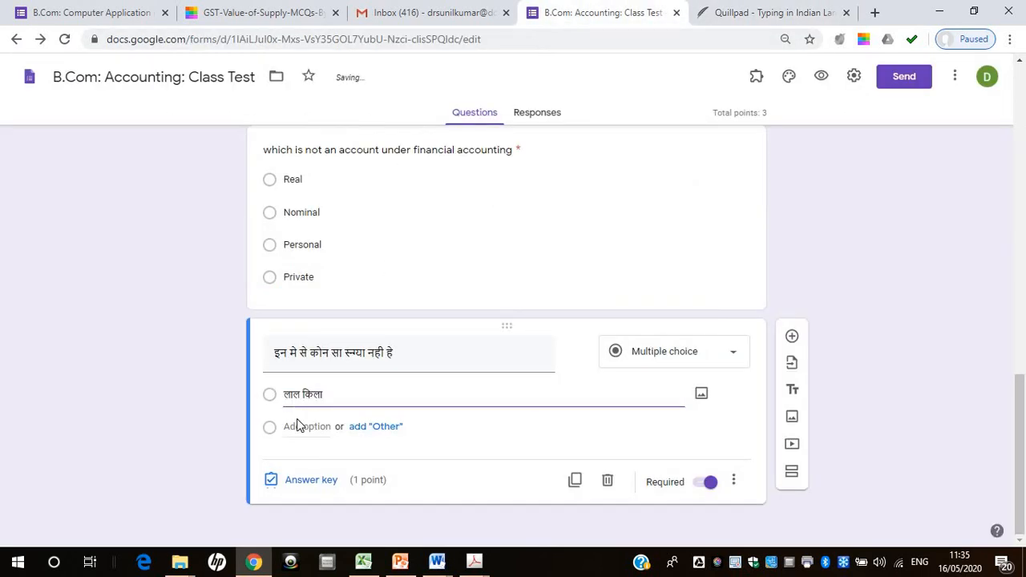
Add a second option to the Hindi question and fill it with "किताब" copied from Quillpad
{"action": "left_click", "coordinate": [298, 425]}
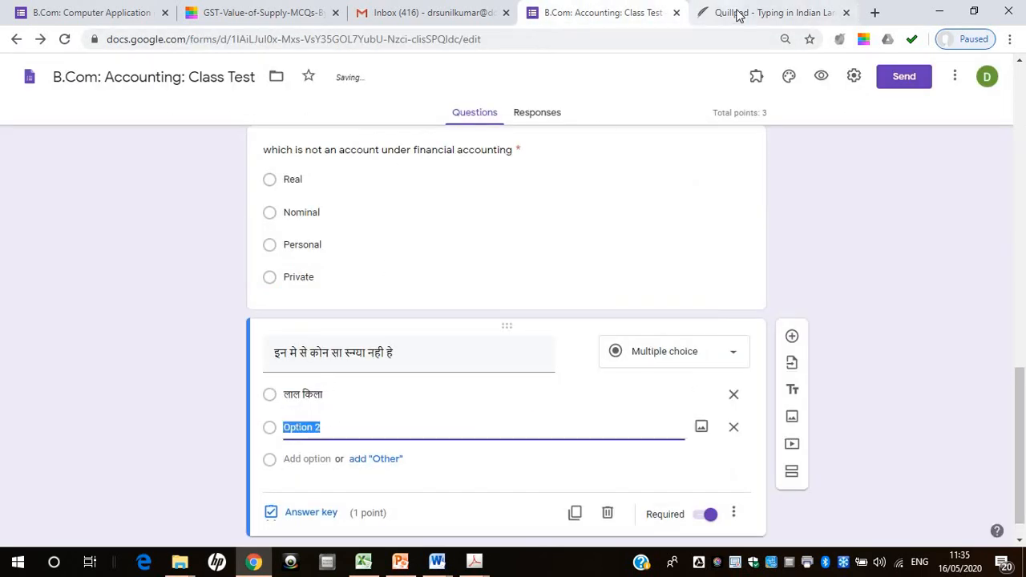
{"action": "left_click", "coordinate": [769, 13]}
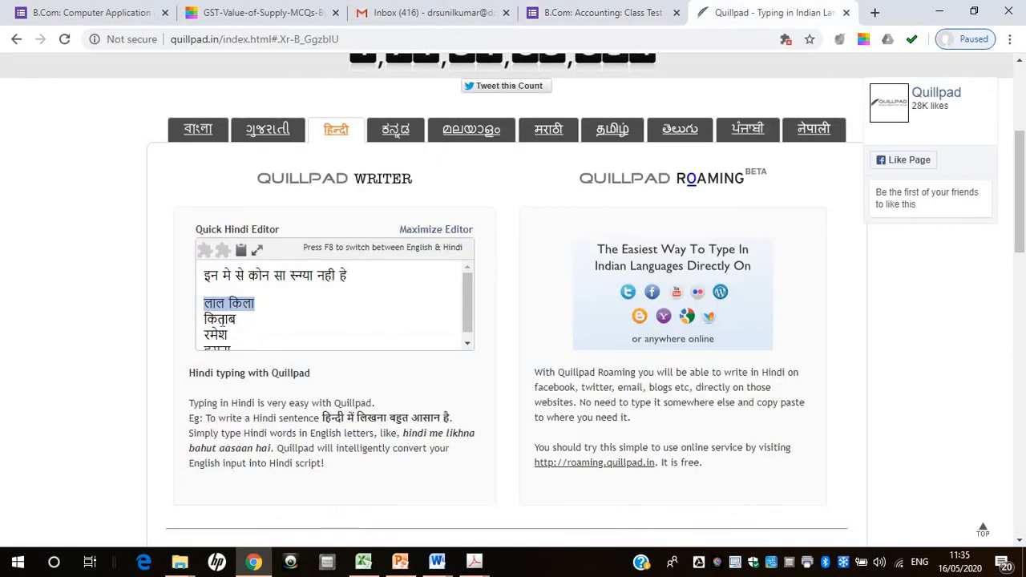
{"action": "left_click_drag", "start_coordinate": [205, 334], "coordinate": [230, 327]}
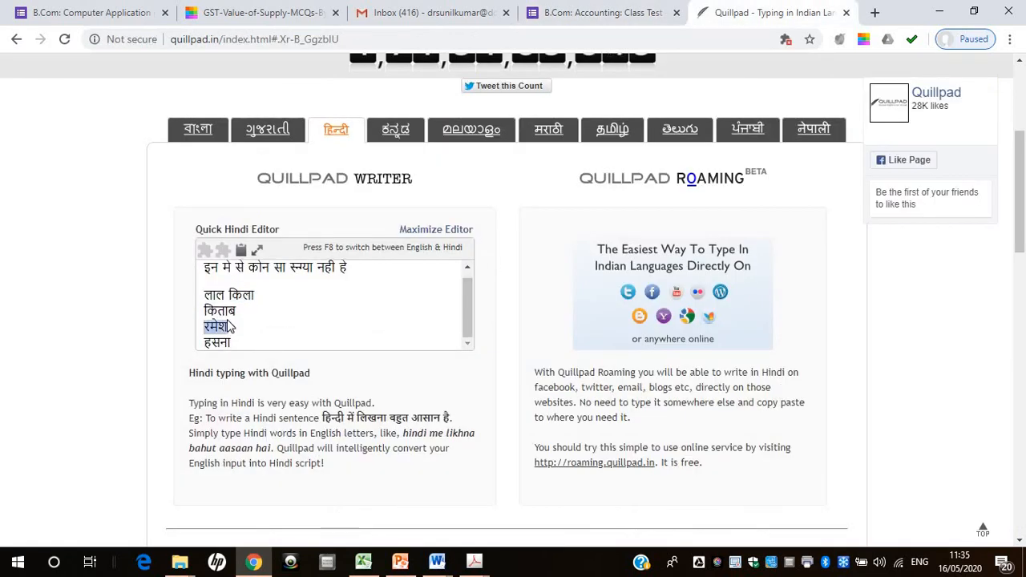
{"action": "key", "text": "Up"}
{"action": "key", "text": "shift+Home"}
{"action": "key", "text": "shift+Left"}
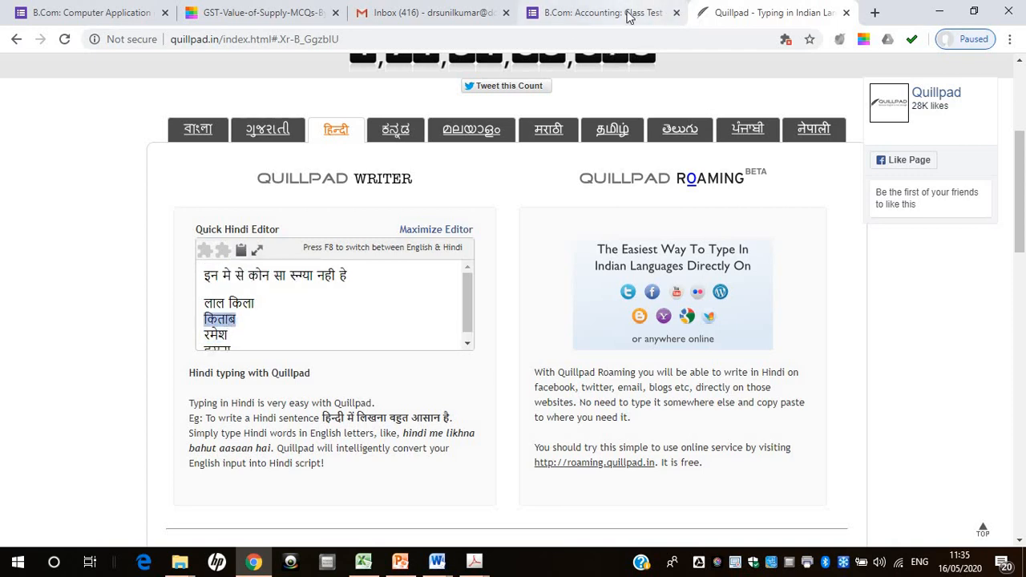
{"action": "left_click", "coordinate": [601, 13]}
{"action": "left_click", "coordinate": [313, 427]}
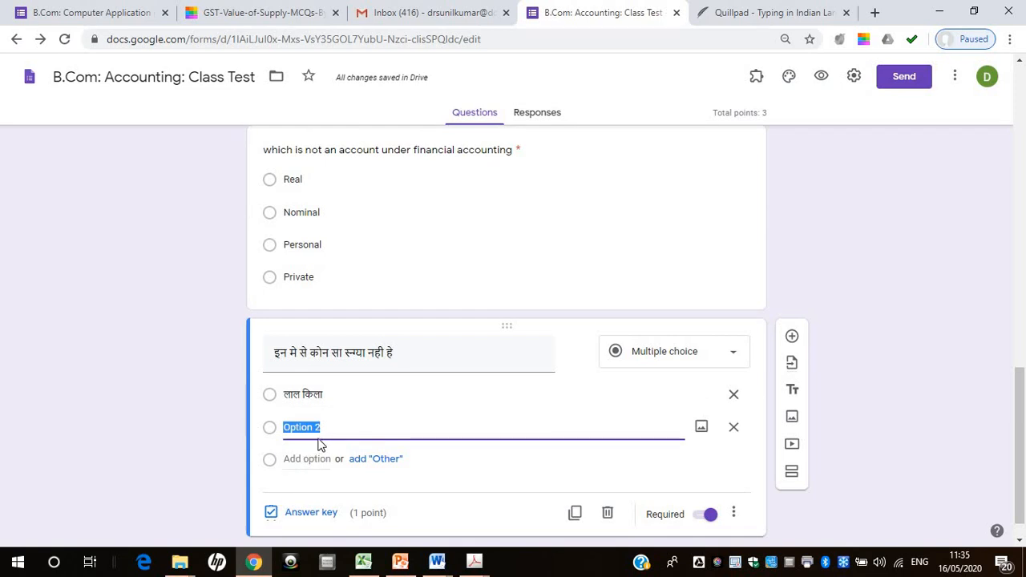
{"action": "key", "text": "ctrl+v"}
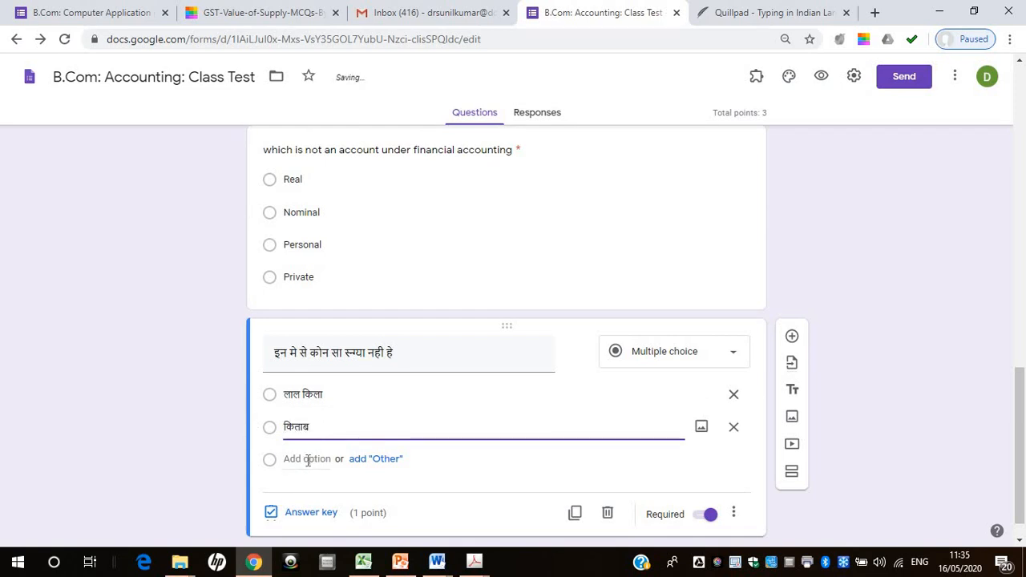
Add the third and fourth options to the Hindi question, using the first name and "हसना" copied from Quillpad
{"action": "left_click", "coordinate": [307, 459]}
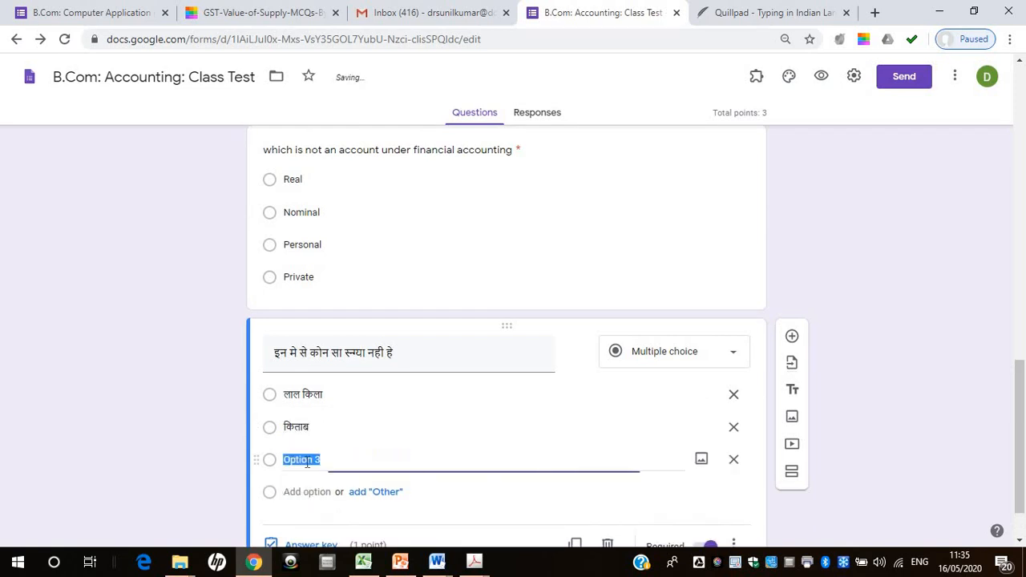
{"action": "left_click", "coordinate": [775, 10]}
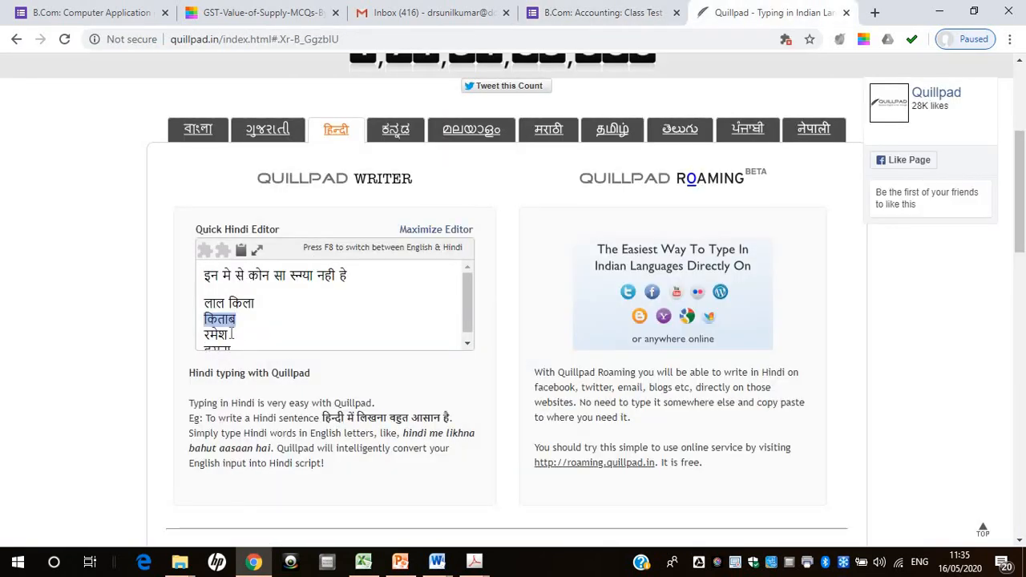
{"action": "double_click", "coordinate": [205, 330]}
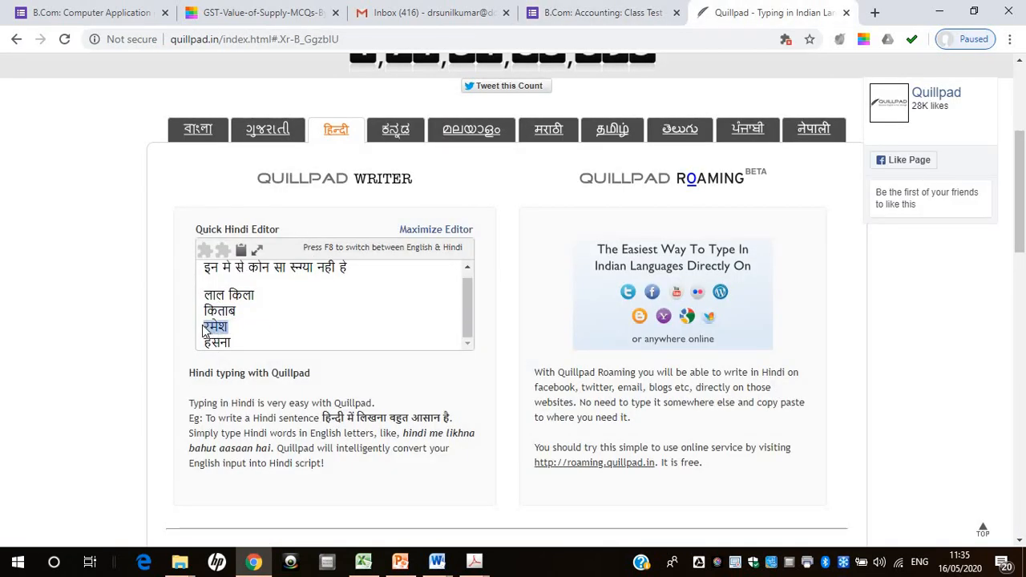
{"action": "left_click_drag", "start_coordinate": [206, 330], "coordinate": [260, 269]}
{"action": "left_click", "coordinate": [606, 8]}
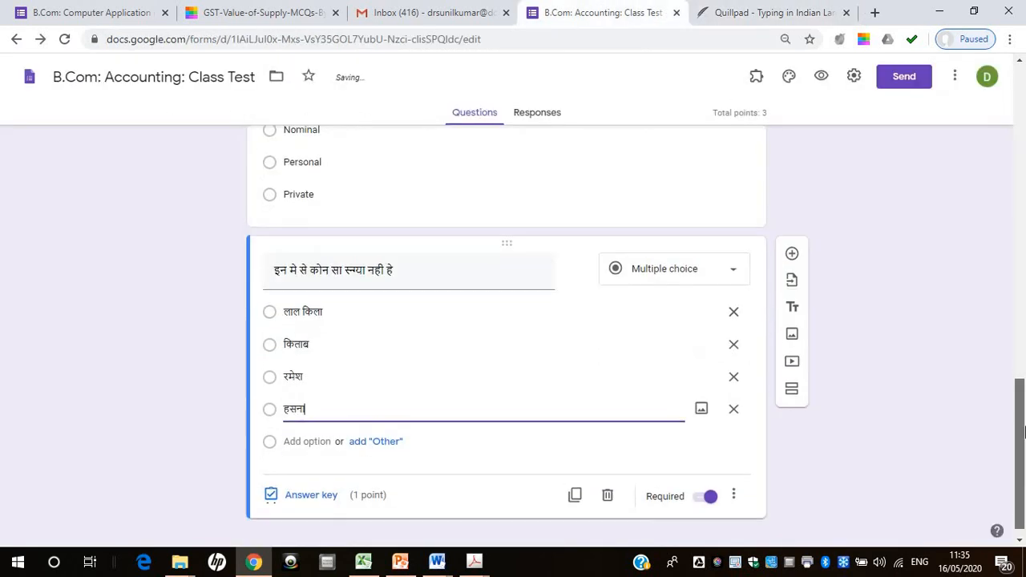
{"action": "left_click_drag", "start_coordinate": [1025, 432], "coordinate": [1025, 437]}
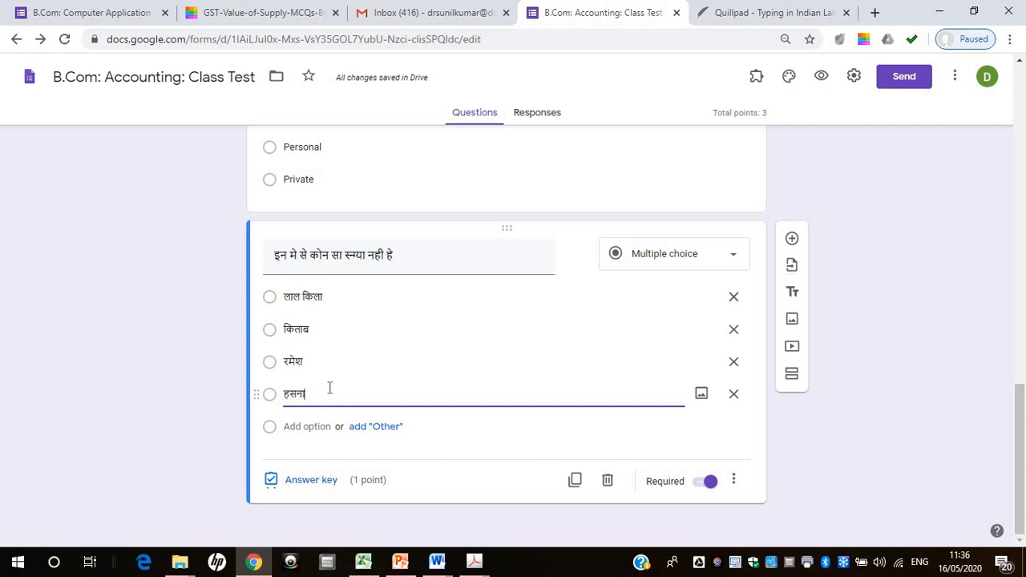
Mark "हसना" as the correct answer in the Hindi question's answer key
{"action": "left_click", "coordinate": [311, 485]}
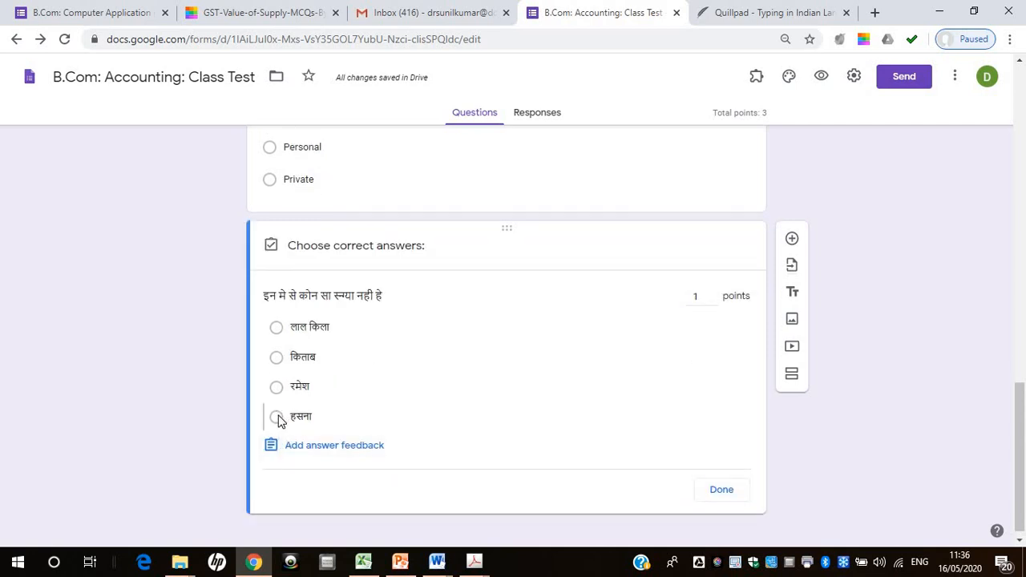
{"action": "left_click", "coordinate": [276, 417]}
{"action": "left_click", "coordinate": [721, 491]}
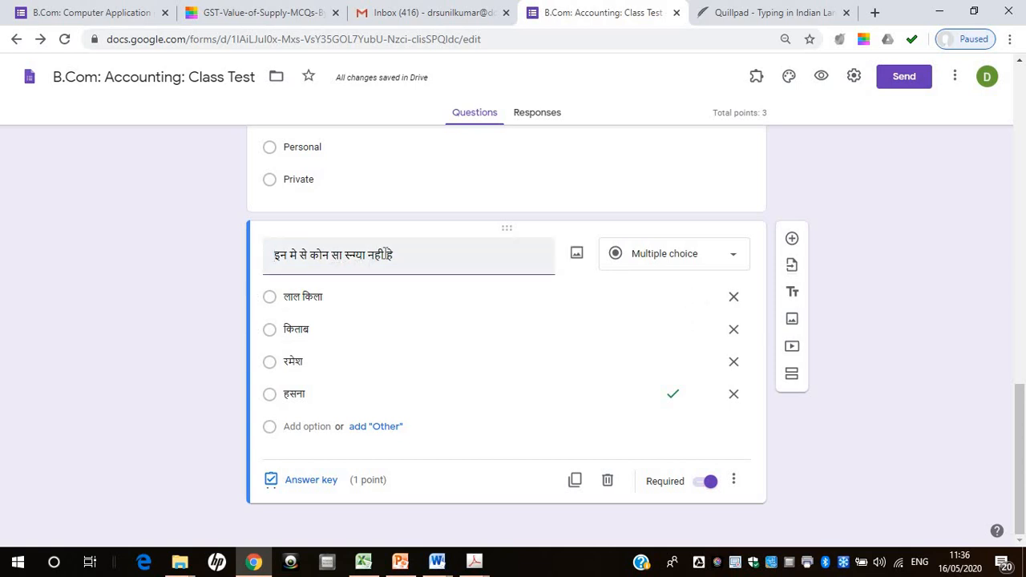
Remove the word "नही" from the Hindi question's text and change its question type to Checkboxes
{"action": "left_click", "coordinate": [383, 254]}
{"action": "key", "text": "BackSpace"}
{"action": "key", "text": "BackSpace"}
{"action": "key", "text": "BackSpace"}
{"action": "key", "text": "BackSpace"}
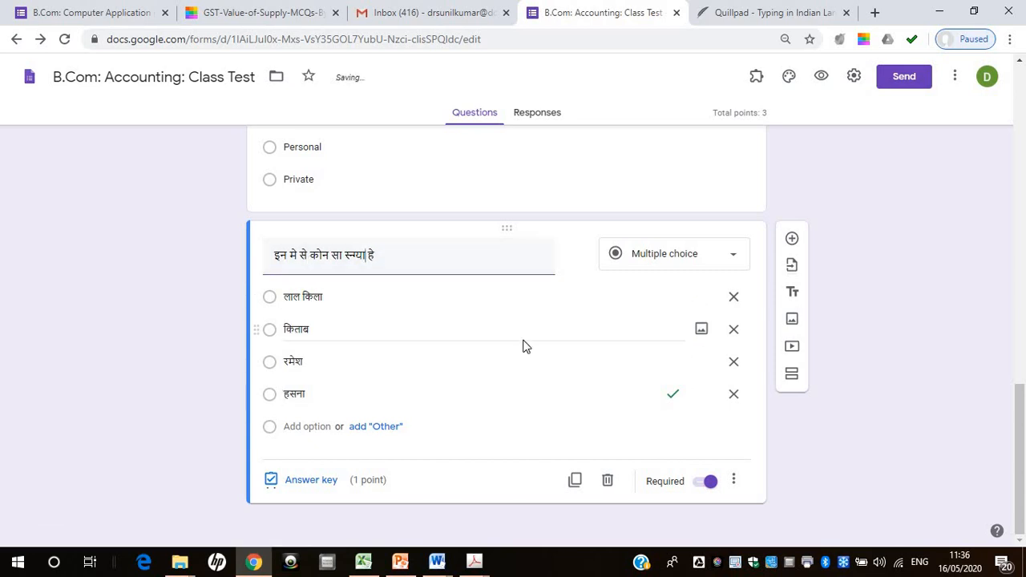
{"action": "left_click", "coordinate": [729, 264]}
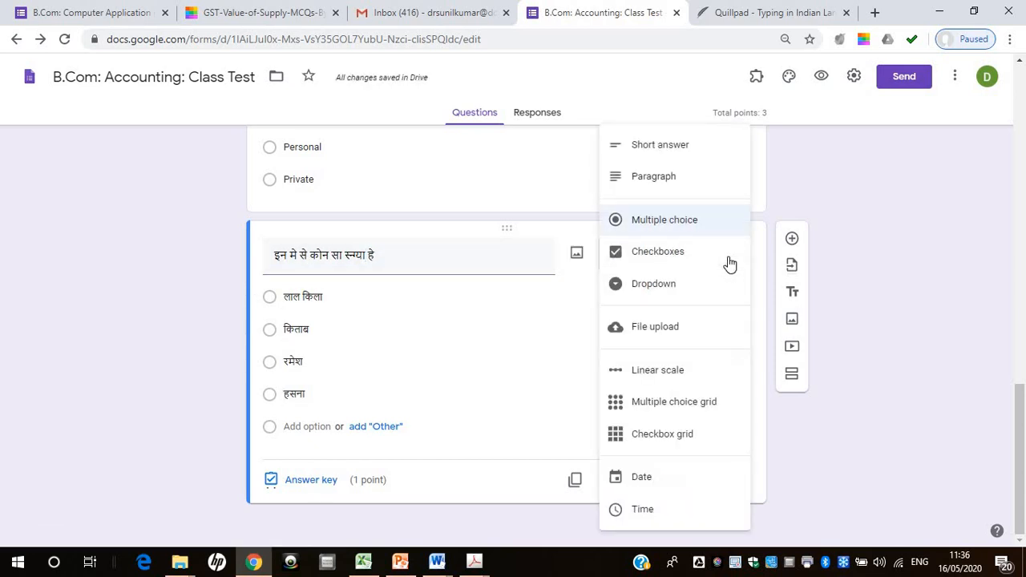
{"action": "left_click", "coordinate": [668, 257]}
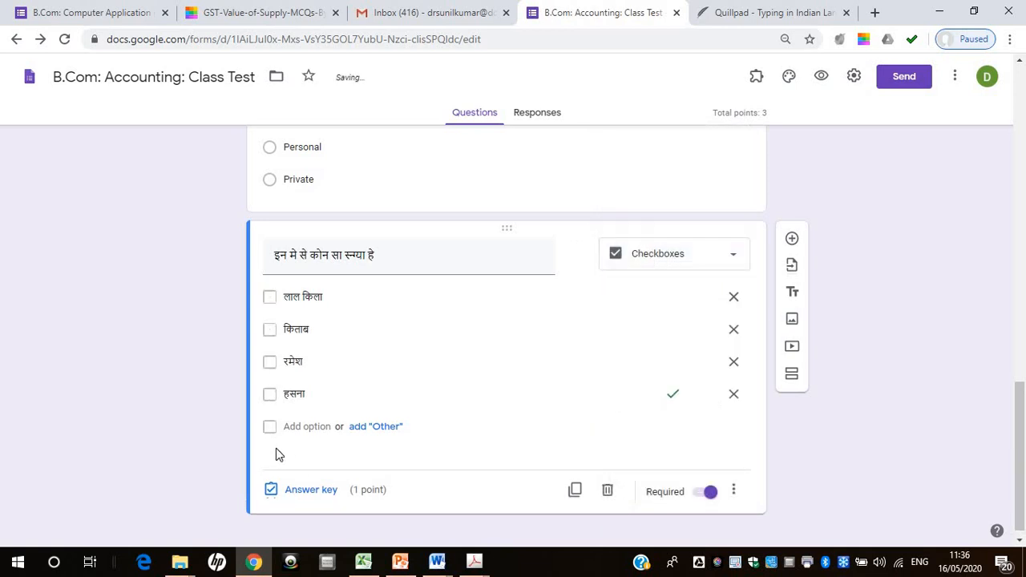
In the Hindi question's answer key, unmark "हसना" and mark "लाल किला", "किताब" and the first name as correct answers
{"action": "left_click", "coordinate": [291, 491]}
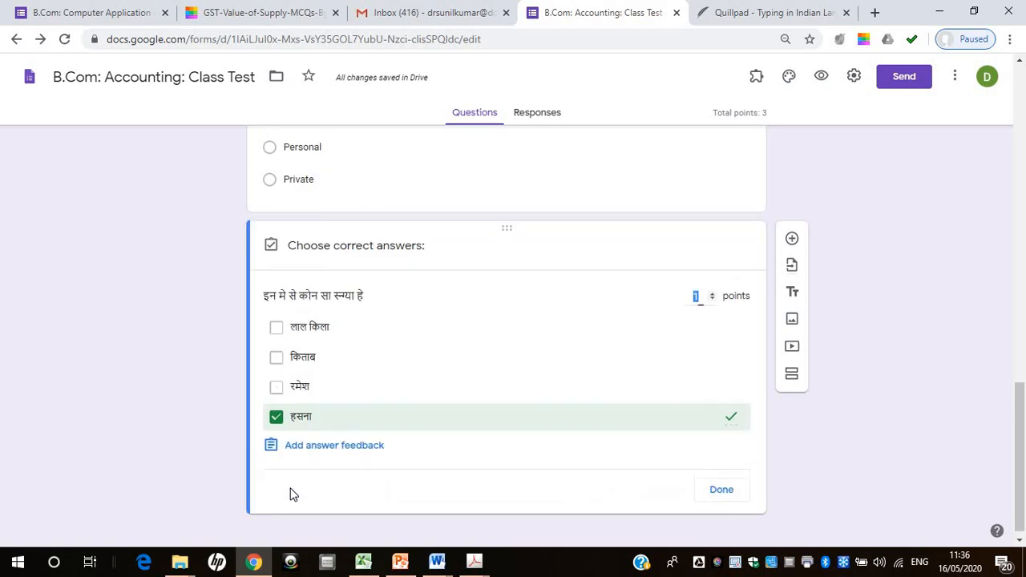
{"action": "left_click", "coordinate": [275, 419]}
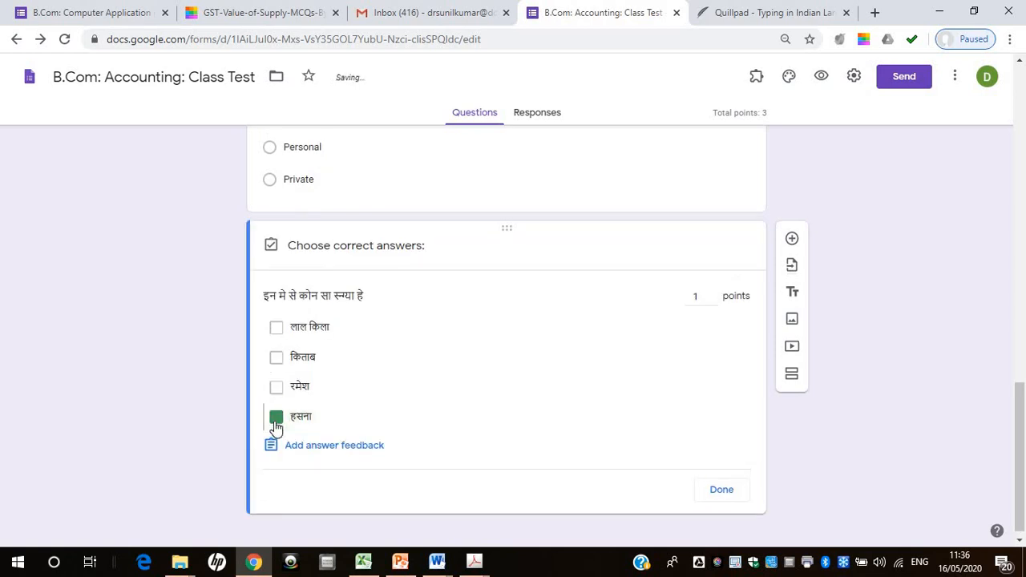
{"action": "left_click", "coordinate": [276, 328]}
{"action": "left_click", "coordinate": [279, 360]}
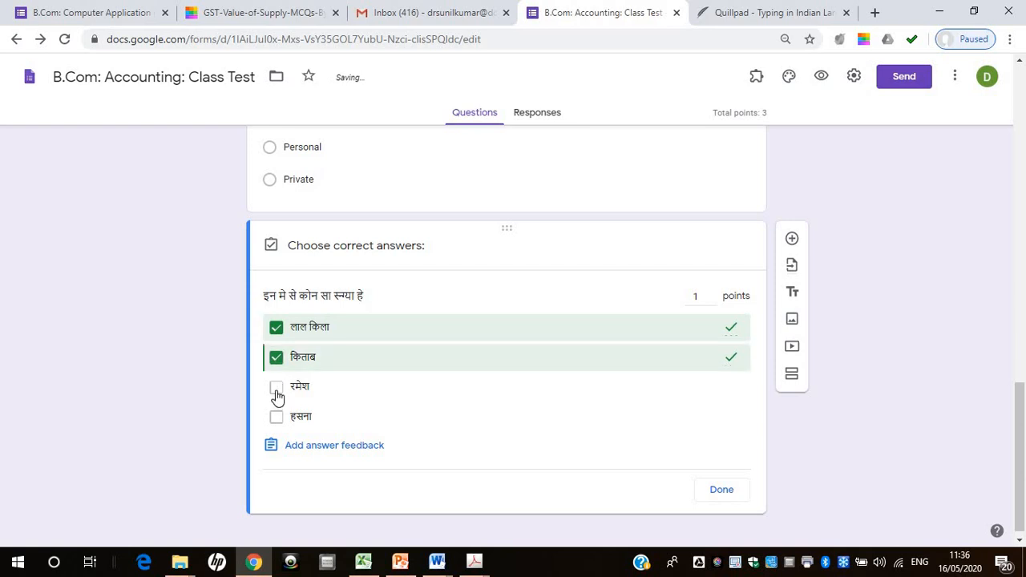
{"action": "left_click", "coordinate": [277, 390]}
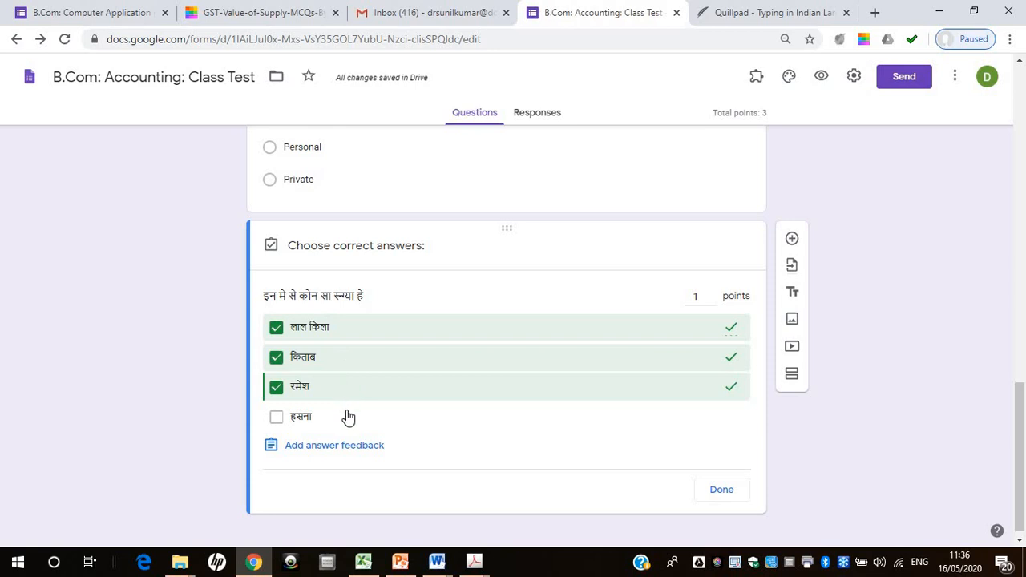
{"action": "left_click", "coordinate": [721, 490]}
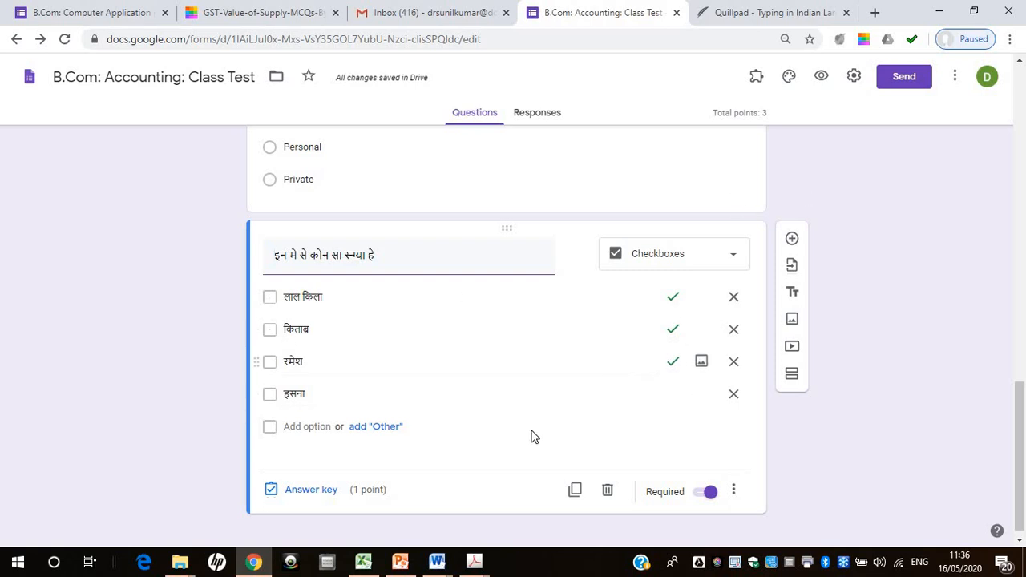
Add a new blank question below the Hindi checkbox question
{"action": "left_click", "coordinate": [792, 243]}
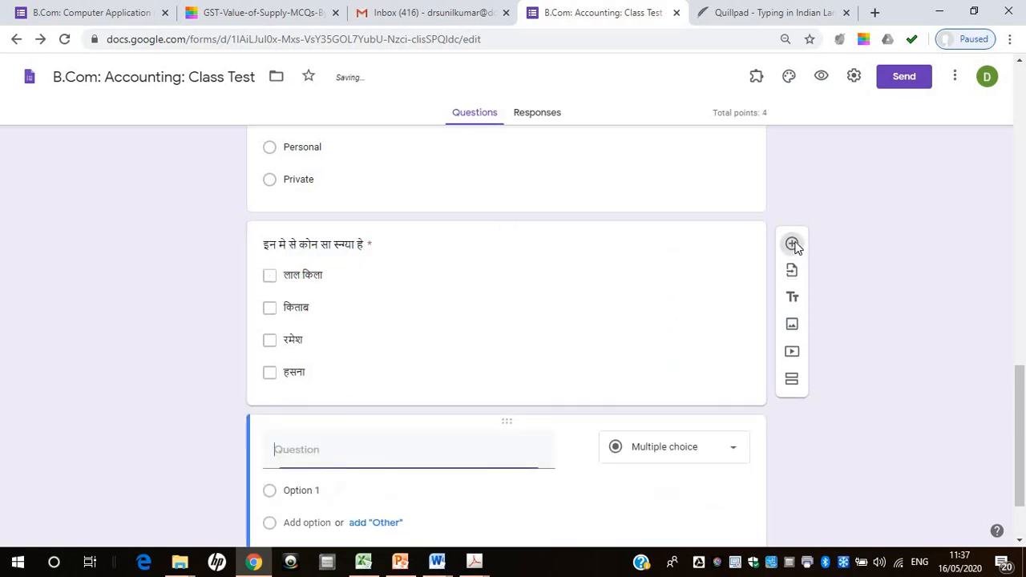
{"action": "left_click", "coordinate": [1020, 542]}
{"action": "left_click", "coordinate": [1020, 542]}
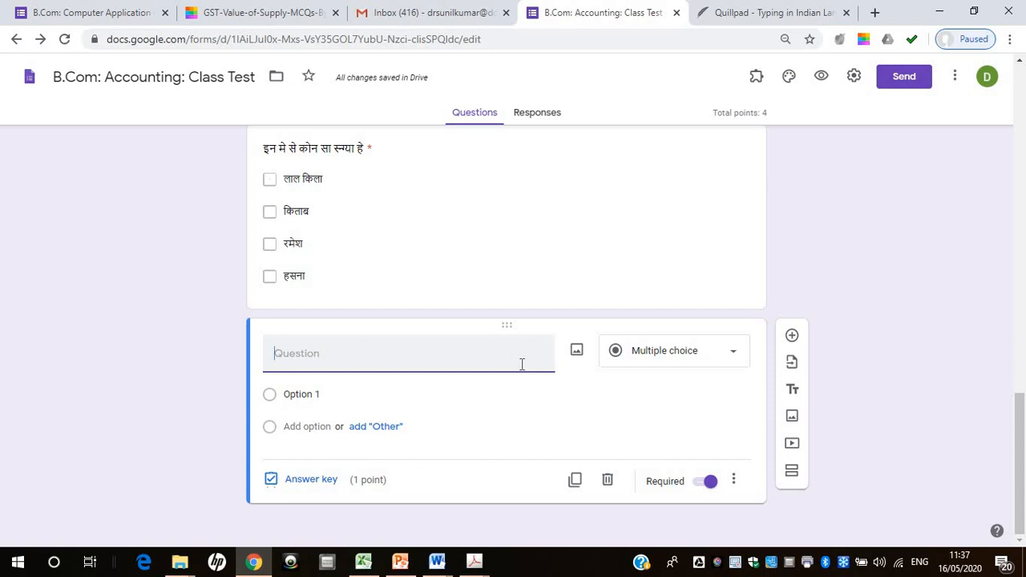
Insert the image "Question 3" from the Class > Cost Accounting > Class Test 2020 images folder into the new blank question
{"action": "left_click", "coordinate": [577, 354]}
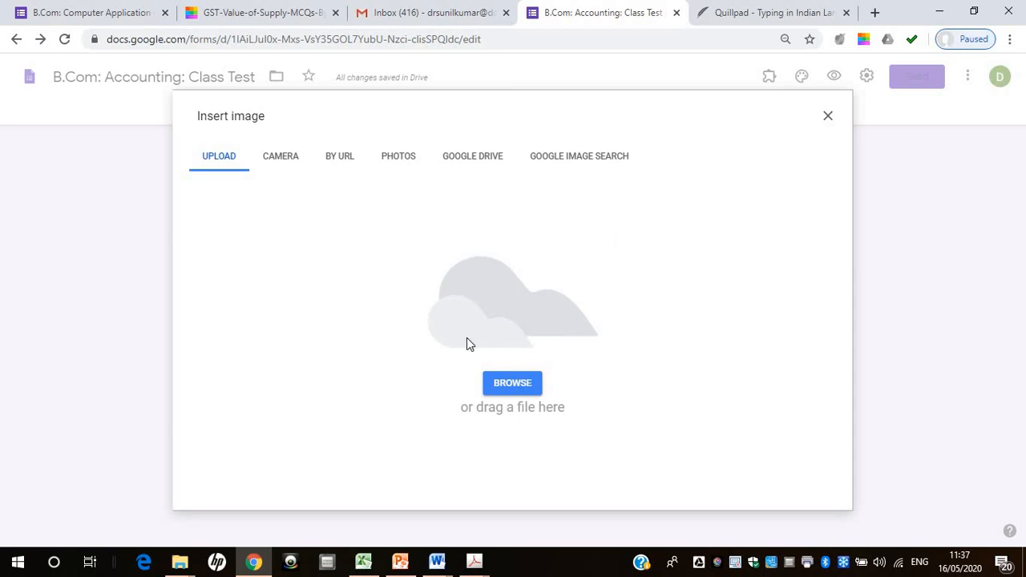
{"action": "left_click", "coordinate": [505, 384]}
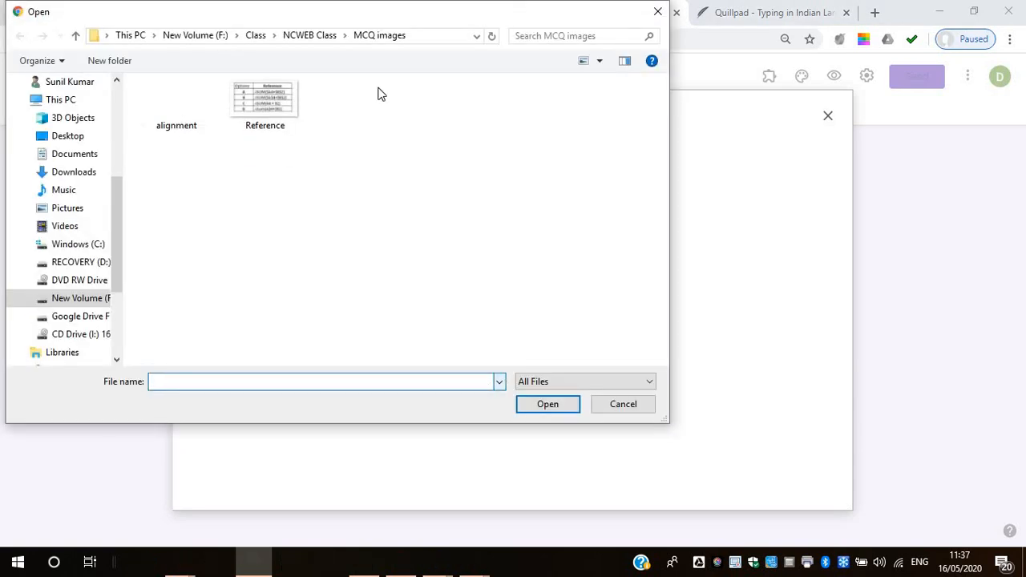
{"action": "left_click", "coordinate": [236, 36]}
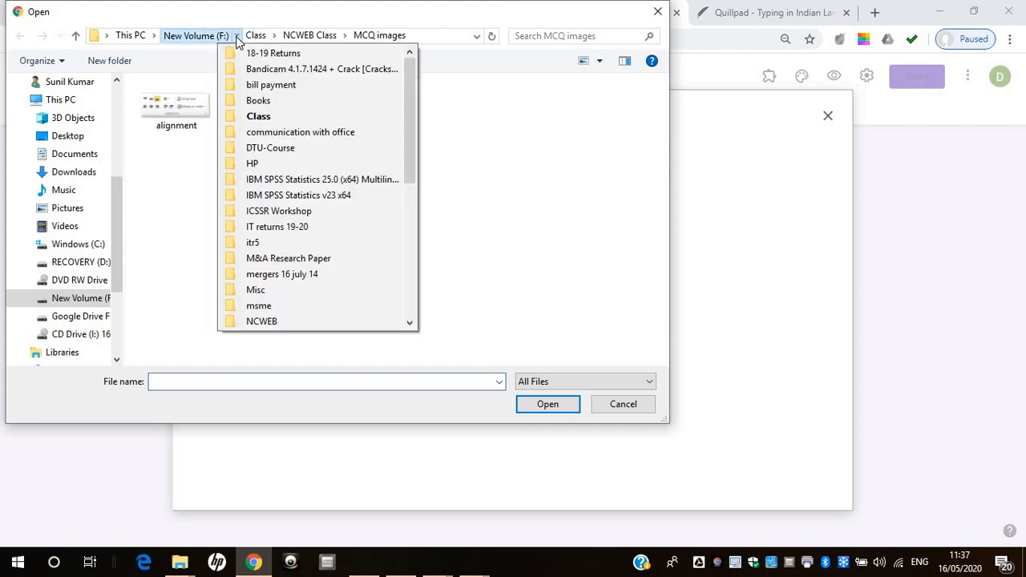
{"action": "left_click", "coordinate": [270, 118]}
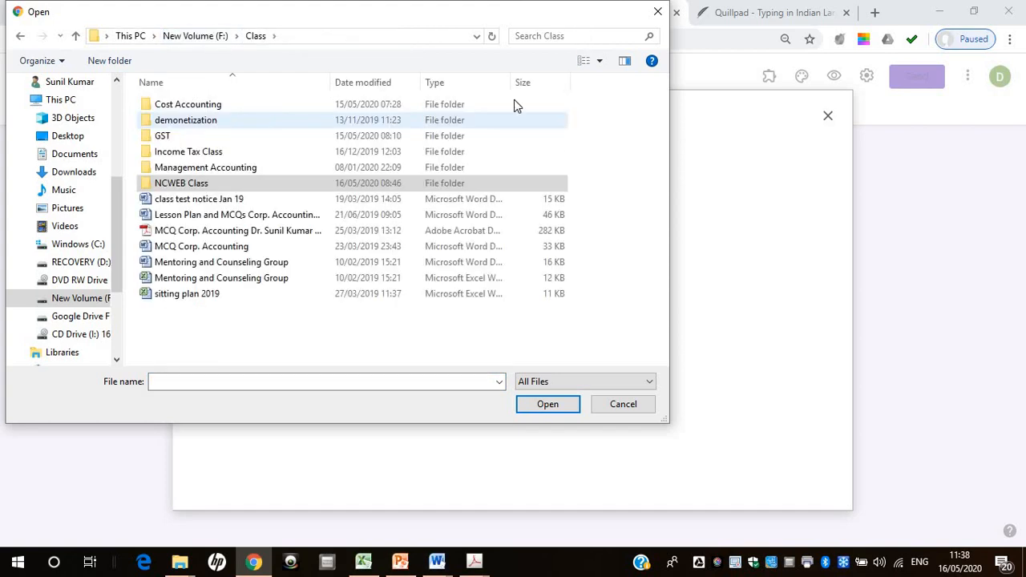
{"action": "double_click", "coordinate": [393, 110]}
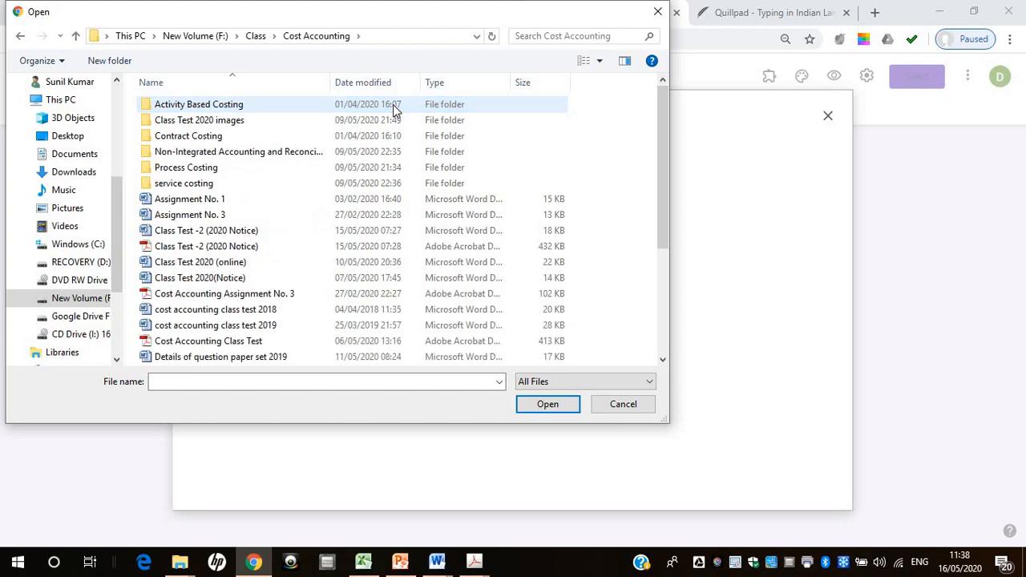
{"action": "double_click", "coordinate": [375, 124]}
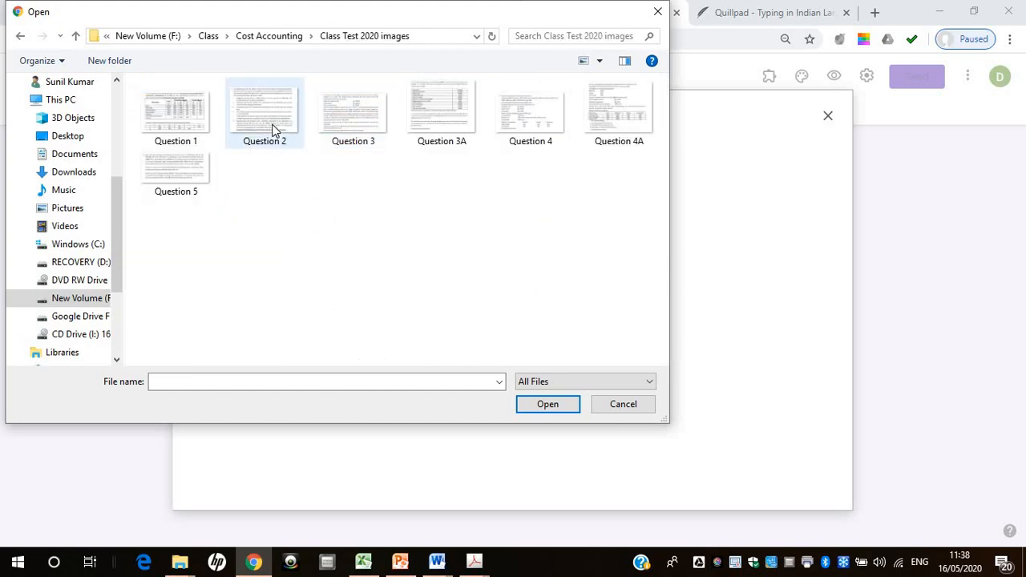
{"action": "left_click", "coordinate": [355, 130]}
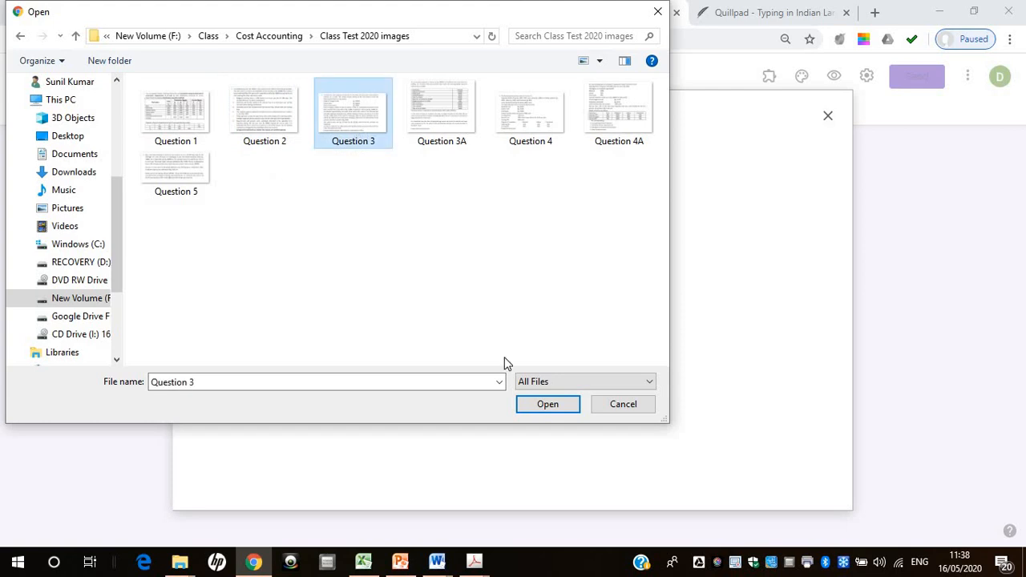
{"action": "left_click", "coordinate": [539, 412]}
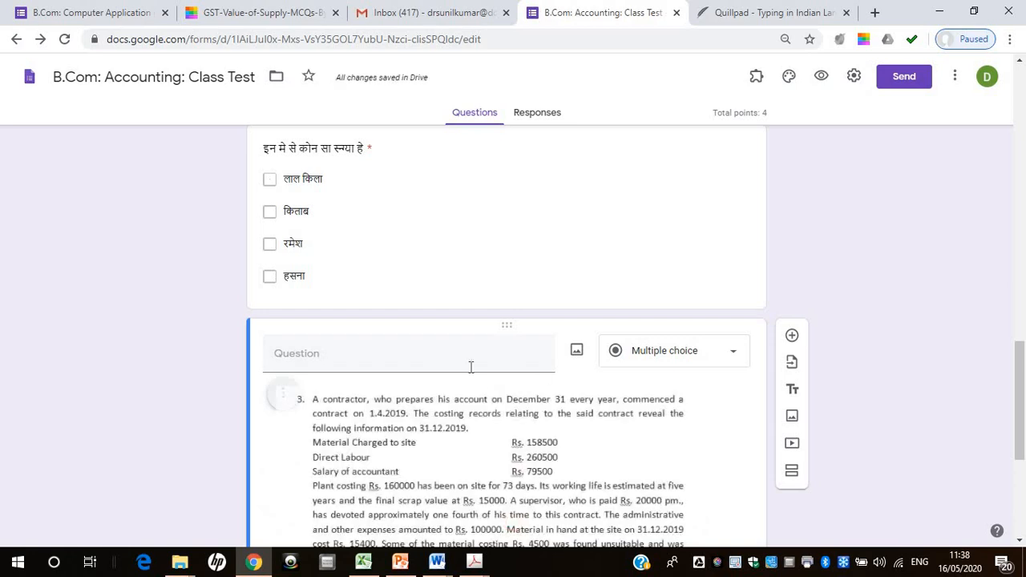
Enter "give suitable title to the paragraph" as the text of the question containing the contractor image
{"action": "left_click_drag", "start_coordinate": [1021, 384], "coordinate": [1021, 460]}
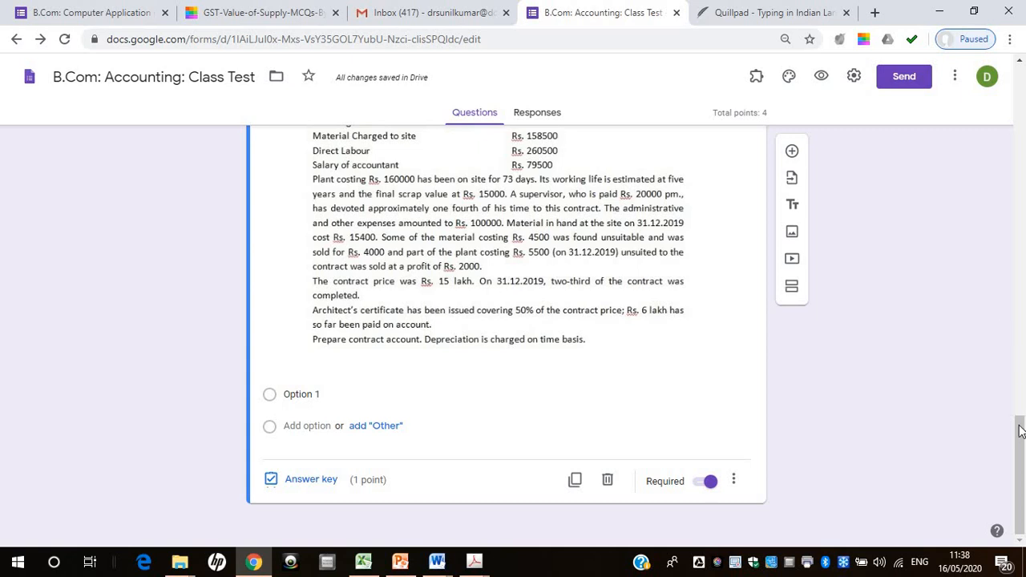
{"action": "left_click_drag", "start_coordinate": [1020, 434], "coordinate": [1020, 368]}
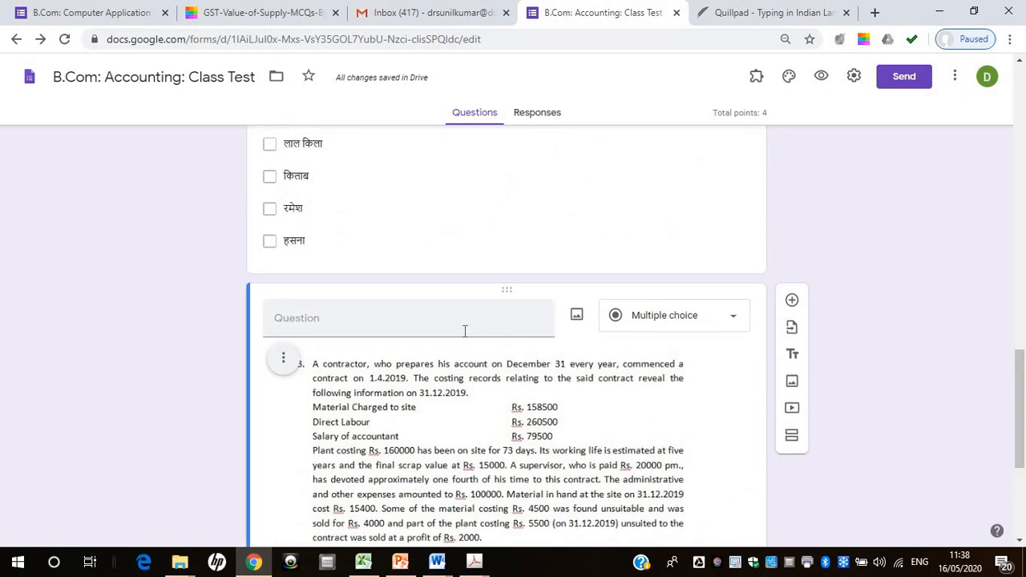
{"action": "left_click", "coordinate": [464, 330]}
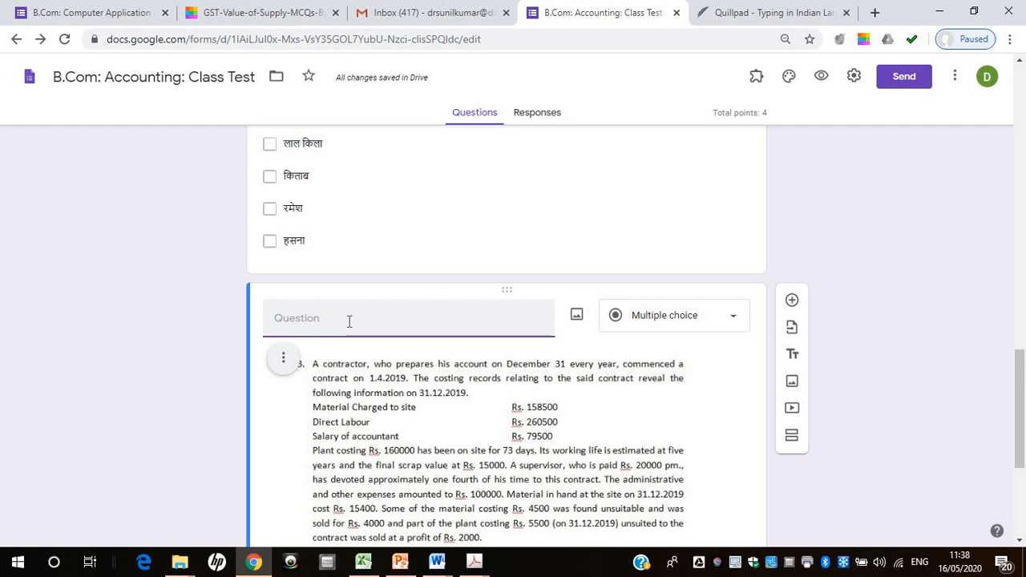
{"action": "type", "text": "give suitable title to the parag"}
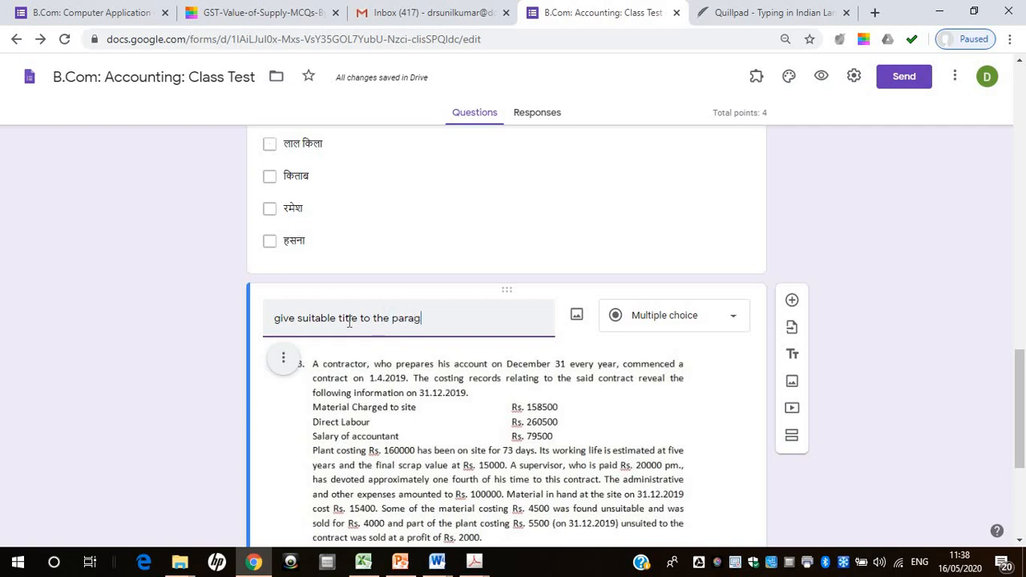
{"action": "type", "text": "raph"}
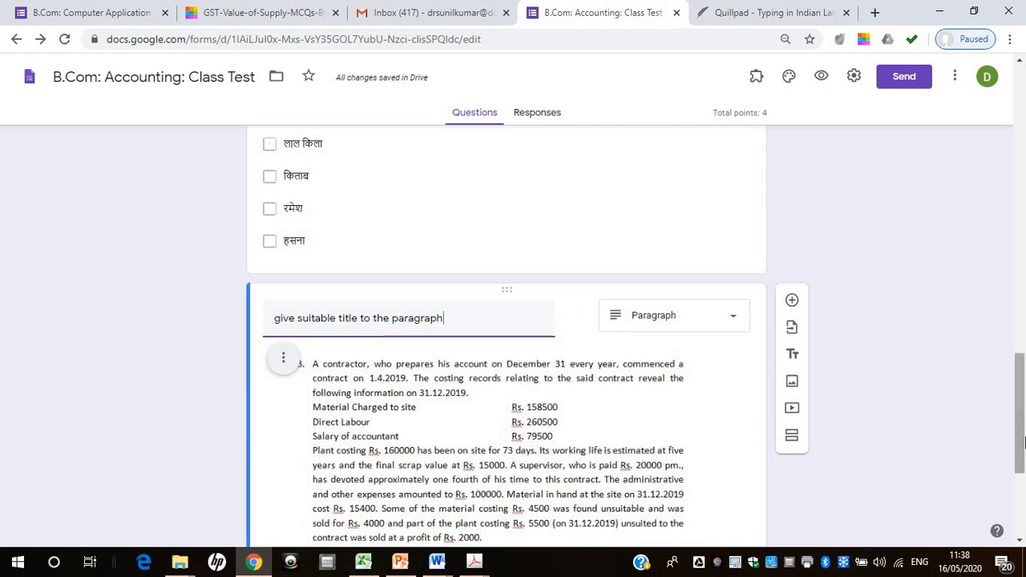
Change the type of the paragraph-title question to Short answer
{"action": "left_click_drag", "start_coordinate": [1020, 421], "coordinate": [1024, 477]}
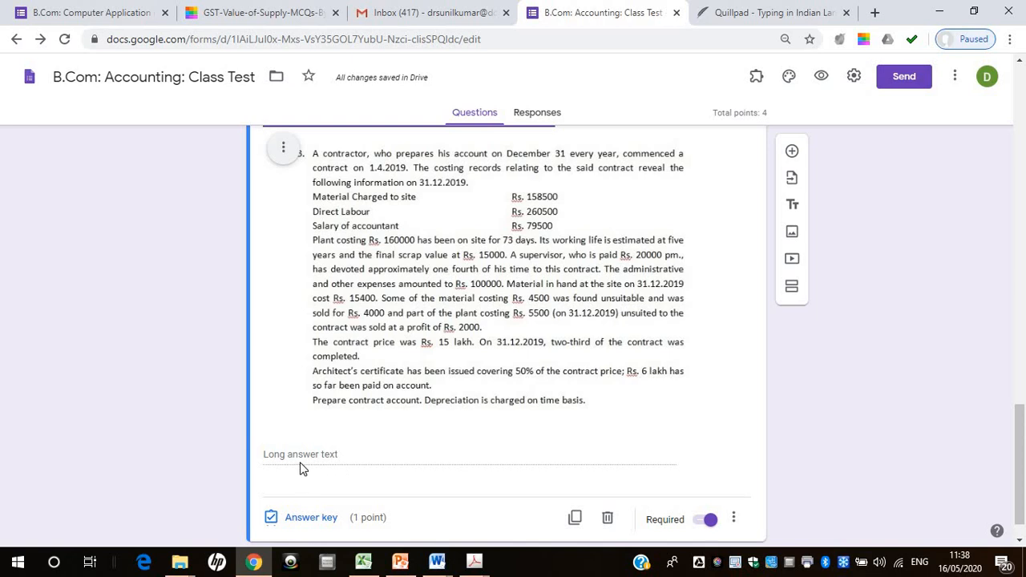
{"action": "left_click_drag", "start_coordinate": [1022, 441], "coordinate": [1020, 416]}
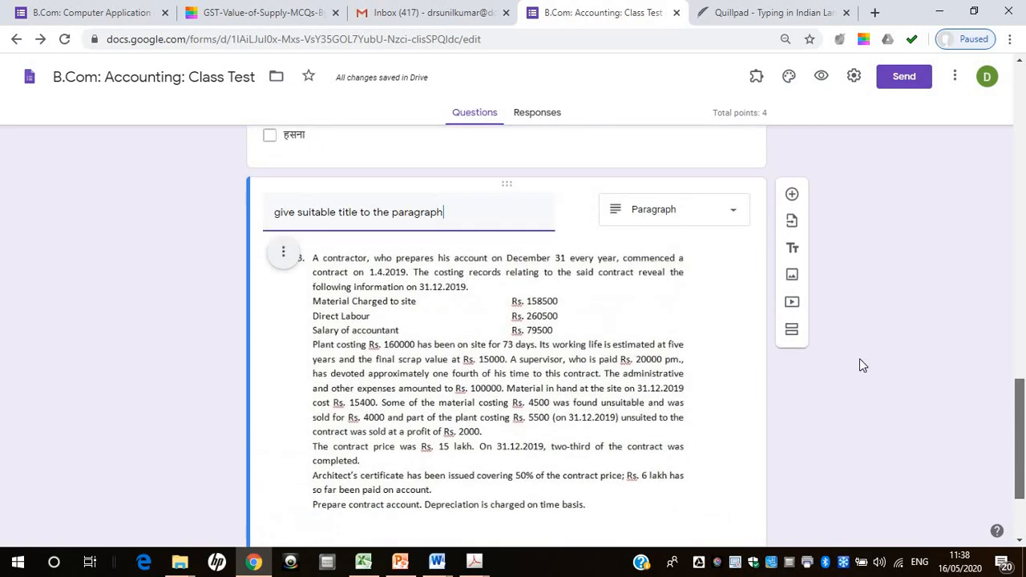
{"action": "left_click", "coordinate": [726, 216]}
{"action": "left_click", "coordinate": [703, 151]}
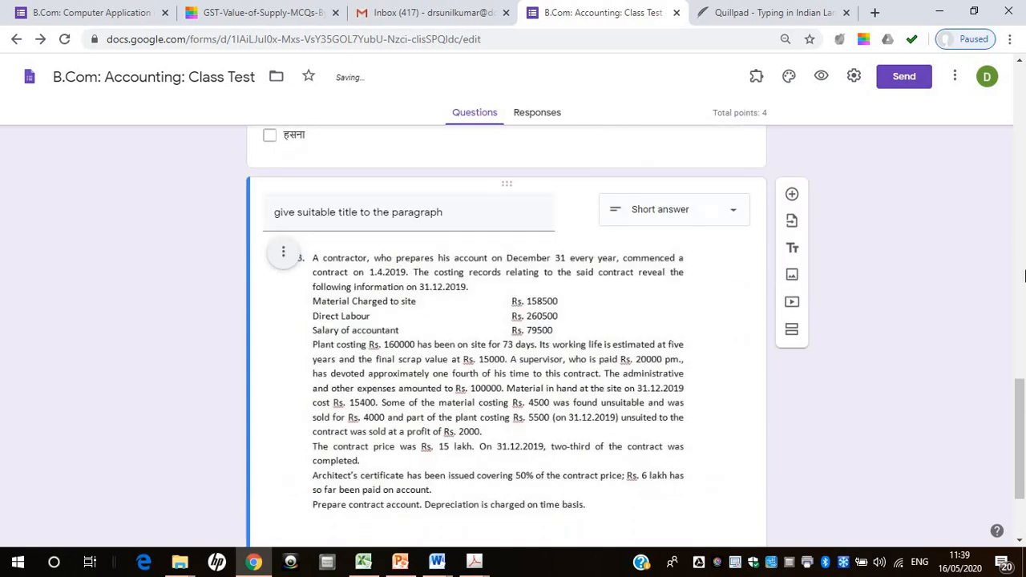
Show the Description field on the paragraph-title question and place the cursor in it
{"action": "scroll", "coordinate": [481, 432], "scroll_direction": "down", "scroll_amount": 1}
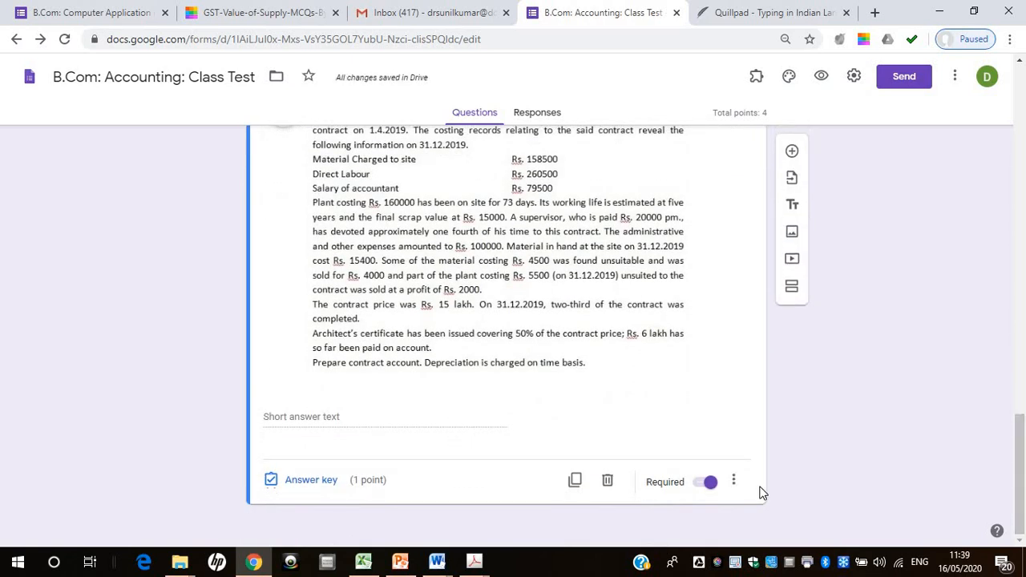
{"action": "left_click", "coordinate": [734, 482]}
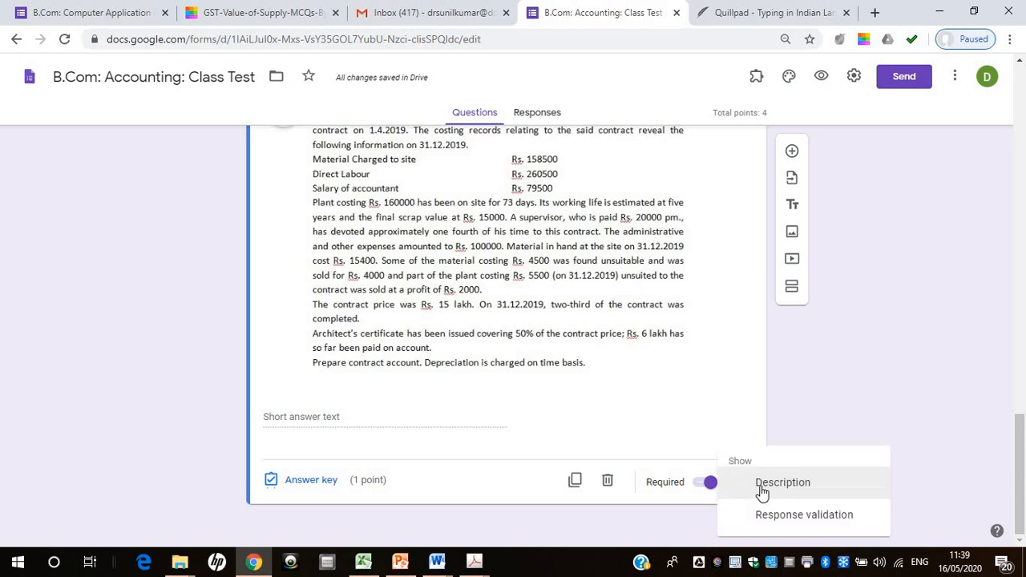
{"action": "left_click", "coordinate": [762, 484]}
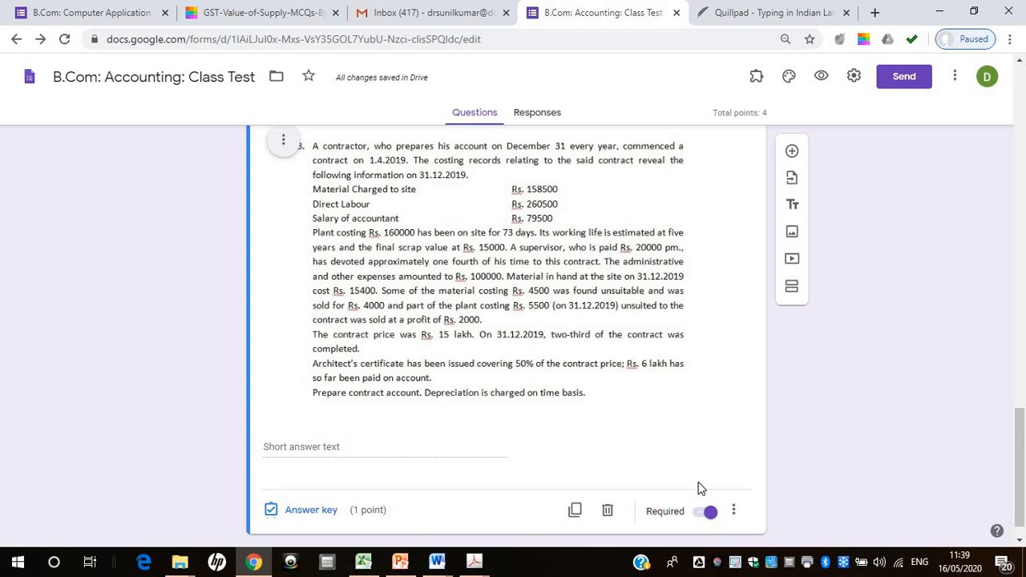
{"action": "left_click", "coordinate": [735, 511]}
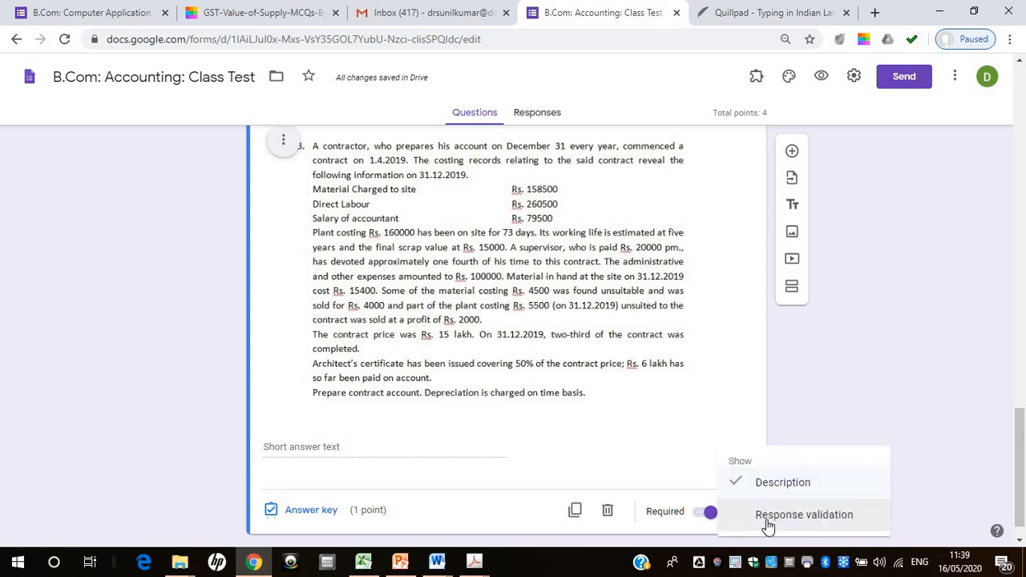
{"action": "left_click", "coordinate": [676, 434]}
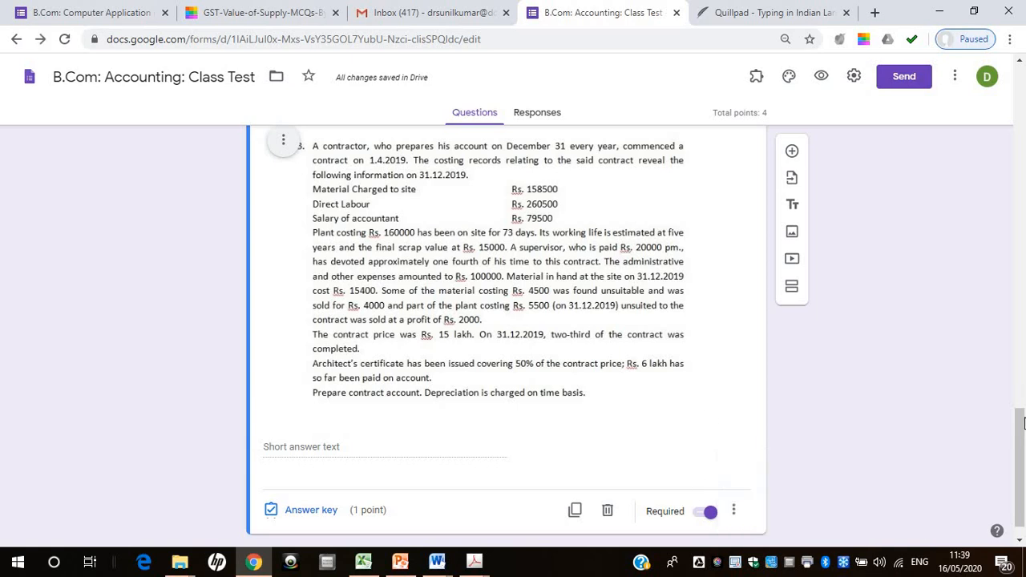
{"action": "scroll", "coordinate": [673, 385], "scroll_direction": "up", "scroll_amount": 3}
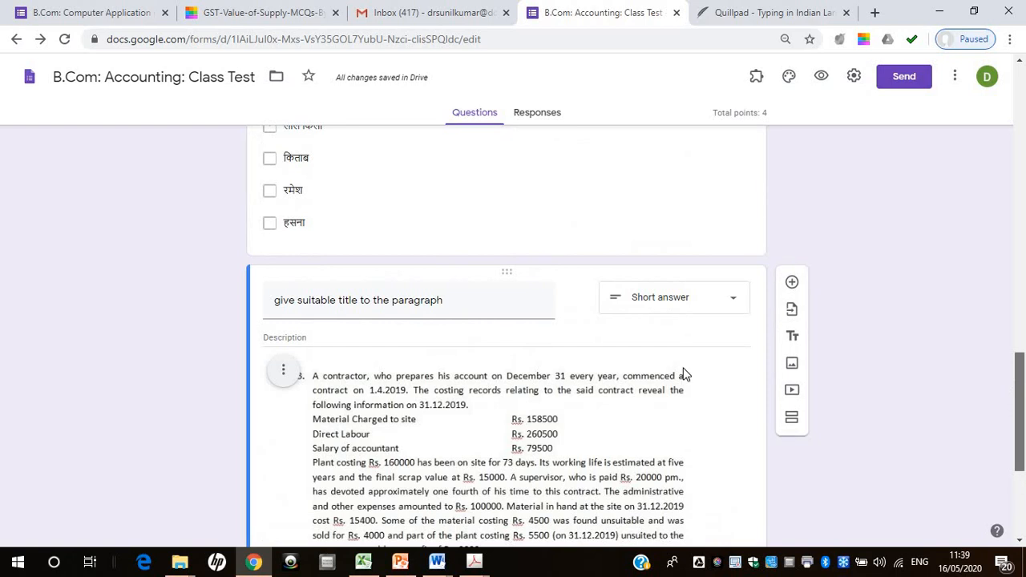
{"action": "left_click", "coordinate": [369, 342]}
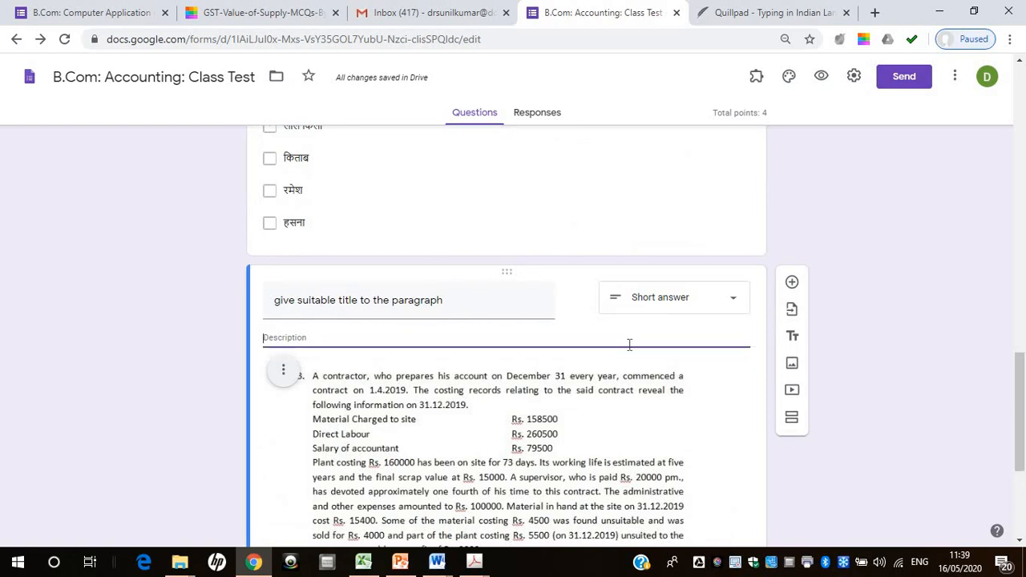
Set the type of the paragraph-title question to Multiple choice
{"action": "left_click_drag", "start_coordinate": [1023, 387], "coordinate": [1025, 451]}
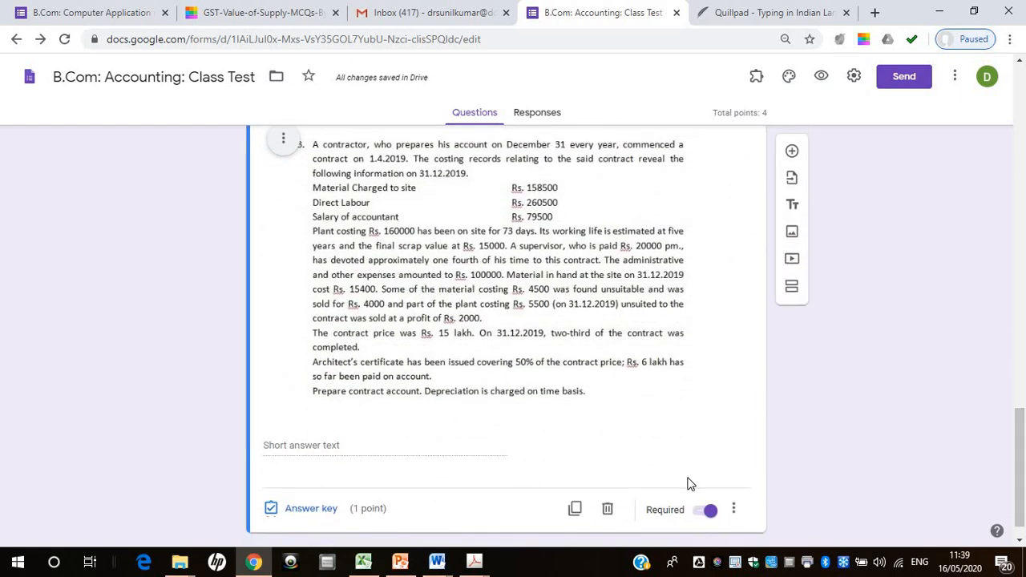
{"action": "scroll", "coordinate": [754, 360], "scroll_direction": "up", "scroll_amount": 2}
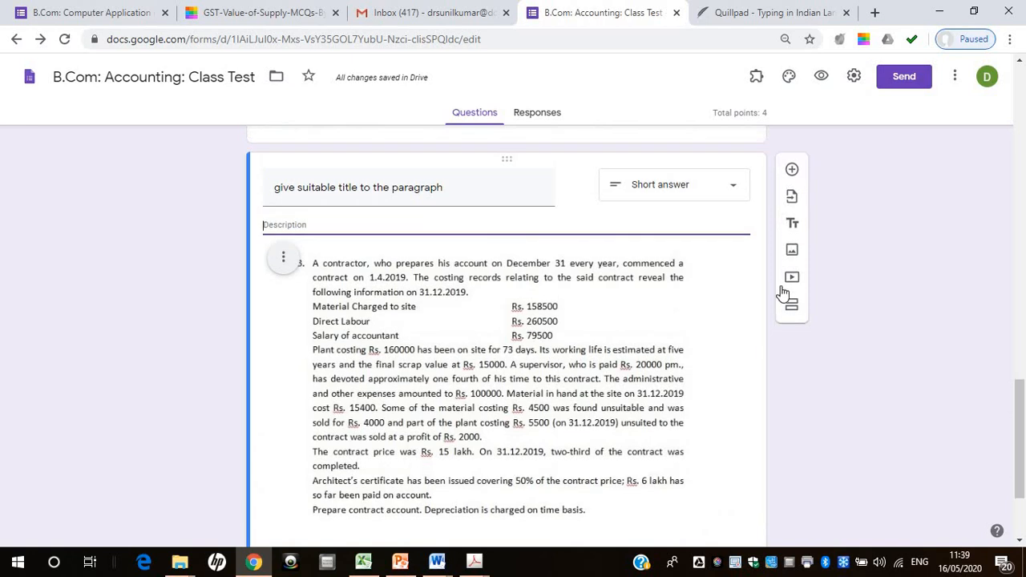
{"action": "left_click", "coordinate": [736, 195]}
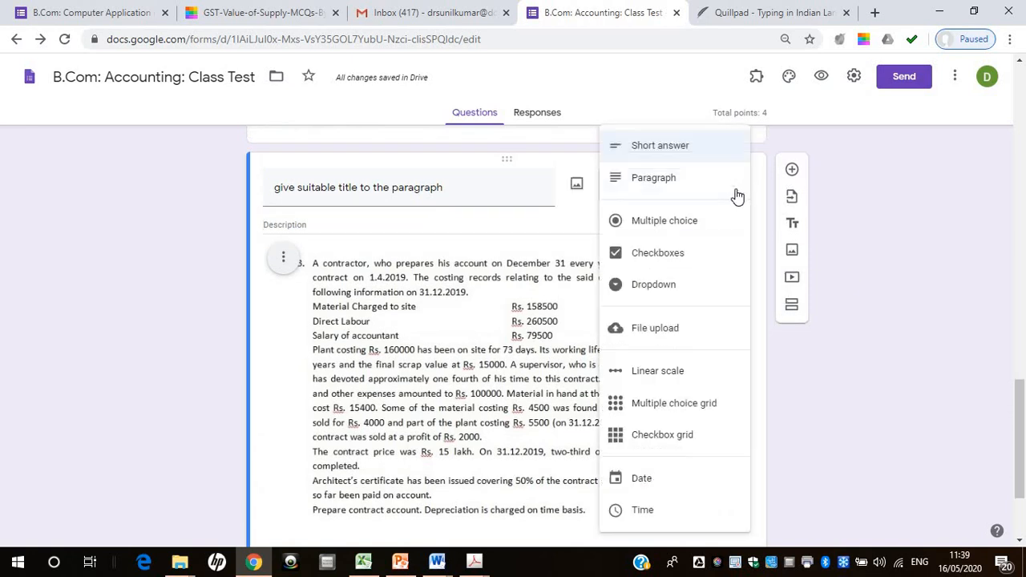
{"action": "left_click", "coordinate": [698, 221]}
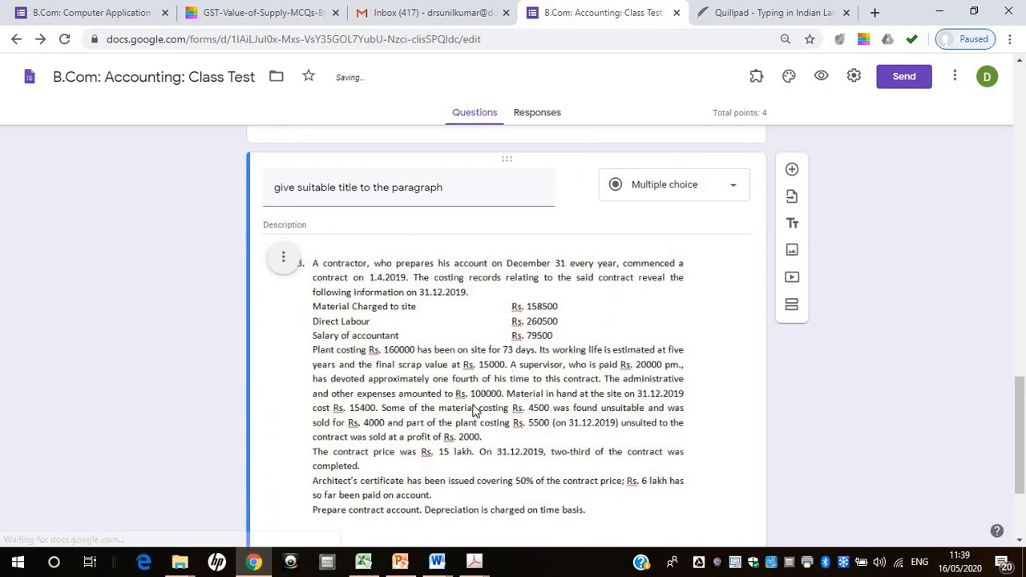
{"action": "scroll", "coordinate": [520, 467], "scroll_direction": "down", "scroll_amount": 2}
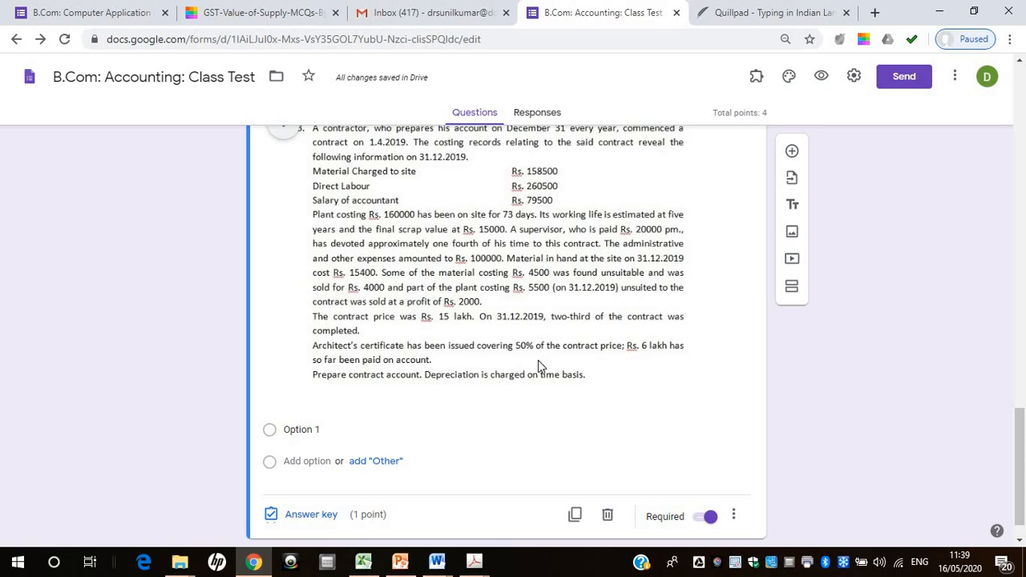
Switch to Document3 in Word and examine the Q2 question text about M/s Craft Emporium
{"action": "left_click", "coordinate": [436, 563]}
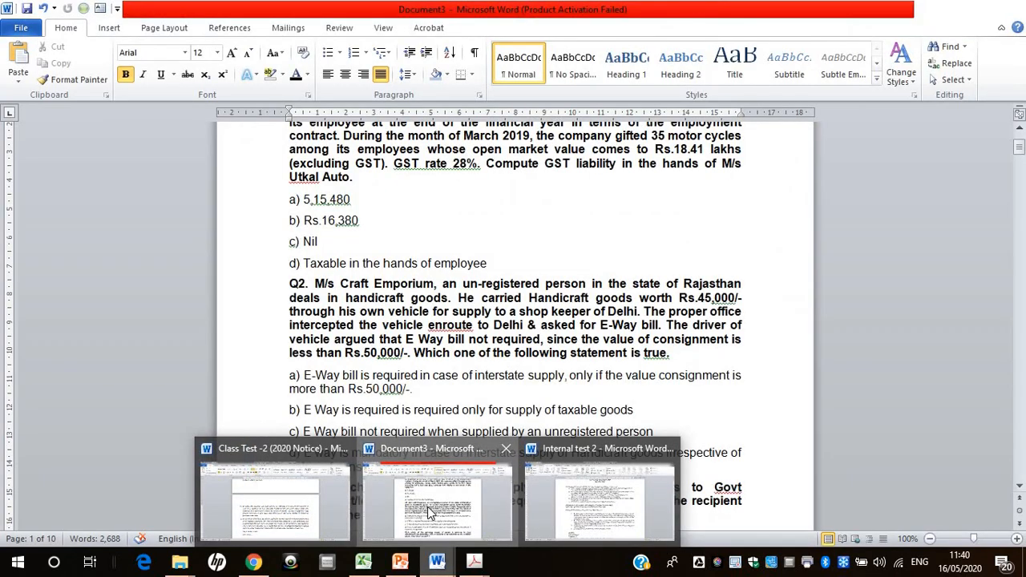
{"action": "left_click", "coordinate": [427, 506]}
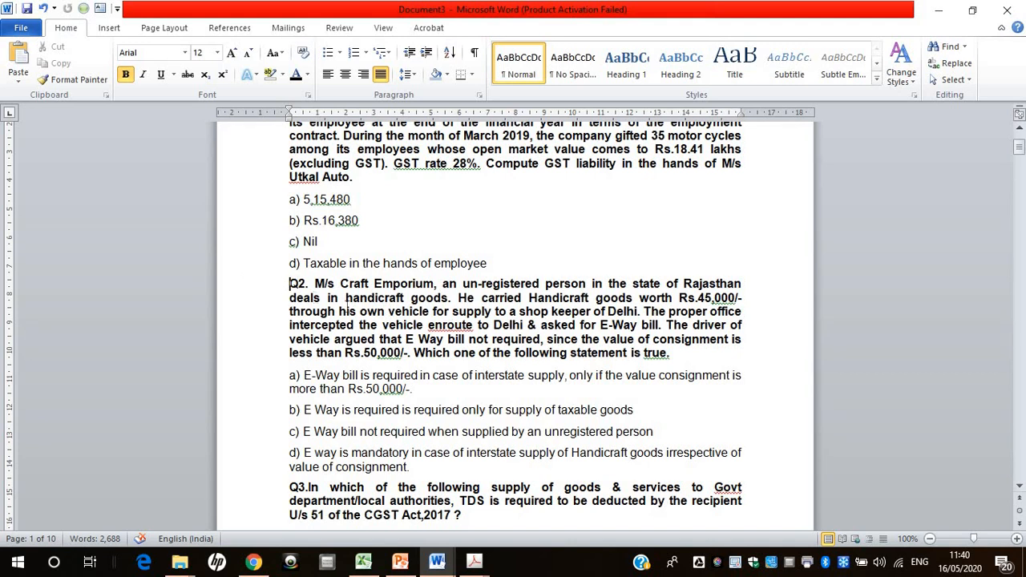
{"action": "left_click_drag", "start_coordinate": [289, 283], "coordinate": [673, 356]}
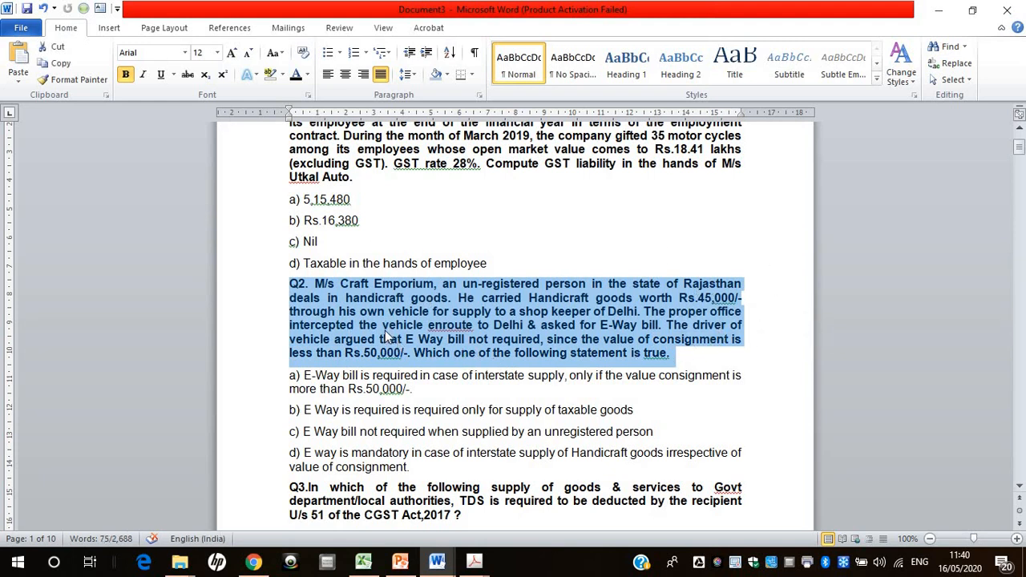
{"action": "left_click", "coordinate": [721, 360]}
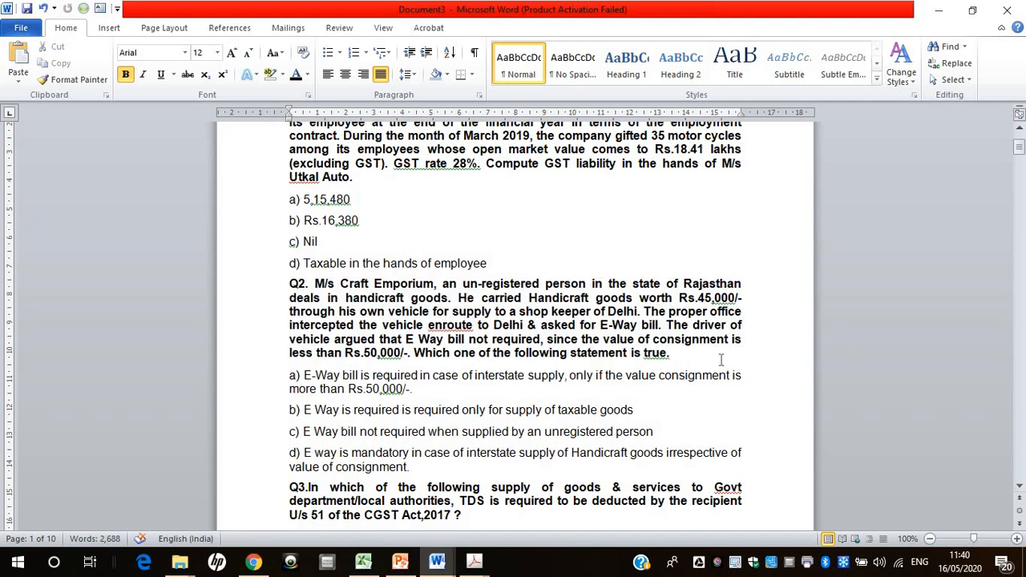
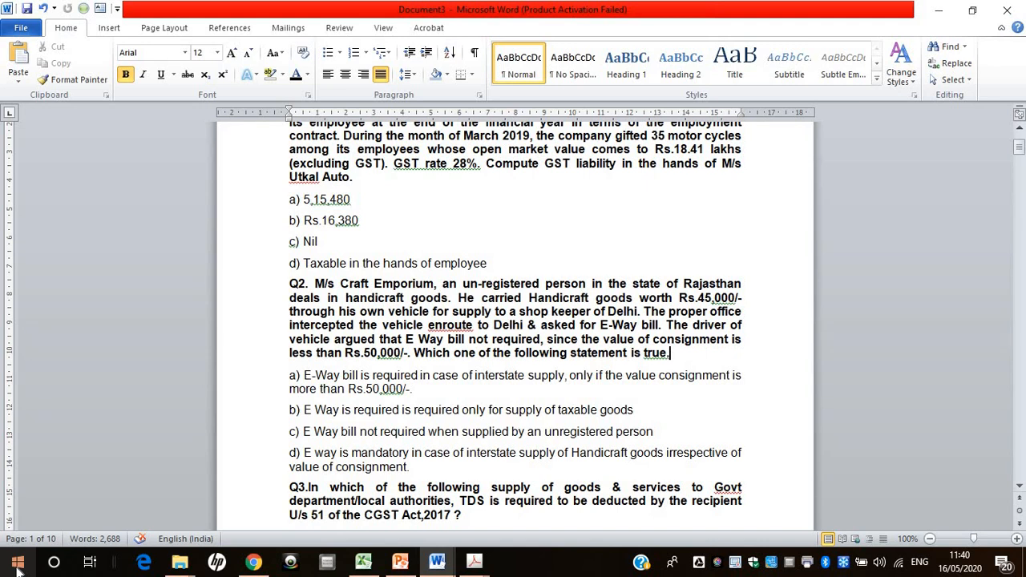
Capture a rectangular snip of the Q2 paragraph about M/s Craft Emporium and open it in Snip & Sketch
{"action": "key", "text": "super+shift+s"}
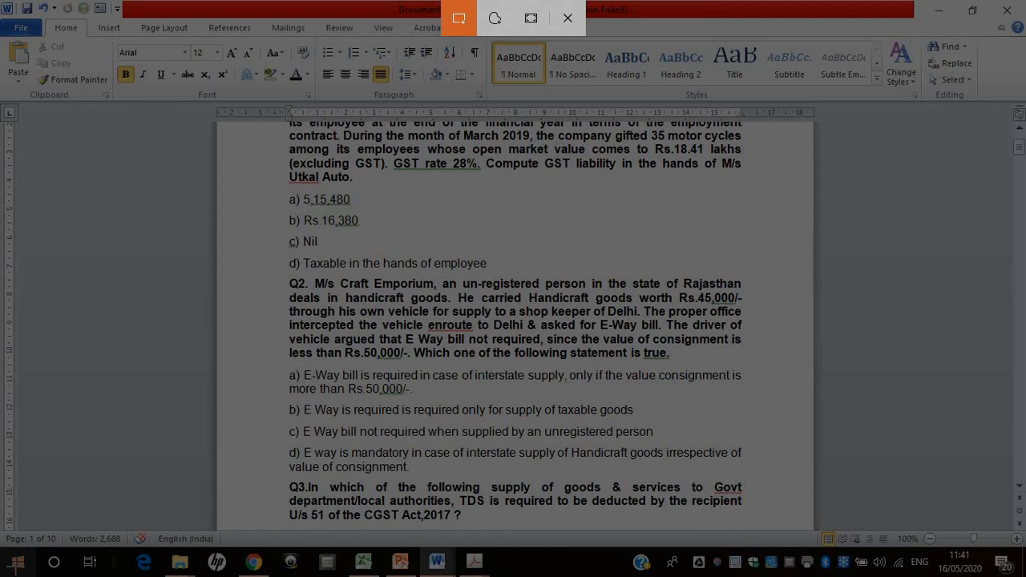
{"action": "key", "text": "Escape"}
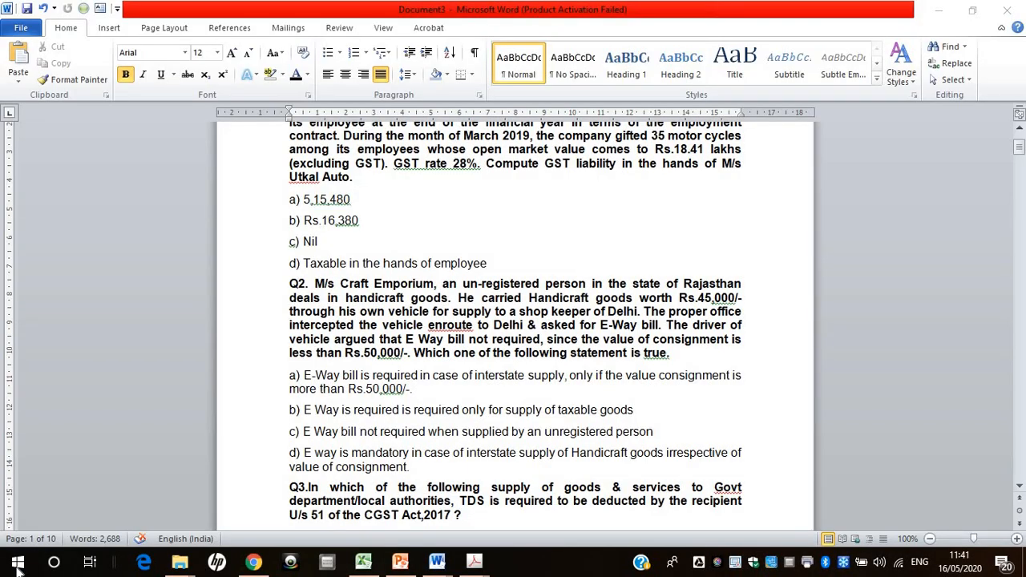
{"action": "key", "text": "super+shift+s"}
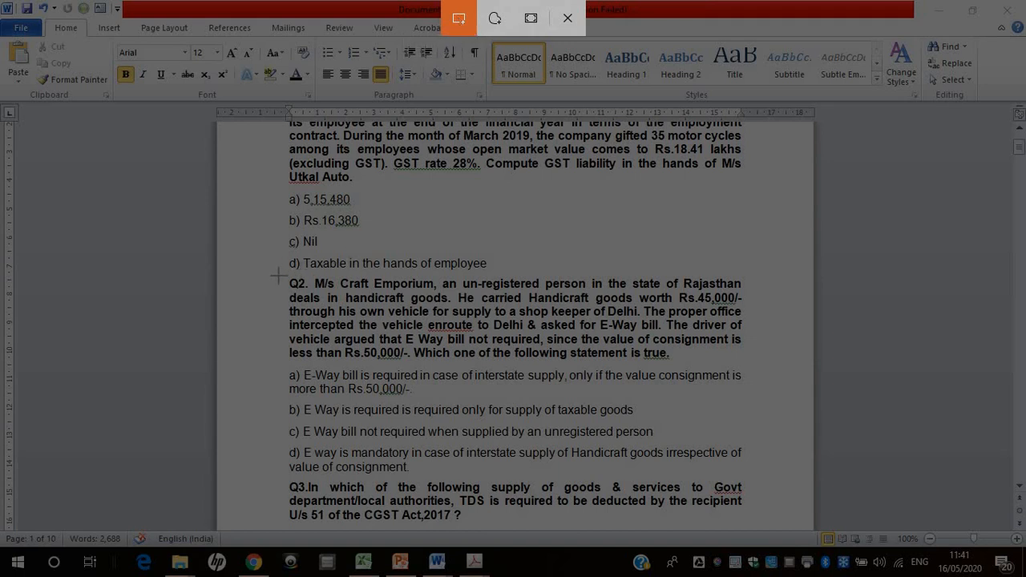
{"action": "left_click_drag", "start_coordinate": [279, 276], "coordinate": [757, 367]}
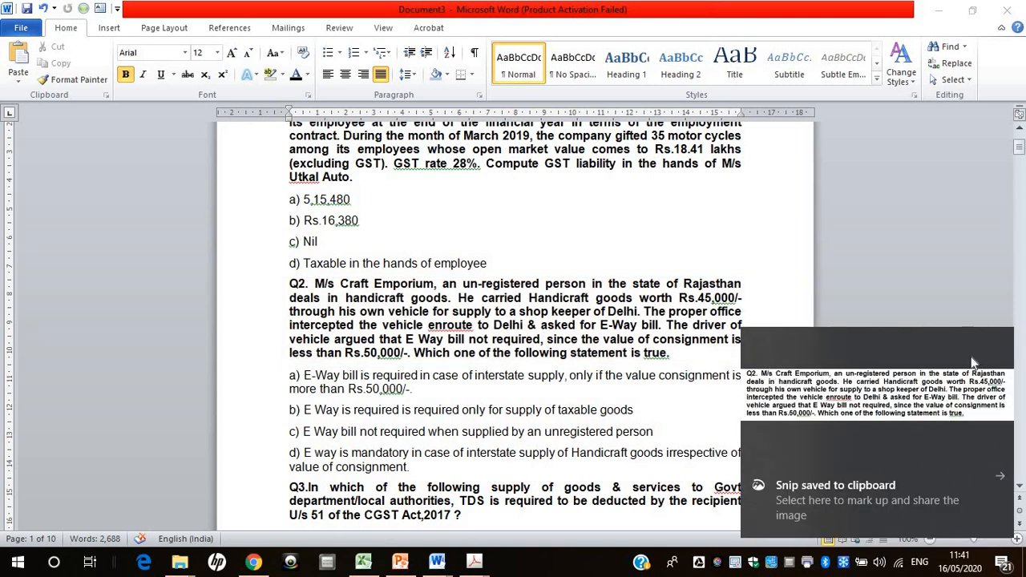
{"action": "left_click", "coordinate": [669, 354]}
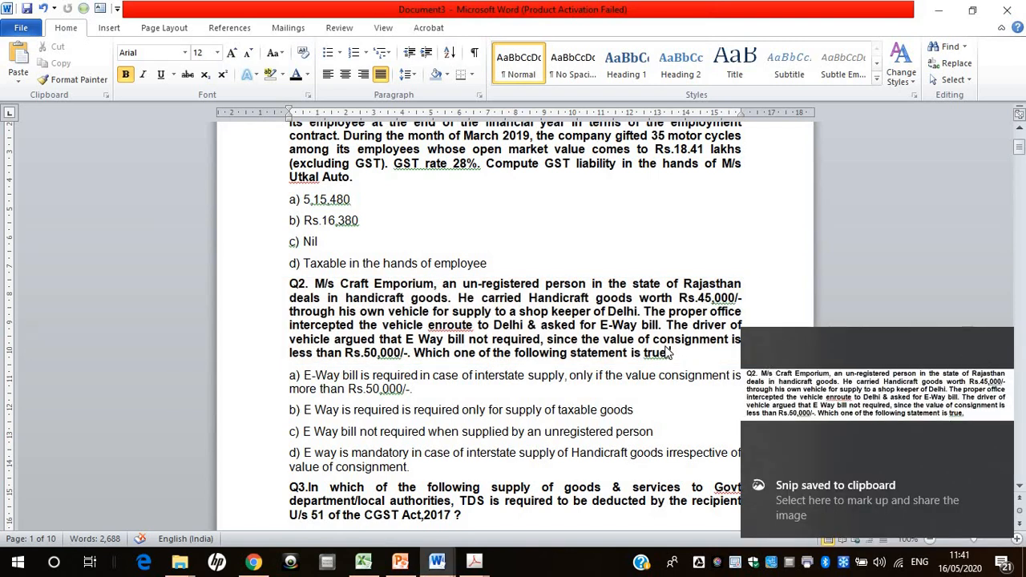
{"action": "double_click", "coordinate": [654, 312]}
{"action": "left_click", "coordinate": [952, 379]}
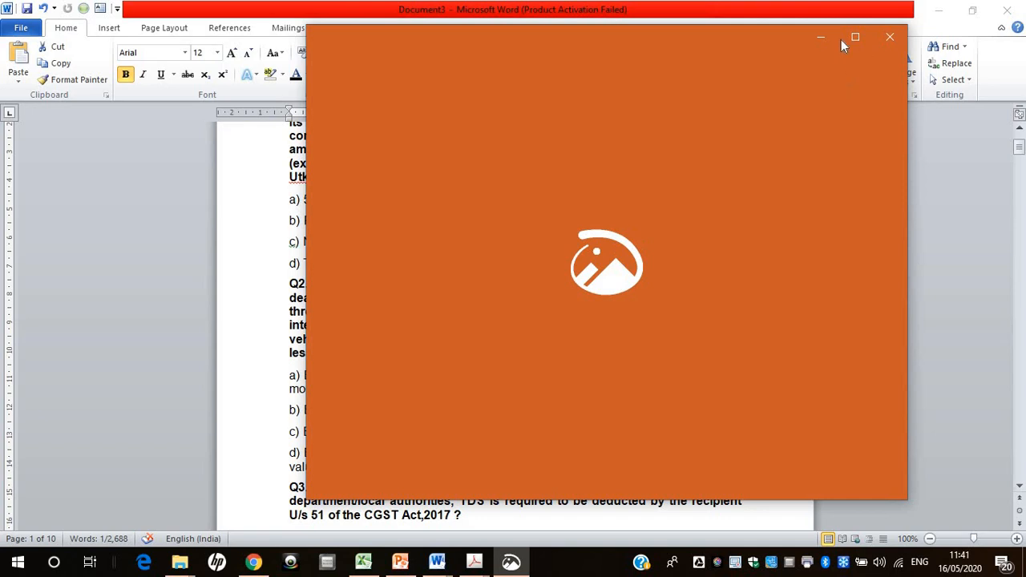
{"action": "left_click", "coordinate": [826, 37]}
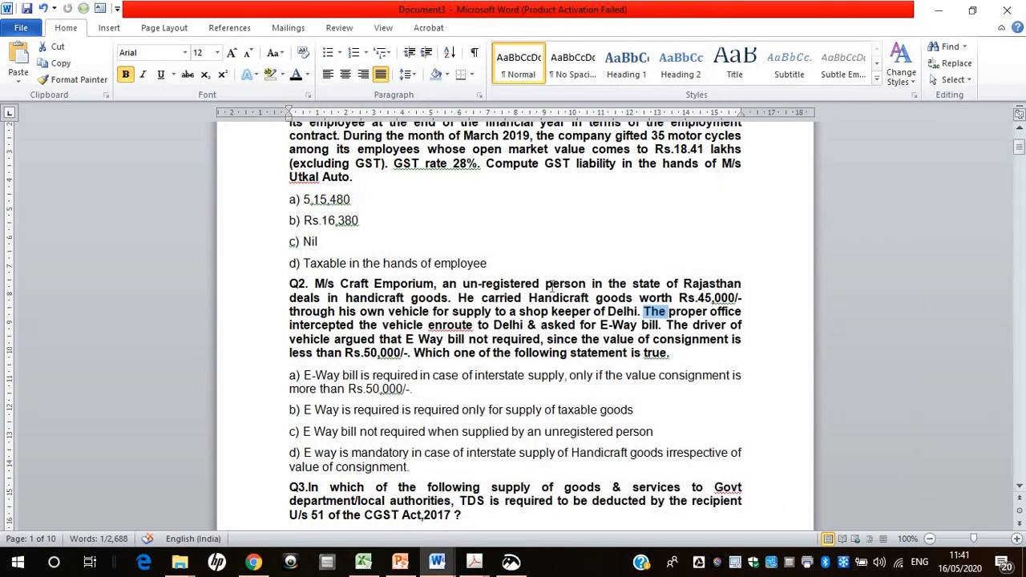
{"action": "left_click", "coordinate": [551, 284]}
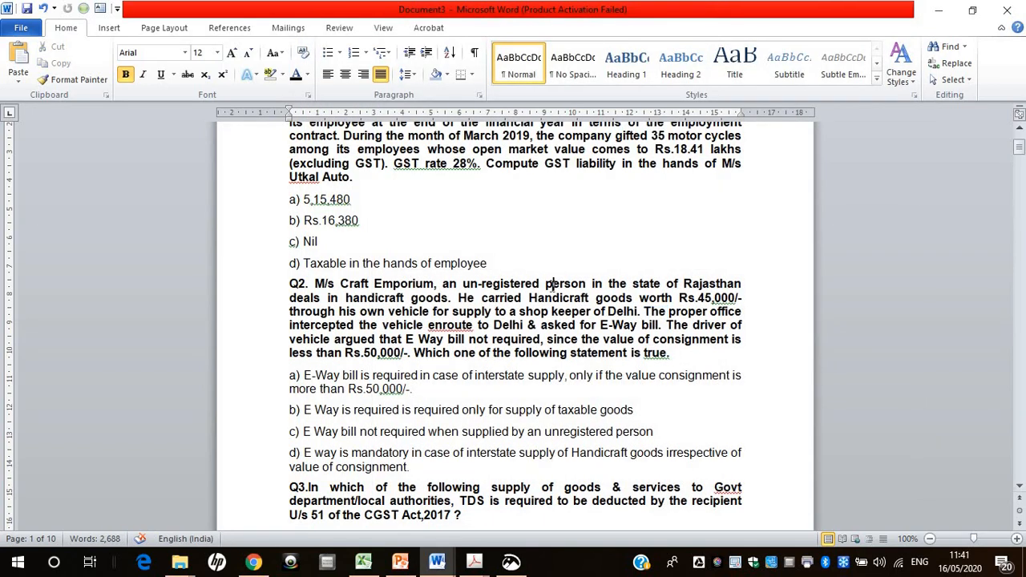
Take a fresh rectangular snip of the whole Q2 Craft Emporium paragraph, without its options, and open it in Snip & Sketch
{"action": "key", "text": "super+shift+s"}
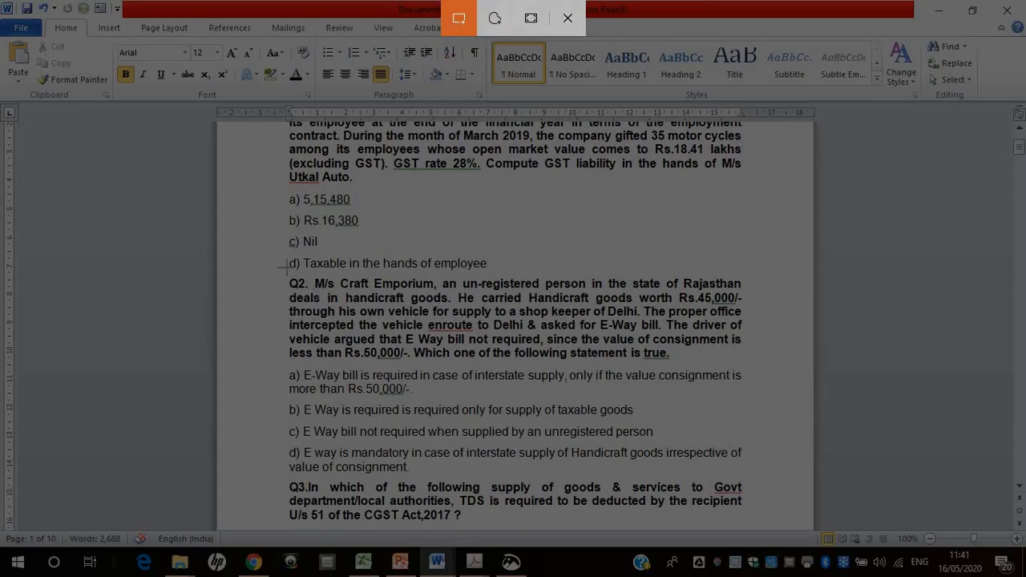
{"action": "mouse_move", "coordinate": [281, 269]}
{"action": "left_mouse_down"}
{"action": "mouse_move", "coordinate": [582, 361]}
{"action": "mouse_move", "coordinate": [753, 366]}
{"action": "left_mouse_up"}
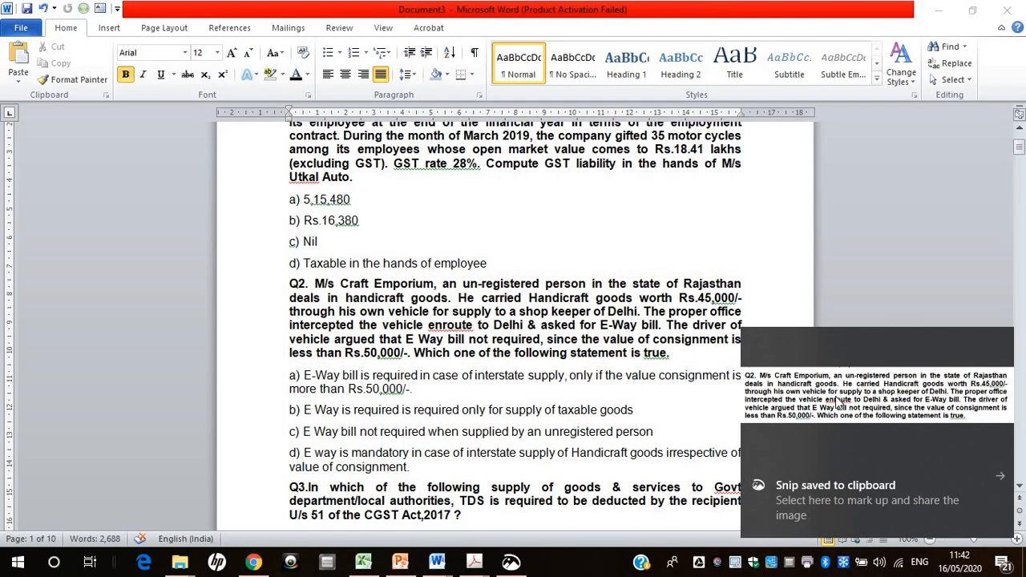
{"action": "left_click", "coordinate": [755, 374]}
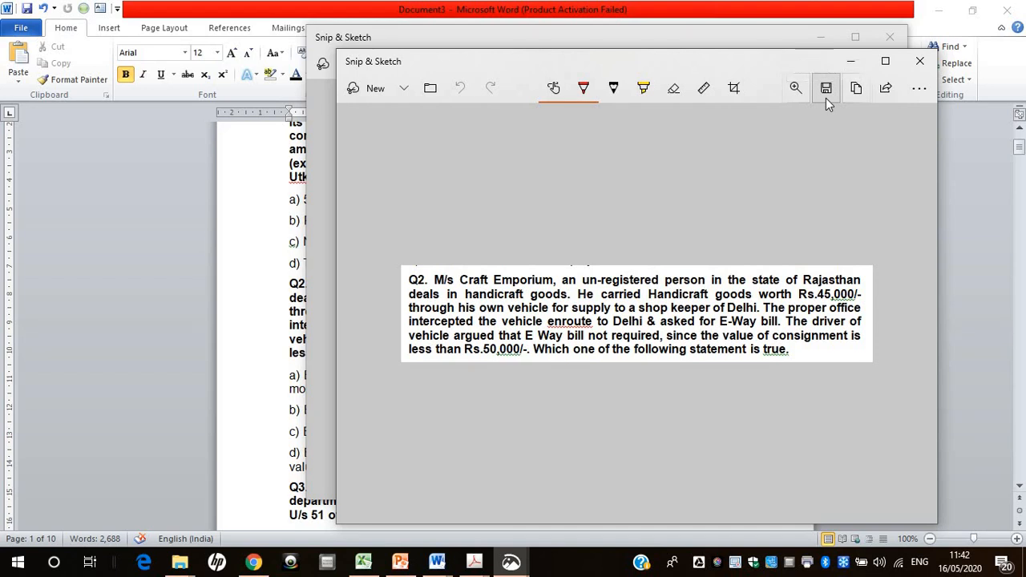
Start saving the snip, create a folder named "google quiz" on the Desktop and open it as the destination
{"action": "left_click", "coordinate": [832, 88]}
{"action": "left_click", "coordinate": [826, 88]}
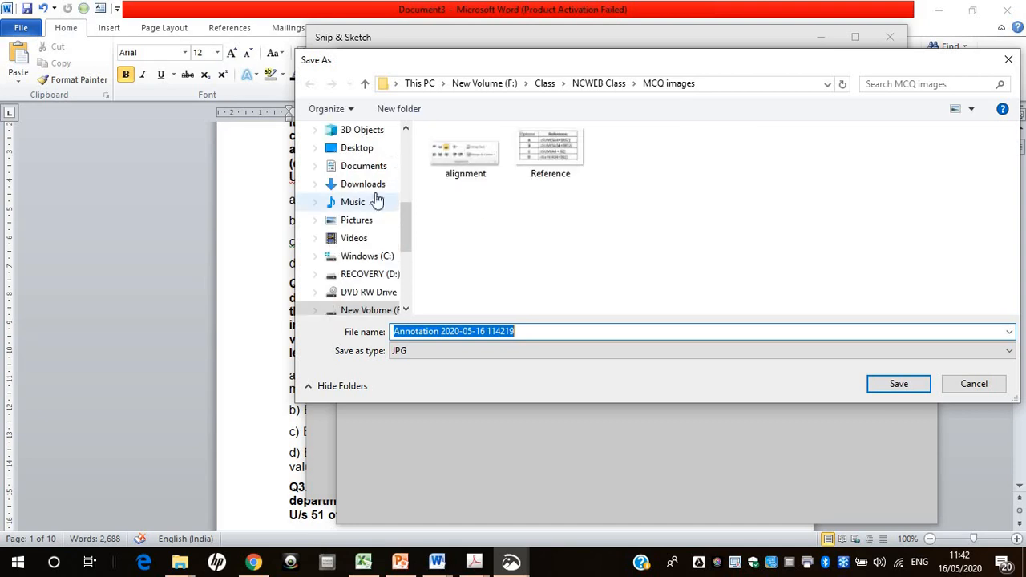
{"action": "left_click", "coordinate": [361, 149]}
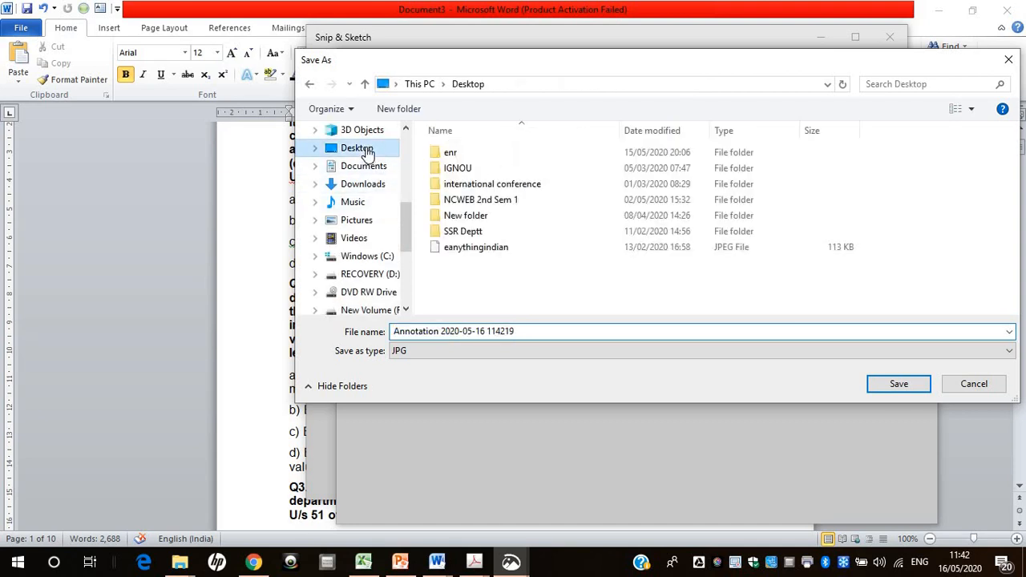
{"action": "right_click", "coordinate": [496, 281]}
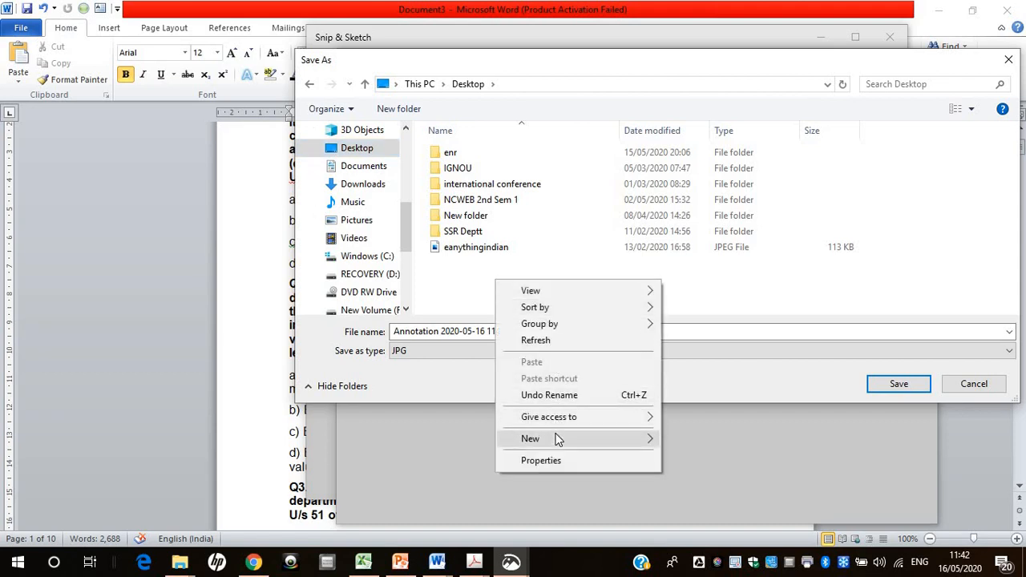
{"action": "mouse_move", "coordinate": [654, 438]}
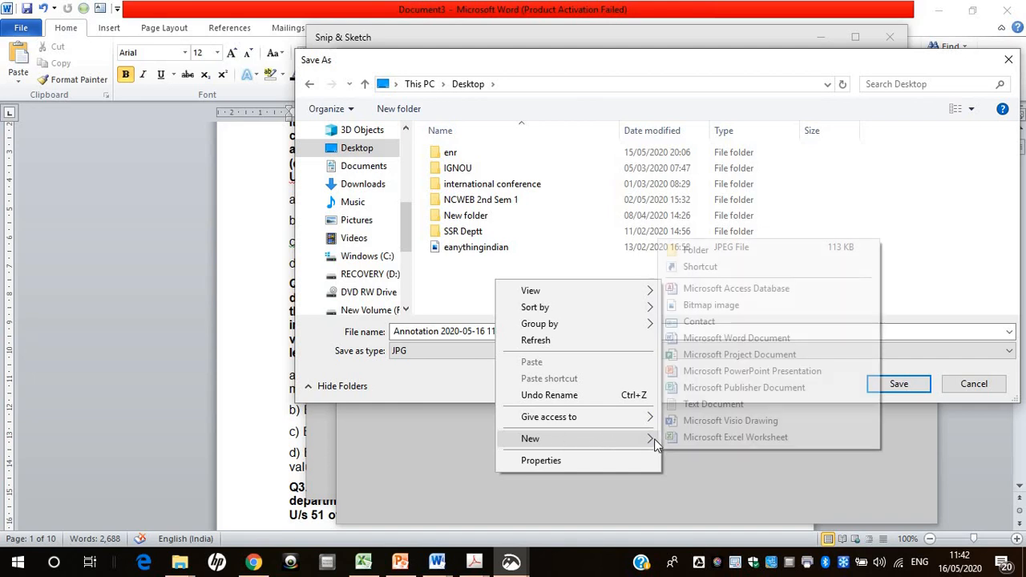
{"action": "left_click", "coordinate": [730, 254]}
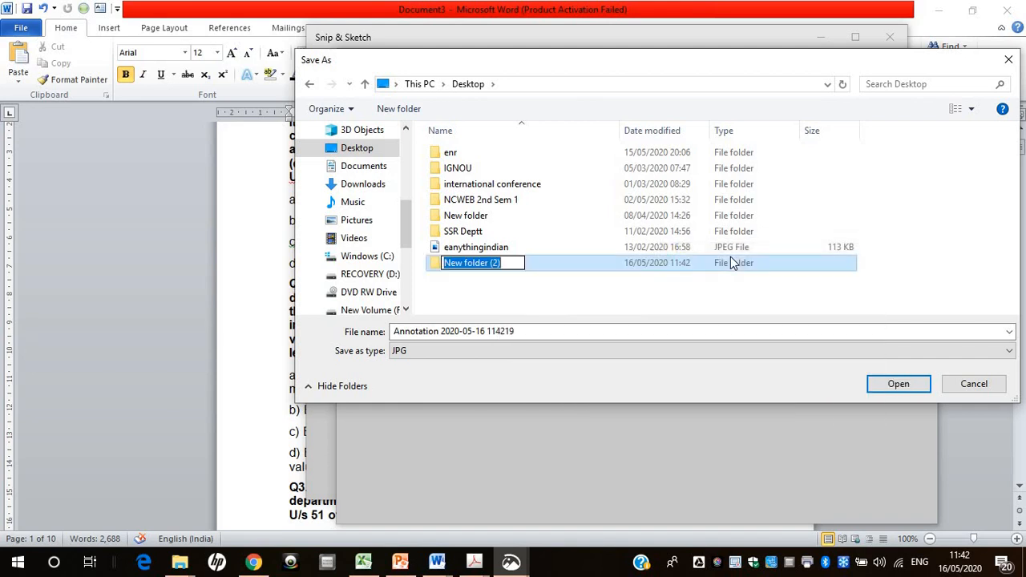
{"action": "type", "text": "google "}
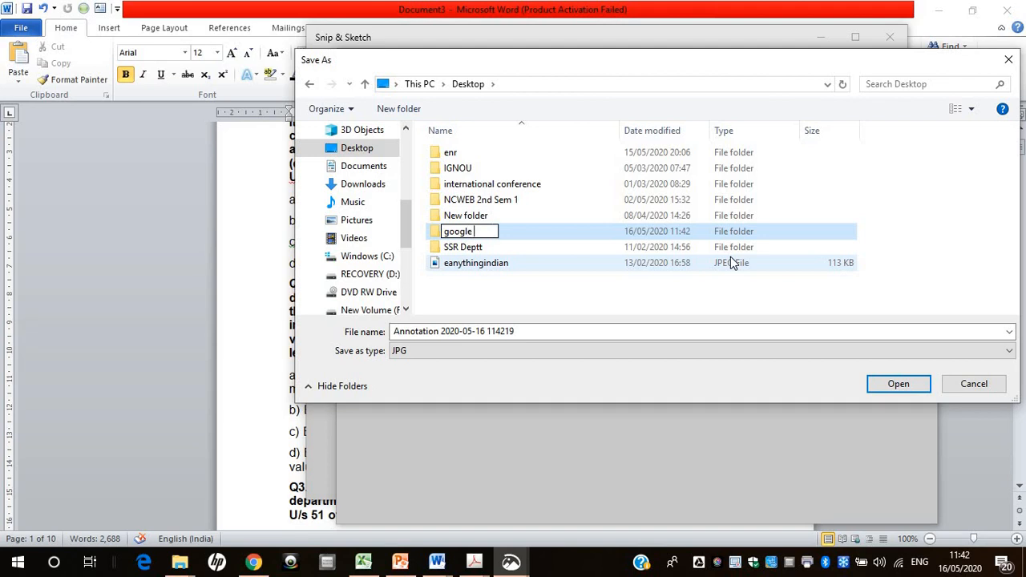
{"action": "type", "text": "quiz"}
{"action": "double_click", "coordinate": [529, 227]}
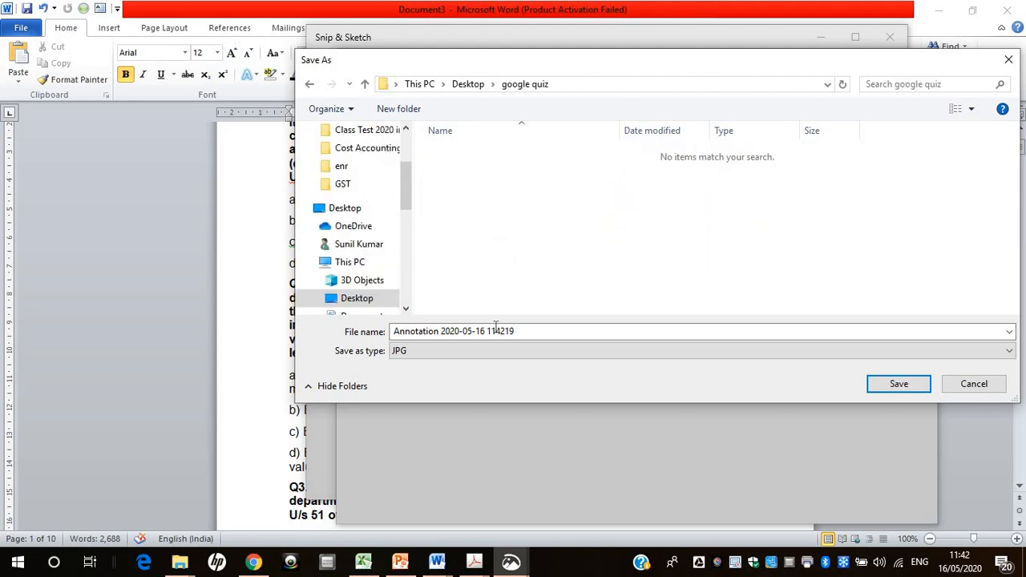
Save the snip as a JPG named q.3 in the google quiz folder and close both Snip & Sketch windows
{"action": "left_click", "coordinate": [524, 332]}
{"action": "type", "text": "q.3"}
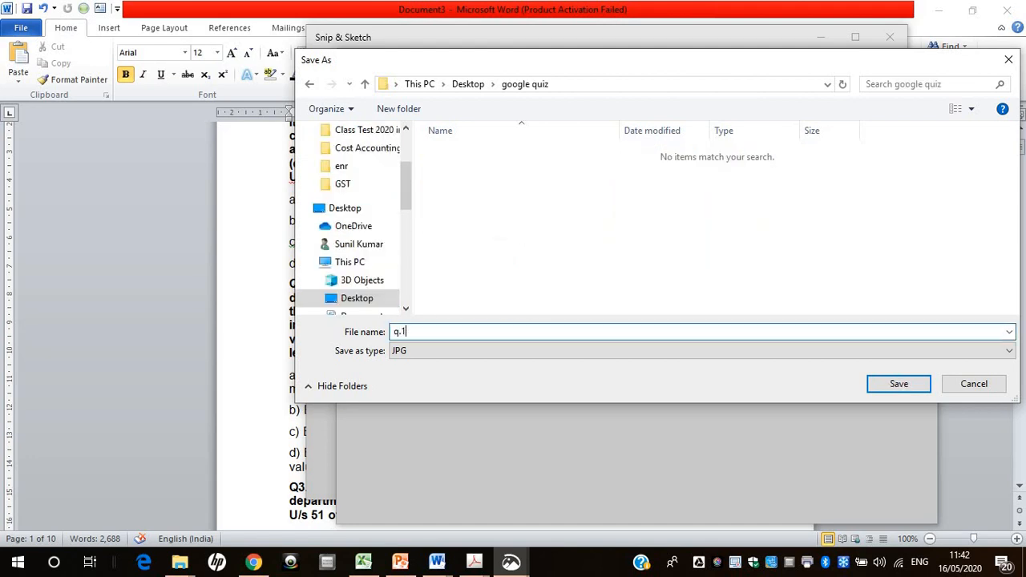
{"action": "key", "text": "Return"}
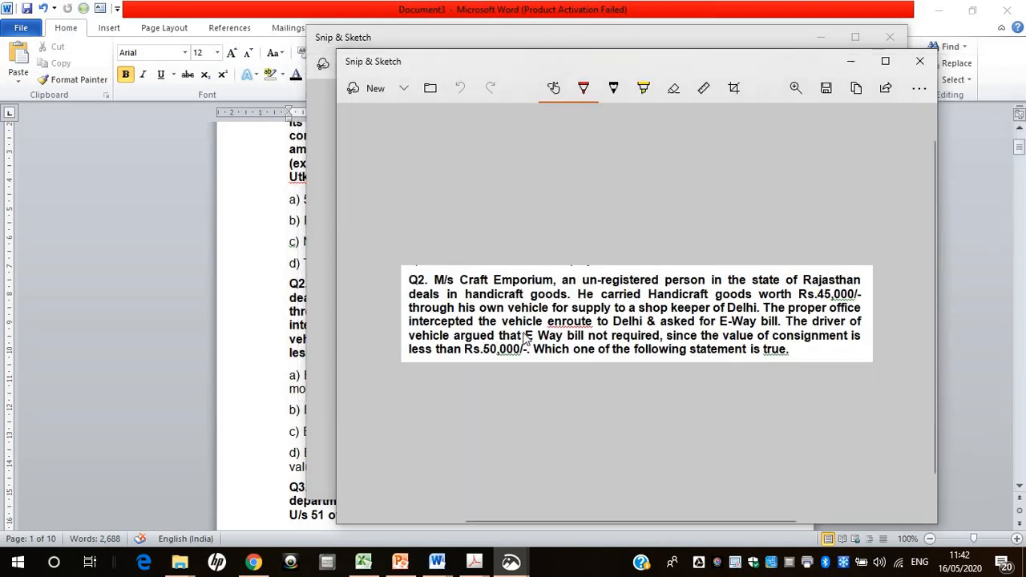
{"action": "left_click", "coordinate": [920, 61]}
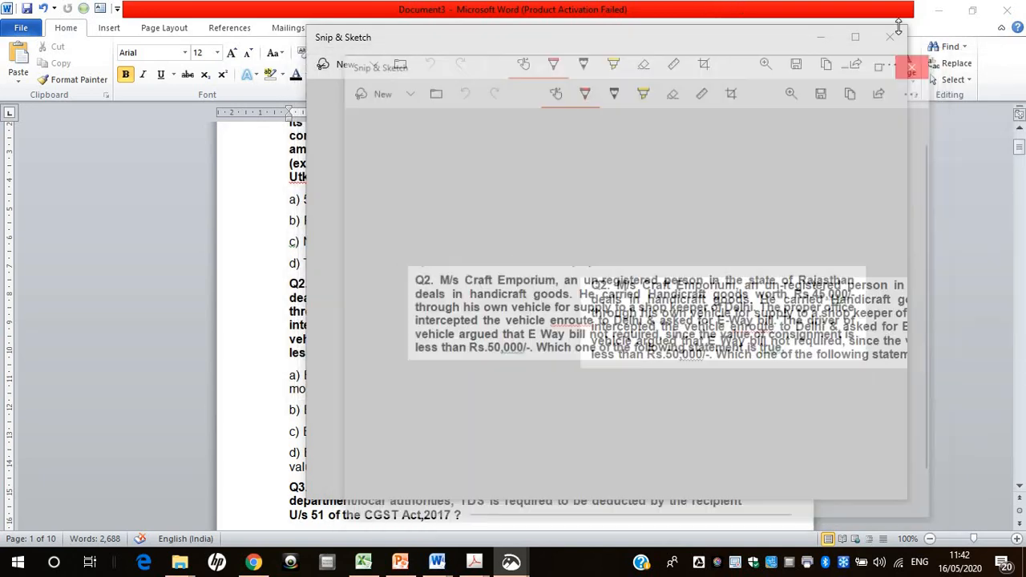
{"action": "left_click", "coordinate": [888, 37]}
Switch back to the B.Com: Accounting: Class Test form in Chrome and add a new question below the contract account question
{"action": "left_click", "coordinate": [937, 11]}
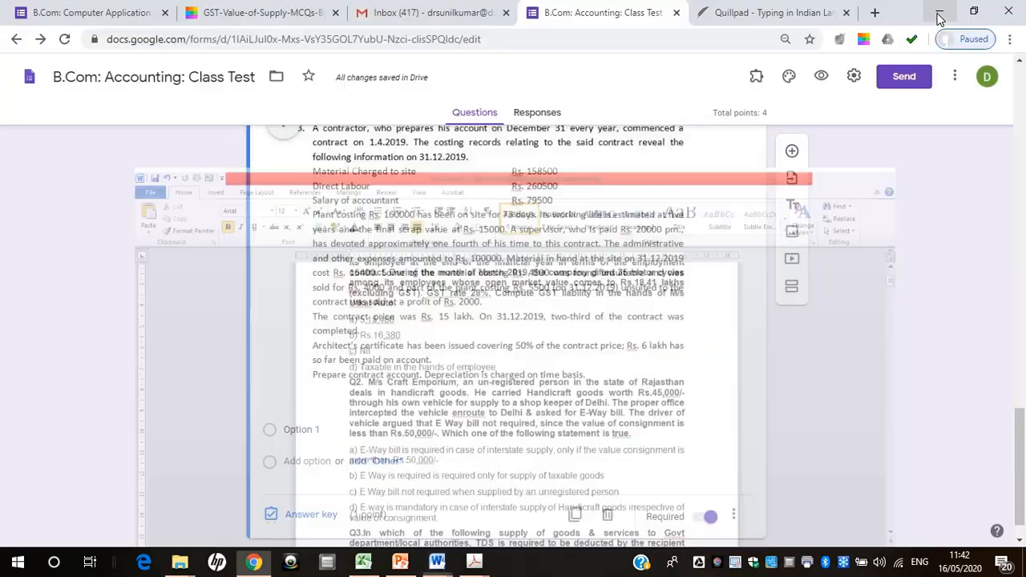
{"action": "left_click", "coordinate": [791, 152]}
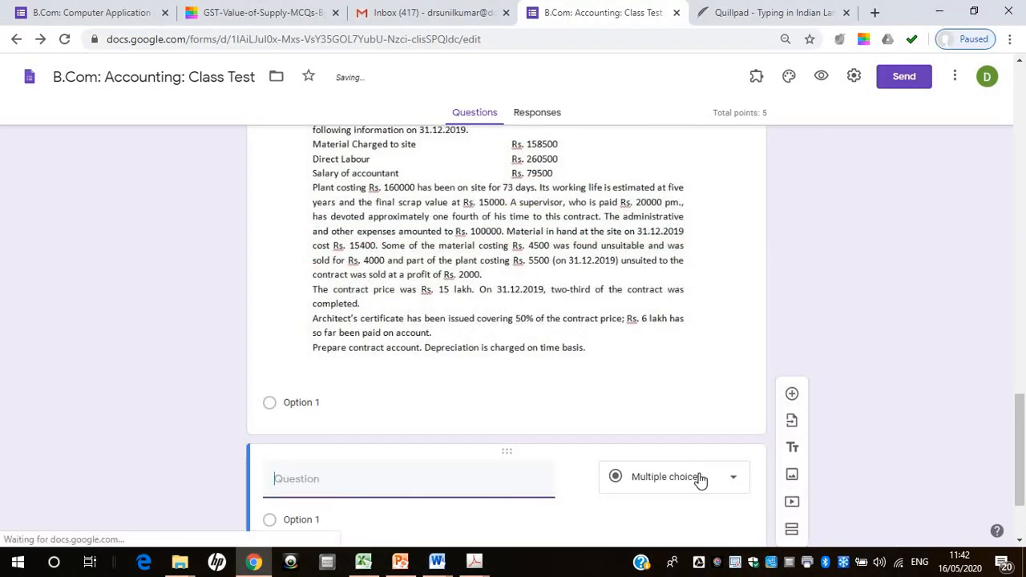
Insert the q.3 image from the Desktop's google quiz folder into the new blank question
{"action": "mouse_move", "coordinate": [560, 473]}
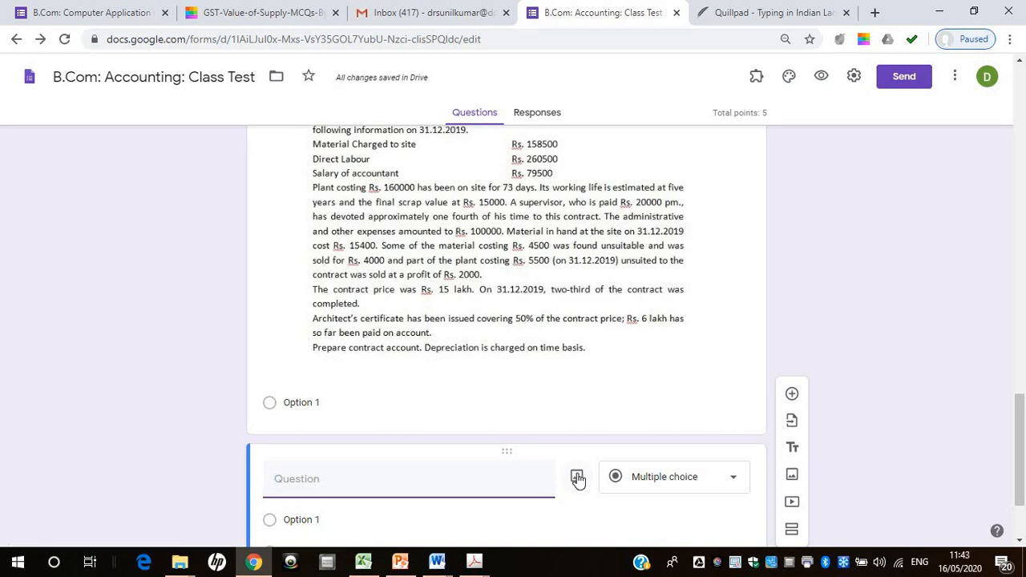
{"action": "left_click_drag", "start_coordinate": [1022, 488], "coordinate": [1022, 519]}
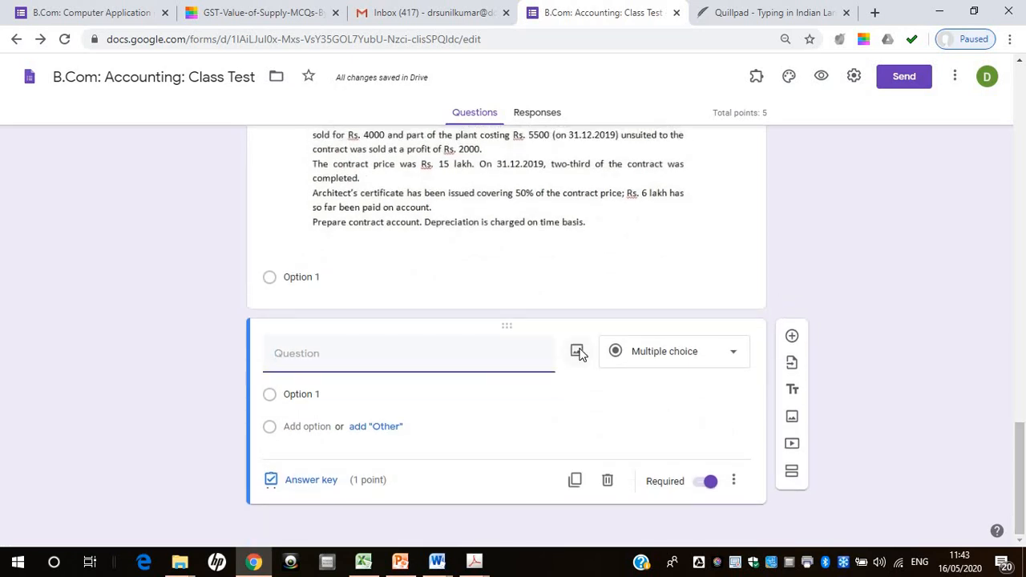
{"action": "left_click", "coordinate": [576, 355]}
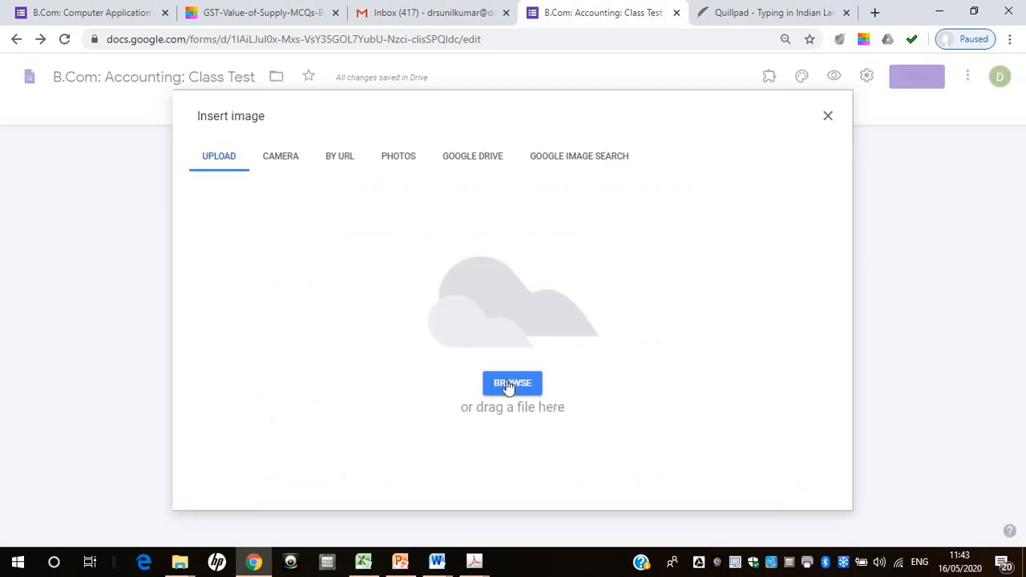
{"action": "left_click", "coordinate": [511, 384]}
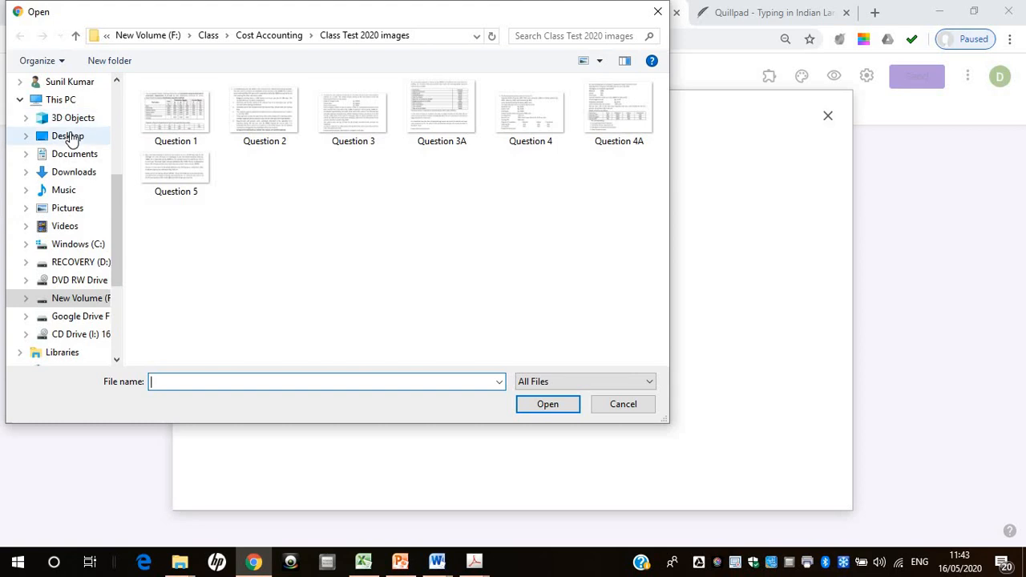
{"action": "left_click", "coordinate": [70, 137]}
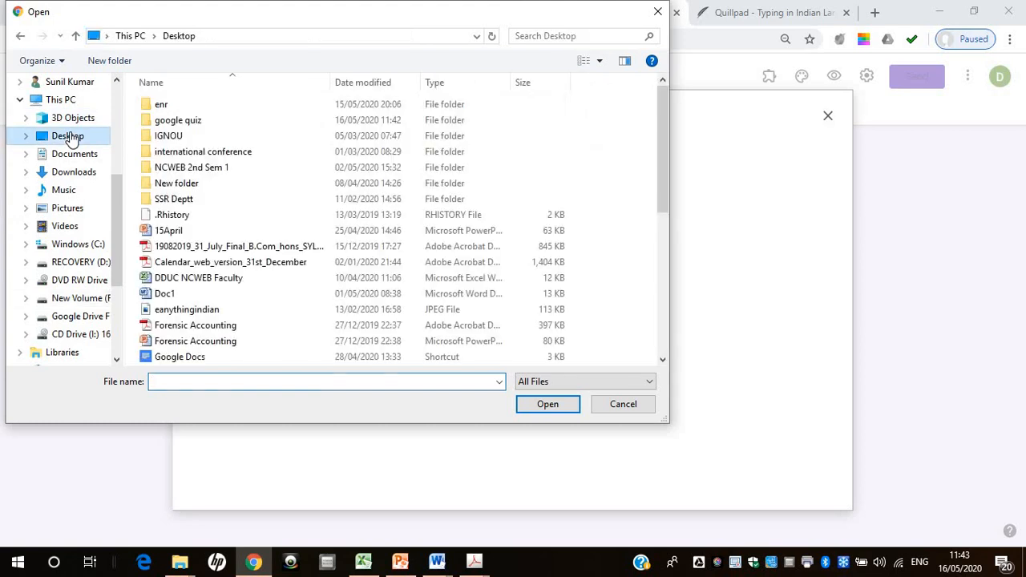
{"action": "double_click", "coordinate": [181, 122]}
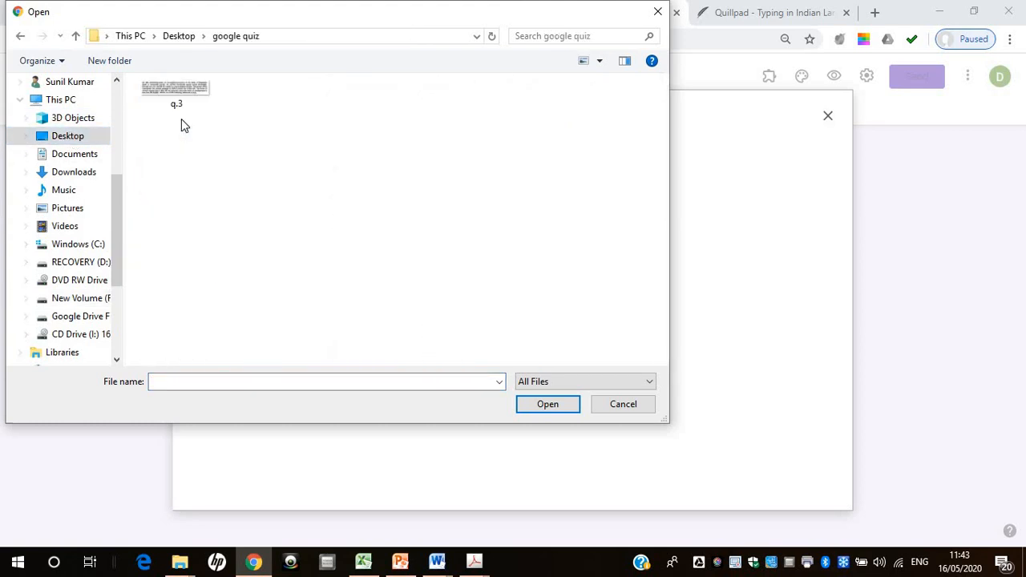
{"action": "double_click", "coordinate": [185, 100]}
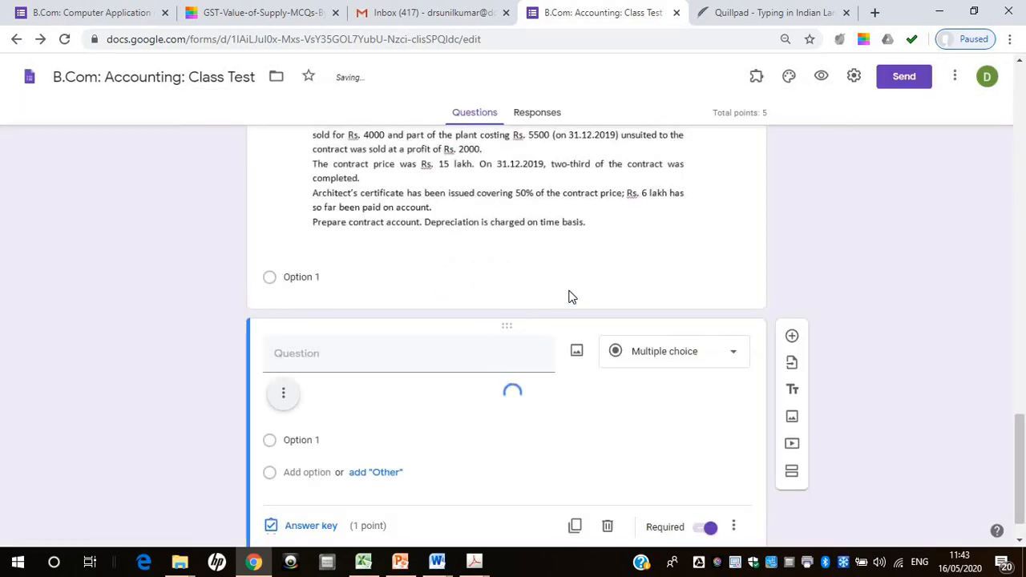
{"action": "left_click_drag", "start_coordinate": [1020, 444], "coordinate": [1021, 472]}
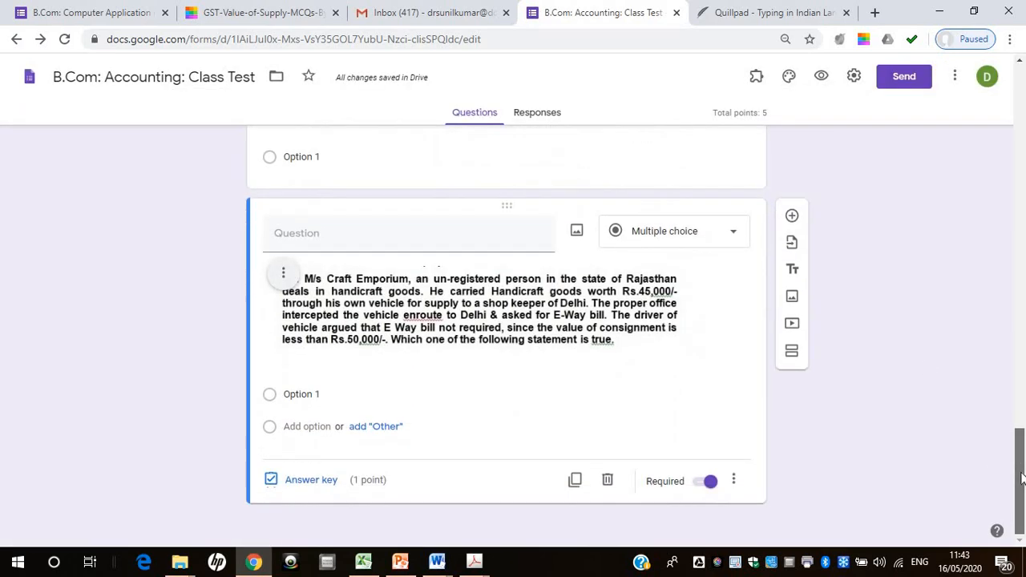
Set the Craft Emporium image question's type to Dropdown and name its first option A
{"action": "left_click", "coordinate": [735, 234]}
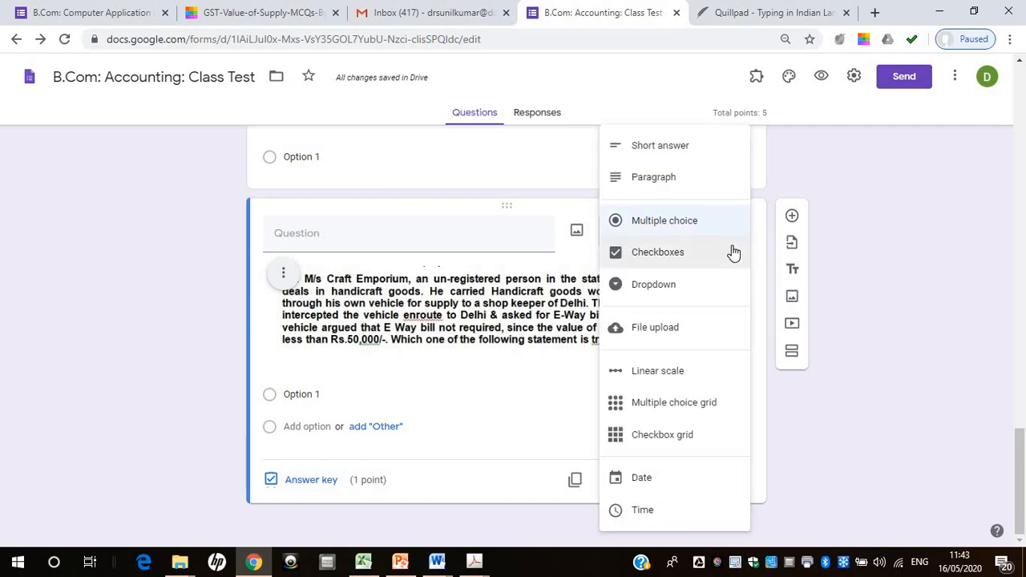
{"action": "left_click", "coordinate": [687, 296]}
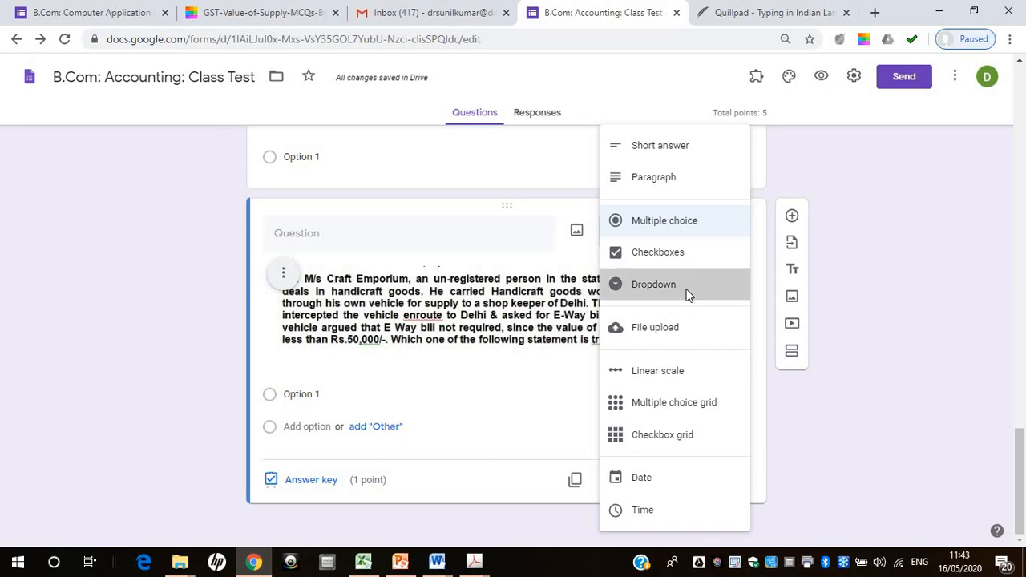
{"action": "left_click", "coordinate": [303, 392]}
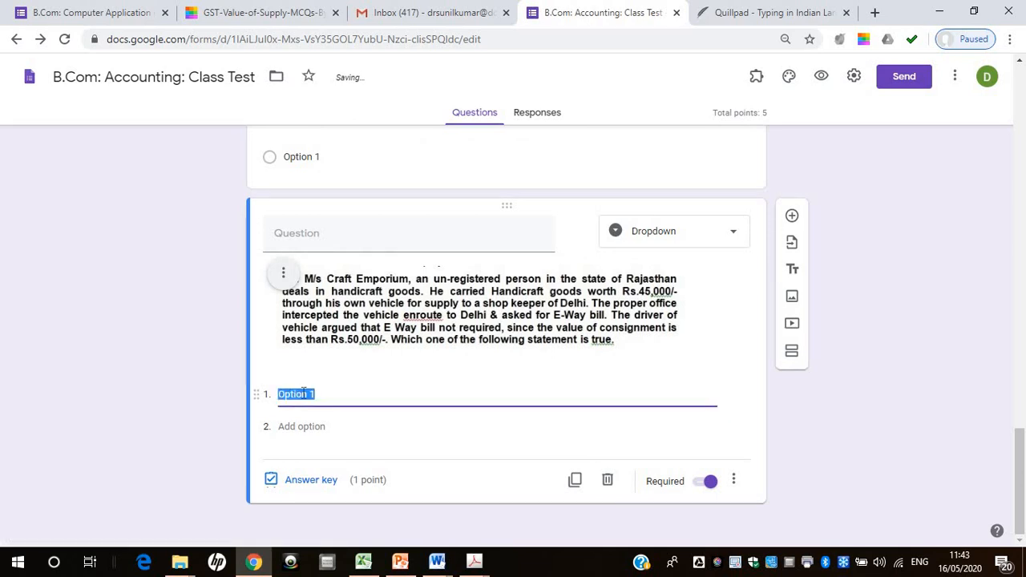
{"action": "type", "text": "A"}
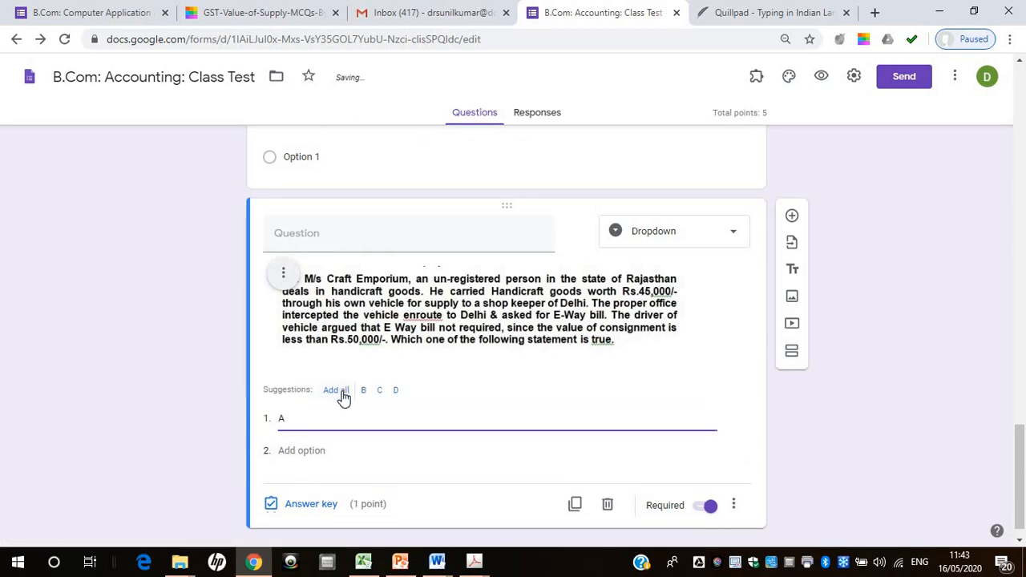
Add the suggested options B, C and D to the Craft Emporium dropdown question and mark B as the correct answer
{"action": "left_click", "coordinate": [337, 390]}
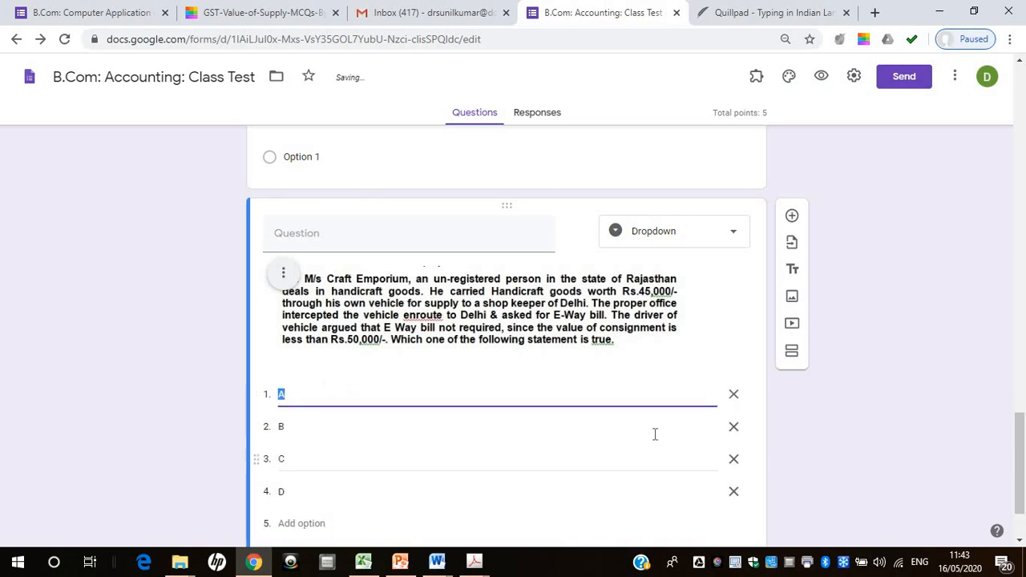
{"action": "left_click", "coordinate": [895, 406]}
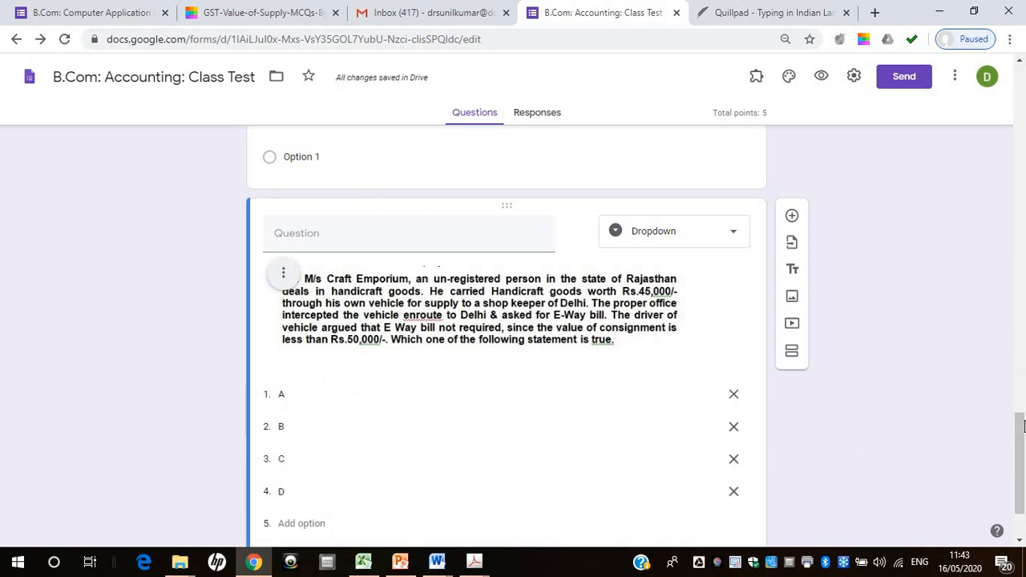
{"action": "scroll", "coordinate": [1023, 427], "scroll_direction": "down", "scroll_amount": 1}
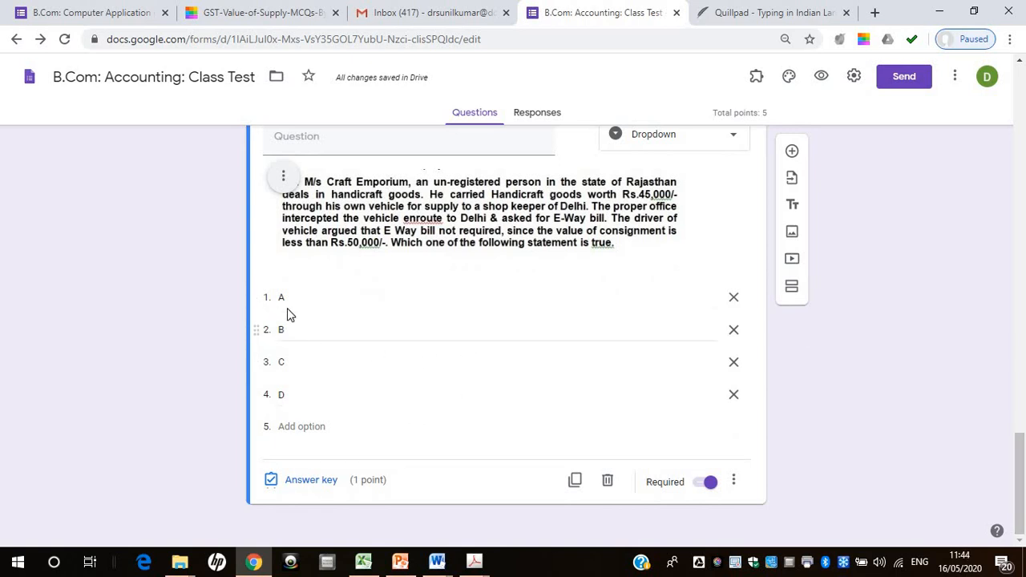
{"action": "left_click", "coordinate": [320, 487]}
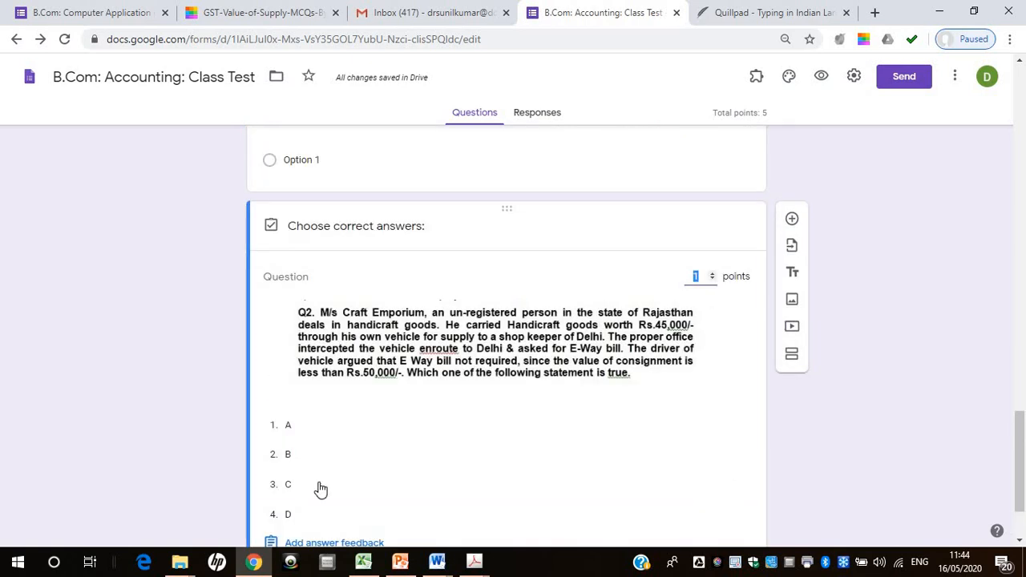
{"action": "left_click", "coordinate": [290, 455]}
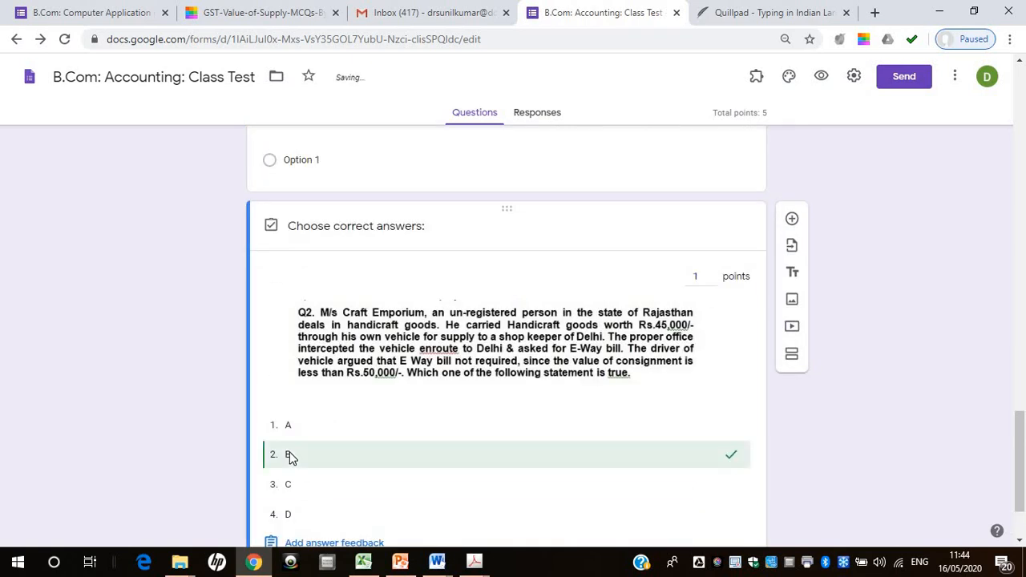
{"action": "scroll", "coordinate": [1023, 438], "scroll_direction": "down", "scroll_amount": 1}
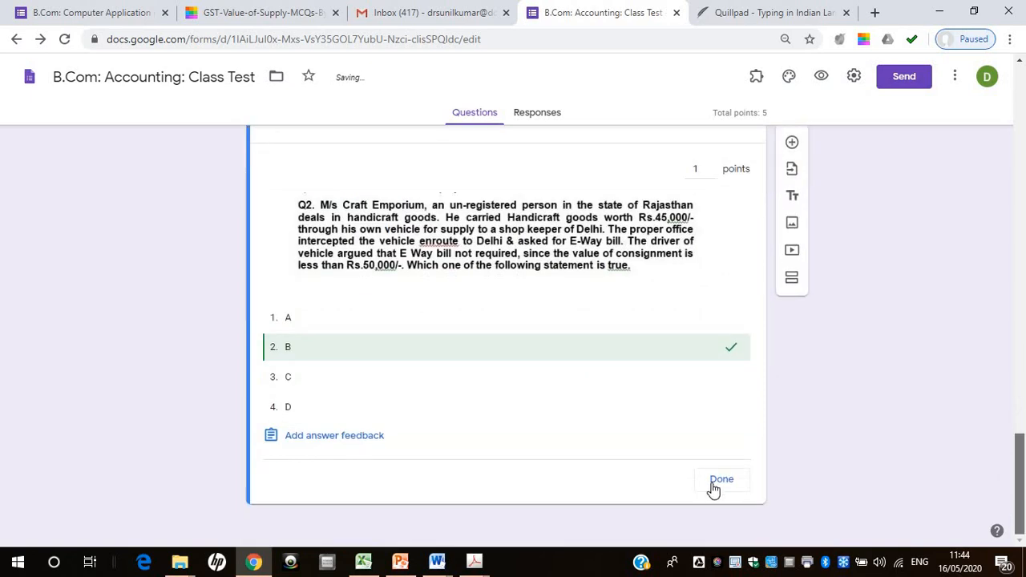
{"action": "left_click", "coordinate": [719, 482]}
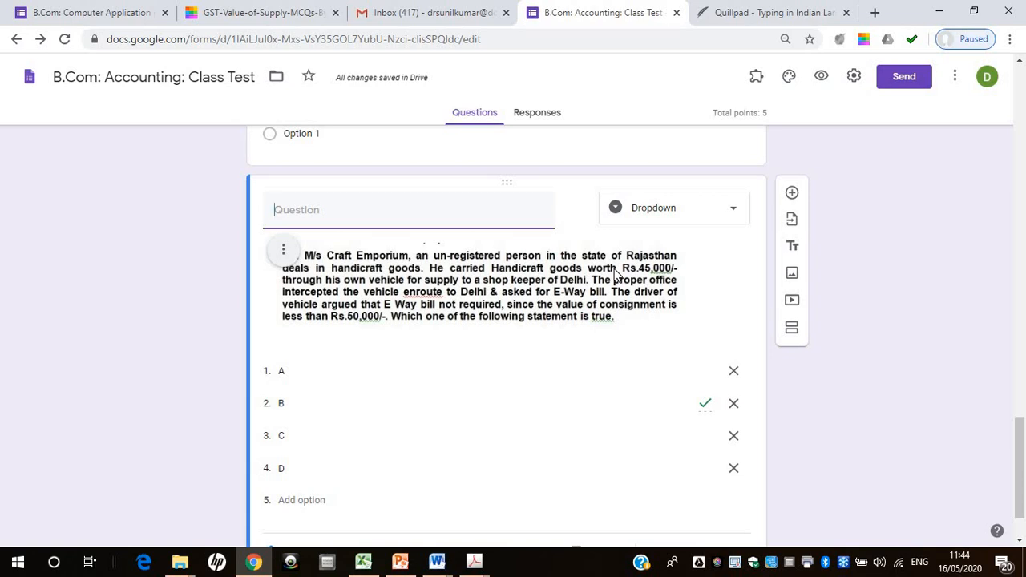
Switch to the B.Com: Computer Application in Business form and examine its grid, multiple-choice and image-based questions
{"action": "left_click", "coordinate": [111, 14]}
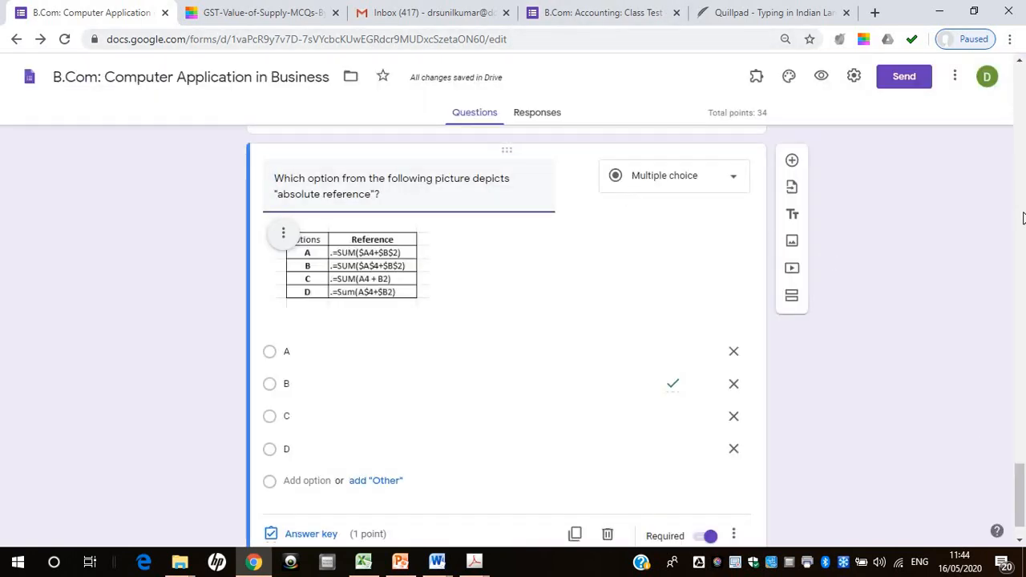
{"action": "scroll", "coordinate": [1022, 218], "scroll_direction": "up", "scroll_amount": 15}
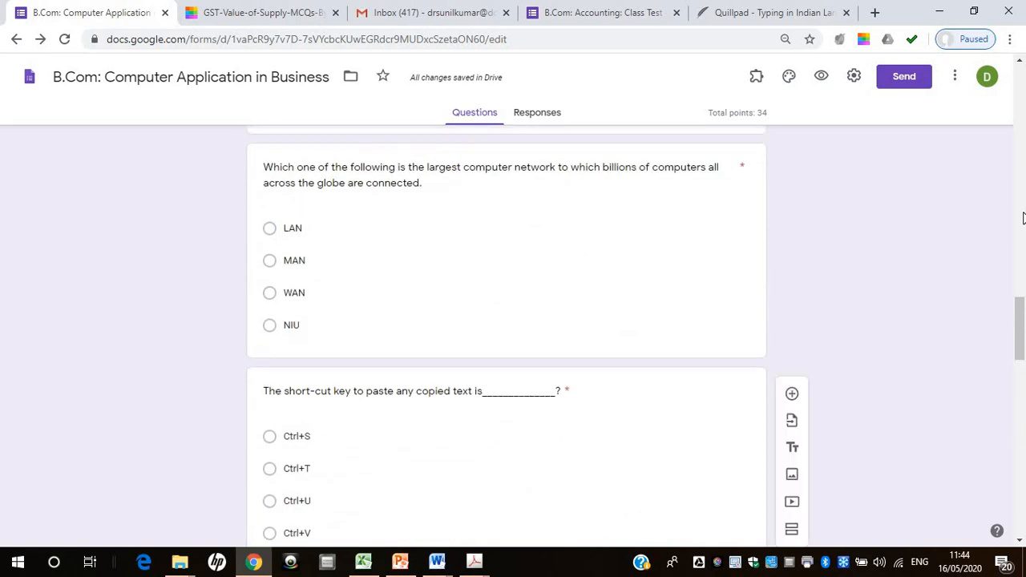
{"action": "left_click_drag", "start_coordinate": [1020, 308], "coordinate": [1018, 90]}
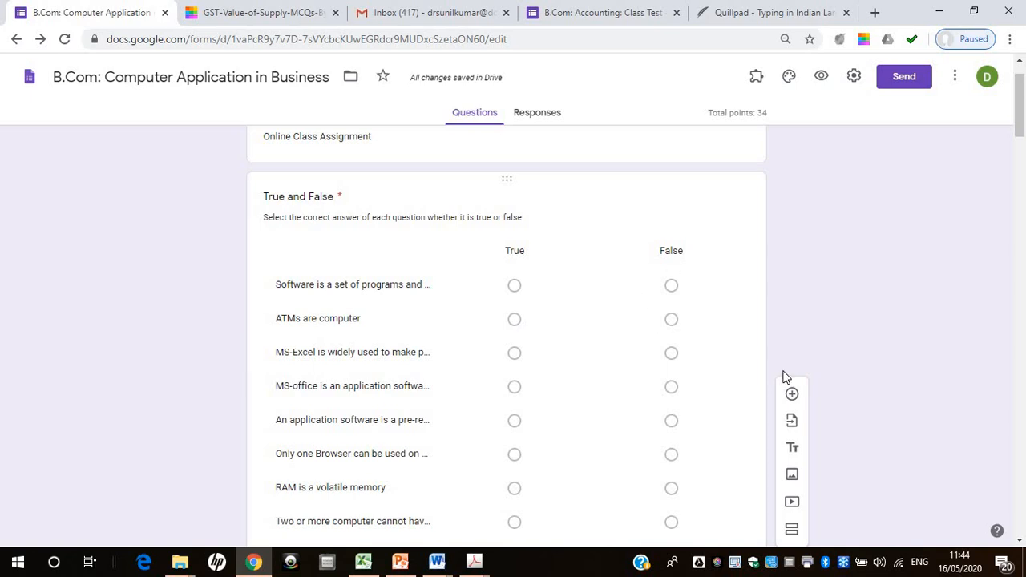
{"action": "left_click_drag", "start_coordinate": [1017, 139], "coordinate": [1020, 305]}
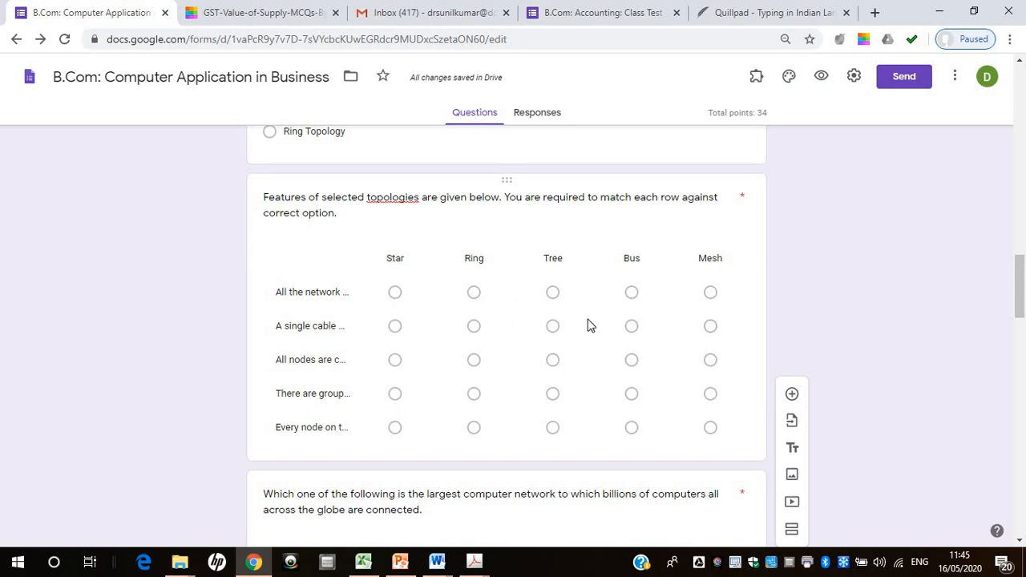
{"action": "left_click_drag", "start_coordinate": [1017, 325], "coordinate": [1021, 468]}
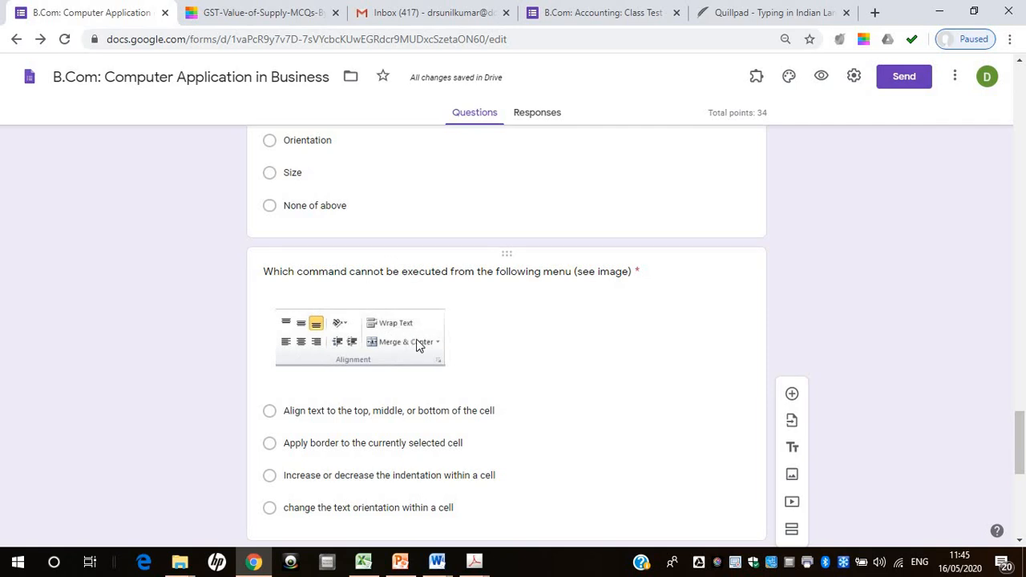
{"action": "left_click_drag", "start_coordinate": [1022, 448], "coordinate": [1022, 503]}
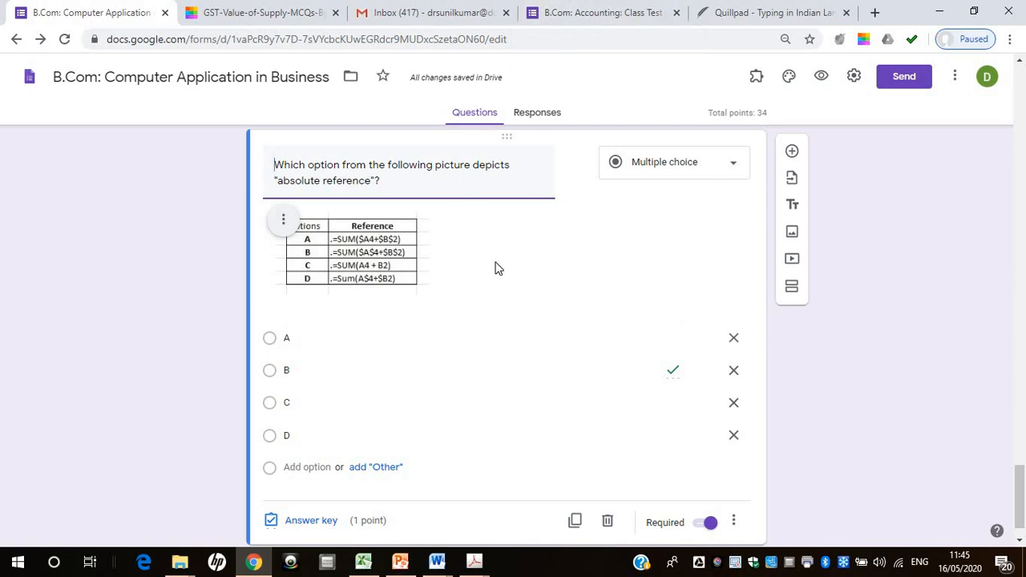
Return to the B.Com: Accounting: Class Test form and add a Multiple choice grid question below the Craft Emporium question
{"action": "left_click", "coordinate": [589, 16]}
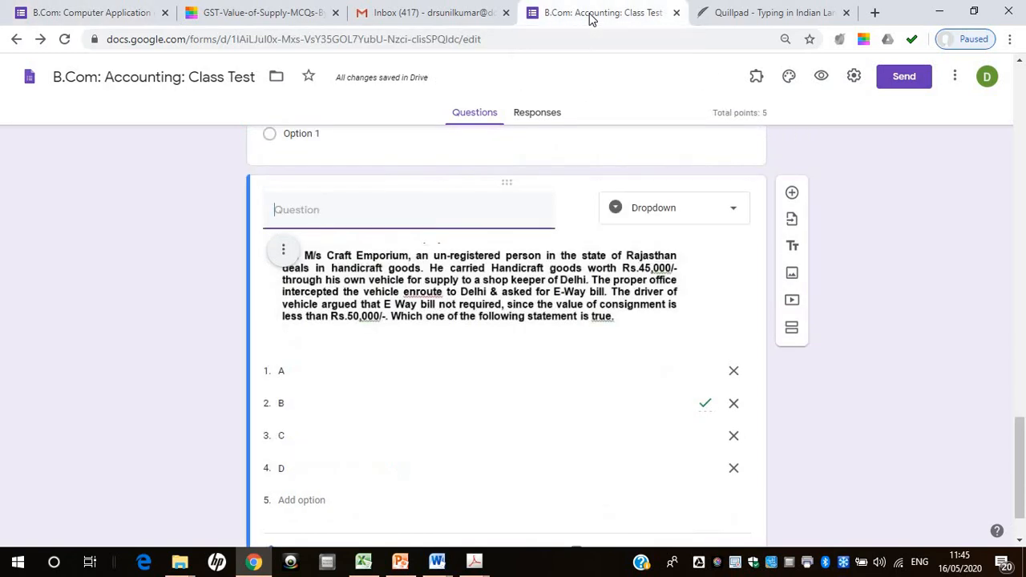
{"action": "left_click", "coordinate": [793, 196]}
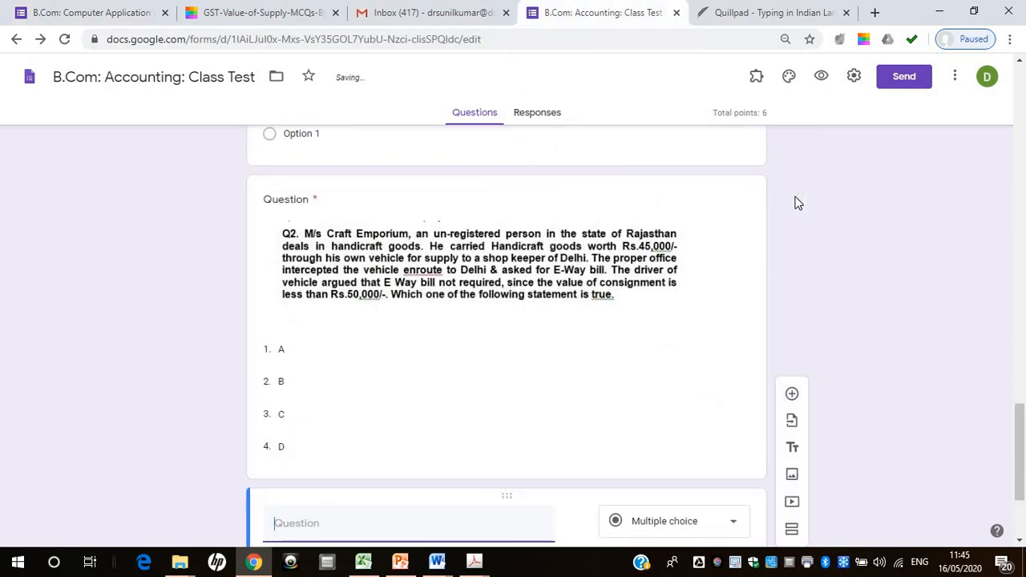
{"action": "scroll", "coordinate": [641, 400], "scroll_direction": "down", "scroll_amount": 2}
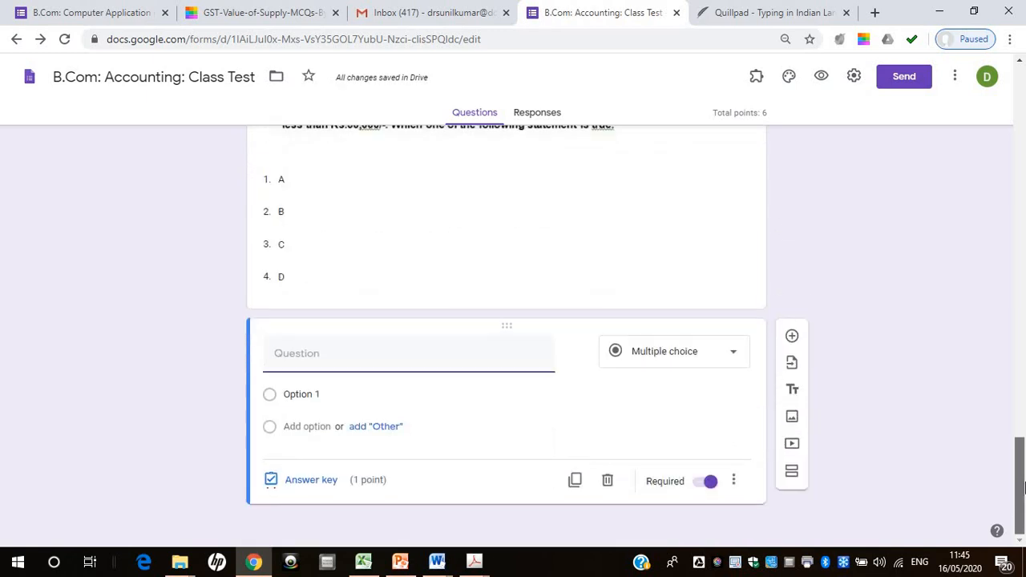
{"action": "left_click", "coordinate": [734, 360]}
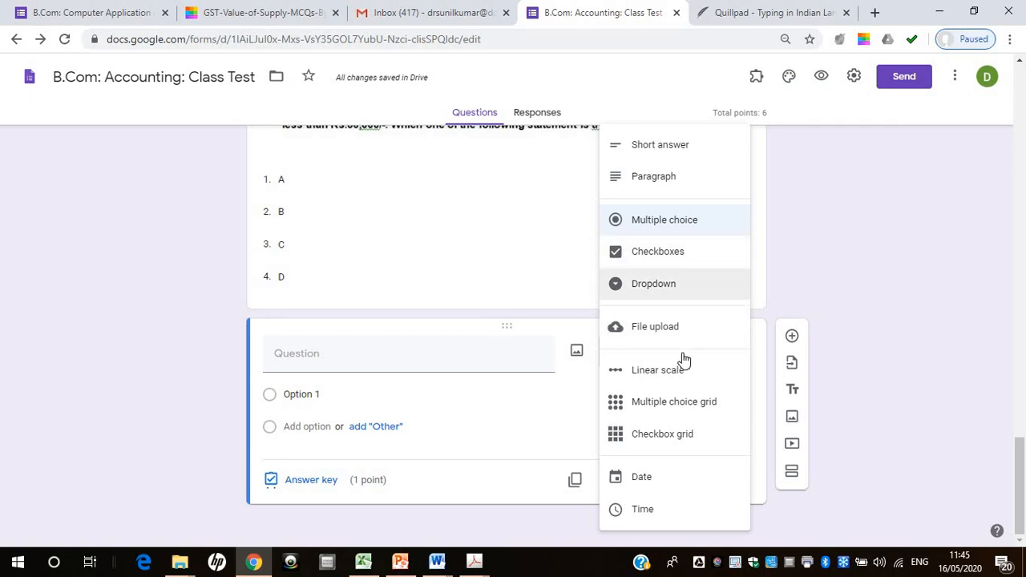
{"action": "left_click", "coordinate": [696, 405]}
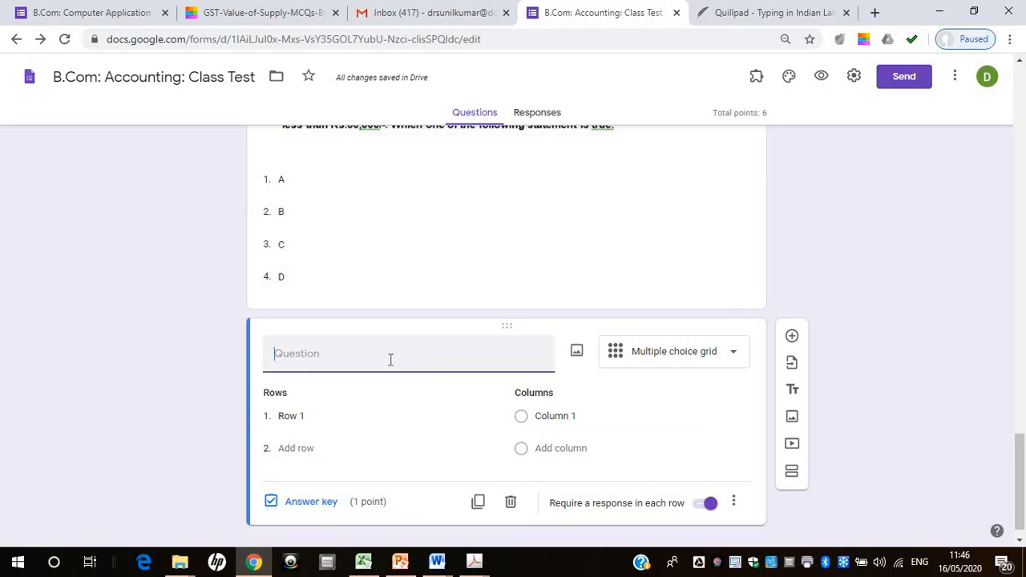
Enter "me kon see lass leta hoon?" as the grid question's text
{"action": "type", "text": "me kon "}
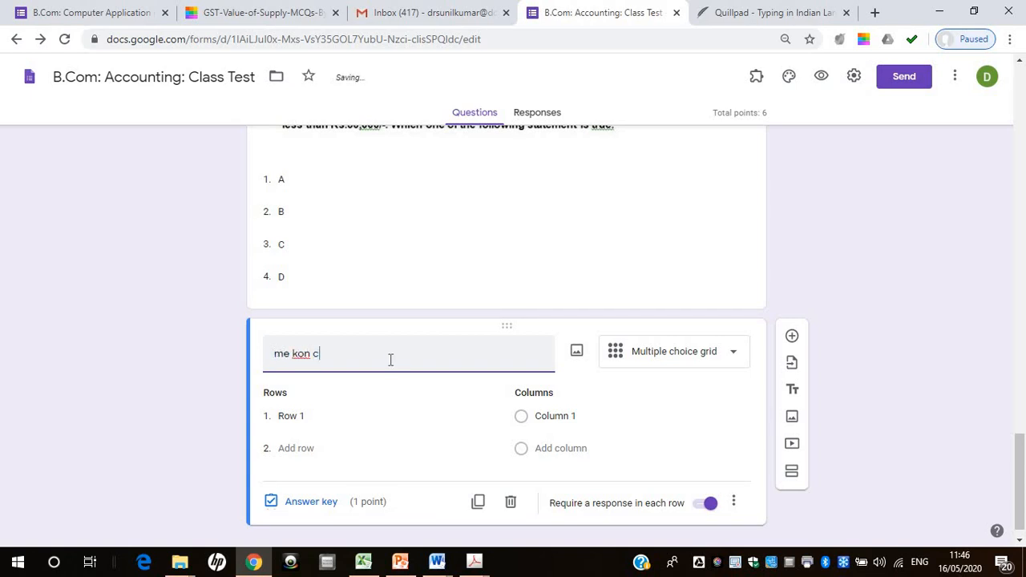
{"action": "type", "text": "c"}
{"action": "key", "text": "BackSpace"}
{"action": "type", "text": "see lass "}
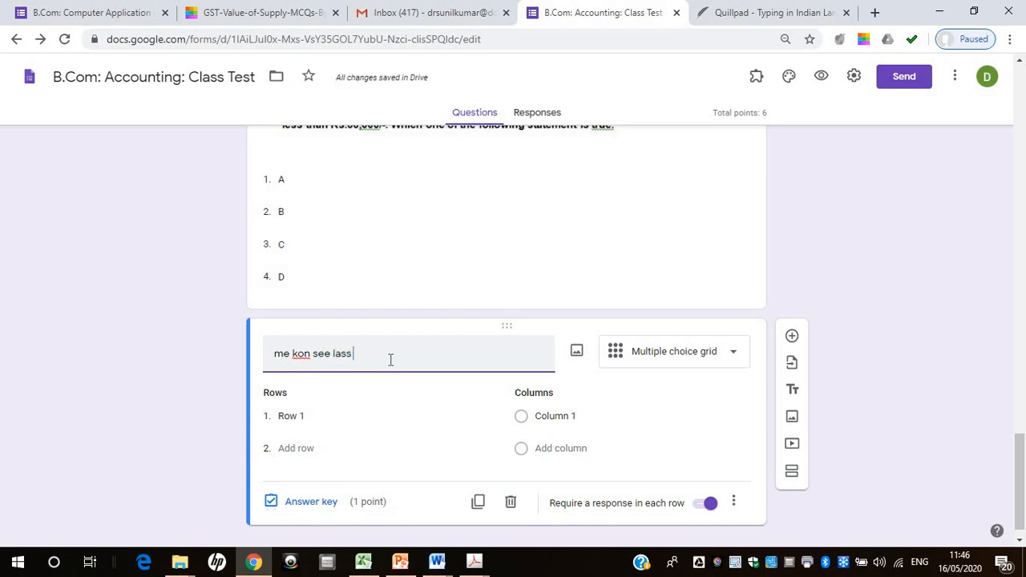
{"action": "type", "text": "leta hoe"}
Set the grid question's columns to B.A. 1st, B.A. 2nd year and B.Com 2nd sem
{"action": "left_click", "coordinate": [589, 416]}
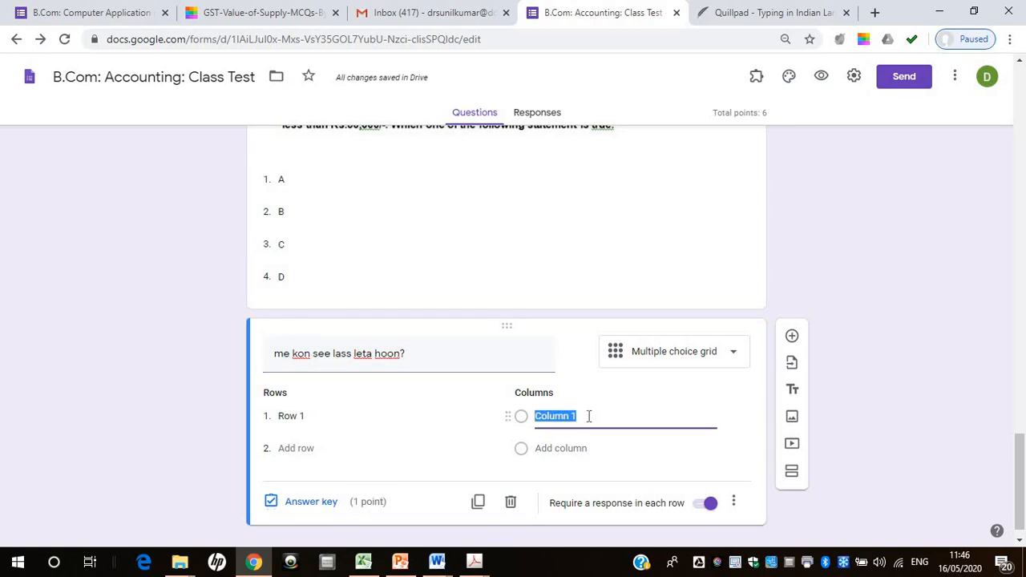
{"action": "type", "text": "1st"}
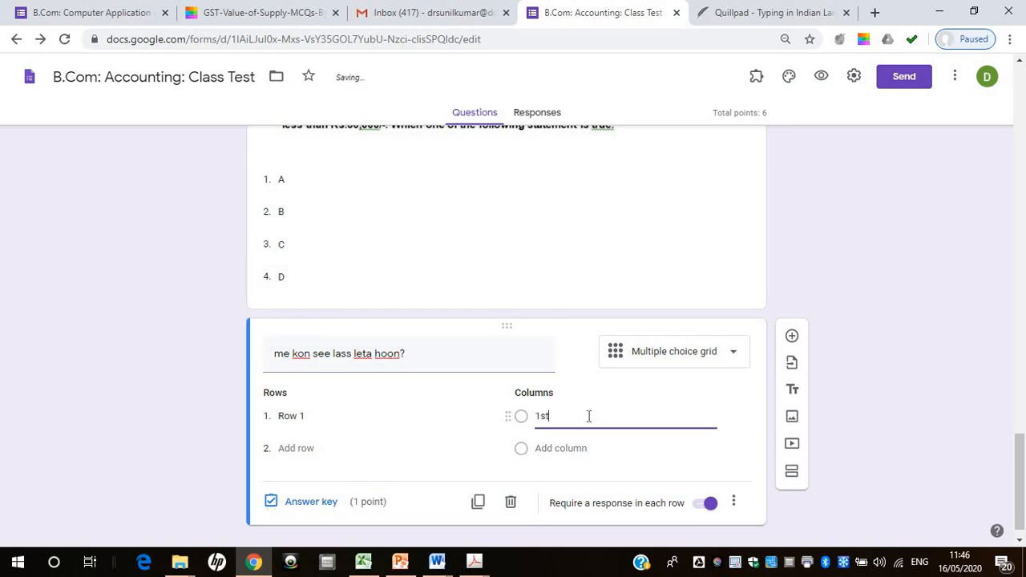
{"action": "type", "text": ".A"}
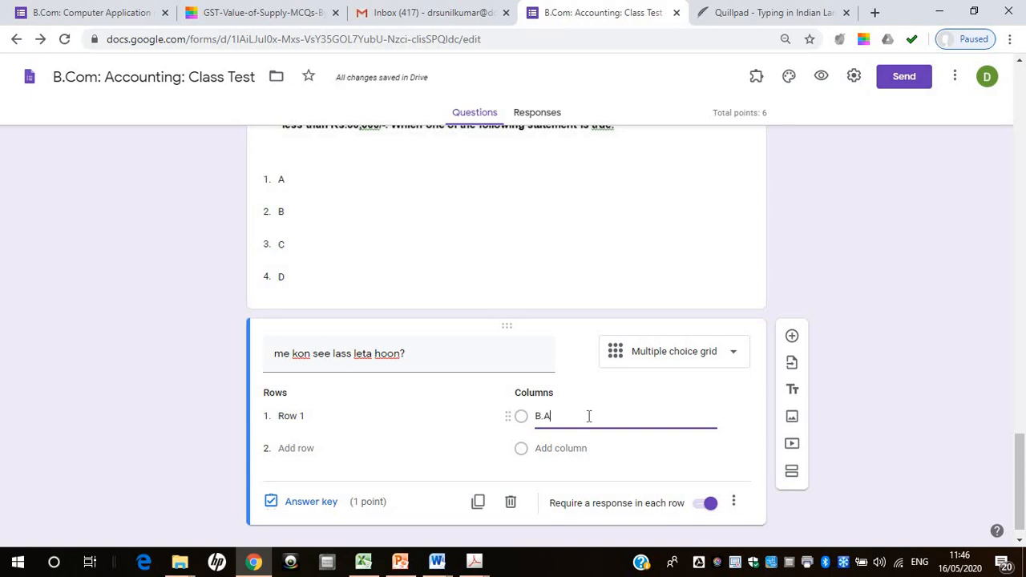
{"action": "type", "text": "."}
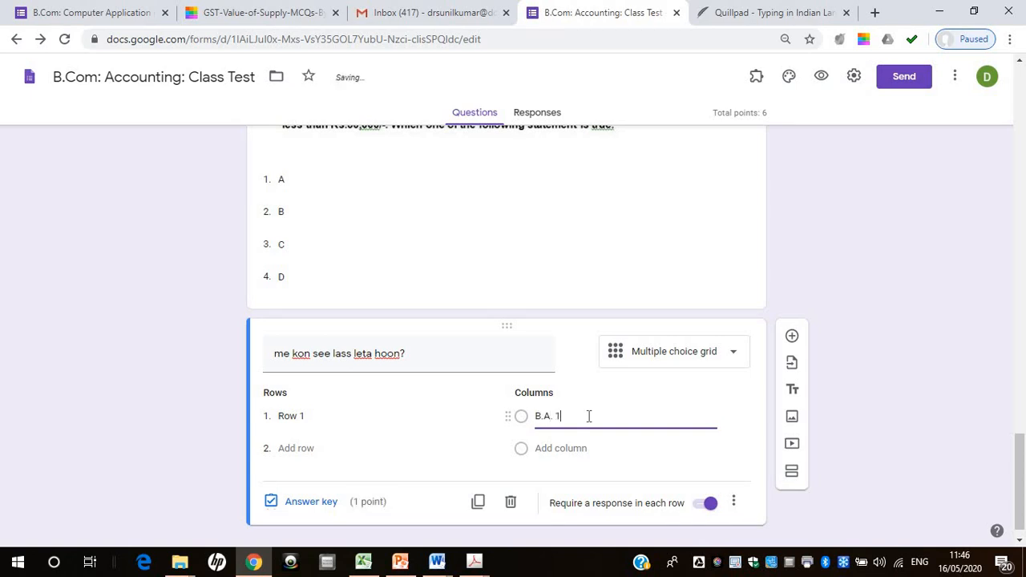
{"action": "type", "text": " 1st"}
{"action": "left_click", "coordinate": [574, 447]}
{"action": "type", "text": "B."}
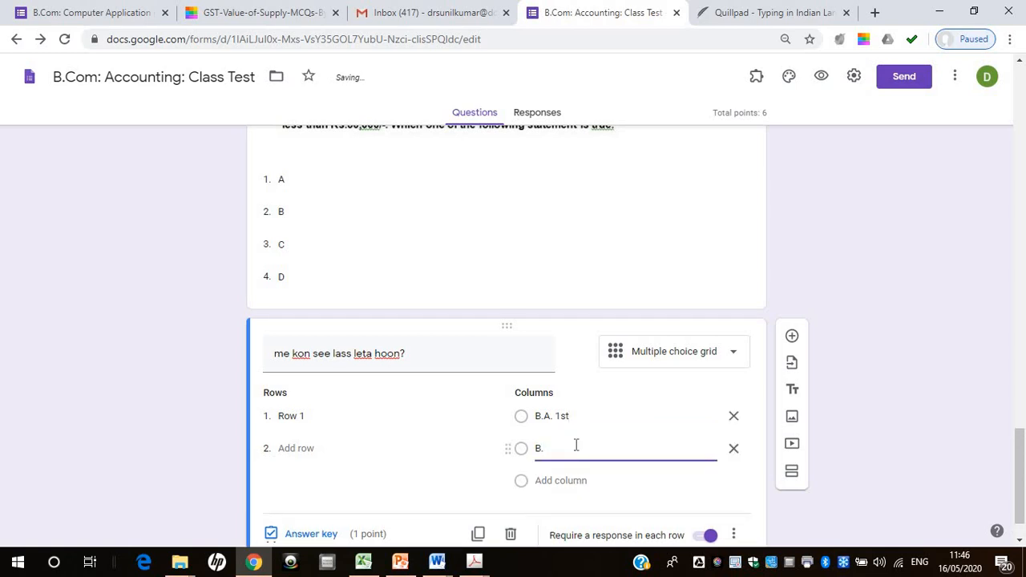
{"action": "type", "text": "A. 2nd year"}
{"action": "left_click", "coordinate": [571, 480]}
{"action": "type", "text": "B.A"}
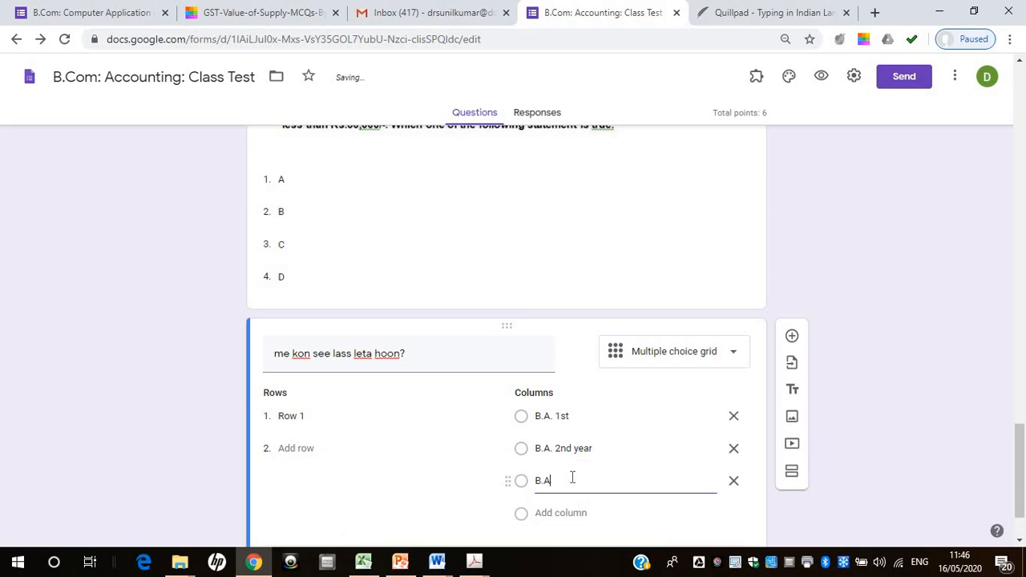
{"action": "key", "text": "BackSpace"}
{"action": "type", "text": "Com 2nd sem"}
Fill the grid question's rows with five students' first names, one per row
{"action": "left_click", "coordinate": [290, 416]}
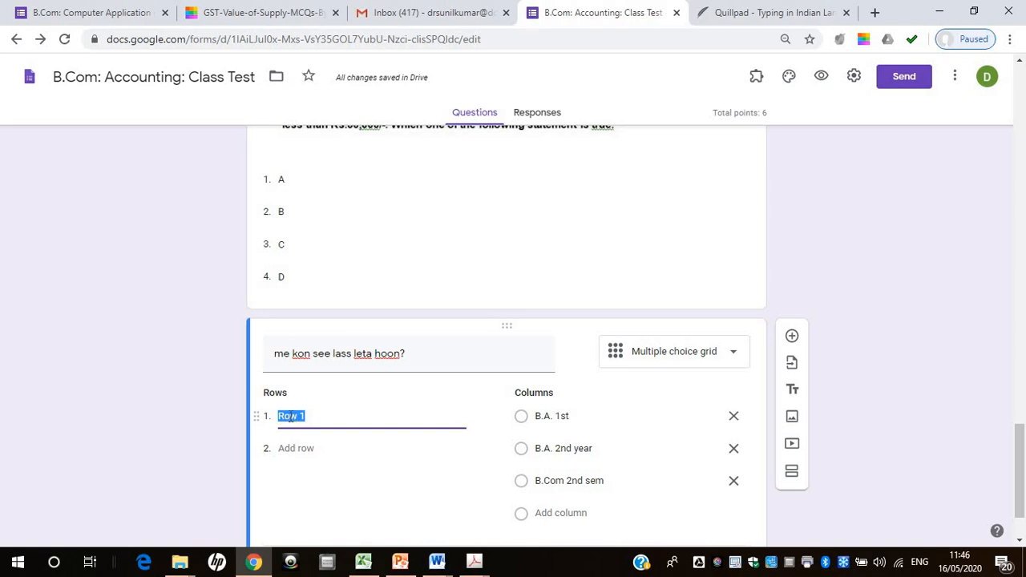
{"action": "type", "text": "Ramesh"}
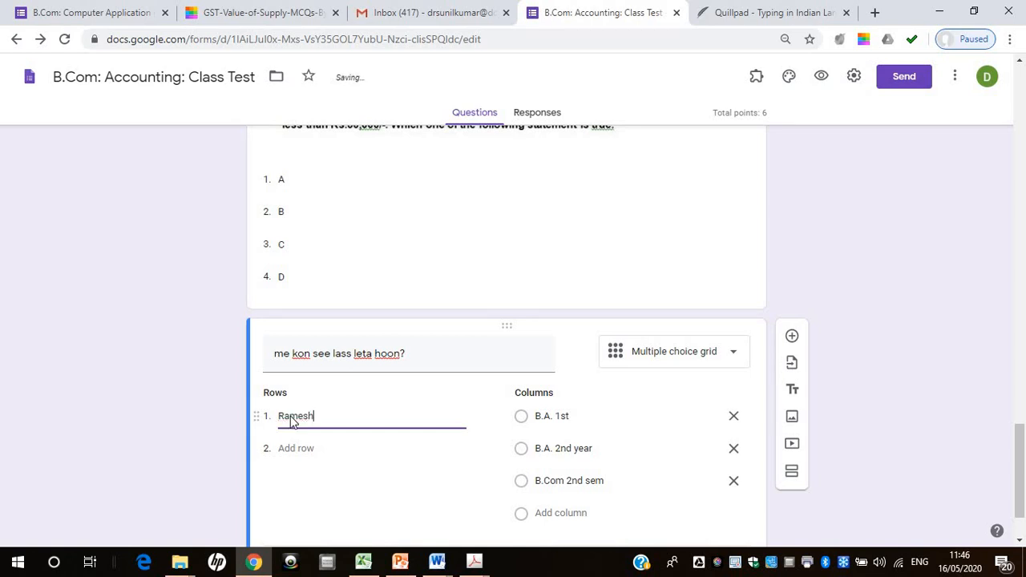
{"action": "left_click", "coordinate": [295, 451]}
{"action": "type", "text": "s"}
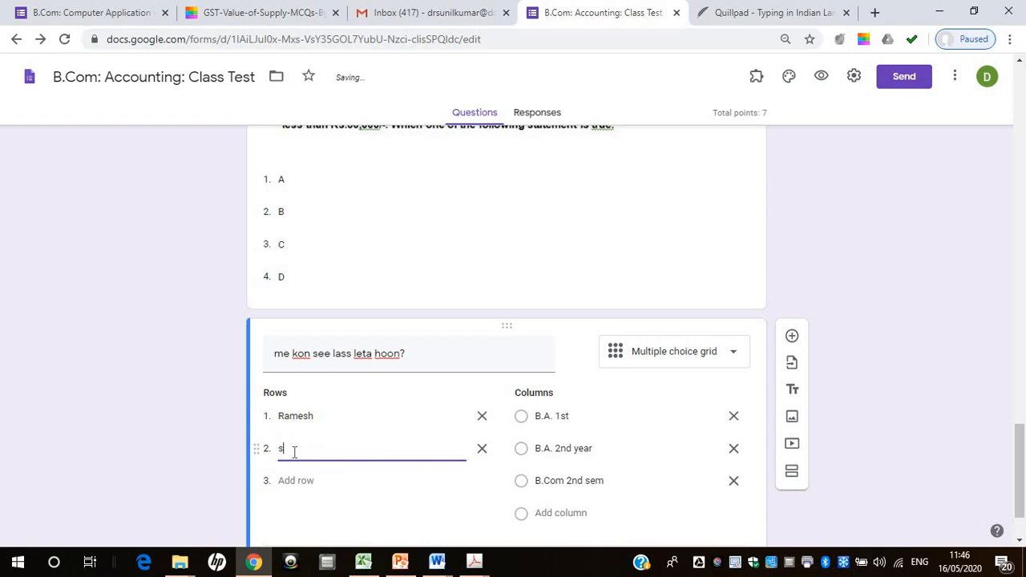
{"action": "type", "text": "Suresh"}
{"action": "left_click", "coordinate": [293, 480]}
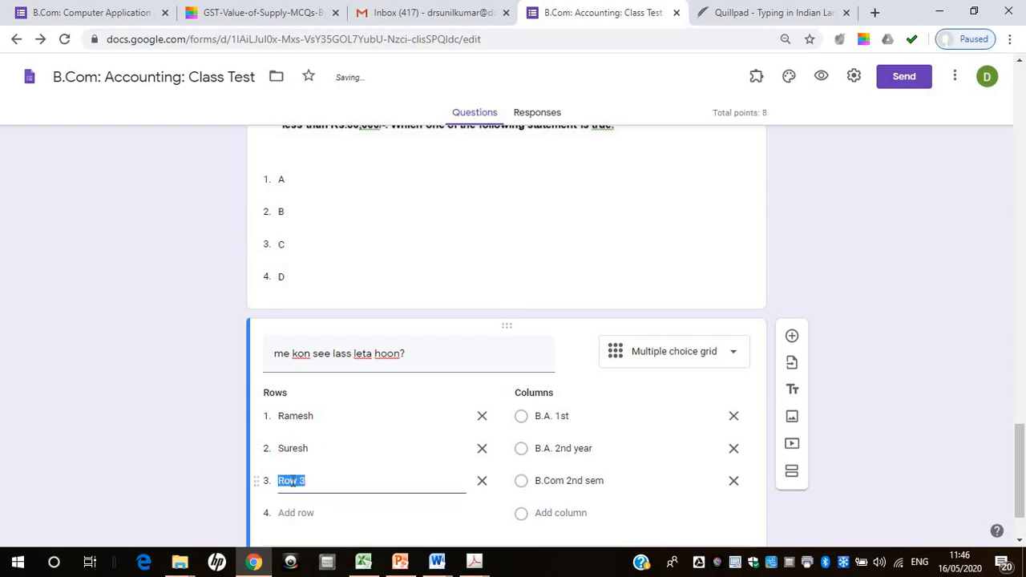
{"action": "type", "text": "Harish"}
{"action": "left_click", "coordinate": [290, 514]}
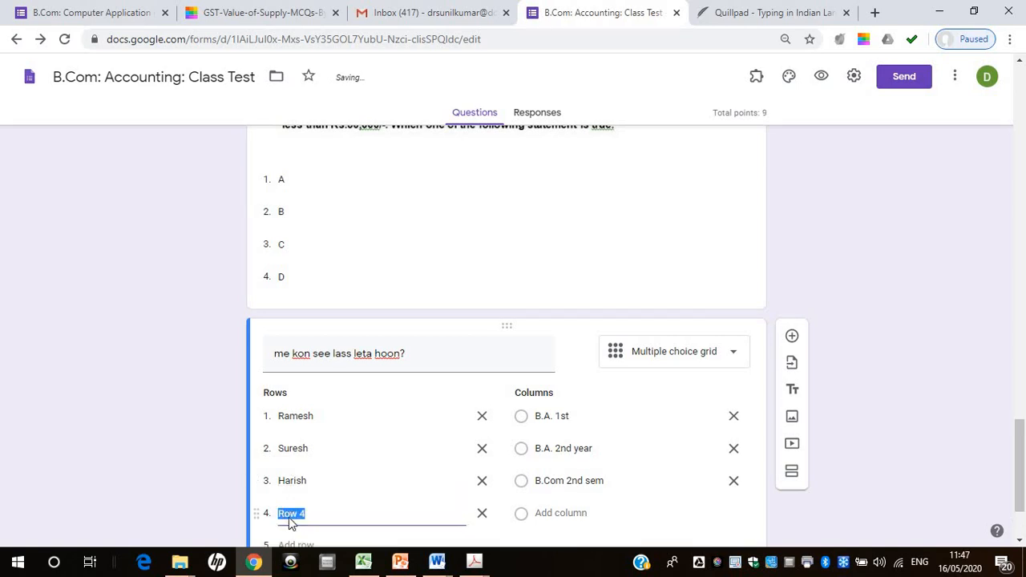
{"action": "type", "text": "Lalita"}
{"action": "left_click", "coordinate": [294, 543]}
{"action": "type", "text": "Ba"}
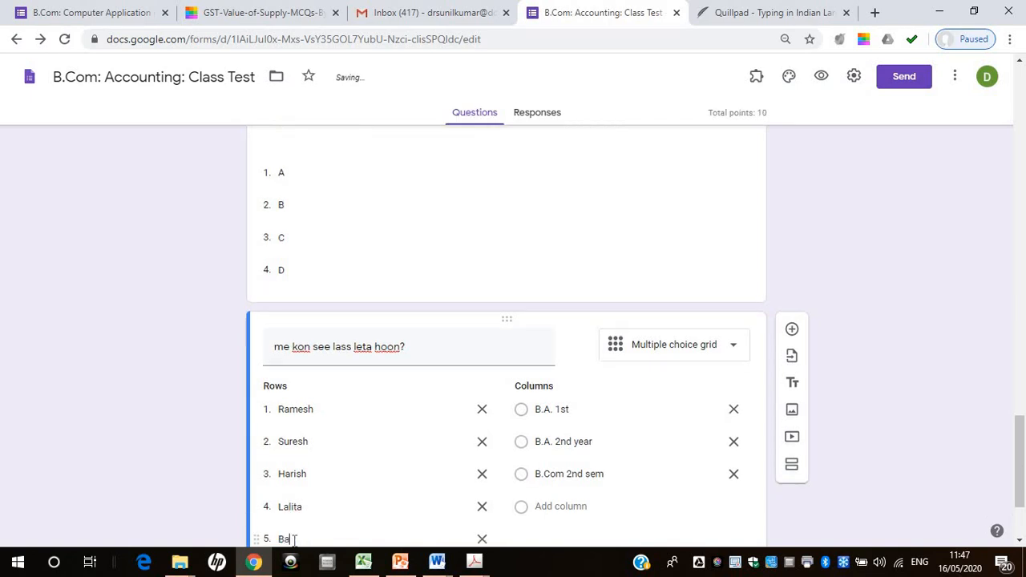
{"action": "type", "text": "bita"}
Set the grid question's answer key, rows one to five: B.A. 2nd year, B.A. 1st, B.Com 2nd sem, B.A. 1st, B.Com 2nd sem
{"action": "scroll", "coordinate": [1021, 430], "scroll_direction": "down", "scroll_amount": 2}
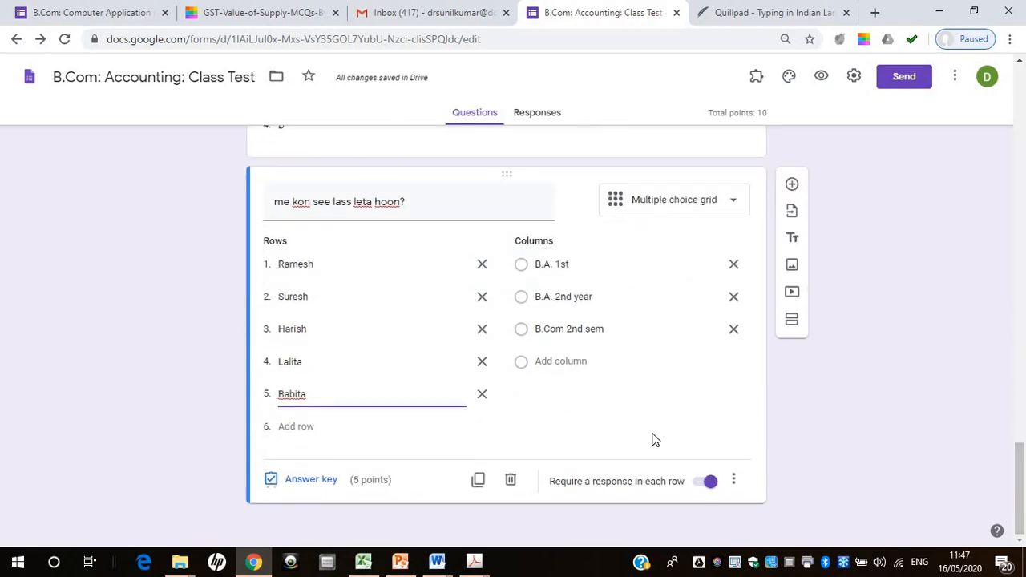
{"action": "left_click", "coordinate": [304, 481]}
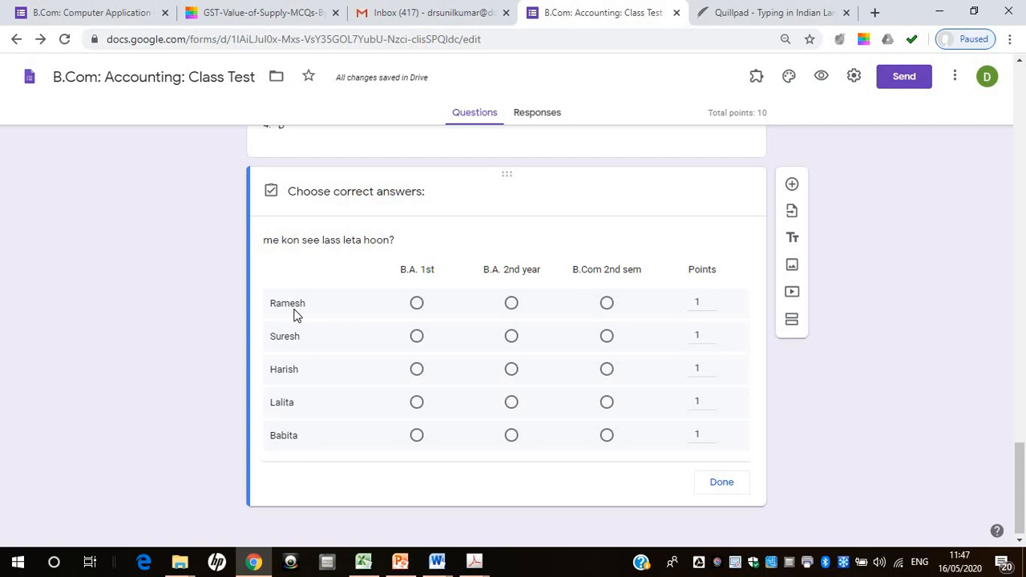
{"action": "left_click", "coordinate": [511, 308]}
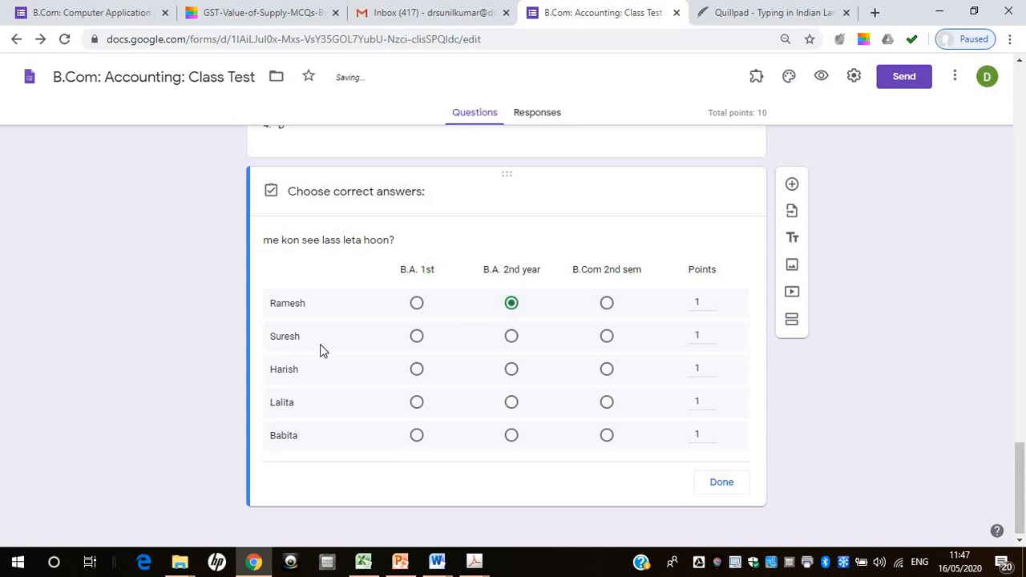
{"action": "left_click", "coordinate": [417, 340]}
{"action": "left_click", "coordinate": [609, 373]}
{"action": "left_click", "coordinate": [416, 407]}
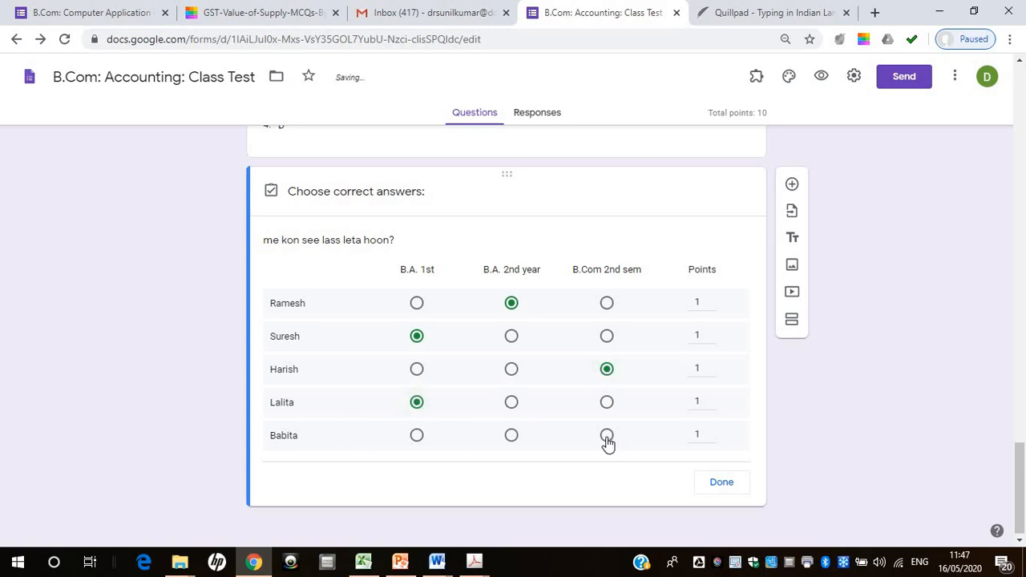
{"action": "left_click", "coordinate": [607, 440]}
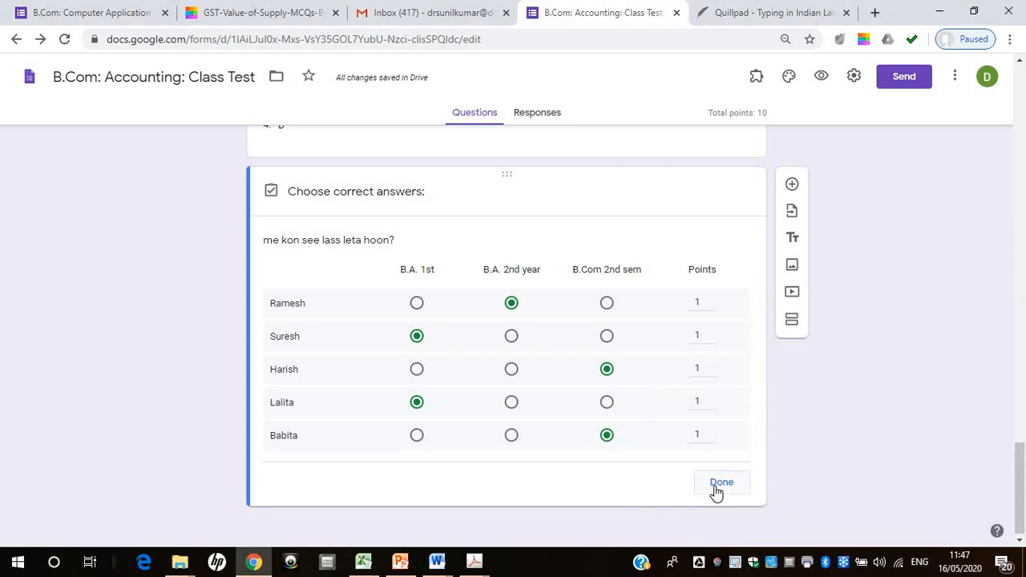
{"action": "left_click", "coordinate": [721, 483]}
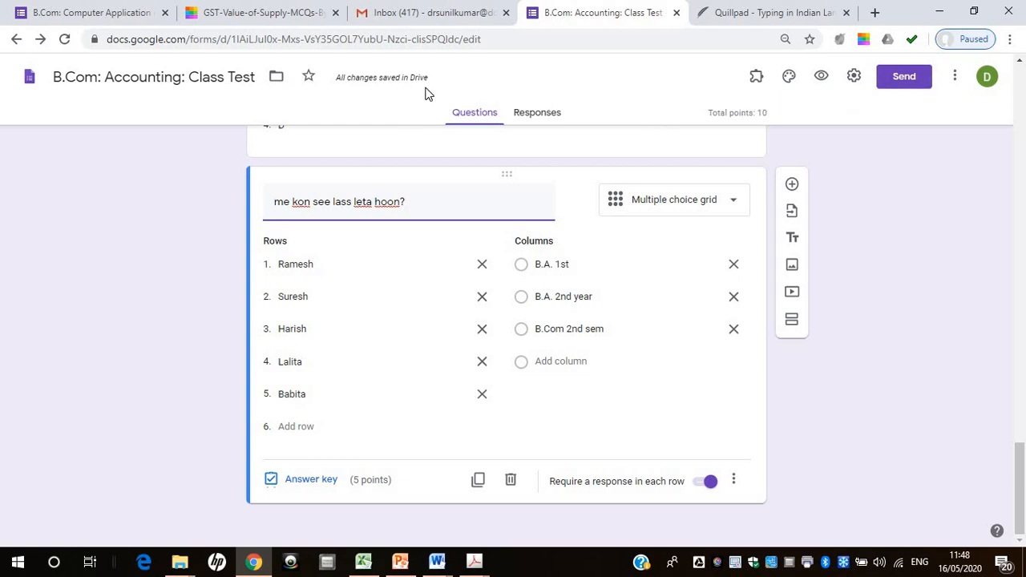
Copy the form's shareable link from the send options, keeping the full-length URL
{"action": "left_click", "coordinate": [901, 81]}
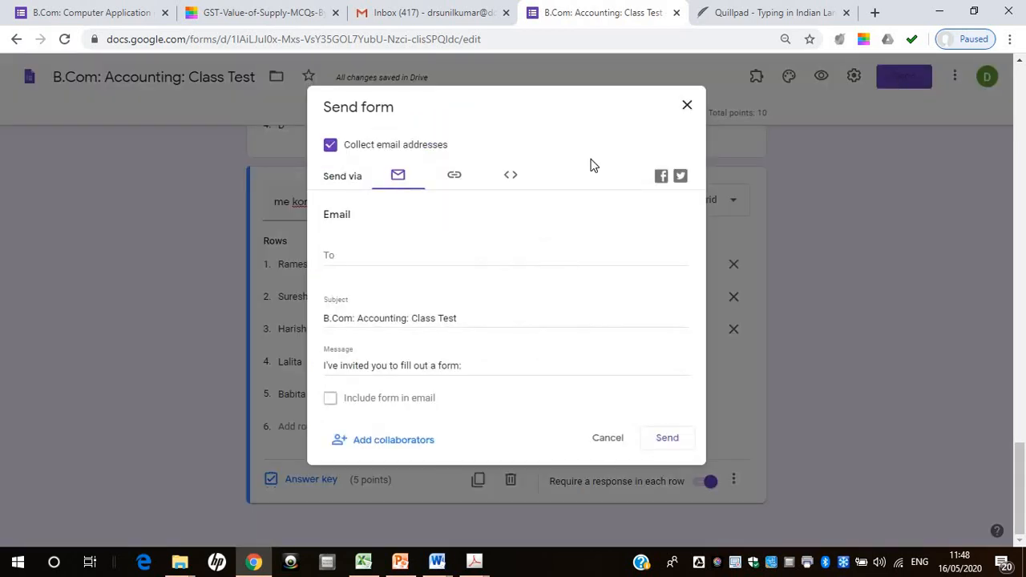
{"action": "left_click", "coordinate": [454, 178]}
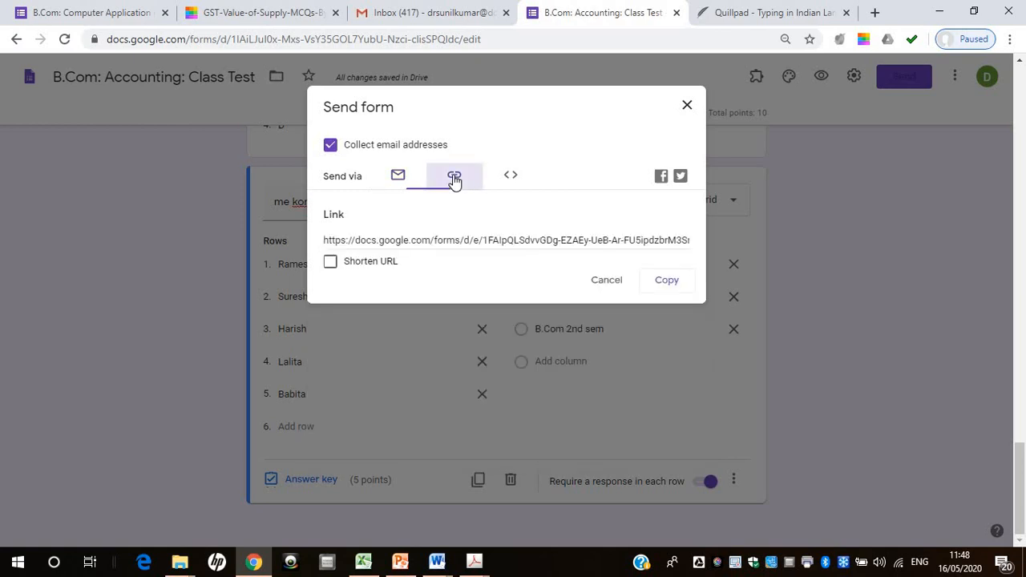
{"action": "left_click", "coordinate": [656, 278]}
{"action": "left_click", "coordinate": [664, 282]}
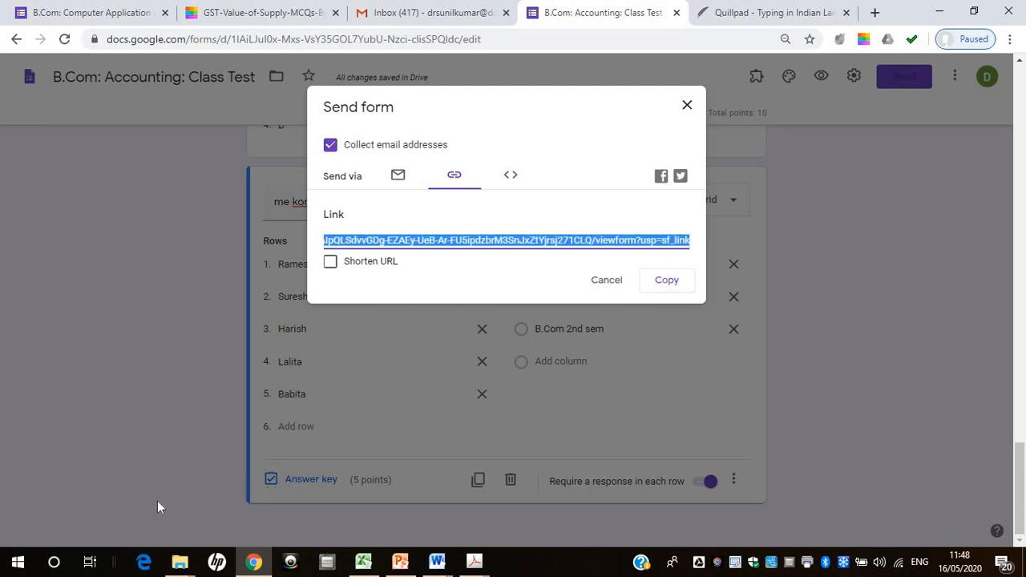
{"action": "left_click", "coordinate": [666, 283]}
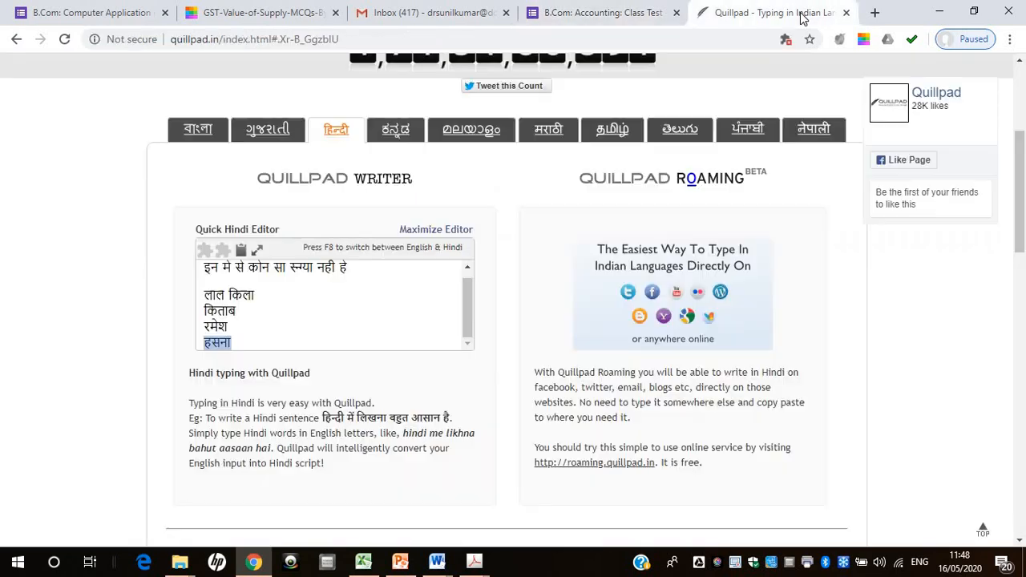
Switch to the Quillpad page and load web.whatsapp.com in its place
{"action": "left_click", "coordinate": [801, 16]}
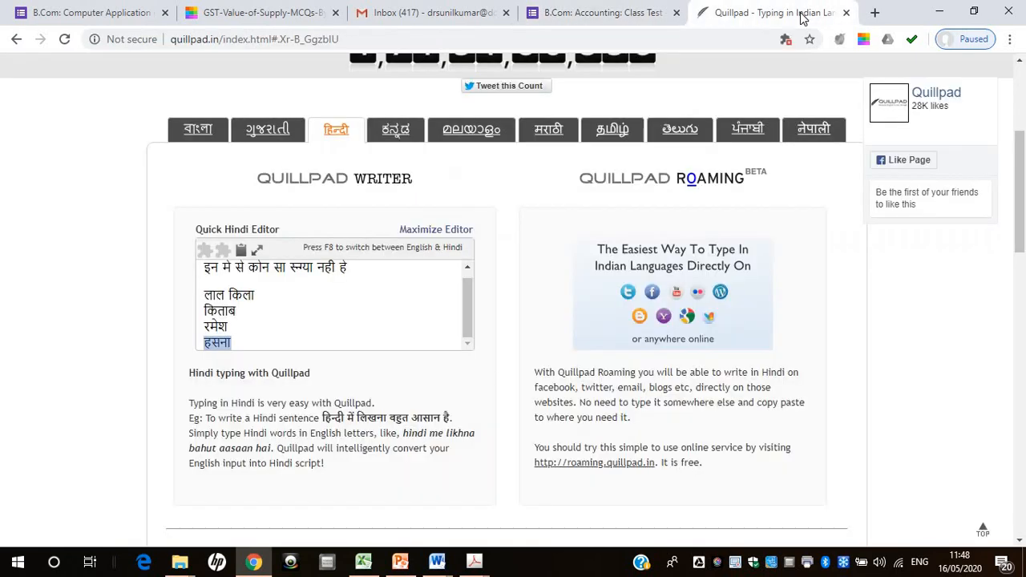
{"action": "left_click", "coordinate": [638, 40]}
{"action": "type", "text": "web"}
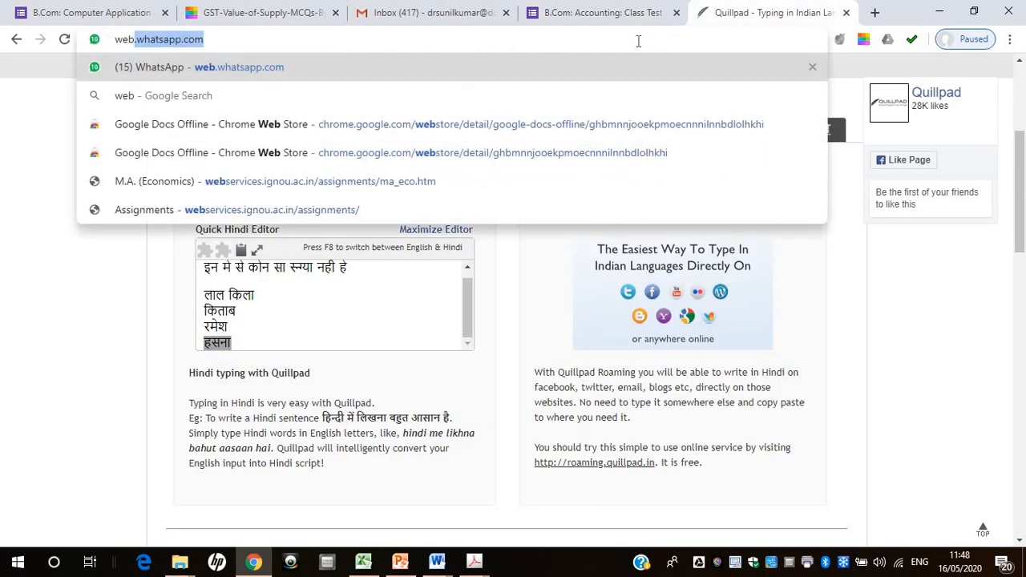
{"action": "key", "text": "Return"}
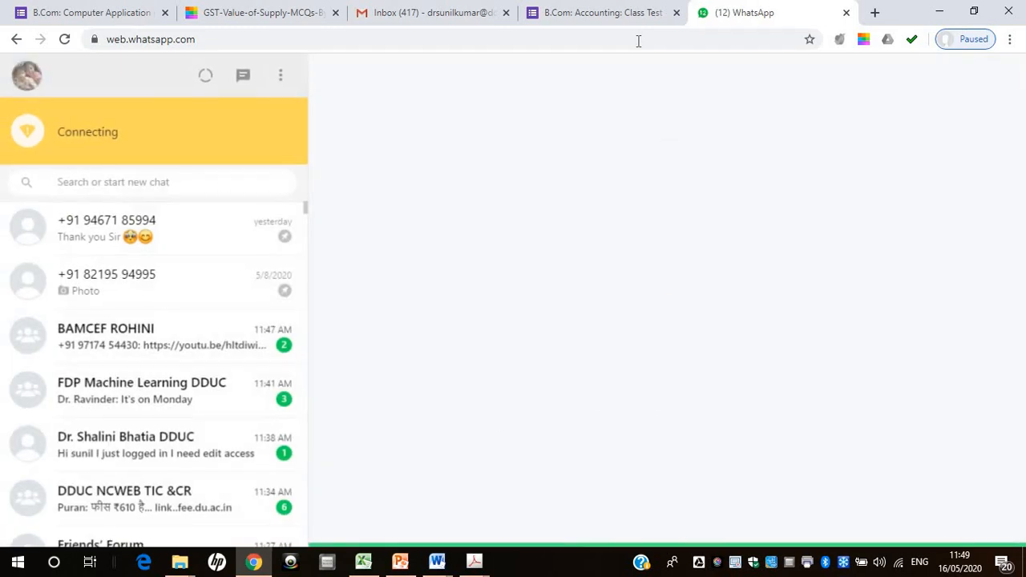
Find the intended contact by name in WhatsApp and send them the copied form link
{"action": "left_click", "coordinate": [136, 185]}
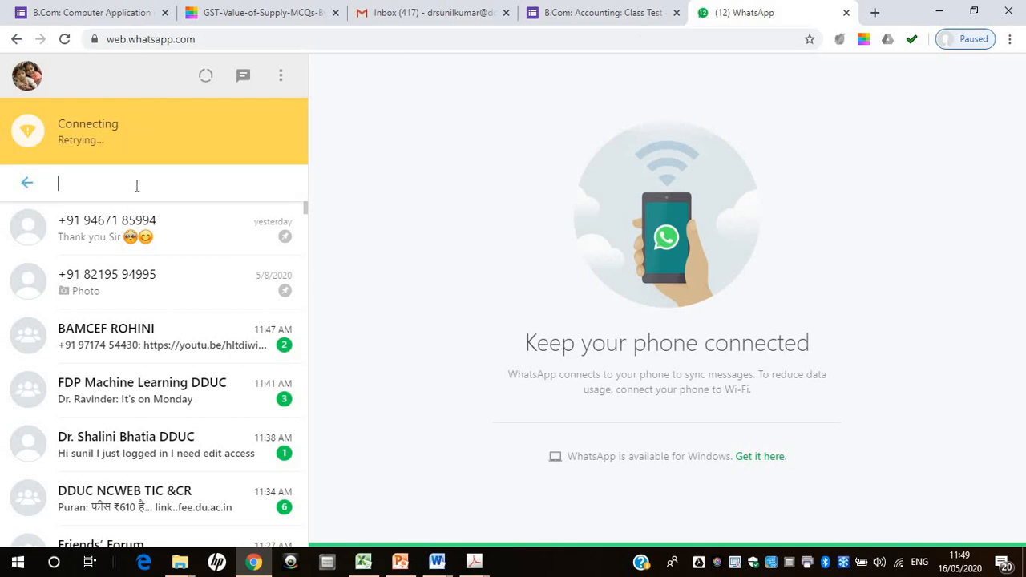
{"action": "type", "text": "vand"}
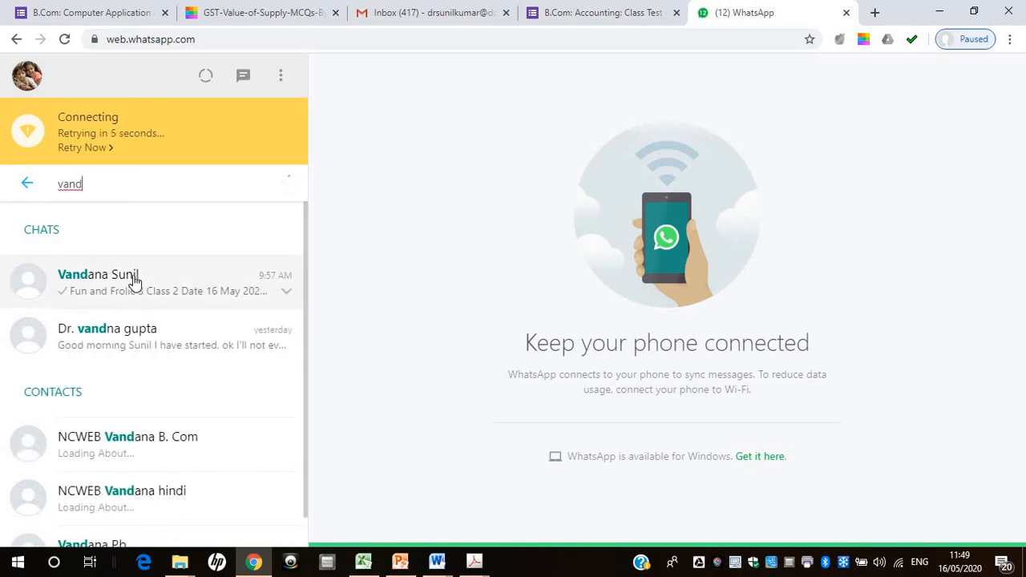
{"action": "left_click", "coordinate": [134, 280]}
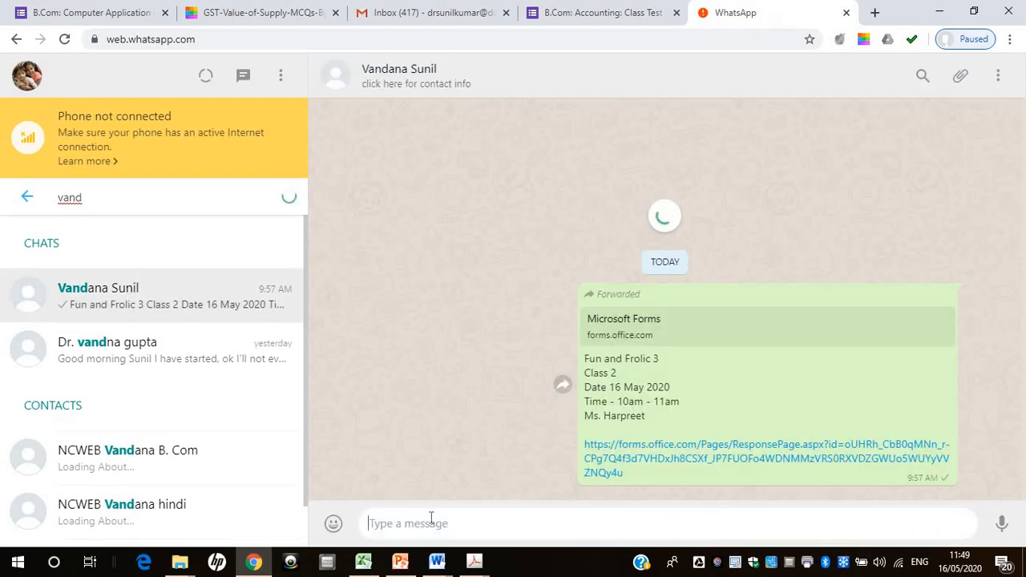
{"action": "key", "text": "ctrl+v"}
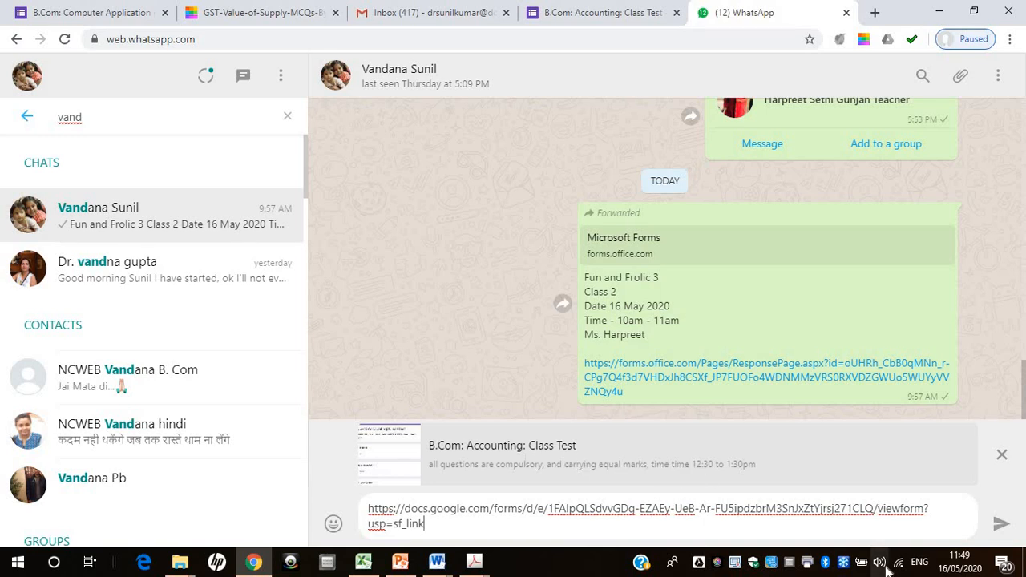
{"action": "left_click", "coordinate": [1000, 528]}
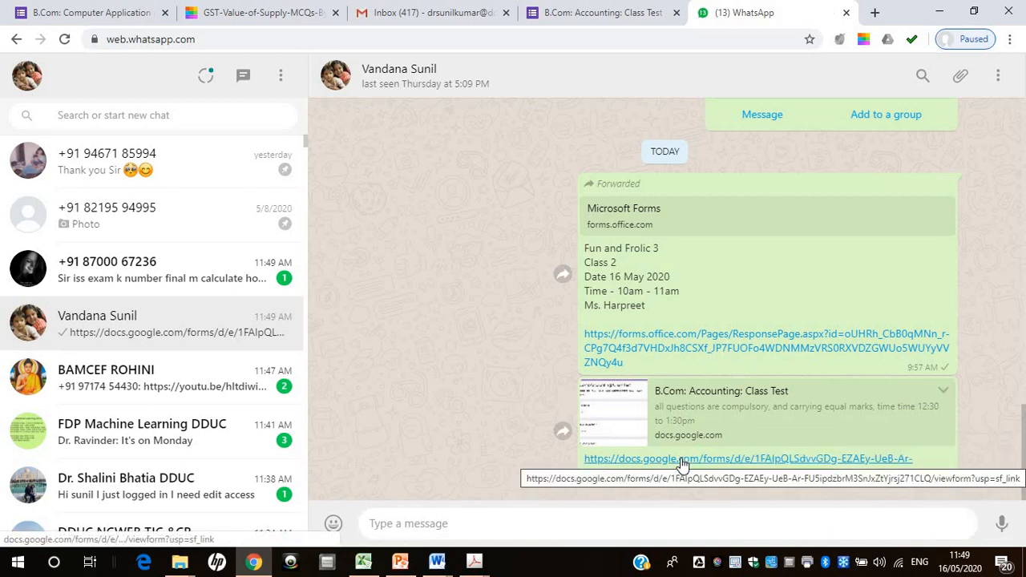
Return to the B.Com: Accounting: Class Test form, close the send options and stop the form from accepting responses
{"action": "left_click", "coordinate": [609, 17]}
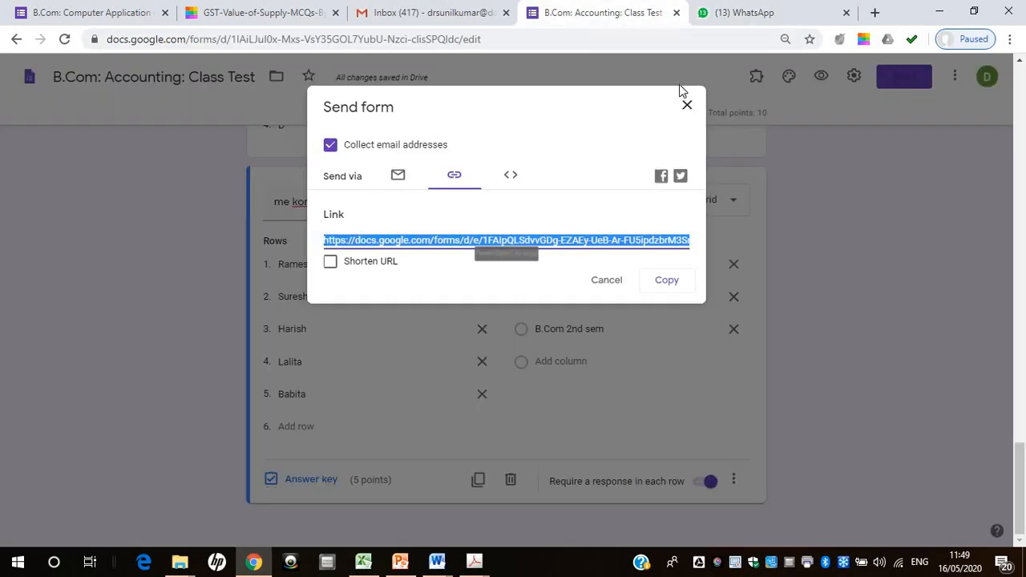
{"action": "left_click", "coordinate": [687, 108]}
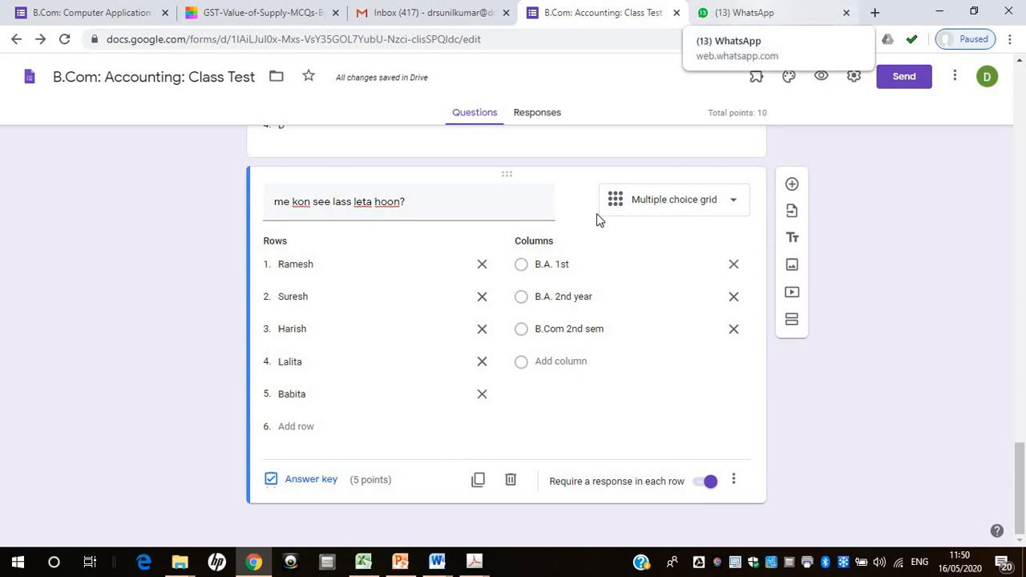
{"action": "left_click", "coordinate": [537, 113]}
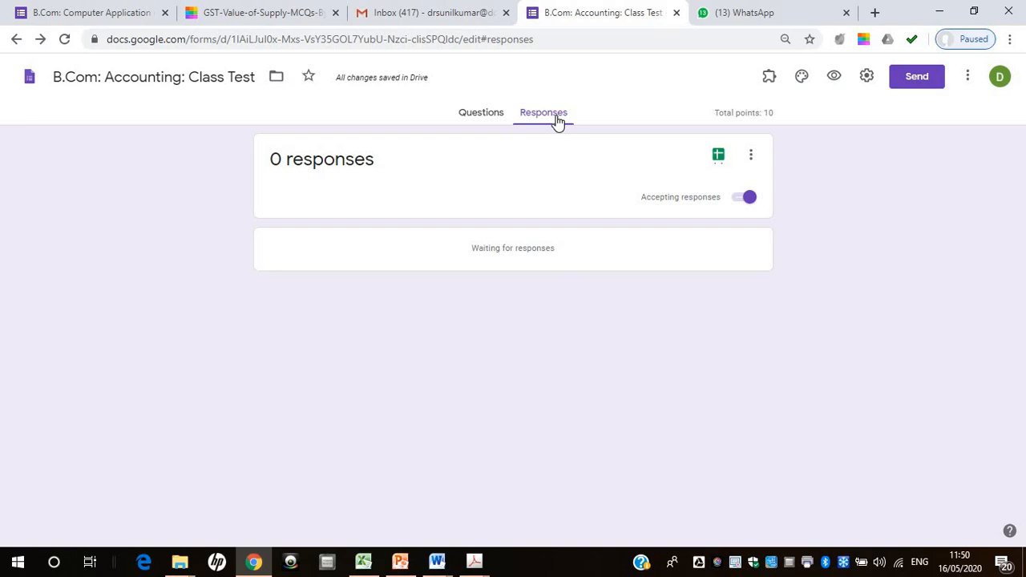
{"action": "left_click", "coordinate": [733, 204]}
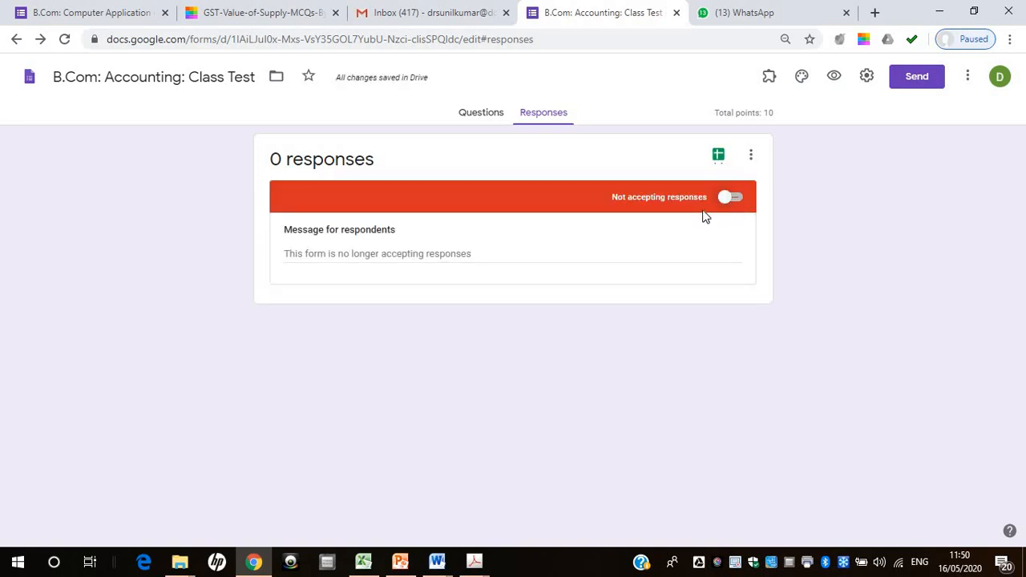
Open the sent class test link from the WhatsApp chat to check what respondents see while responses are off
{"action": "left_click", "coordinate": [776, 11]}
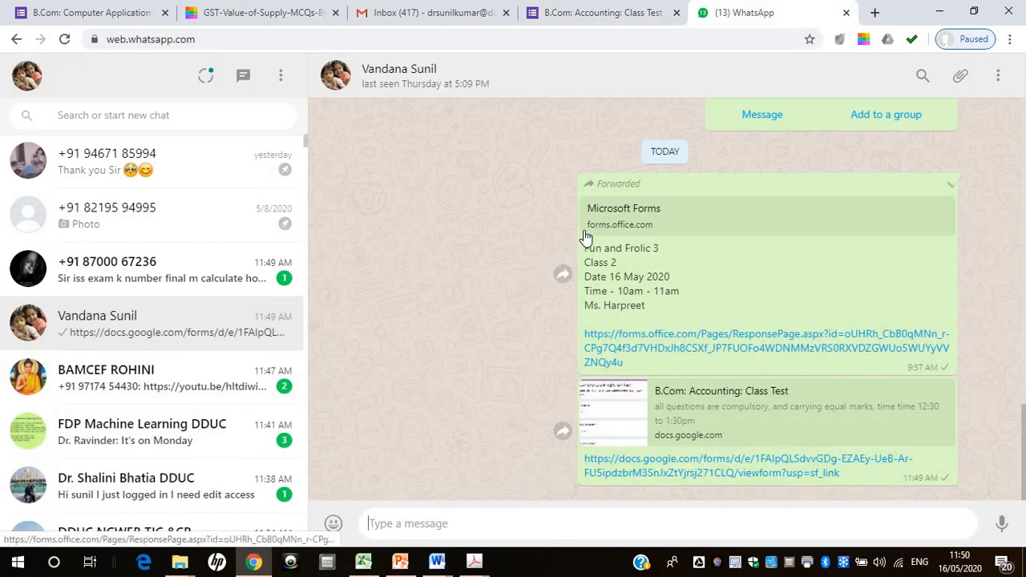
{"action": "left_click", "coordinate": [605, 11]}
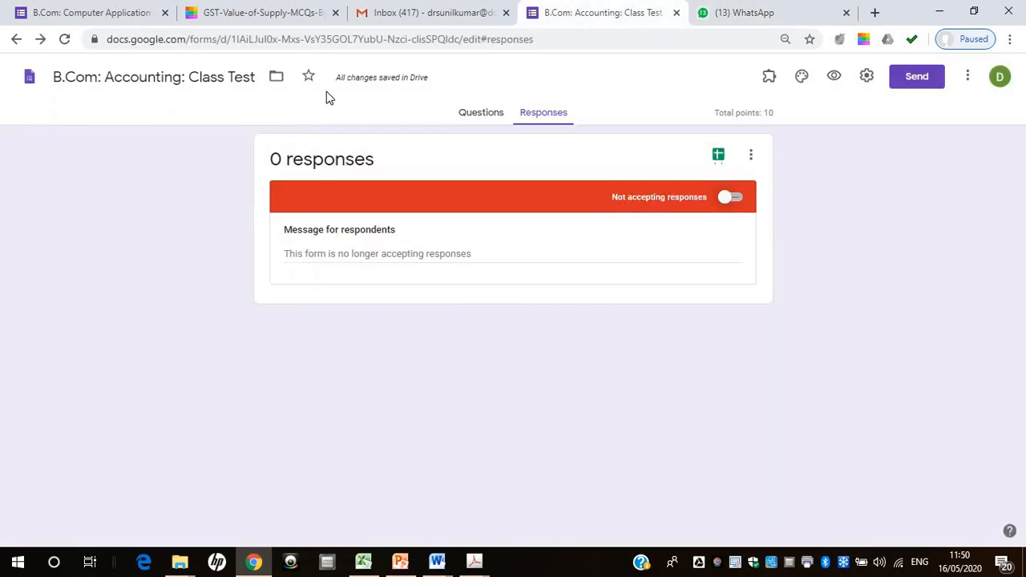
{"action": "left_click", "coordinate": [761, 15]}
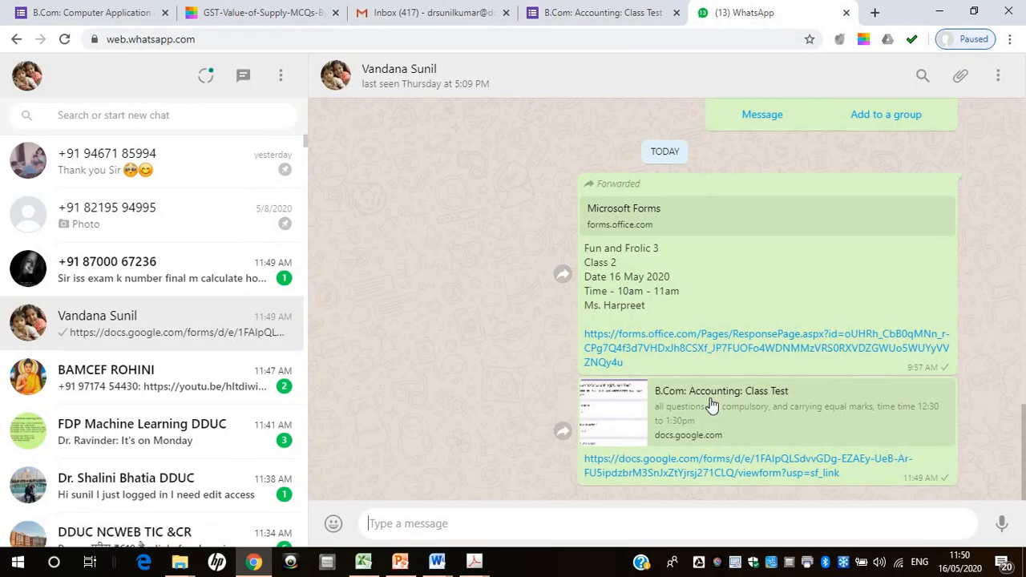
{"action": "left_click", "coordinate": [725, 460]}
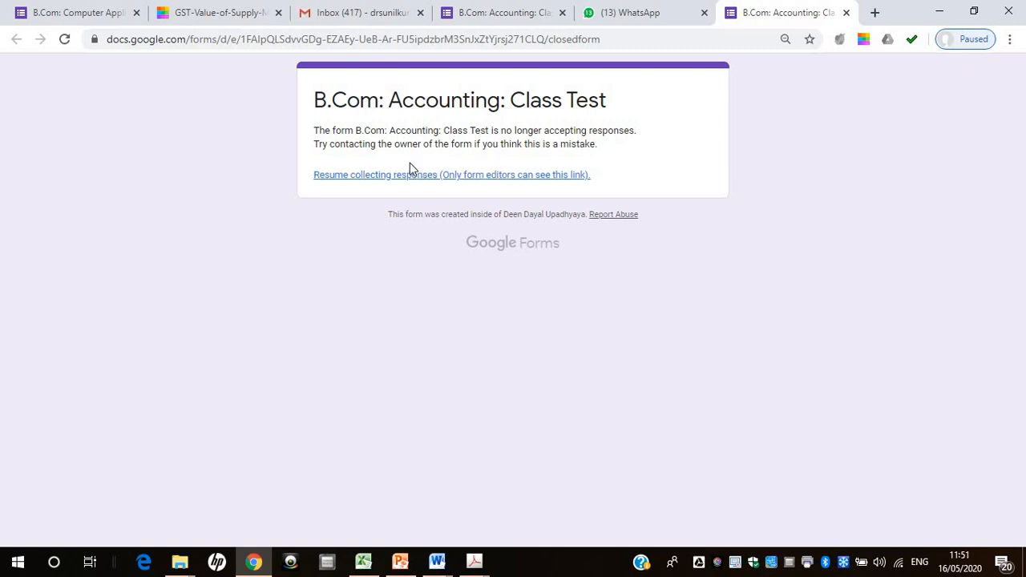
{"action": "left_click", "coordinate": [620, 16]}
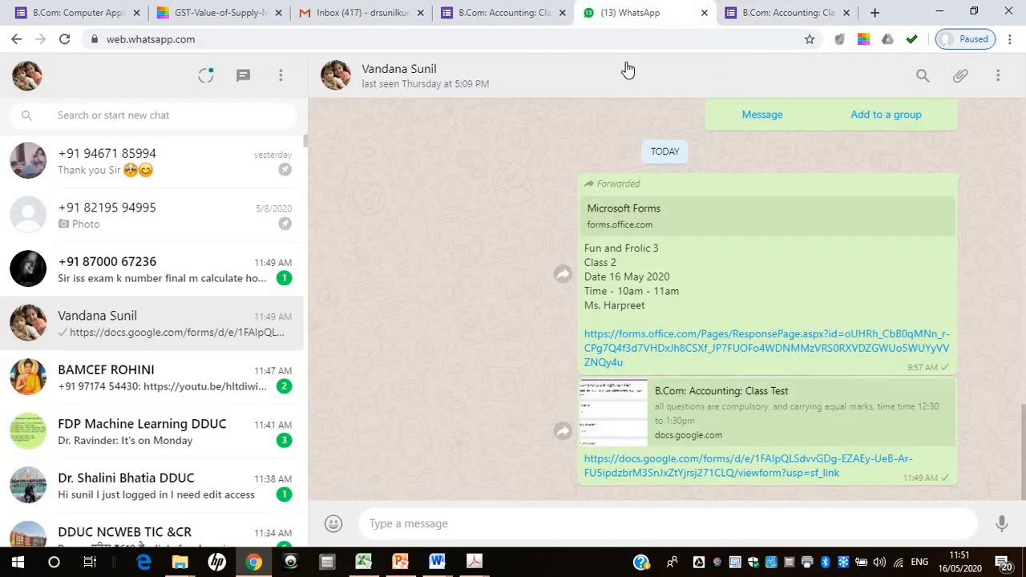
Go back to the class test form's responses and turn accepting responses on again
{"action": "left_click", "coordinate": [505, 16]}
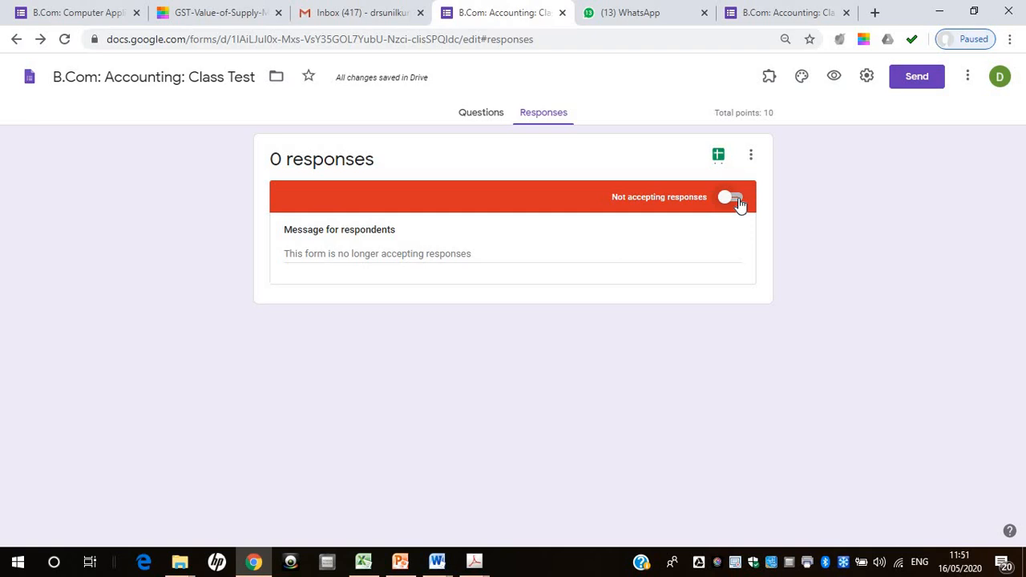
{"action": "left_click", "coordinate": [735, 199]}
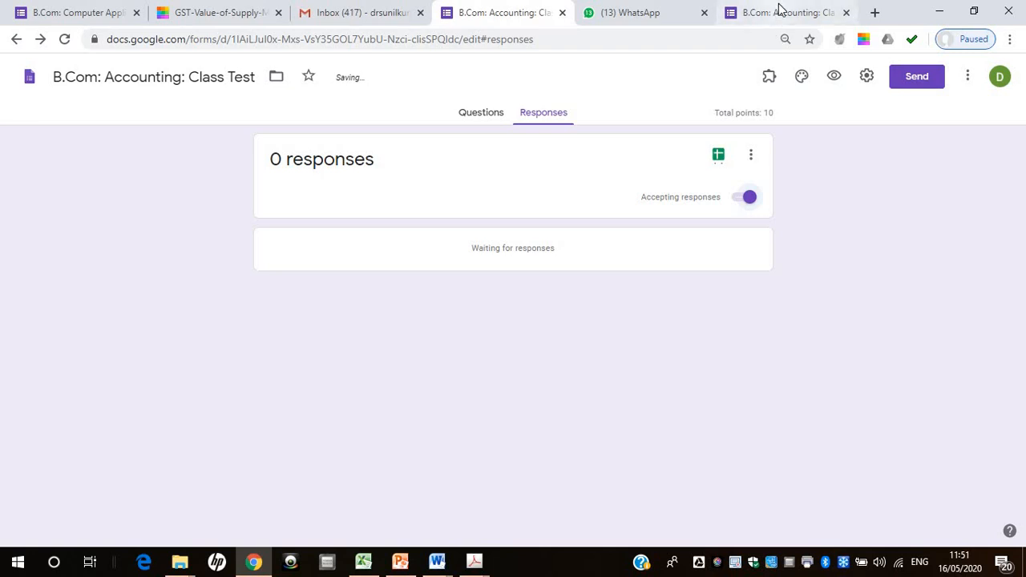
{"action": "left_click", "coordinate": [749, 196]}
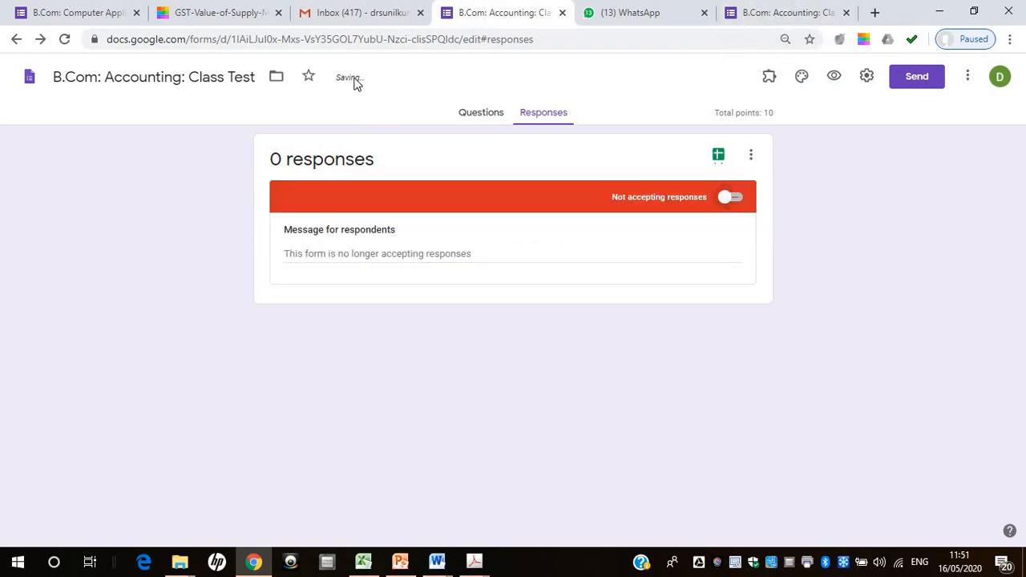
{"action": "left_click", "coordinate": [732, 197]}
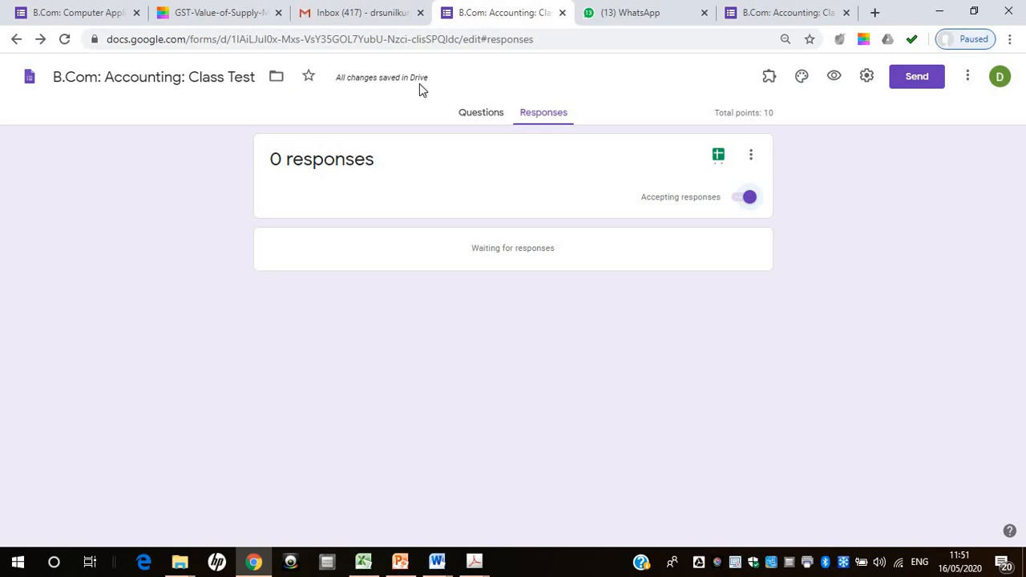
Reopen the class test link from the WhatsApp chat to view the live form as a respondent
{"action": "left_click", "coordinate": [766, 14]}
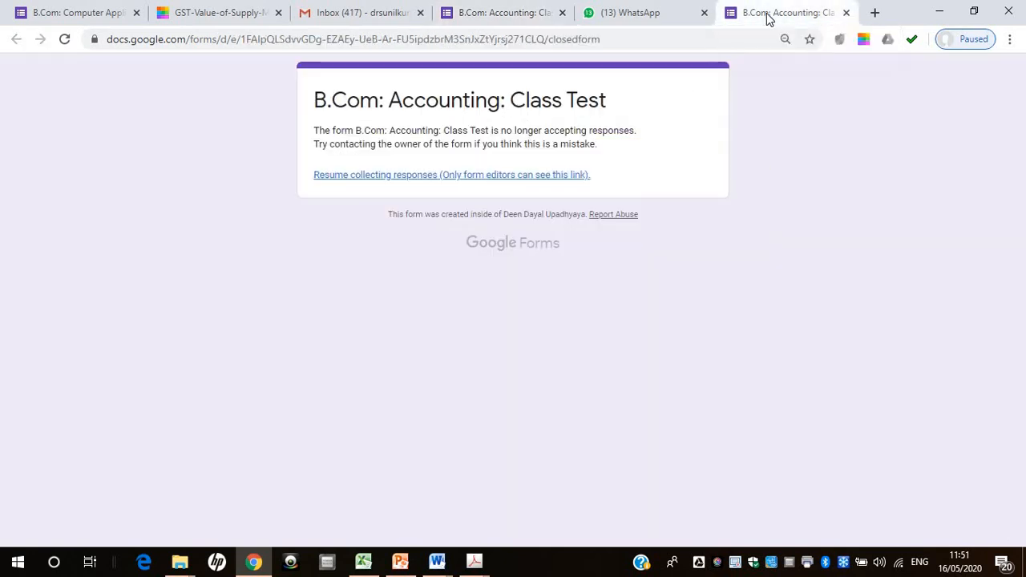
{"action": "left_click", "coordinate": [629, 14]}
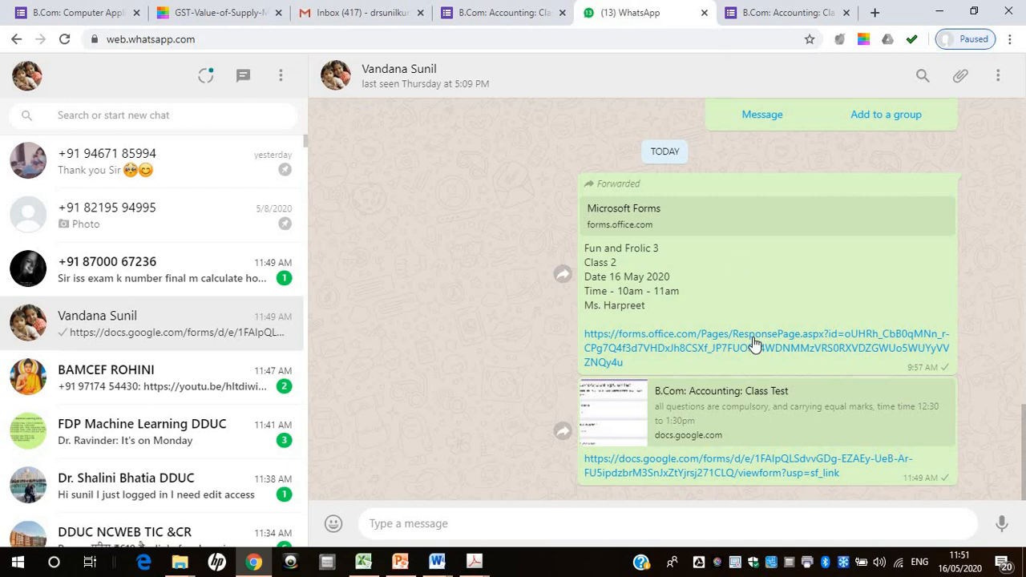
{"action": "left_click", "coordinate": [758, 466]}
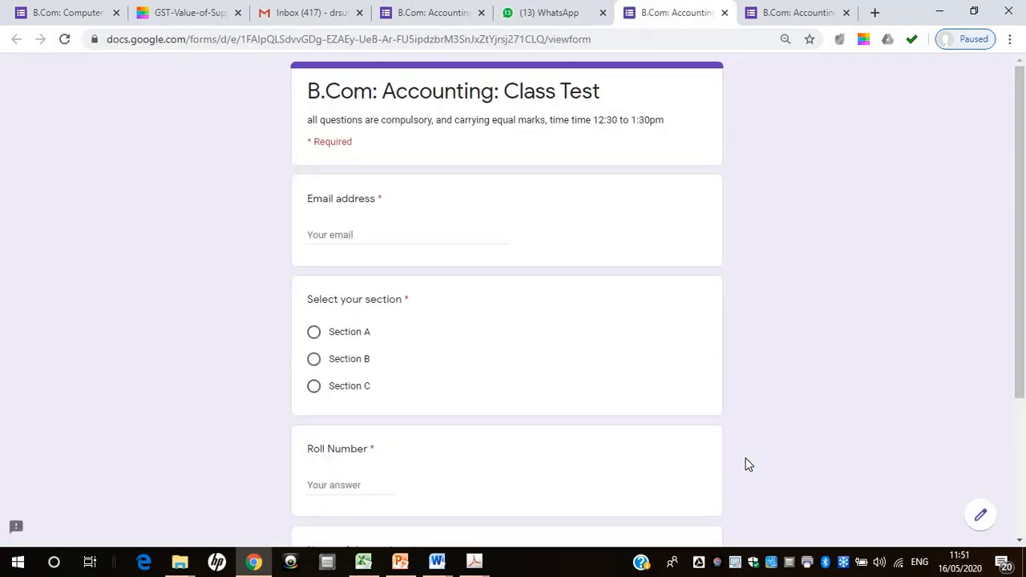
In the live class test form, enter the respondent's email address and select Section A
{"action": "left_click", "coordinate": [795, 12]}
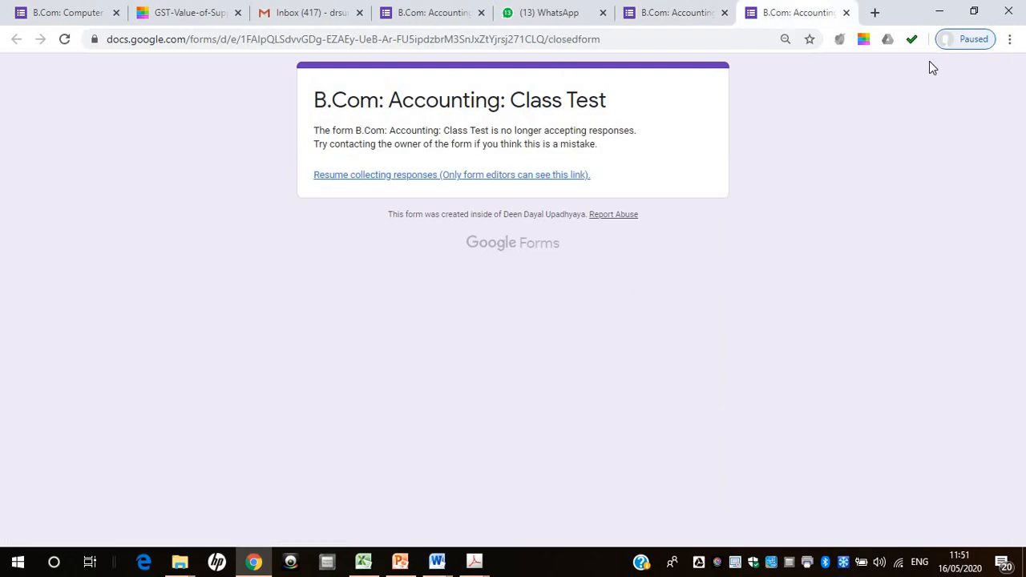
{"action": "left_click", "coordinate": [662, 15]}
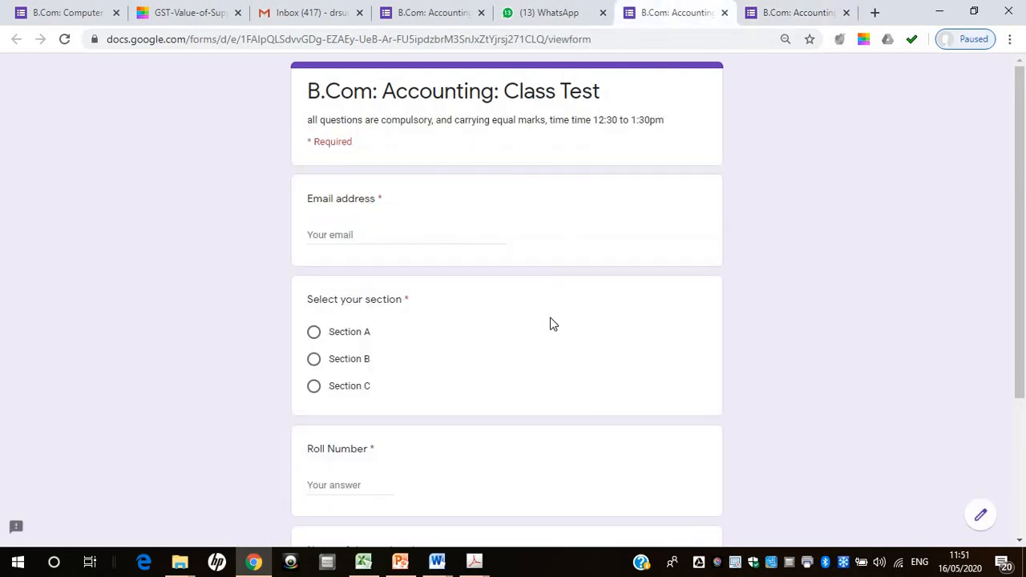
{"action": "left_click", "coordinate": [424, 238]}
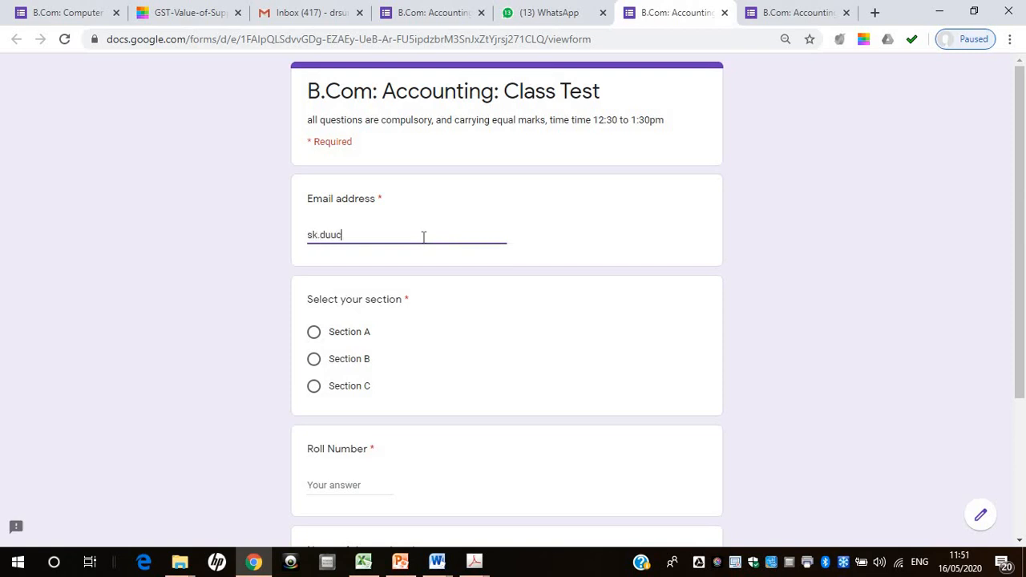
{"action": "left_click", "coordinate": [365, 336]}
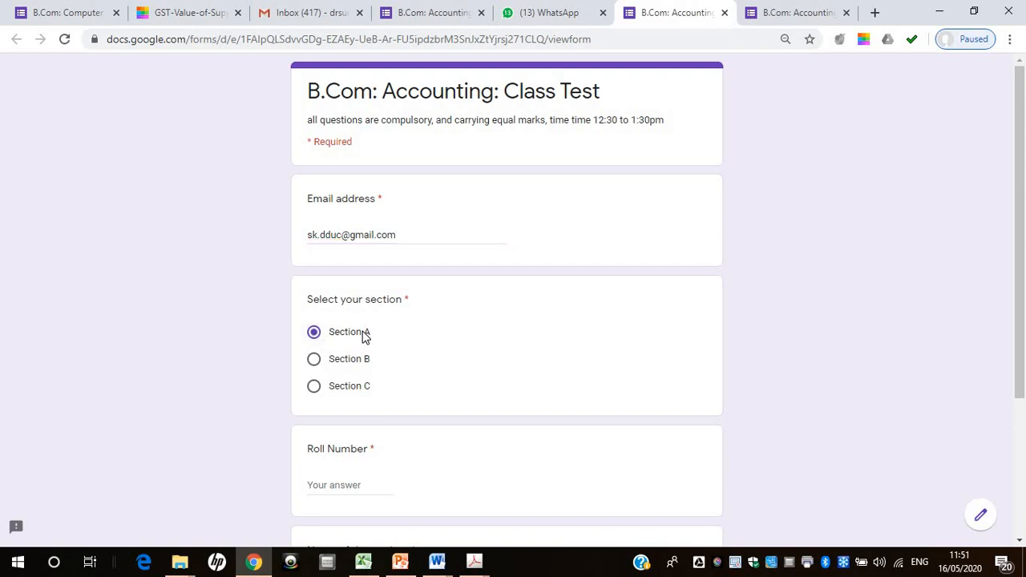
Fill in the Roll Number answer with the student's roll number in digits
{"action": "left_click", "coordinate": [335, 488]}
{"action": "type", "text": "15"}
{"action": "left_click_drag", "start_coordinate": [1024, 250], "coordinate": [1024, 344]}
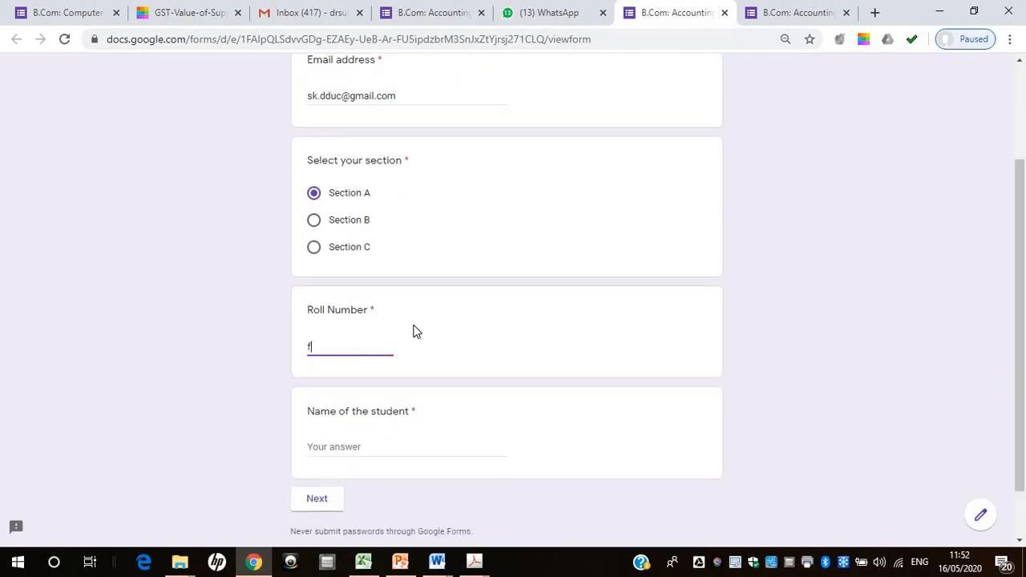
{"action": "key", "text": "BackSpace"}
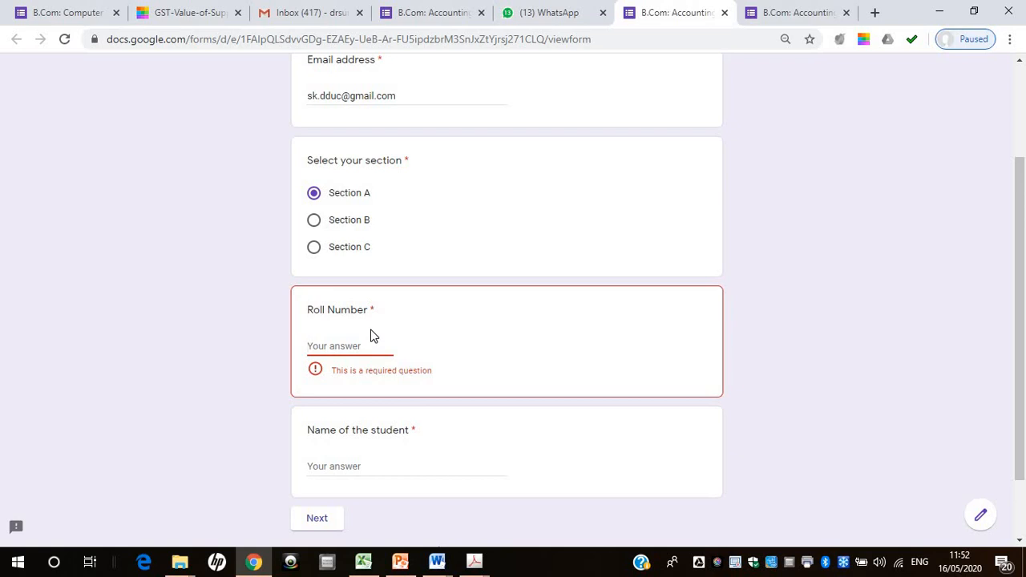
{"action": "type", "text": "fi"}
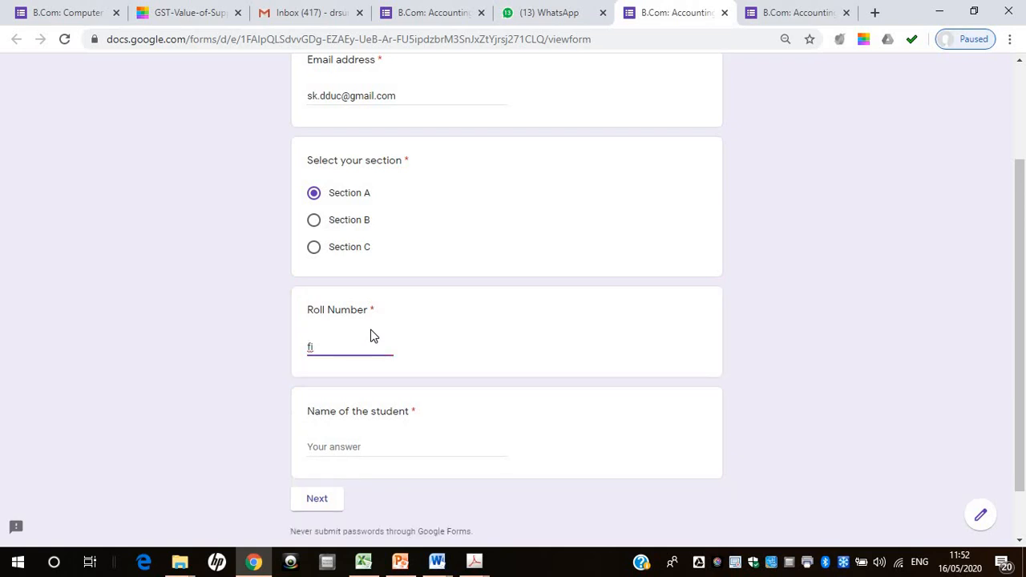
{"action": "key", "text": "BackSpace"}
{"action": "key", "text": "BackSpace"}
{"action": "type", "text": "1"}
Enter the student's name and continue to the quiz questions section
{"action": "left_click", "coordinate": [335, 448]}
{"action": "type", "text": "SK"}
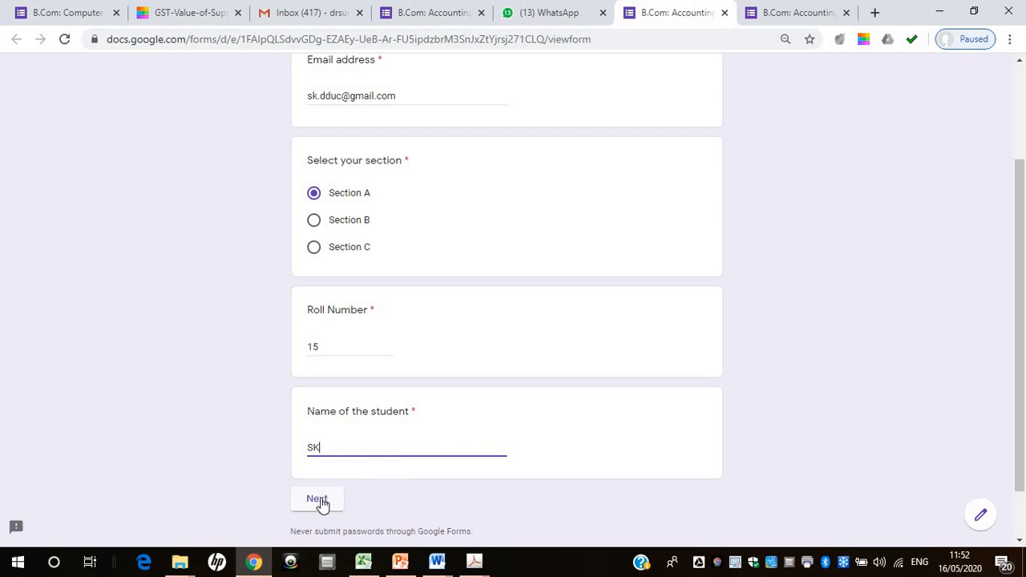
{"action": "left_click_drag", "start_coordinate": [1021, 251], "coordinate": [1024, 377]}
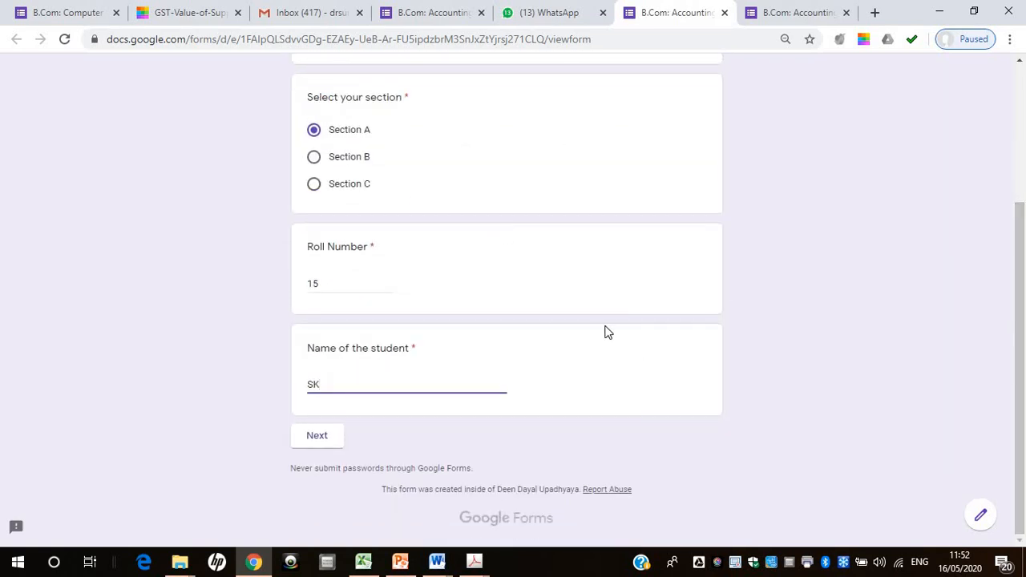
{"action": "left_click", "coordinate": [321, 434]}
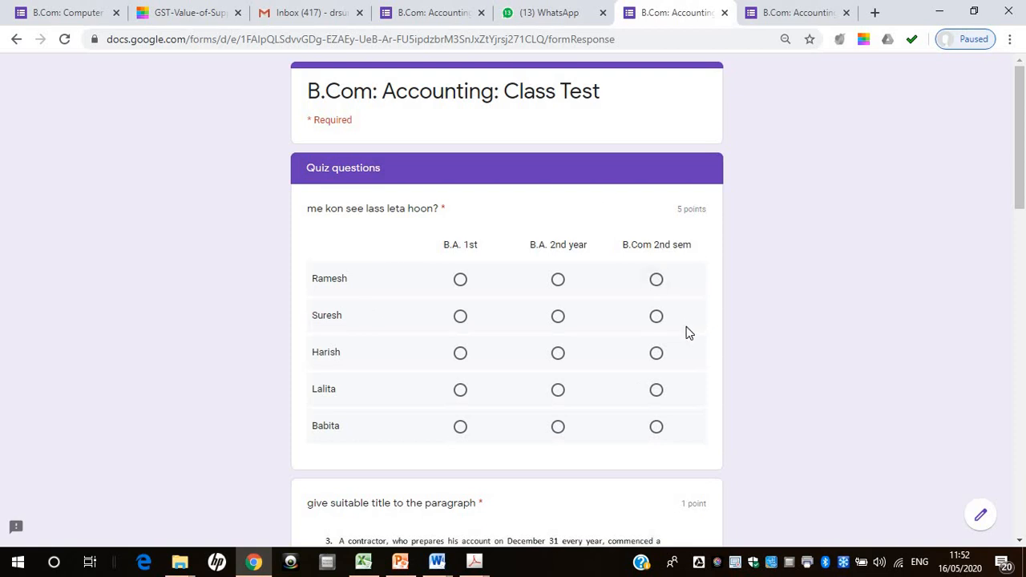
Answer the five class grid rows in order with B.A. 1st, B.A. 2nd year, B.Com 2nd sem, B.A. 1st and B.Com 2nd sem
{"action": "left_click", "coordinate": [460, 281]}
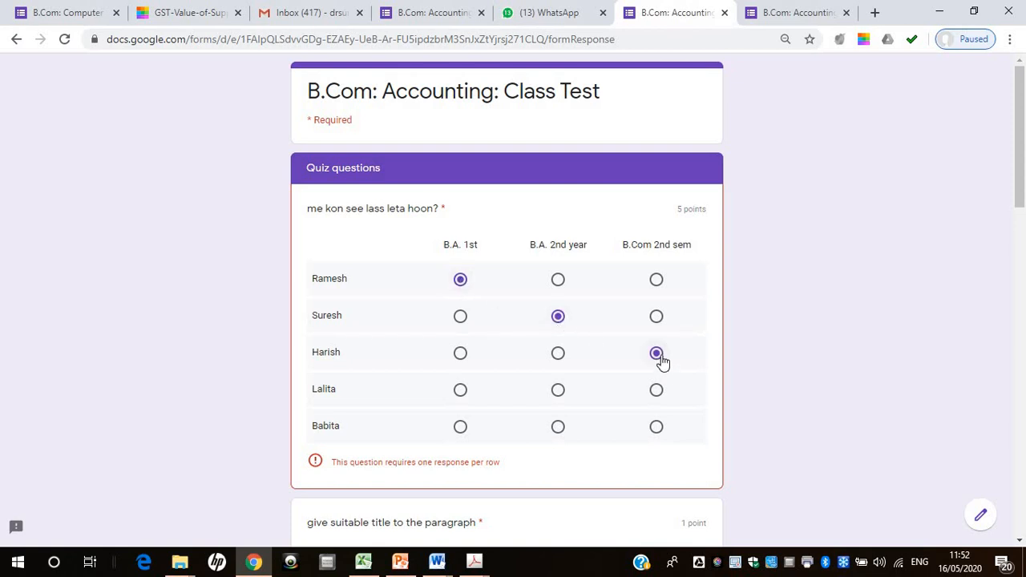
{"action": "left_click", "coordinate": [460, 391]}
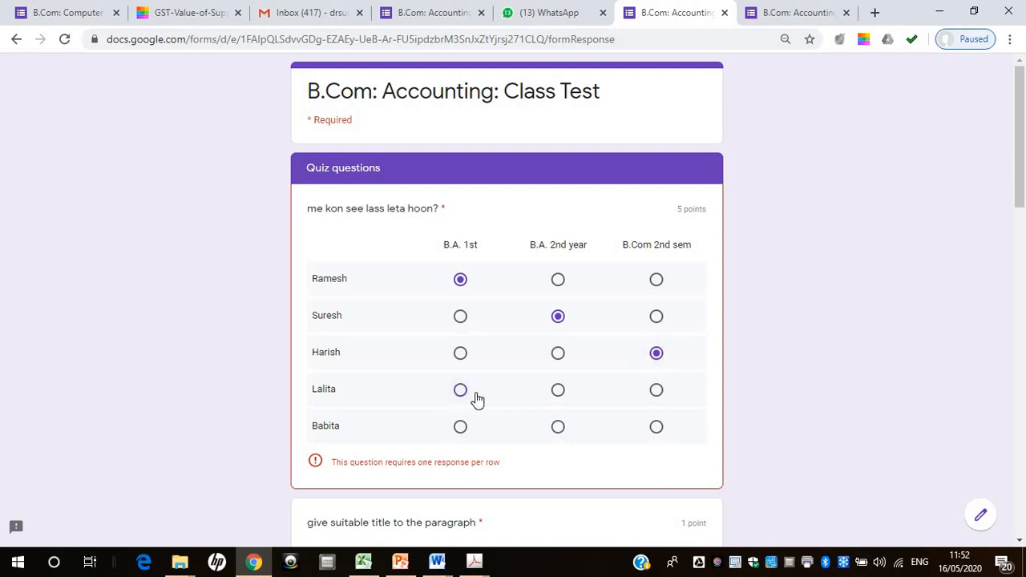
{"action": "left_click", "coordinate": [654, 428]}
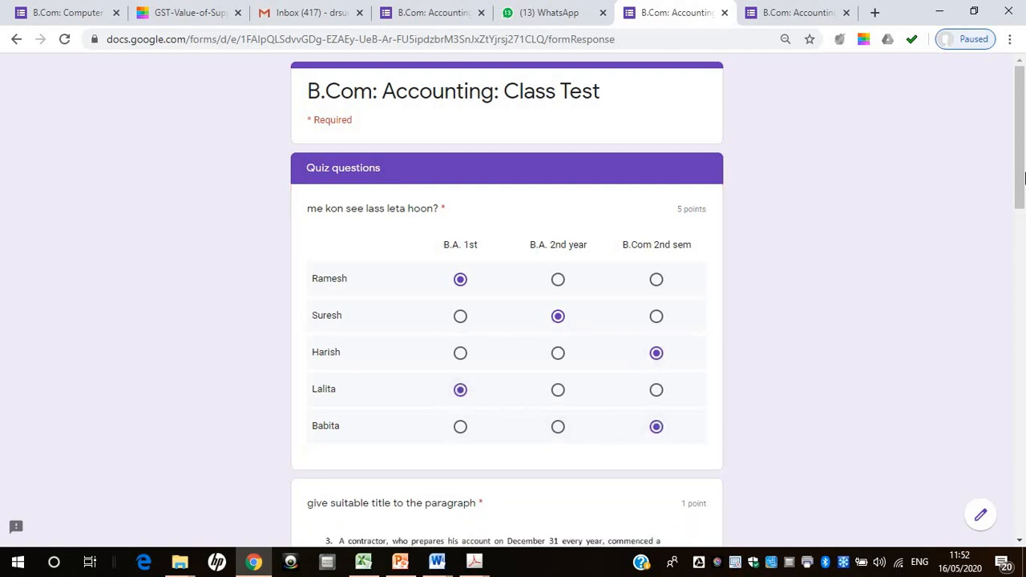
Answer the paragraph title question with Option 1 and the financial accounting question with Private
{"action": "left_click_drag", "start_coordinate": [1020, 193], "coordinate": [1024, 317]}
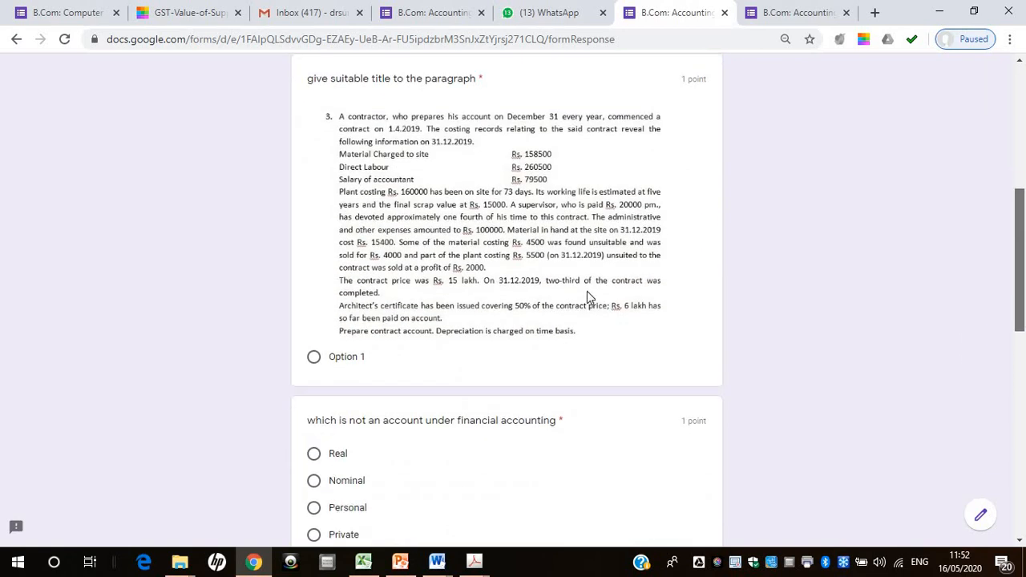
{"action": "left_click", "coordinate": [344, 362]}
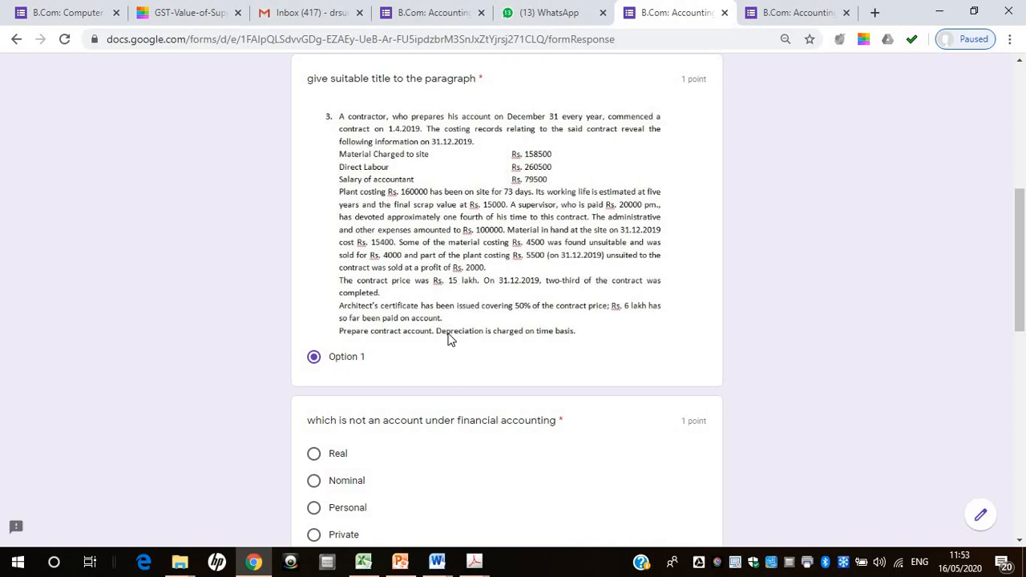
{"action": "scroll", "coordinate": [516, 257], "scroll_direction": "down", "scroll_amount": 3}
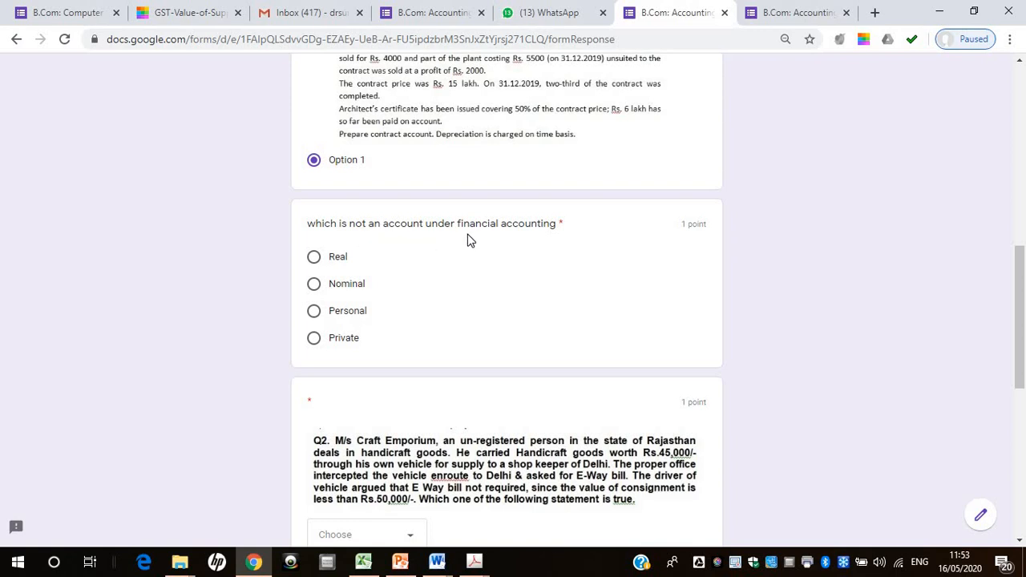
{"action": "left_click", "coordinate": [315, 339]}
Choose B for the Craft Emporium E-Way bill question and tick the first three options of the Hindi question
{"action": "scroll", "coordinate": [1024, 327], "scroll_direction": "down", "scroll_amount": 3}
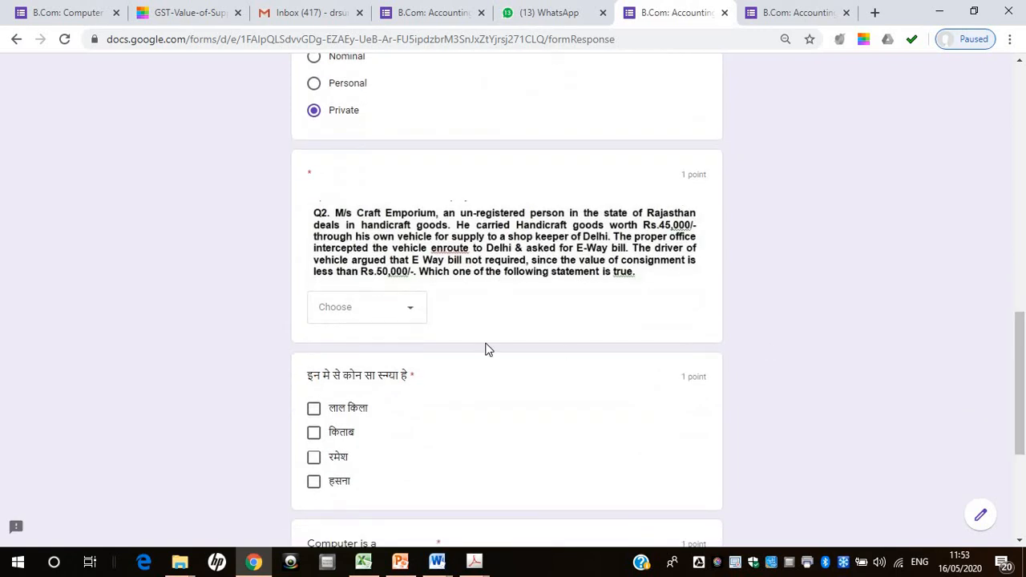
{"action": "left_click", "coordinate": [403, 305]}
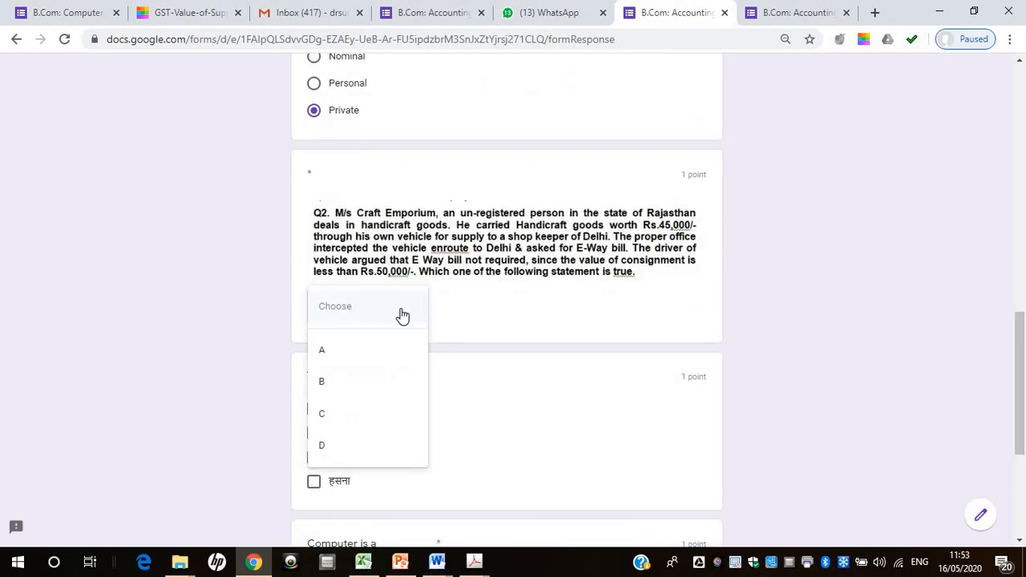
{"action": "left_click", "coordinate": [341, 381]}
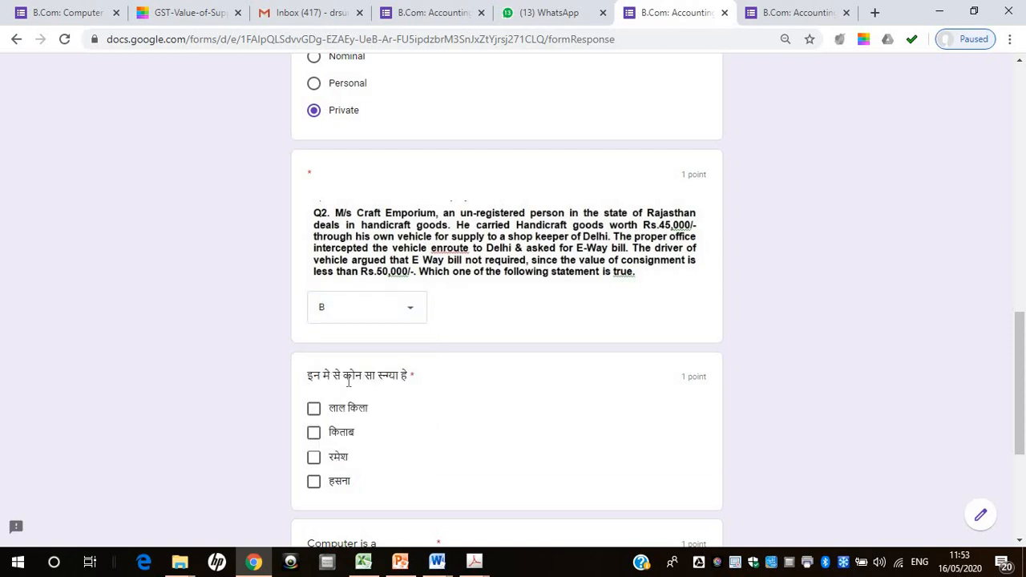
{"action": "left_click", "coordinate": [313, 409]}
{"action": "left_click", "coordinate": [314, 434]}
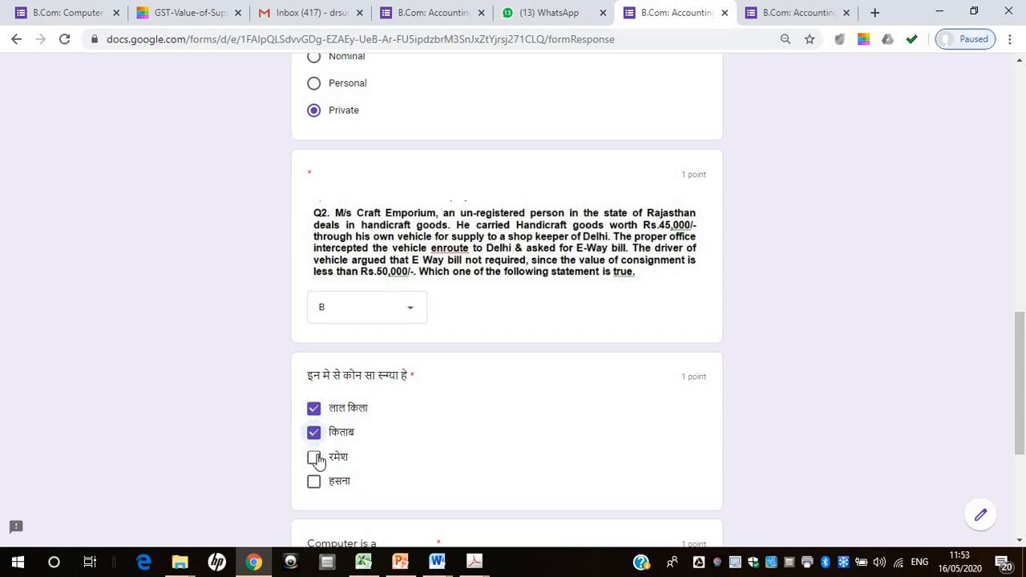
{"action": "left_click", "coordinate": [315, 459]}
Answer the "Computer is a" question with Electronic Machine and submit the class test
{"action": "left_click_drag", "start_coordinate": [1023, 371], "coordinate": [1024, 426]}
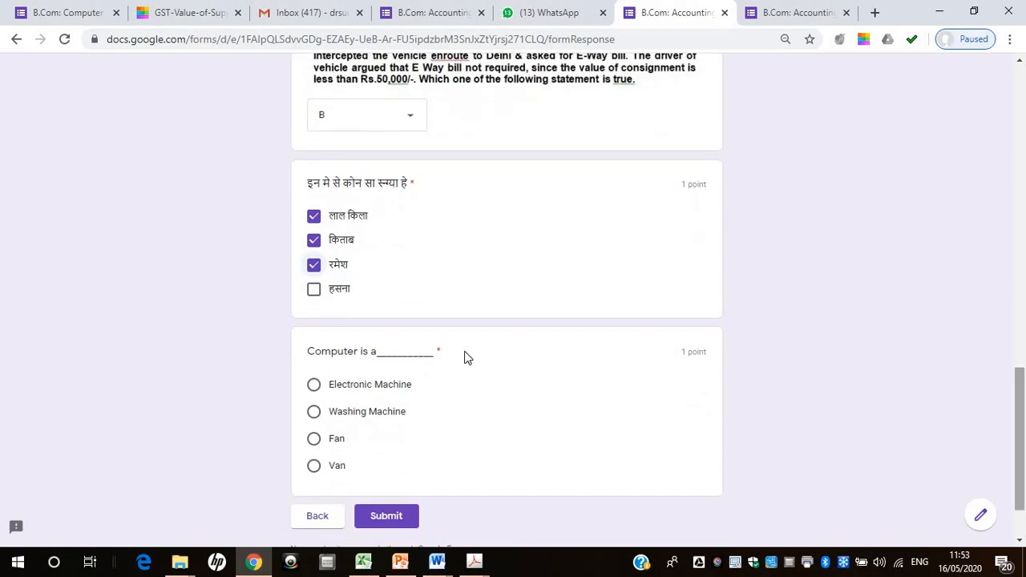
{"action": "left_click", "coordinate": [313, 384]}
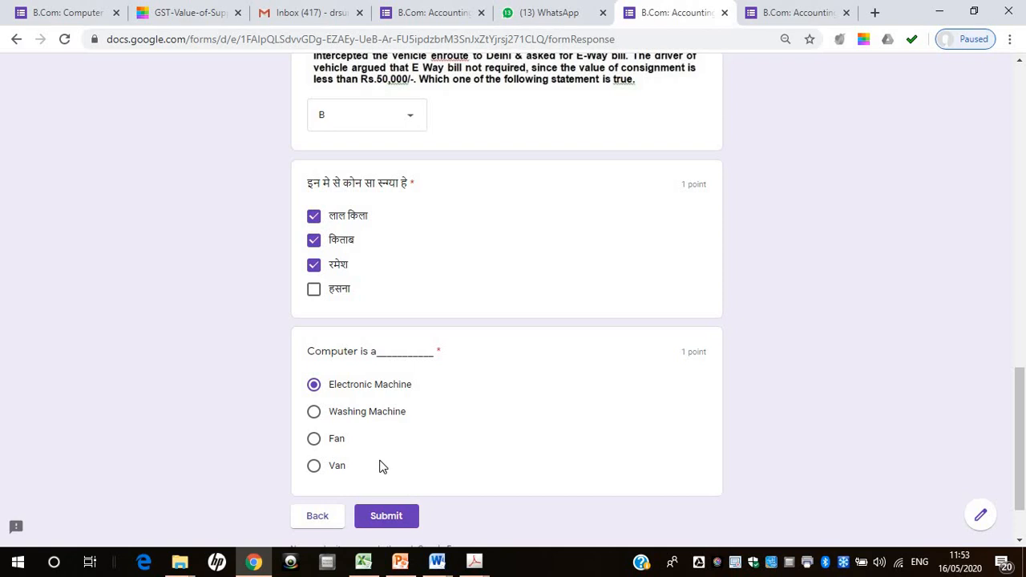
{"action": "left_click", "coordinate": [392, 520]}
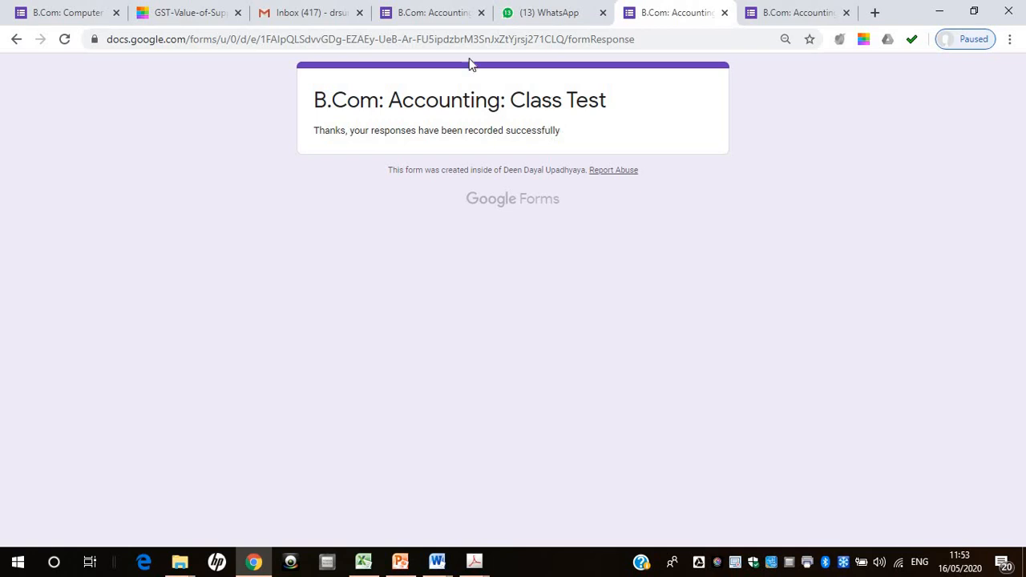
View the individual response in the class test form's responses and check the score release options without sending emails
{"action": "left_click", "coordinate": [446, 10]}
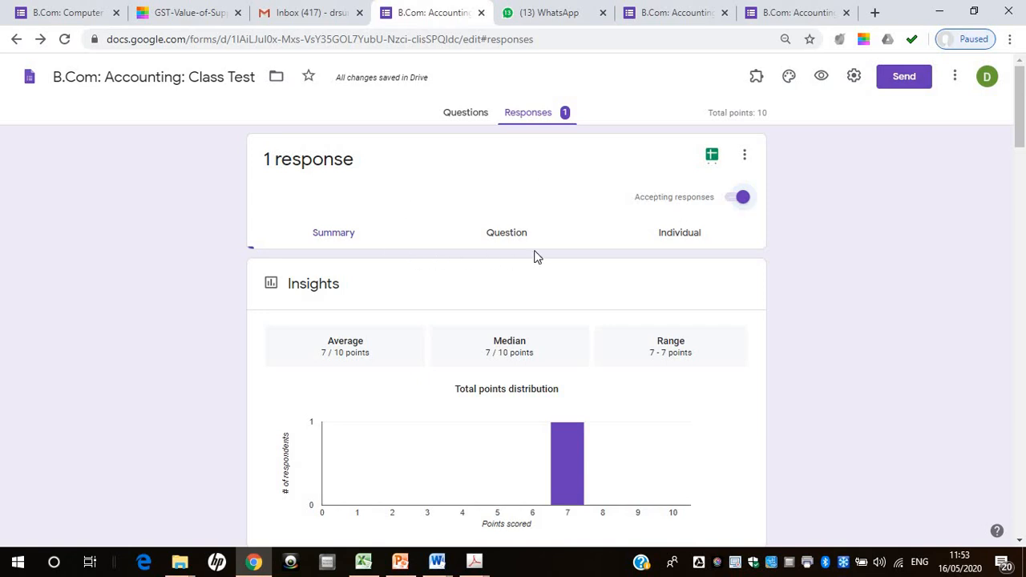
{"action": "left_click", "coordinate": [687, 240]}
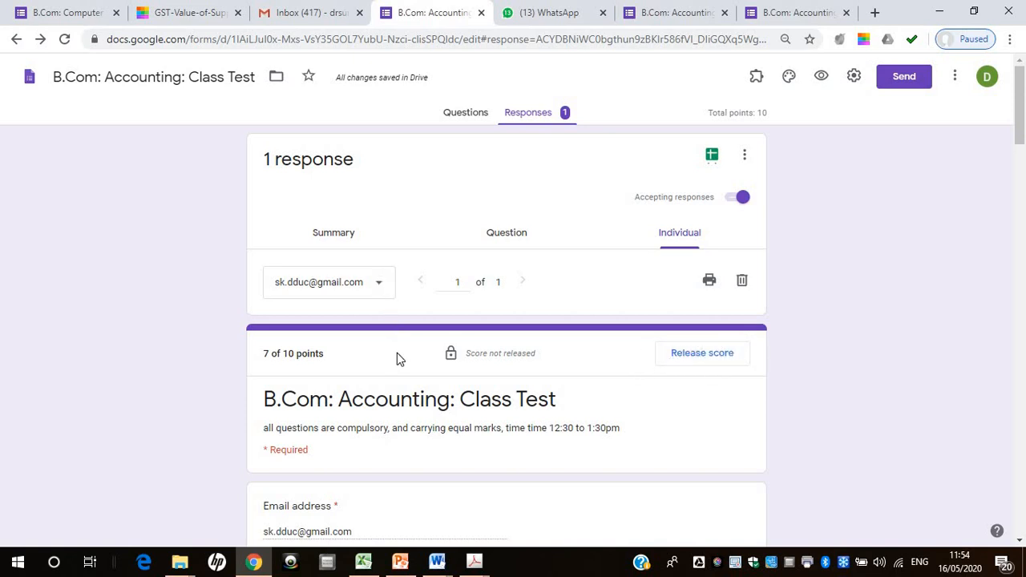
{"action": "left_click", "coordinate": [722, 354]}
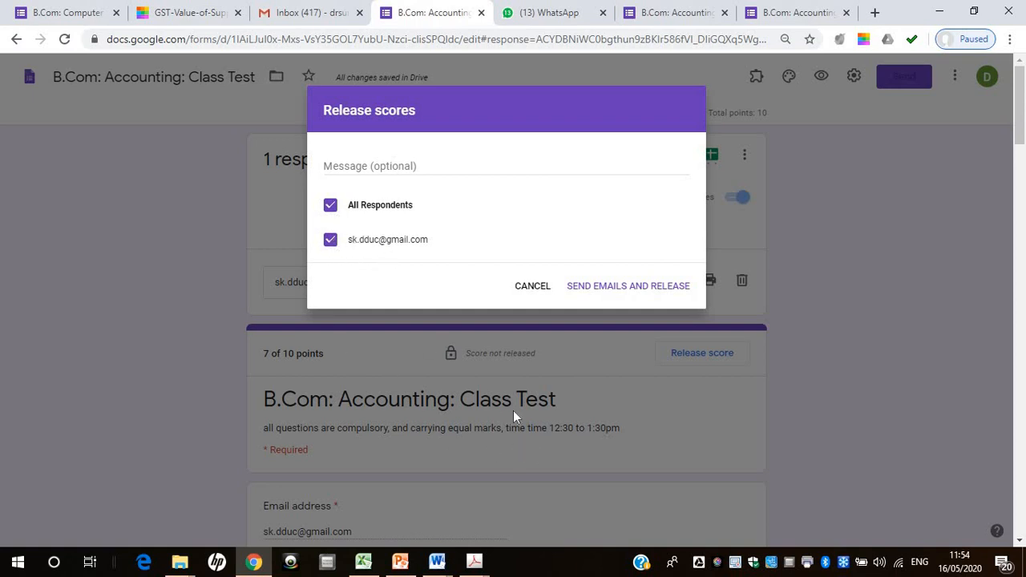
{"action": "left_click", "coordinate": [532, 287]}
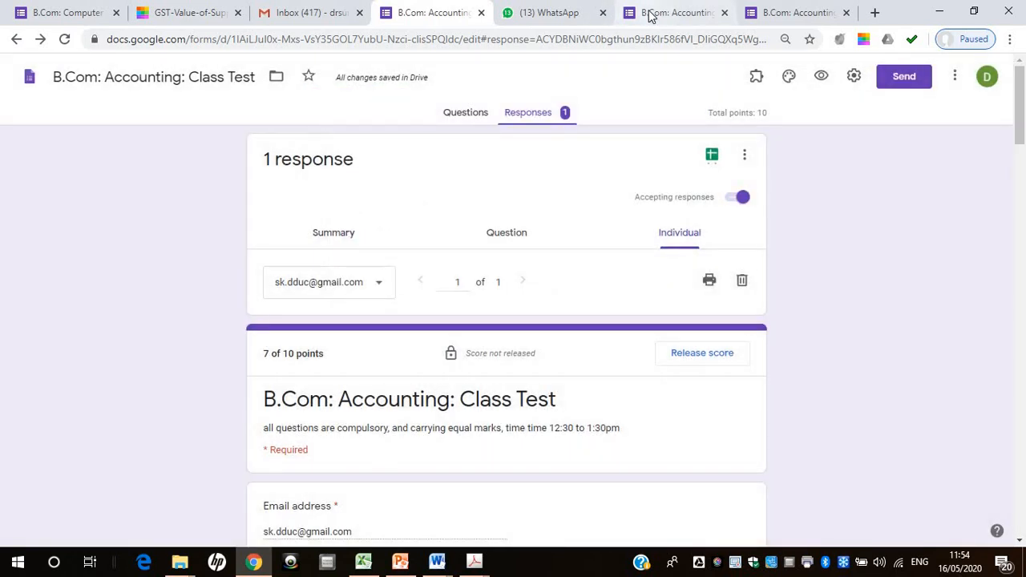
Check the respondent's confirmation page, then turn off Limit to 1 response in the class test form's settings and save
{"action": "left_click", "coordinate": [650, 15]}
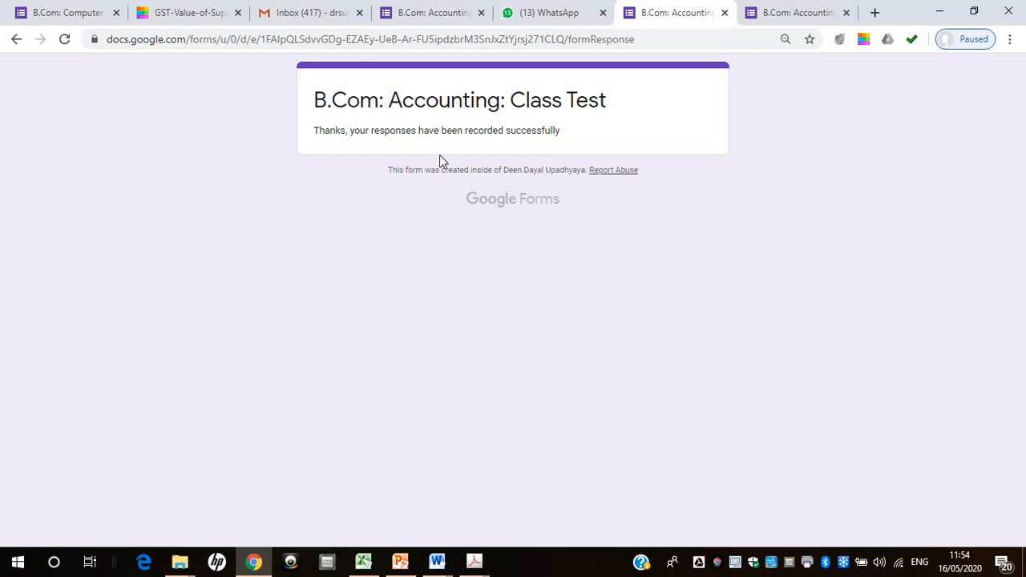
{"action": "left_click", "coordinate": [442, 21]}
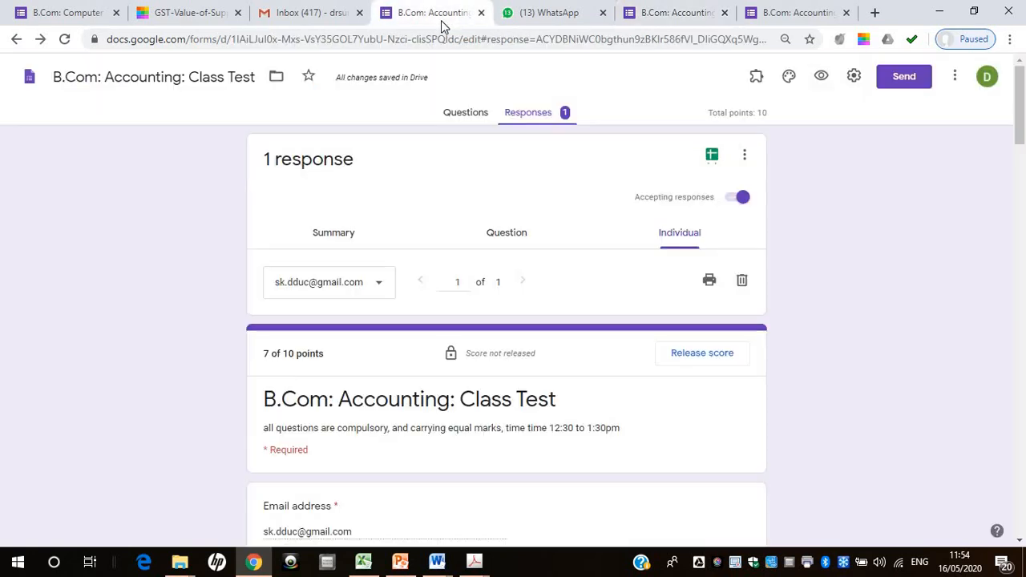
{"action": "left_click", "coordinate": [853, 77]}
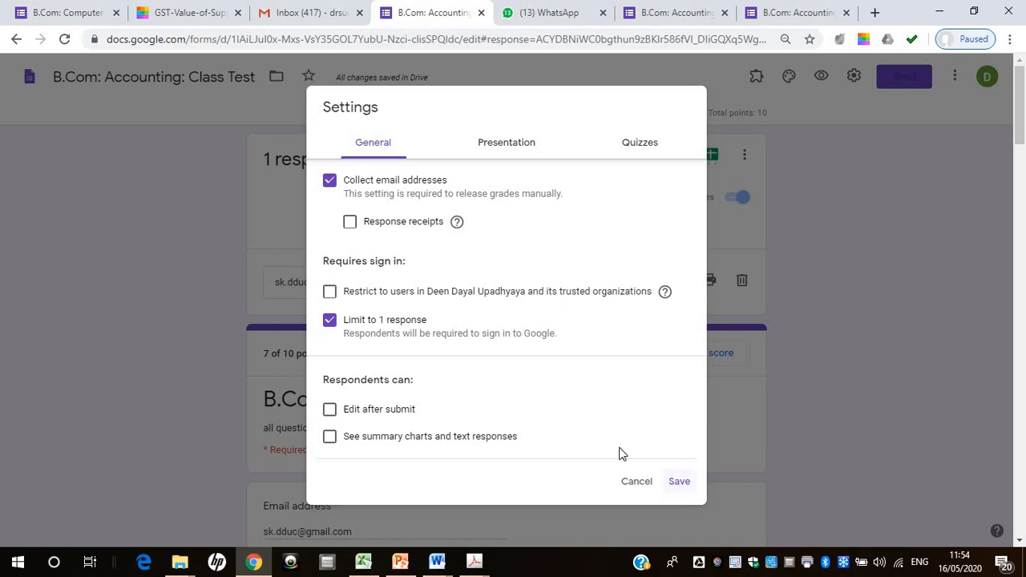
{"action": "left_click", "coordinate": [328, 321]}
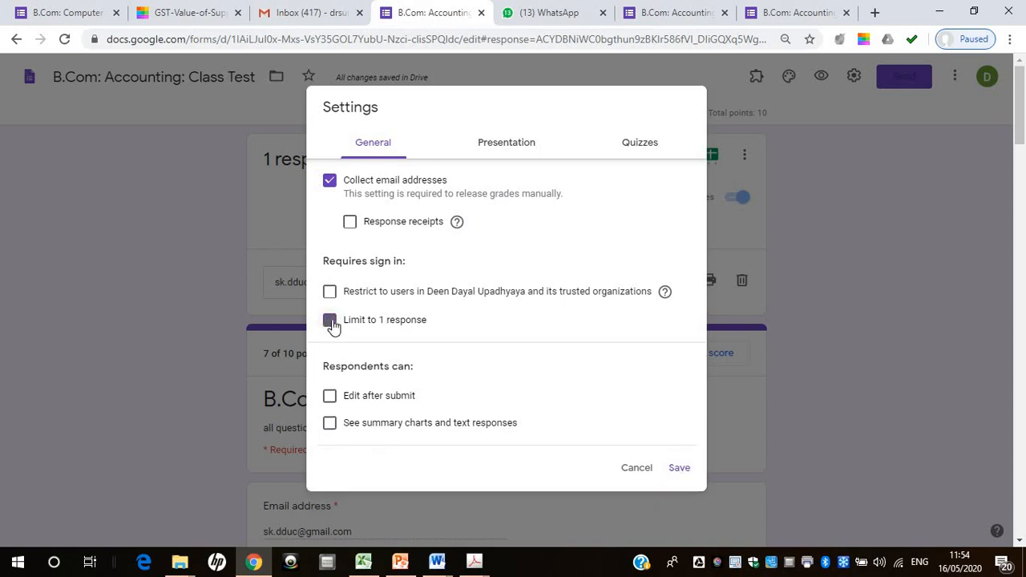
{"action": "left_click", "coordinate": [680, 468]}
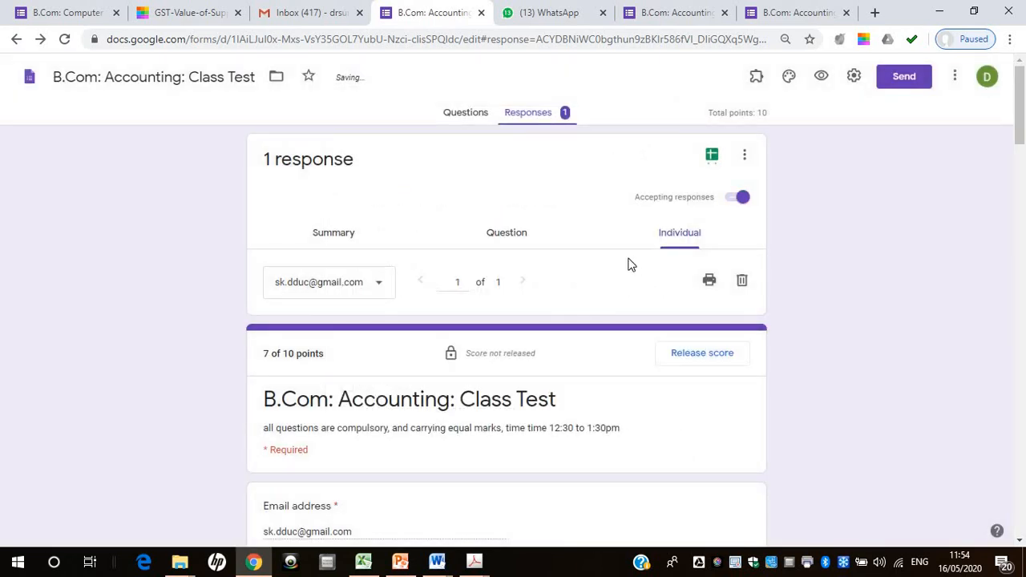
Open the class test link from the WhatsApp chat again to check the form with the response limit off
{"action": "left_click", "coordinate": [678, 14]}
{"action": "left_click", "coordinate": [561, 14]}
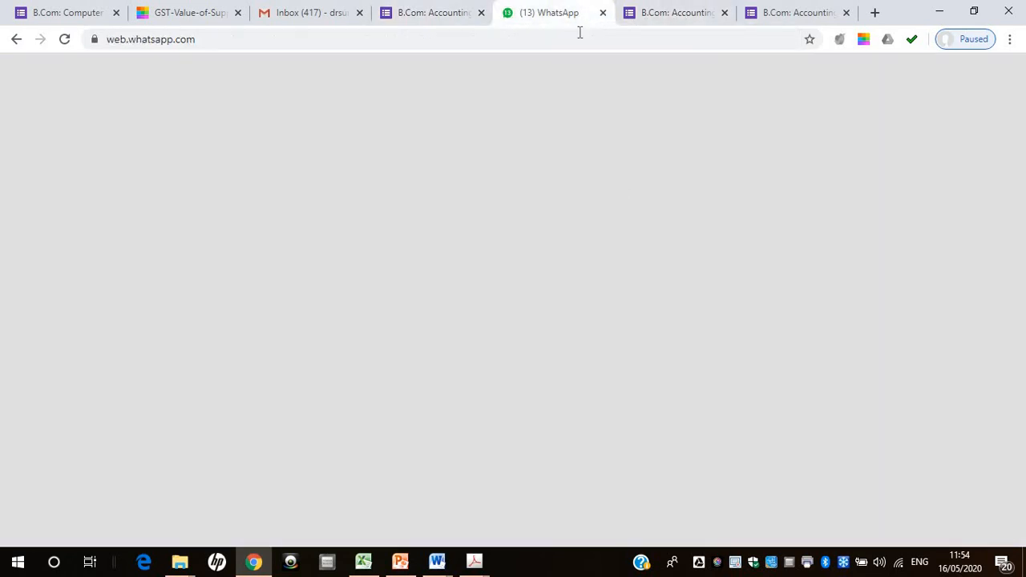
{"action": "left_click", "coordinate": [707, 460]}
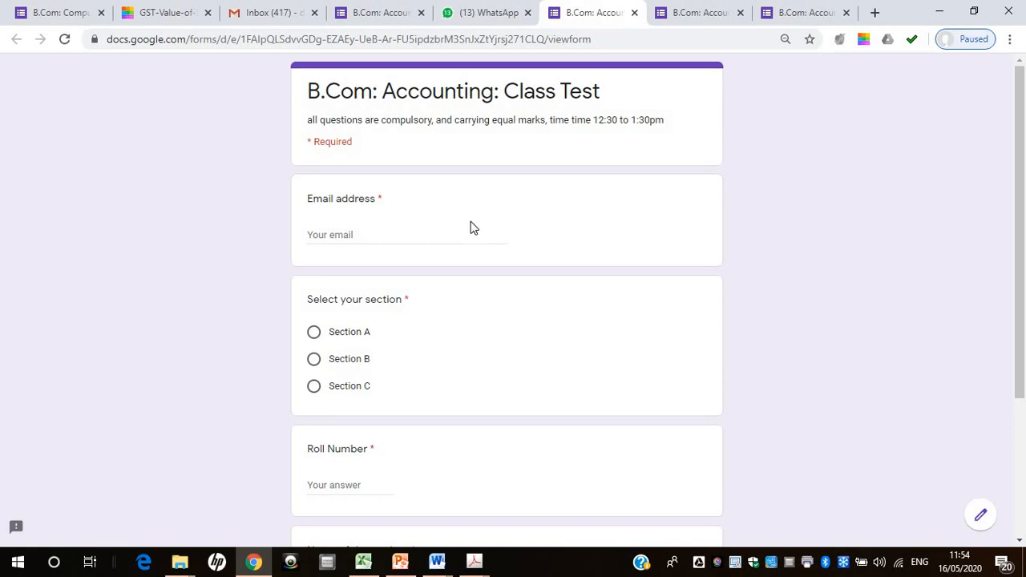
Reload the submitted test's confirmation page and agree to the form resubmission
{"action": "left_click", "coordinate": [708, 11]}
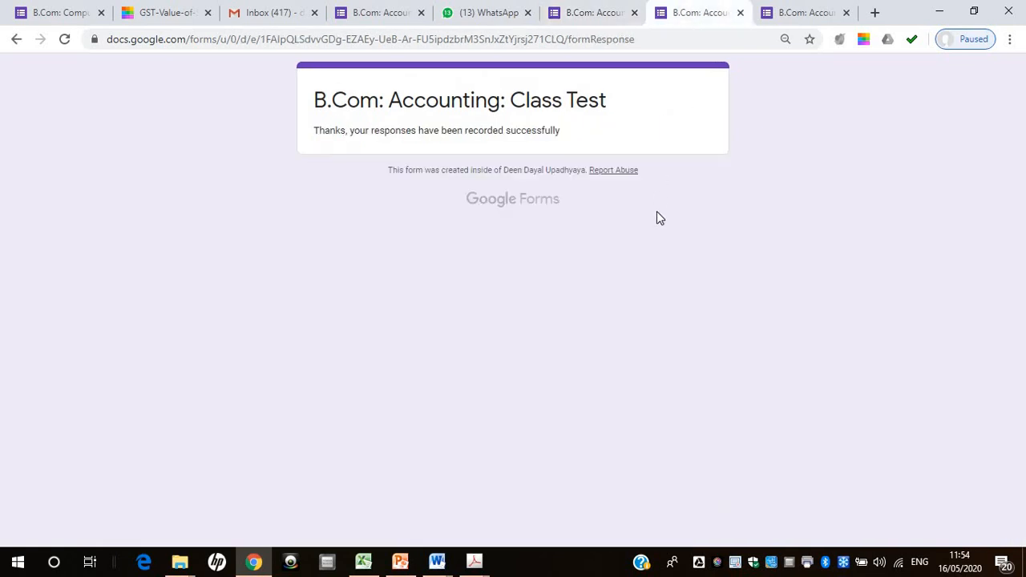
{"action": "right_click", "coordinate": [673, 256]}
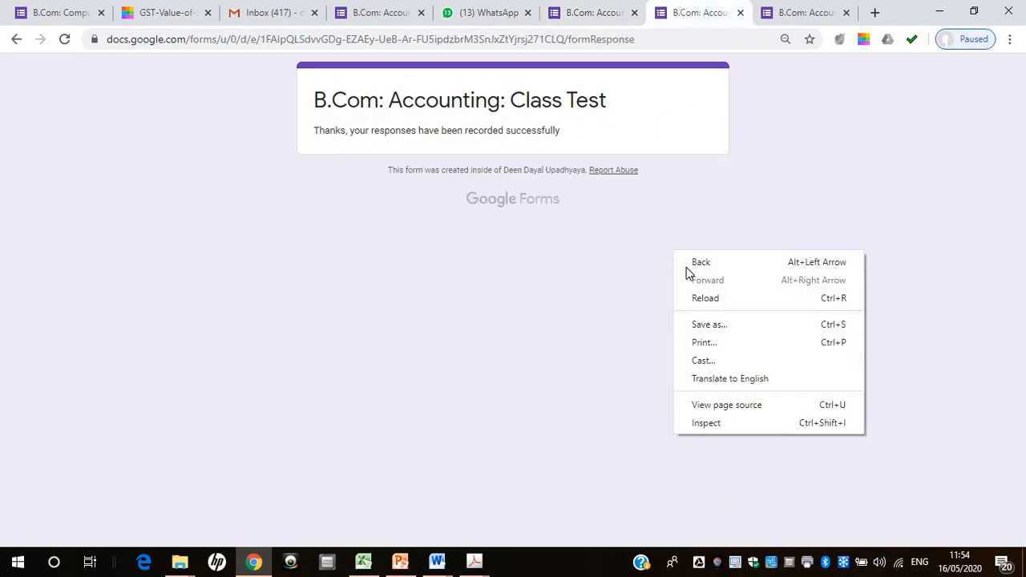
{"action": "left_click", "coordinate": [699, 306]}
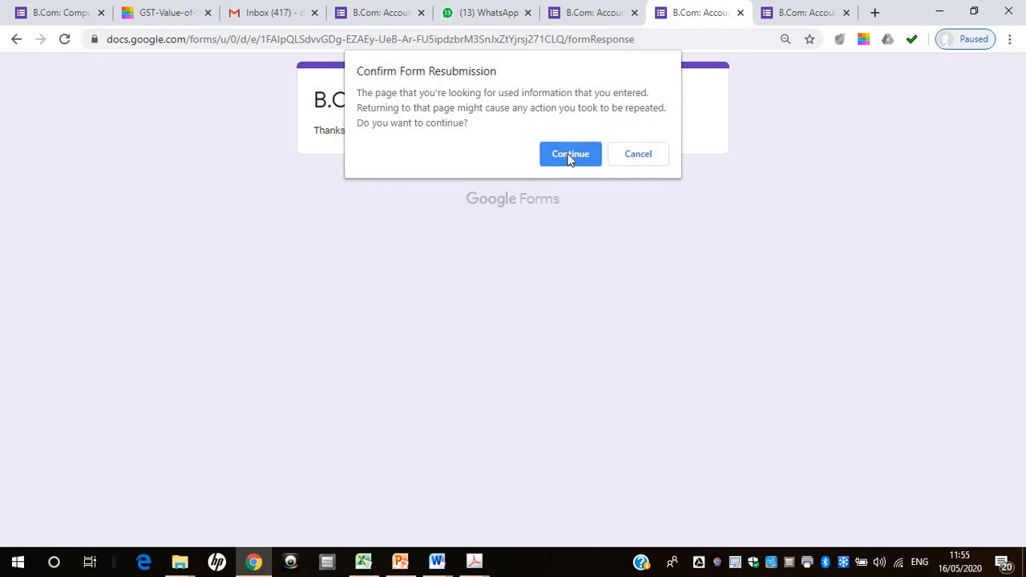
{"action": "left_click", "coordinate": [570, 154]}
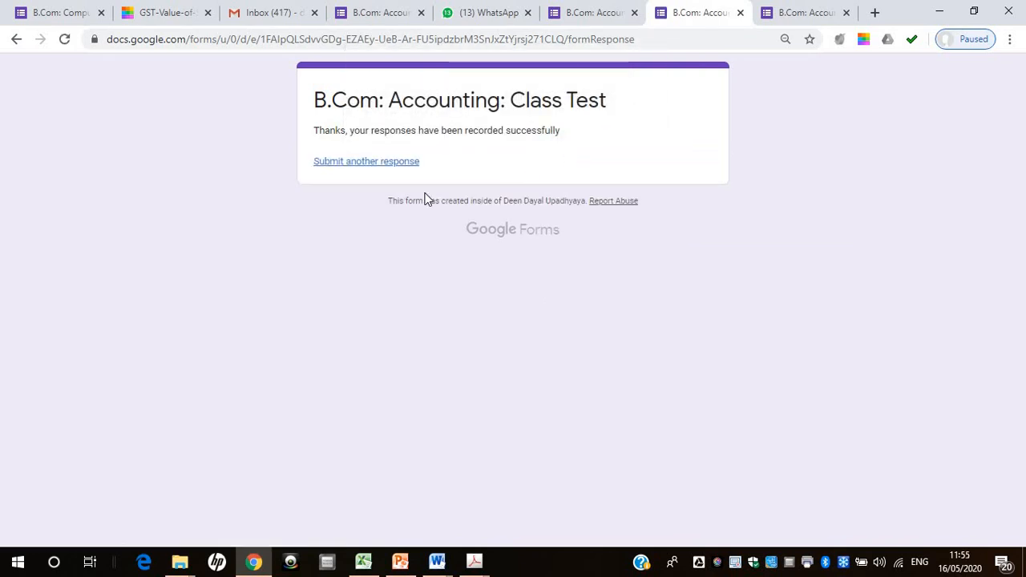
Close the extra class test page, start another response to the test and fill in the respondent's e-mail address
{"action": "left_click", "coordinate": [633, 18]}
{"action": "left_click", "coordinate": [401, 167]}
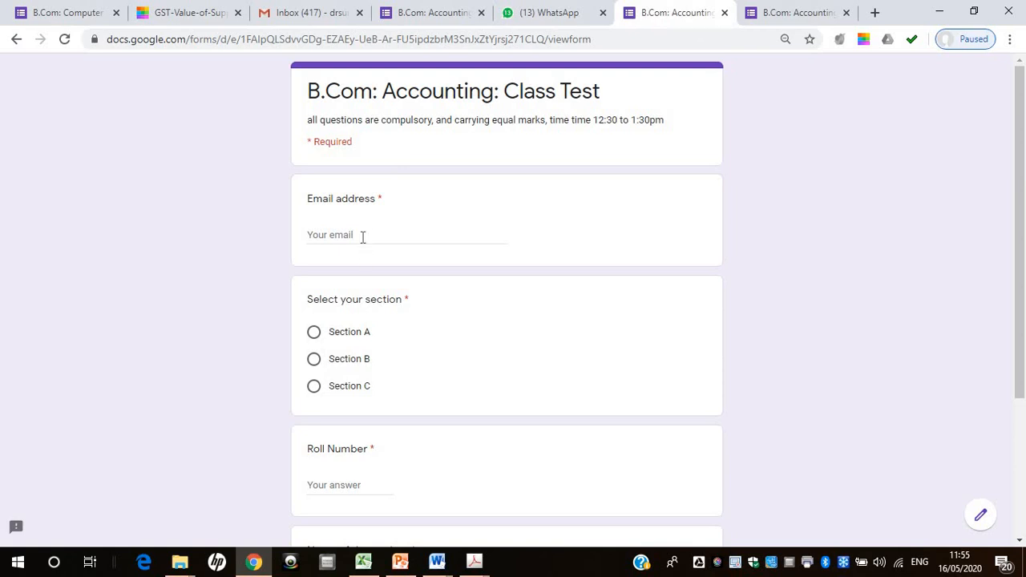
{"action": "left_click", "coordinate": [362, 237]}
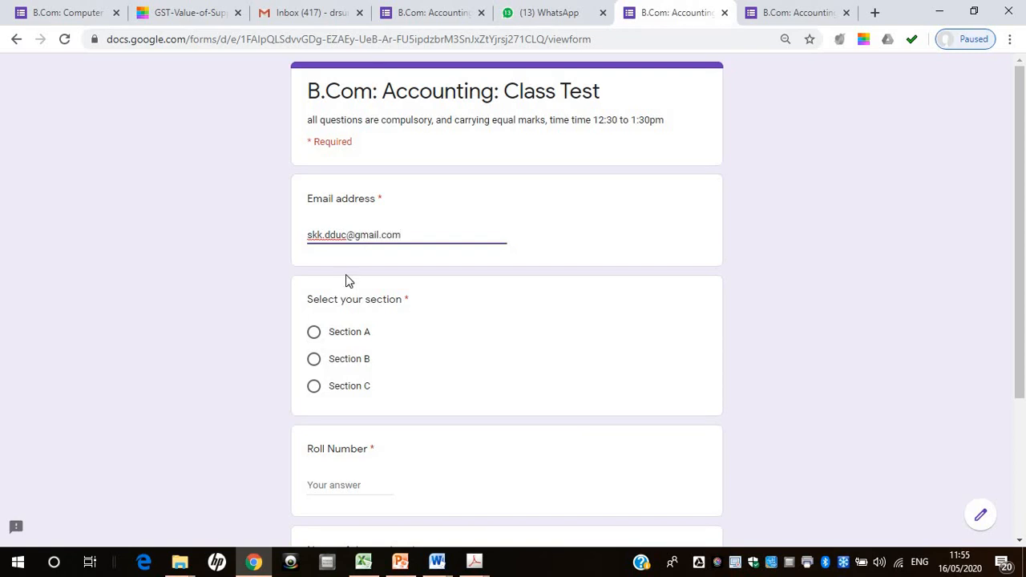
Select Section B, fill in the roll number and the student's name, and continue to the quiz questions
{"action": "left_click", "coordinate": [314, 360]}
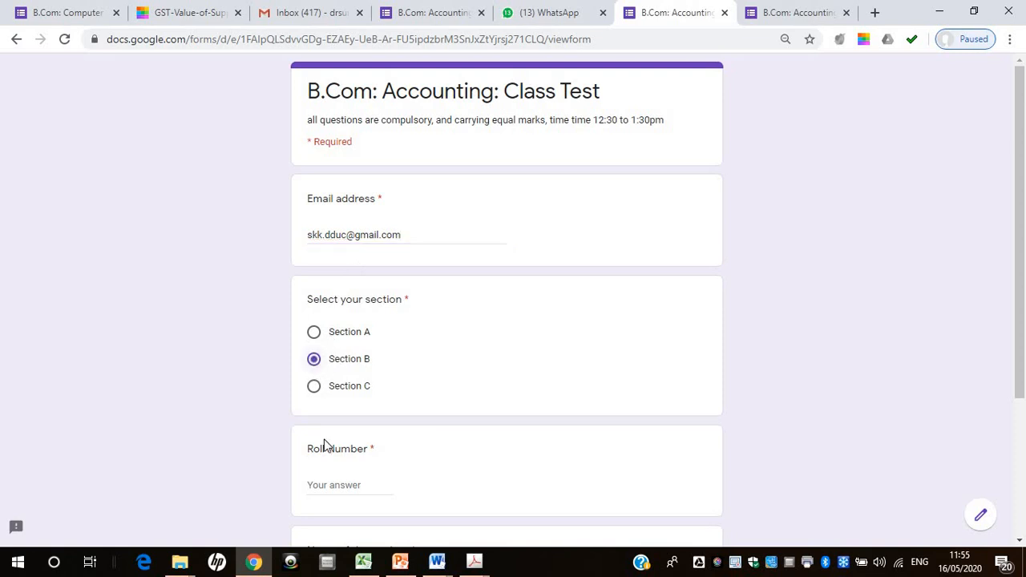
{"action": "left_click", "coordinate": [329, 482]}
{"action": "type", "text": "25"}
{"action": "left_click_drag", "start_coordinate": [1023, 210], "coordinate": [1023, 352]}
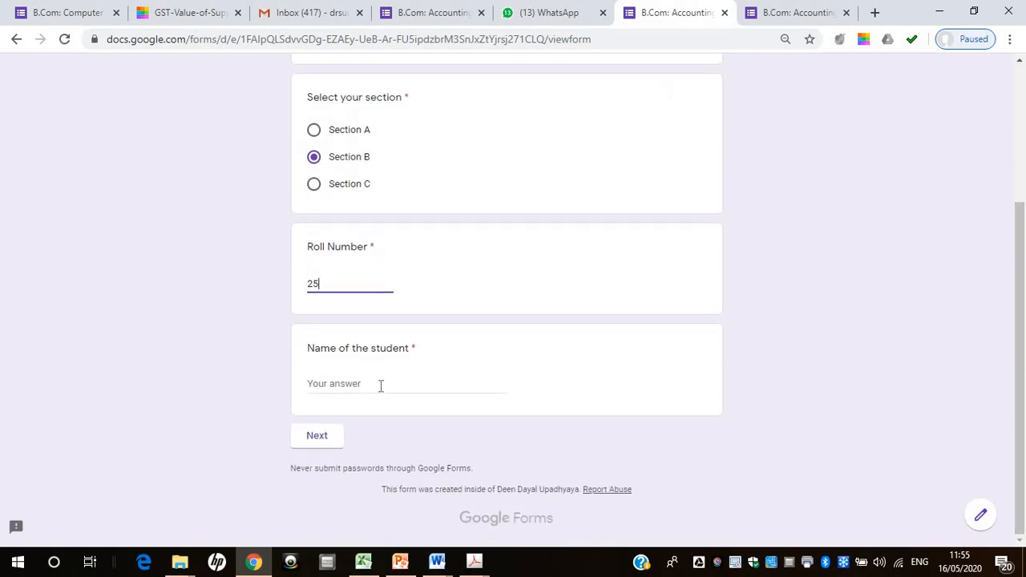
{"action": "left_click", "coordinate": [381, 386]}
{"action": "type", "text": "ks"}
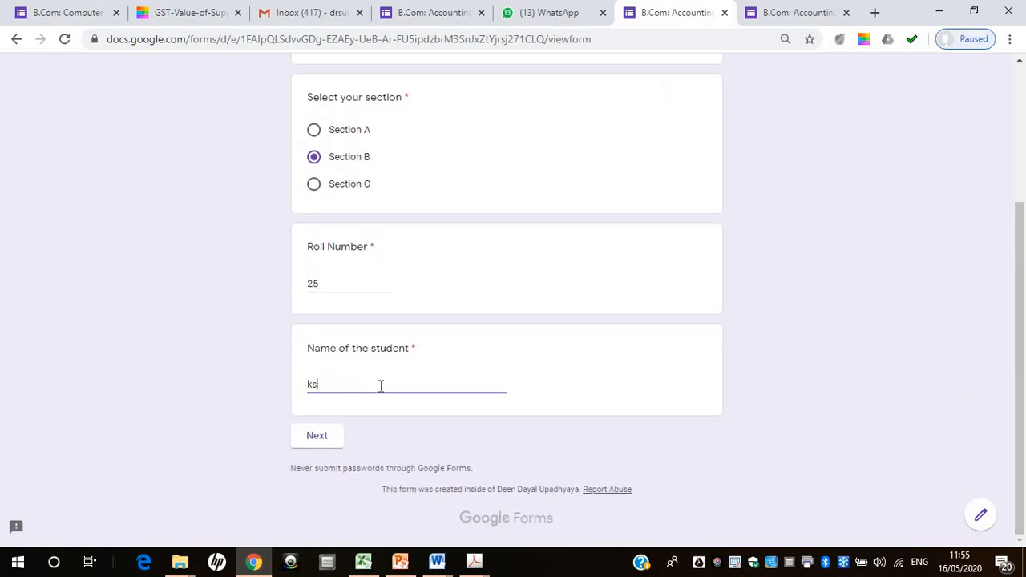
{"action": "left_click", "coordinate": [323, 433]}
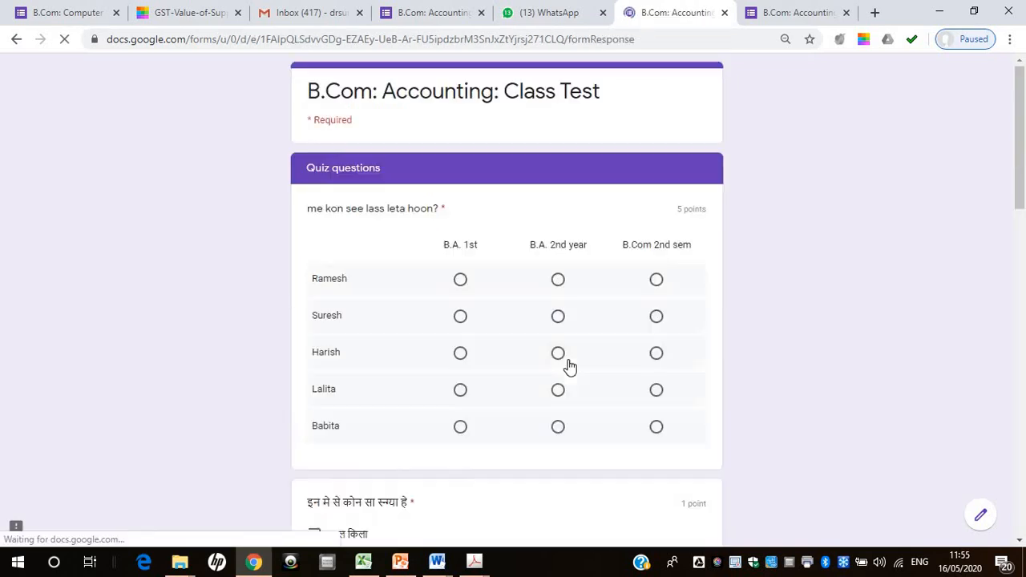
Answer the class grid question with B.A. 1st for the first and last rows and B.A. 2nd year for the middle three rows
{"action": "left_click", "coordinate": [462, 282]}
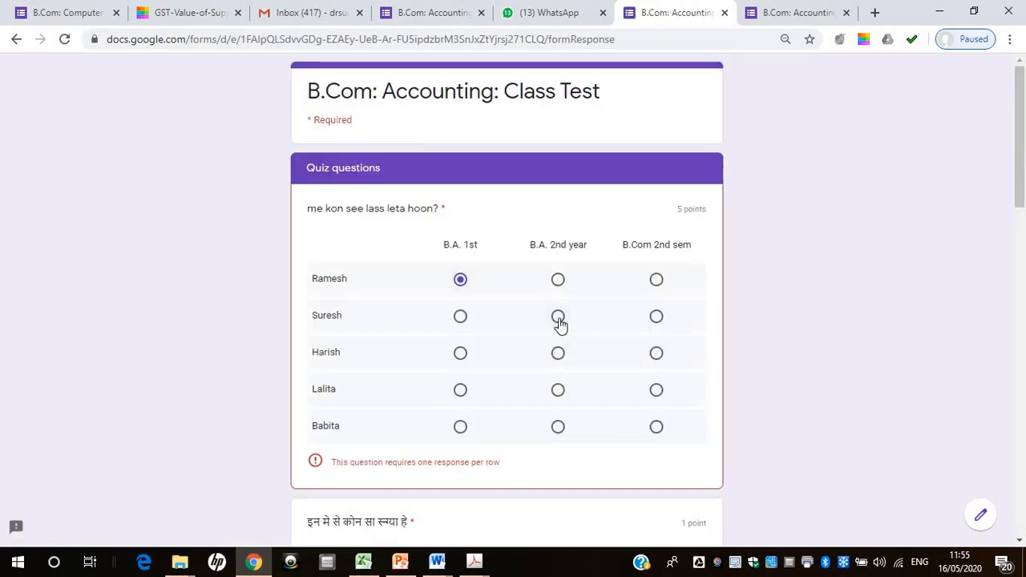
{"action": "left_click", "coordinate": [559, 355]}
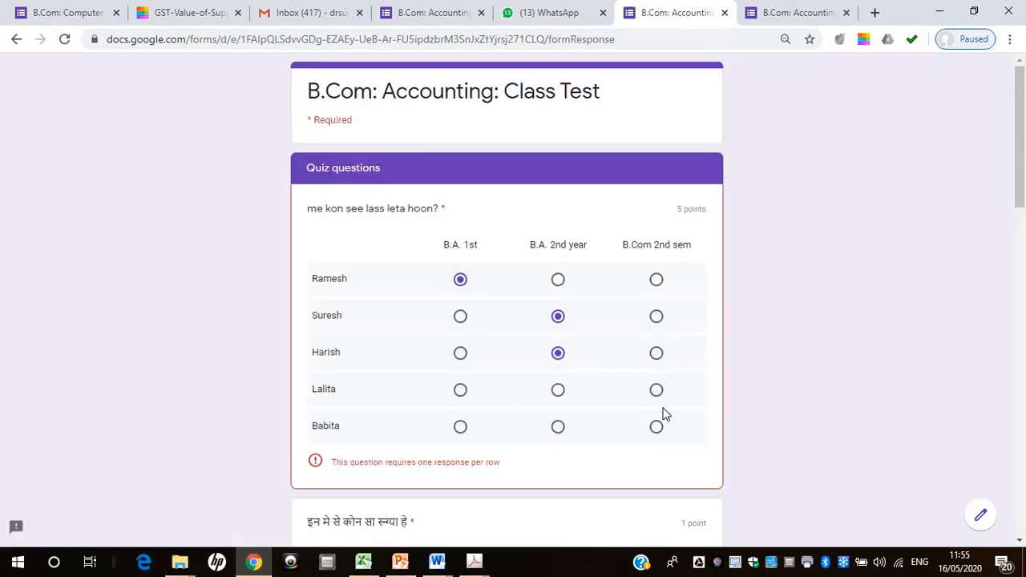
{"action": "left_click", "coordinate": [558, 395]}
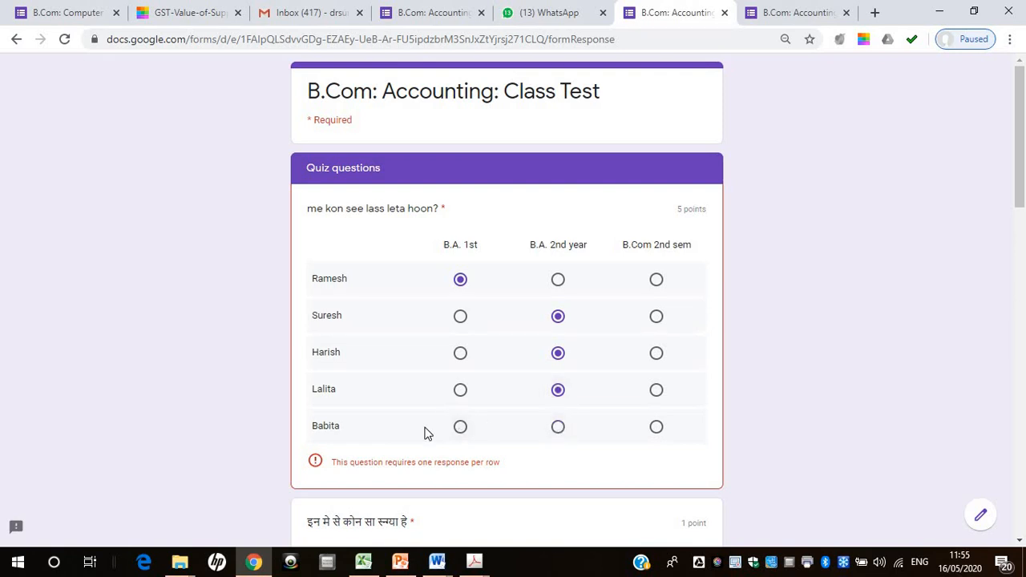
{"action": "left_click", "coordinate": [460, 429]}
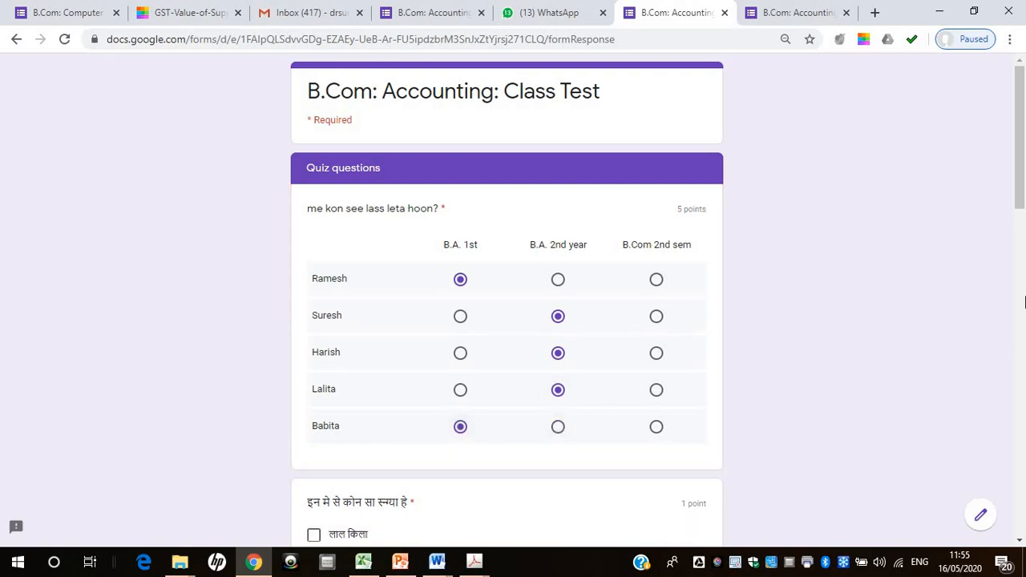
Choose the third option in the Hindi question, Option 1 as the paragraph title, and Fan for the computer question
{"action": "scroll", "coordinate": [1020, 250], "scroll_direction": "down", "scroll_amount": 2}
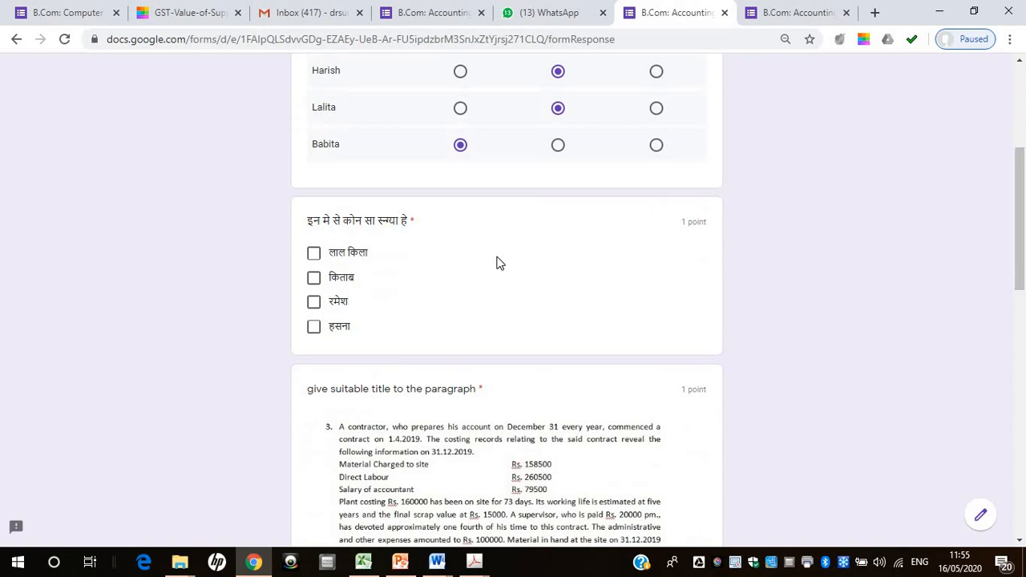
{"action": "left_click", "coordinate": [315, 302]}
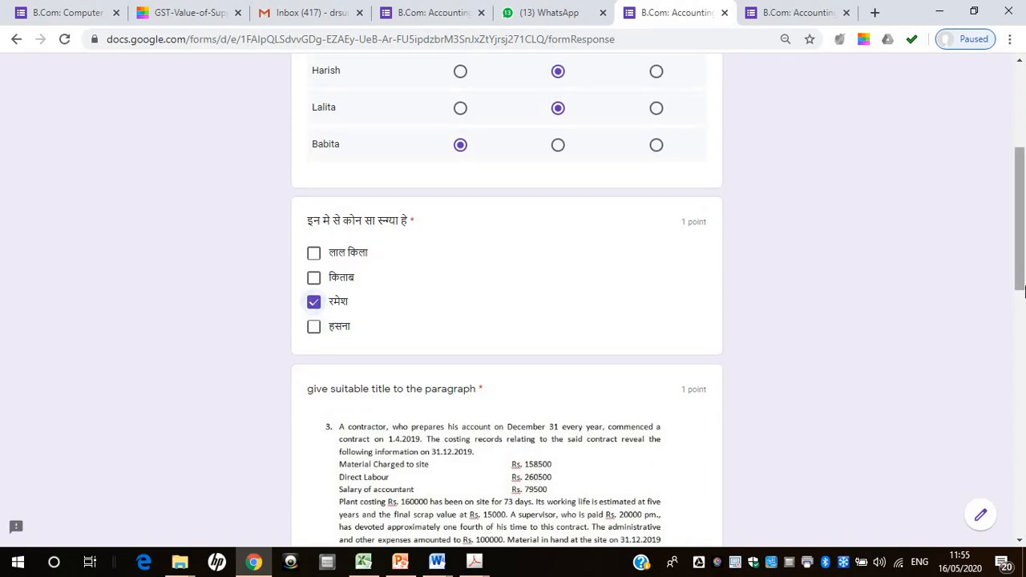
{"action": "scroll", "coordinate": [378, 430], "scroll_direction": "down", "scroll_amount": 3}
{"action": "left_click", "coordinate": [343, 405]}
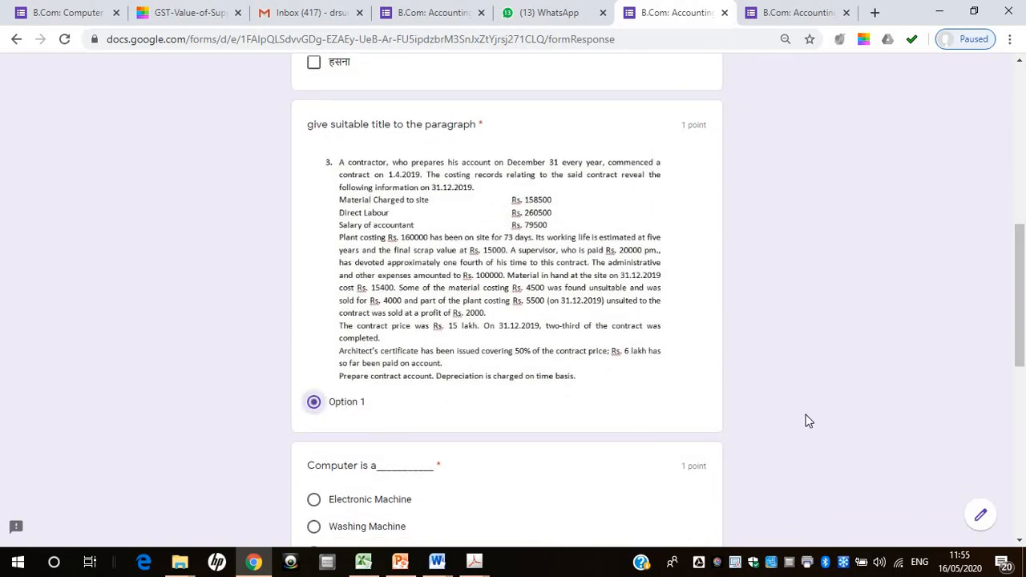
{"action": "scroll", "coordinate": [487, 294], "scroll_direction": "down", "scroll_amount": 3}
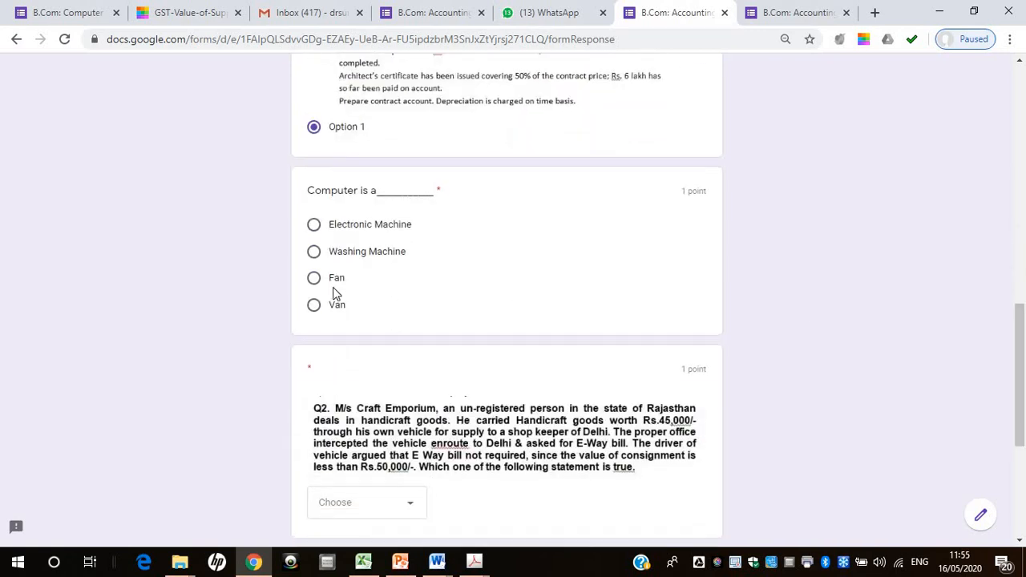
{"action": "left_click", "coordinate": [337, 282]}
Choose A for the E-Way bill question and Personal for the financial accounting question, and submit the test
{"action": "scroll", "coordinate": [836, 309], "scroll_direction": "down", "scroll_amount": 3}
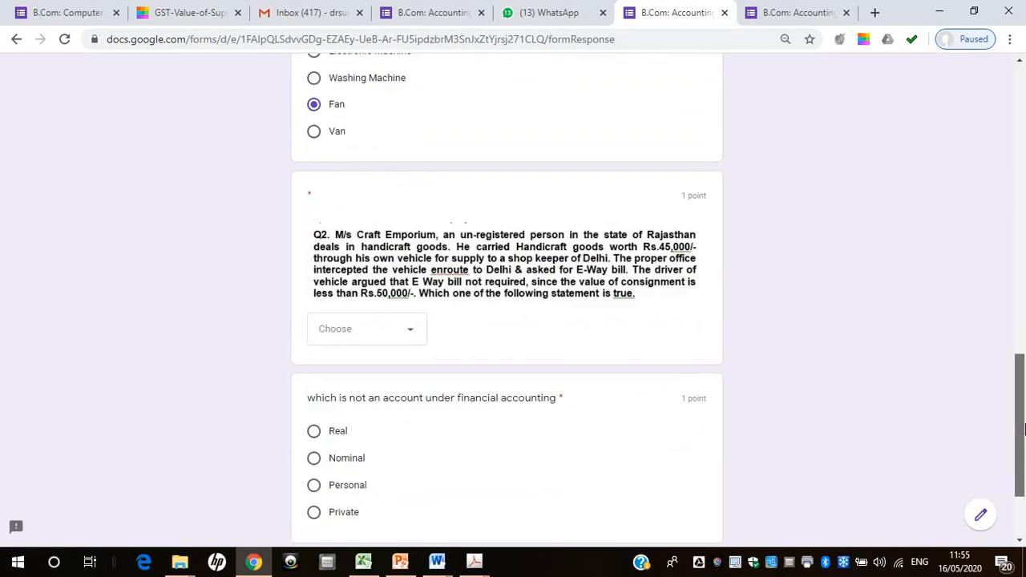
{"action": "left_click", "coordinate": [408, 230]}
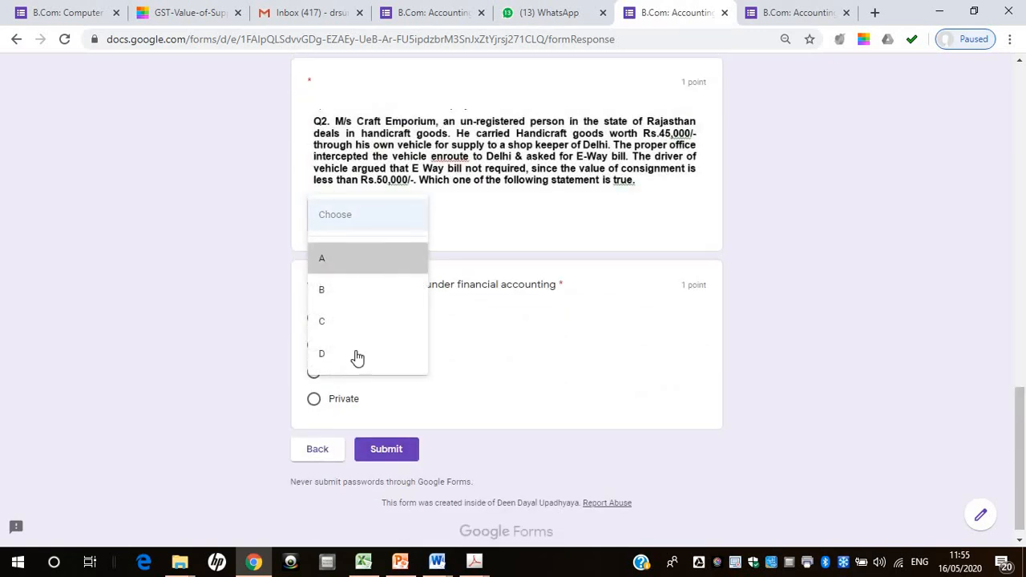
{"action": "left_click", "coordinate": [345, 257]}
{"action": "left_click", "coordinate": [313, 371]}
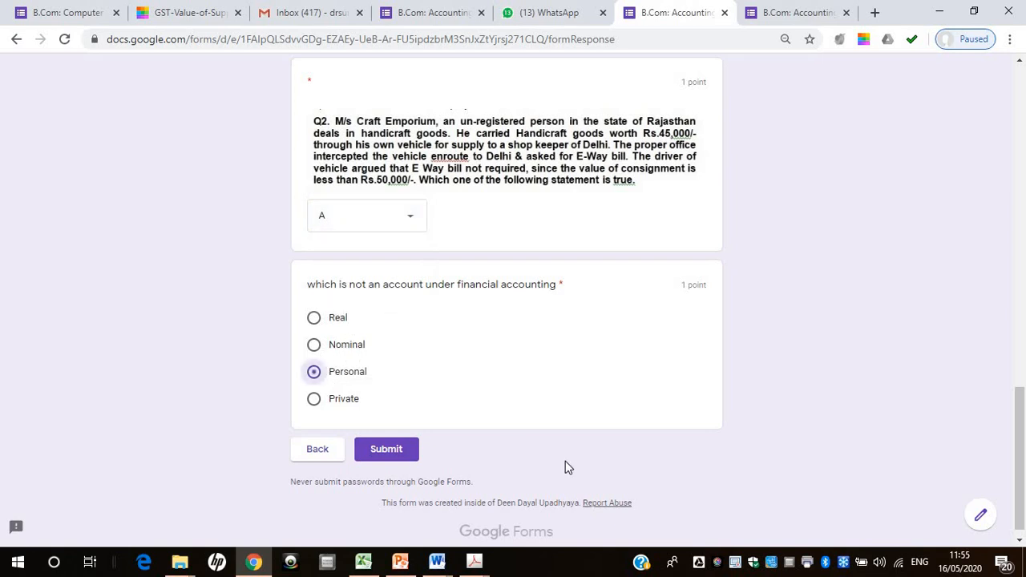
{"action": "left_click", "coordinate": [397, 447]}
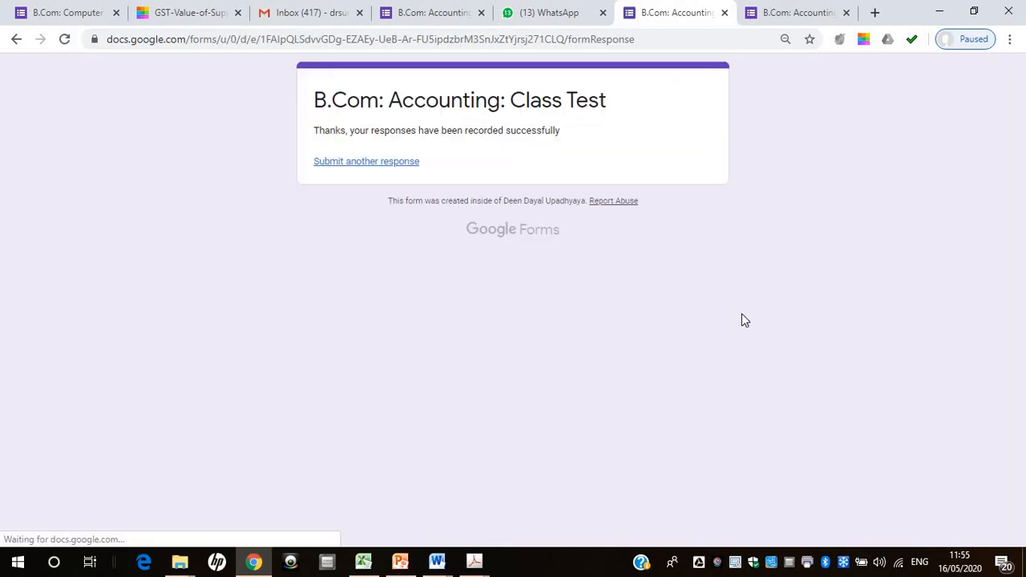
Review the second individual response and the list of respondents in the class test form, comparing with the respondent's confirmation page
{"action": "left_click", "coordinate": [422, 13]}
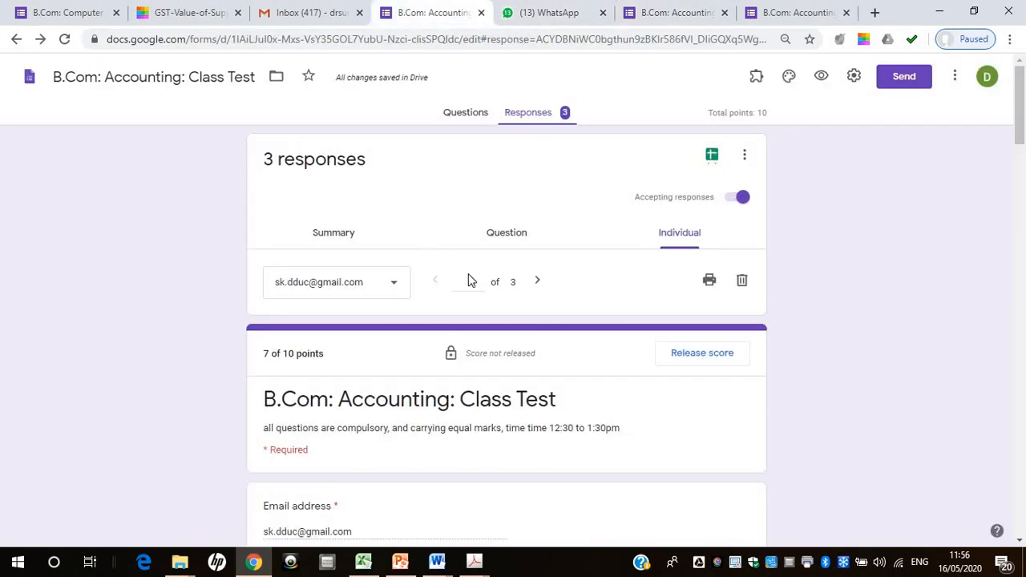
{"action": "left_click", "coordinate": [537, 284]}
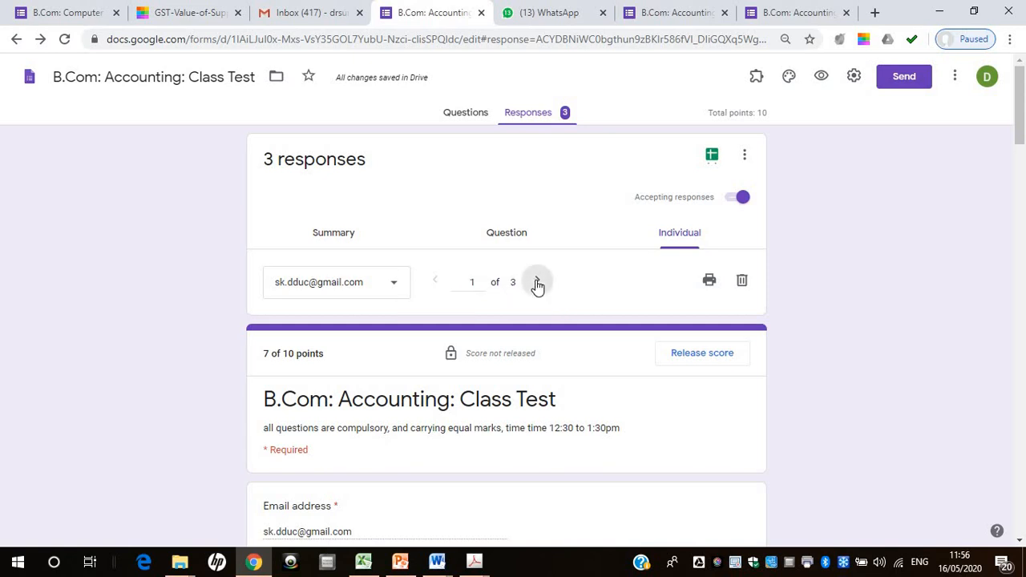
{"action": "left_click", "coordinate": [395, 287]}
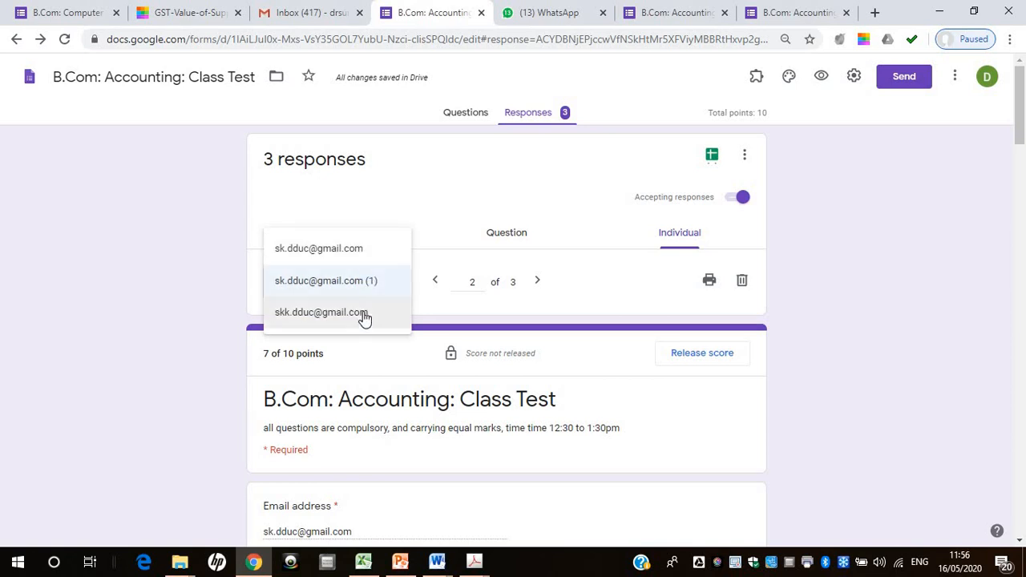
{"action": "left_click", "coordinate": [669, 14]}
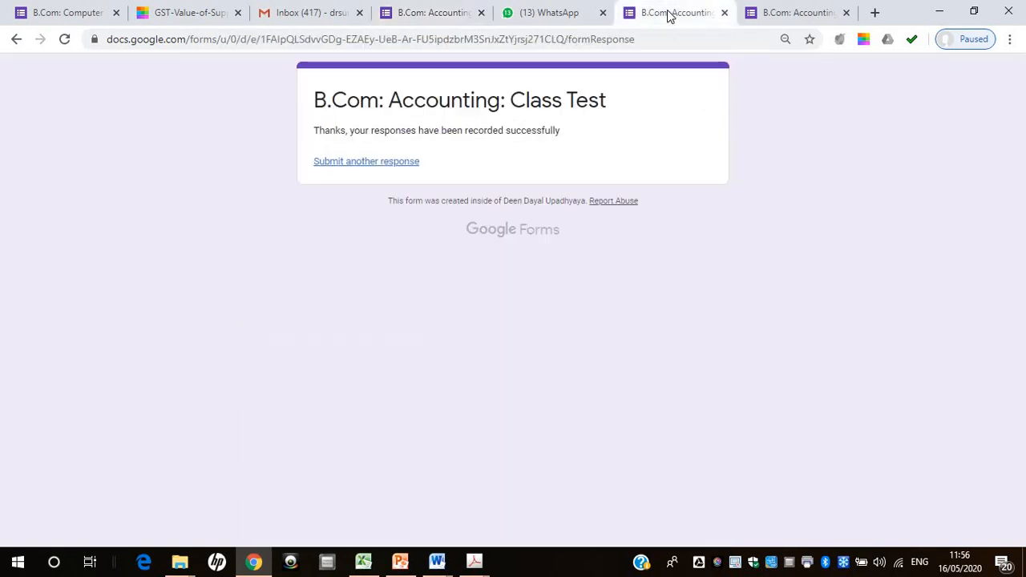
{"action": "left_click", "coordinate": [415, 14]}
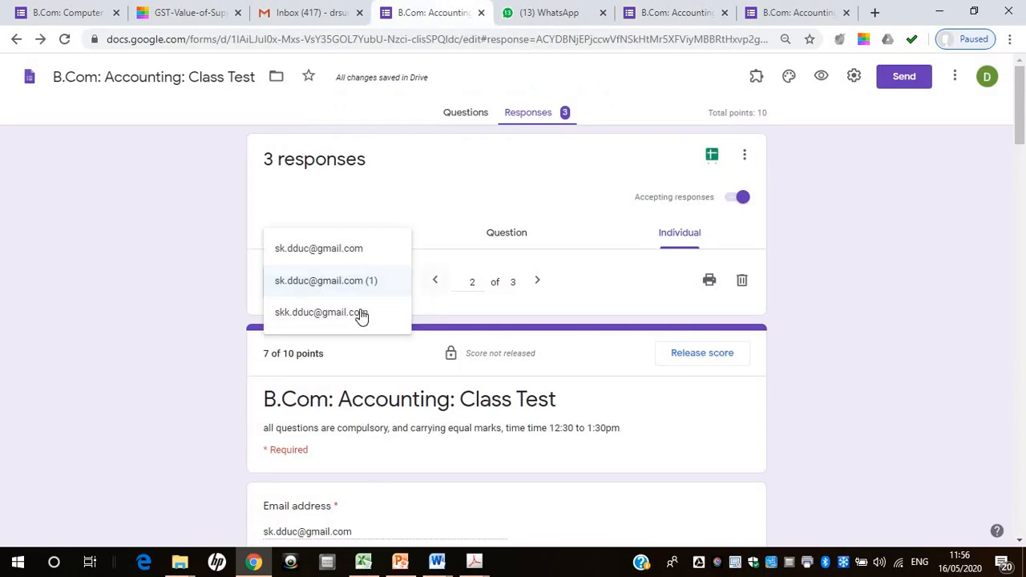
Check the score release options with all respondents selected, and leave them without sending emails
{"action": "left_click", "coordinate": [709, 360]}
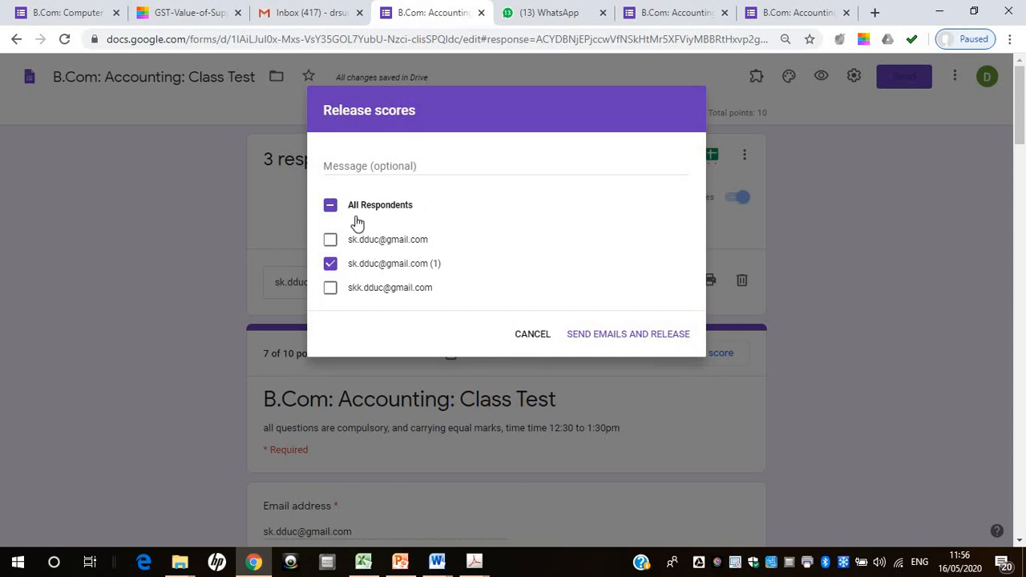
{"action": "left_click", "coordinate": [331, 209]}
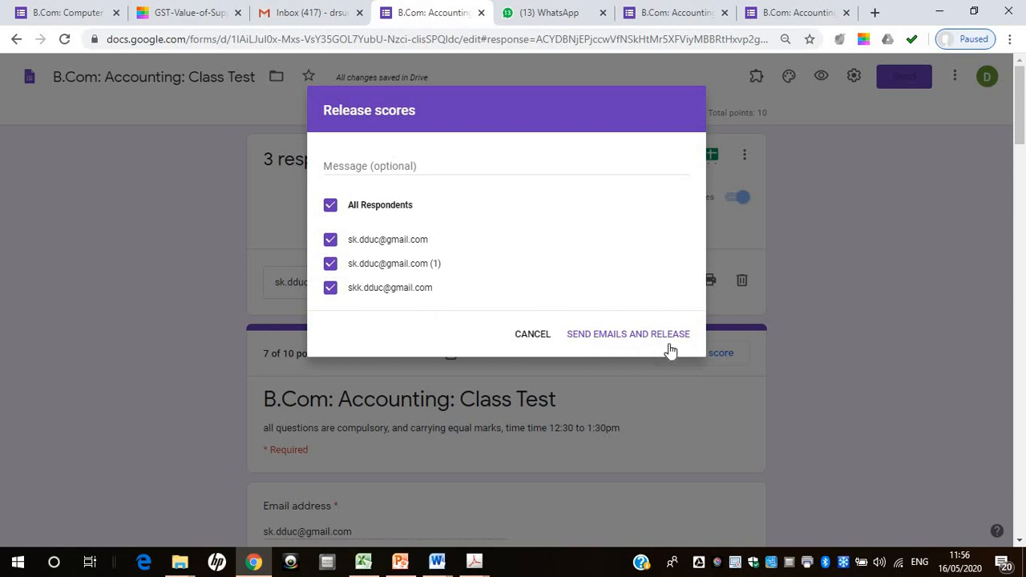
{"action": "left_click", "coordinate": [521, 338]}
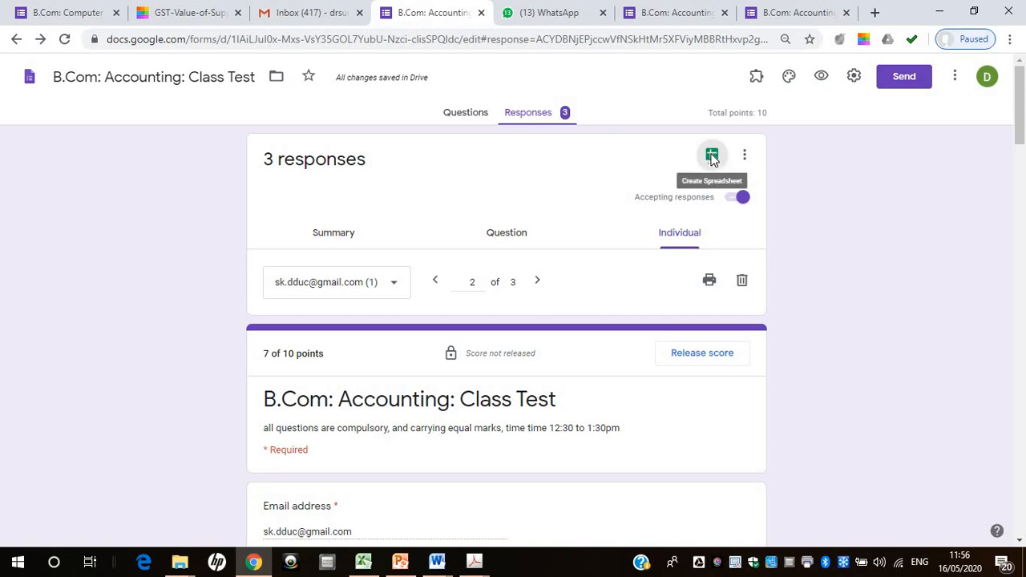
Create a new spreadsheet as the destination for the class test responses
{"action": "left_click", "coordinate": [710, 155]}
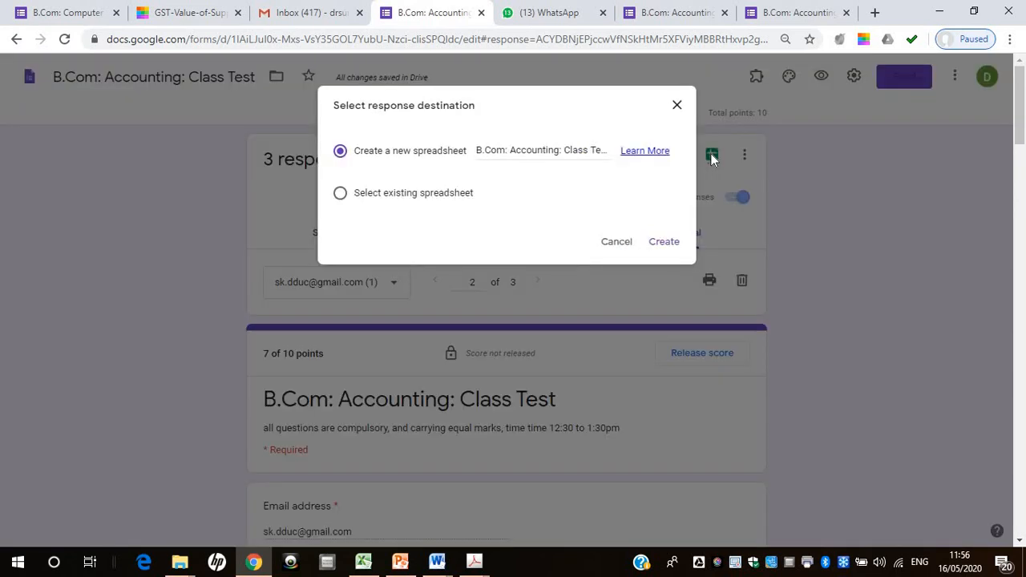
{"action": "left_click", "coordinate": [665, 242]}
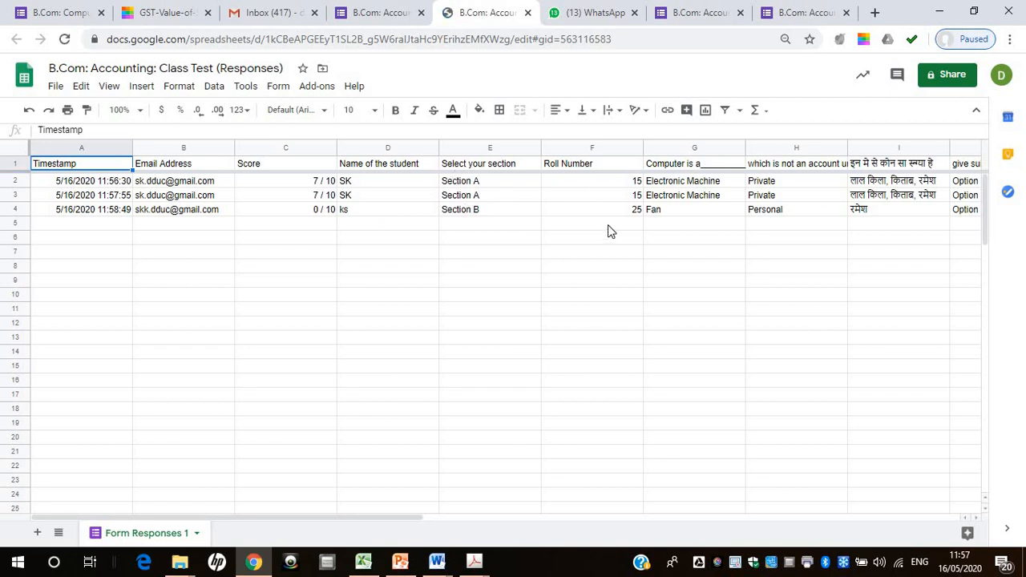
Examine the question headings and recorded answers across the response spreadsheet's columns, and return to the Email Address heading
{"action": "left_click", "coordinate": [684, 168]}
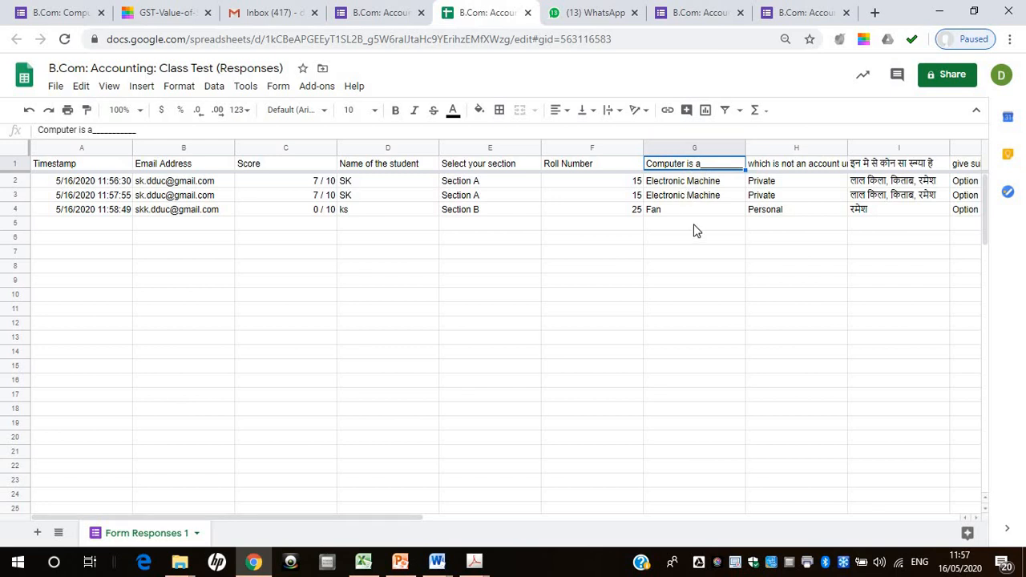
{"action": "left_click", "coordinate": [767, 171]}
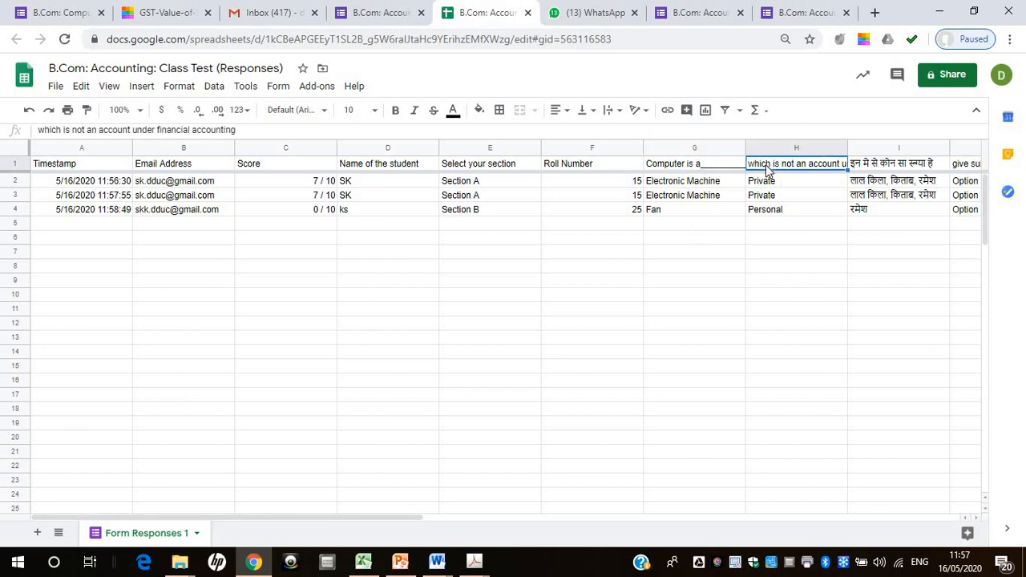
{"action": "left_click", "coordinate": [891, 211]}
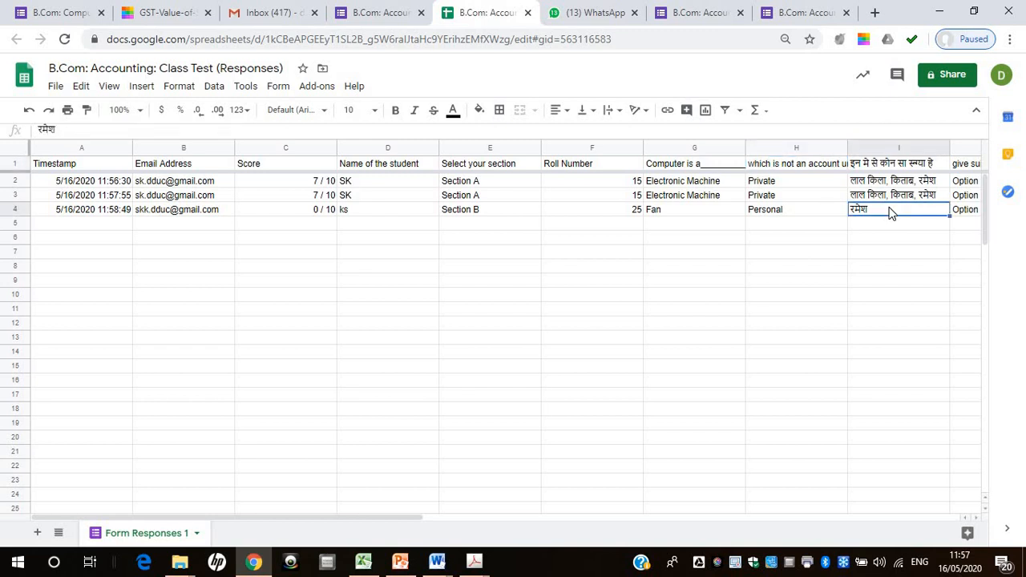
{"action": "key", "text": "Right"}
{"action": "key", "text": "Right"}
{"action": "key", "text": "Right"}
{"action": "key", "text": "Right"}
{"action": "key", "text": "Right"}
{"action": "key", "text": "Right"}
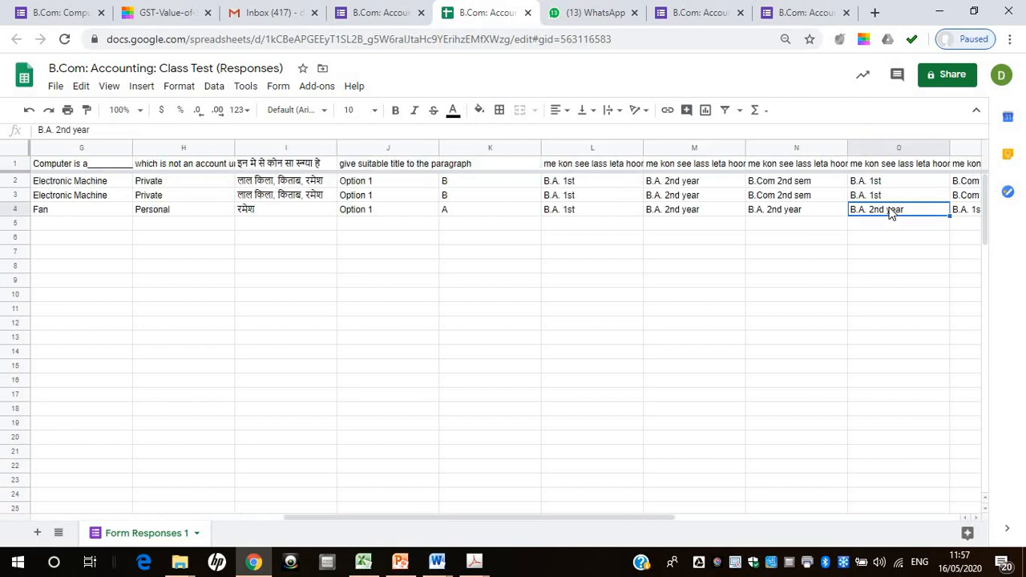
{"action": "key", "text": "Right"}
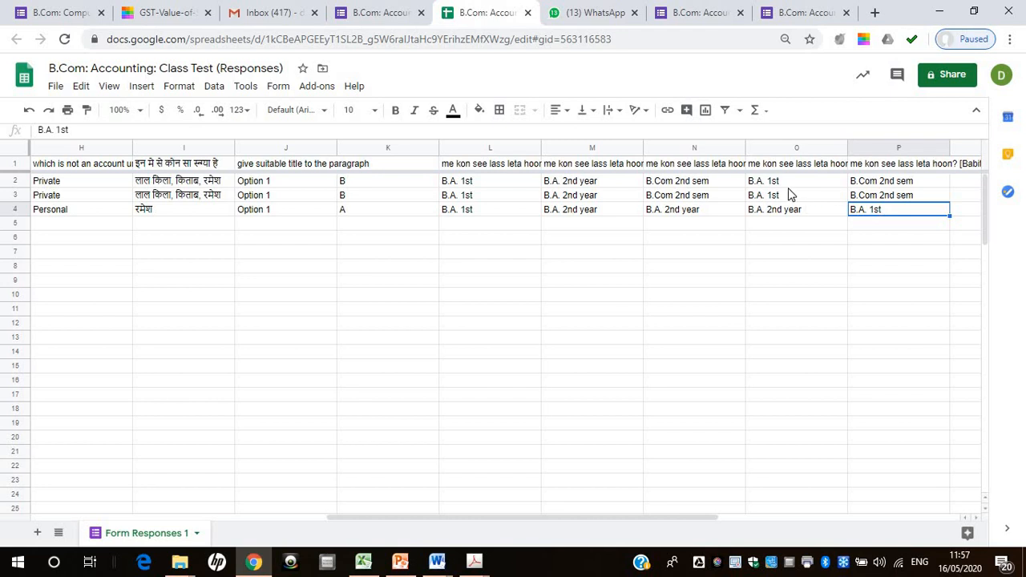
{"action": "key", "text": "Right"}
{"action": "key", "text": "Right"}
{"action": "key", "text": "Right"}
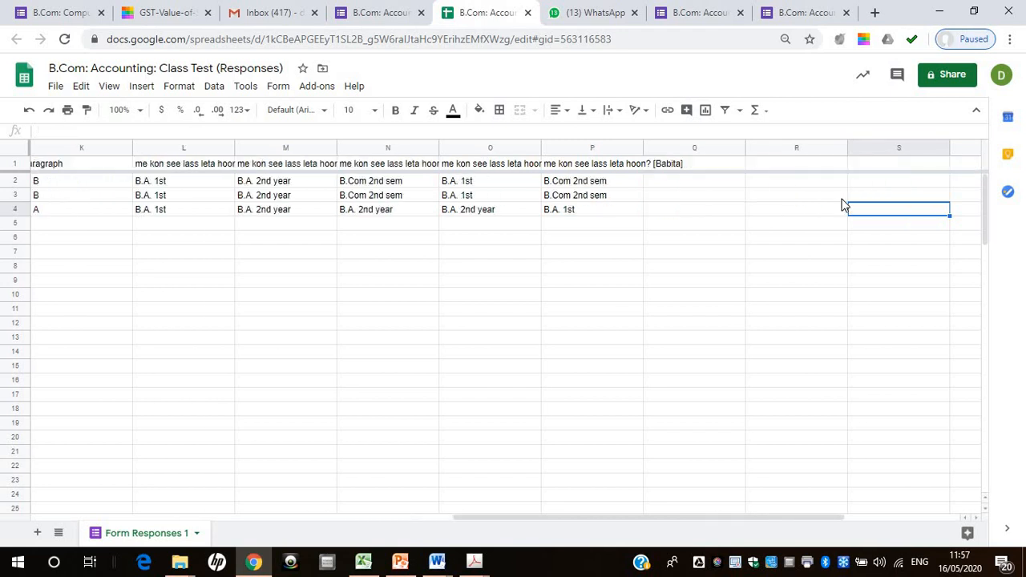
{"action": "key", "text": "Left"}
{"action": "key", "text": "Left"}
{"action": "key", "text": "Left"}
{"action": "key", "text": "Left"}
{"action": "key", "text": "Home"}
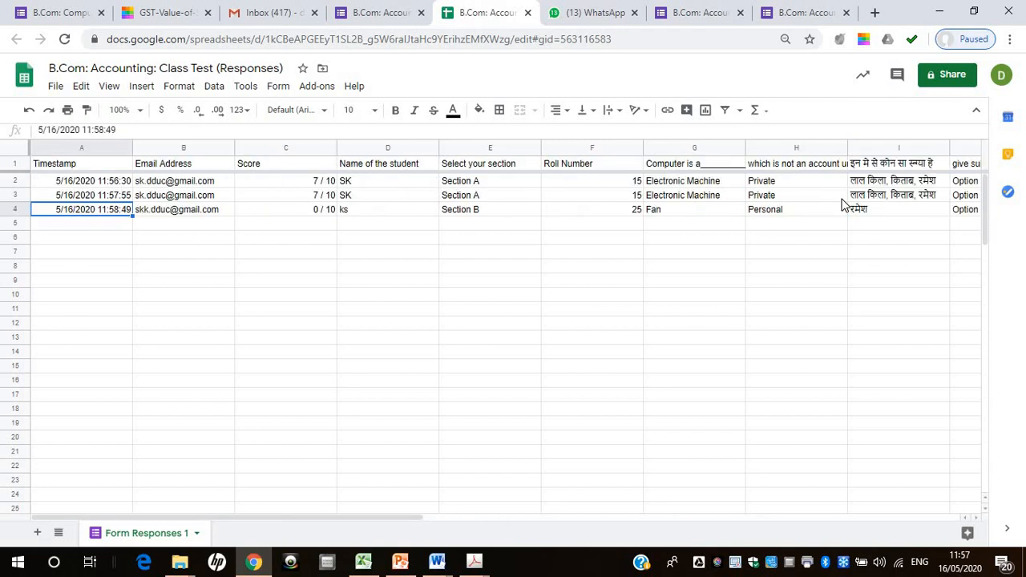
{"action": "left_click", "coordinate": [183, 161]}
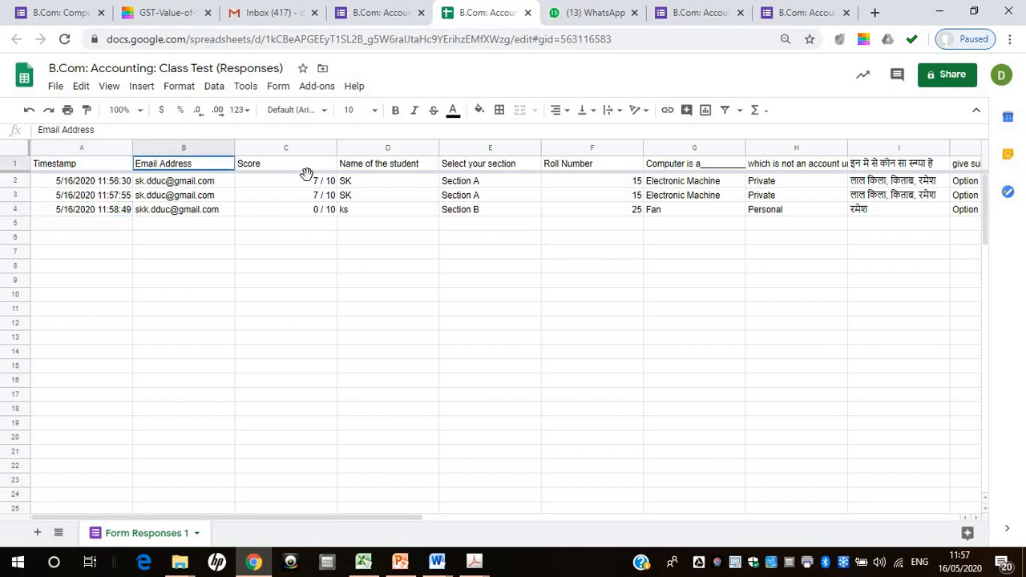
Release the class test scores to all respondents in the form's individual responses, sending the notification emails
{"action": "left_click_drag", "start_coordinate": [306, 174], "coordinate": [577, 371]}
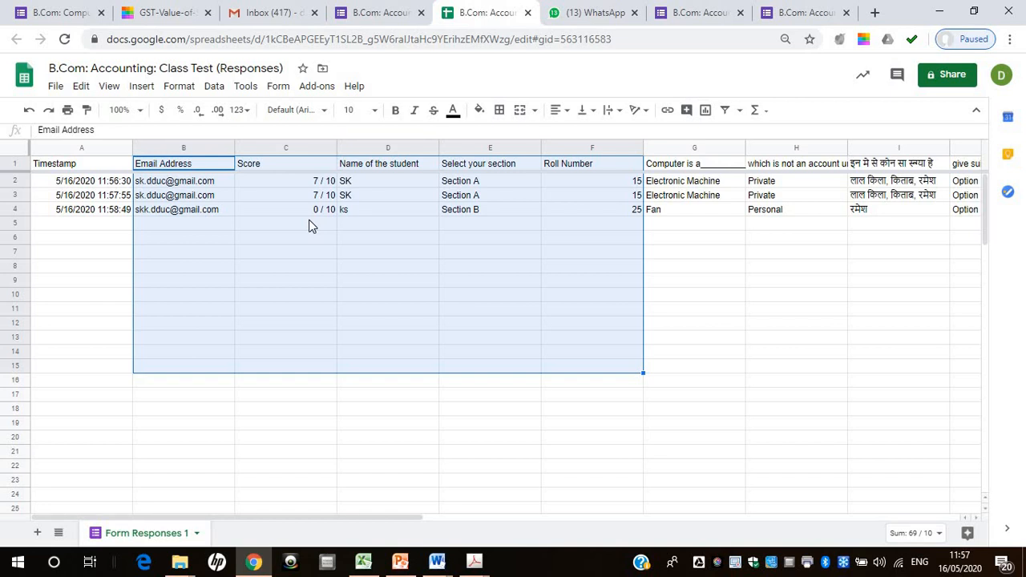
{"action": "left_click", "coordinate": [391, 21]}
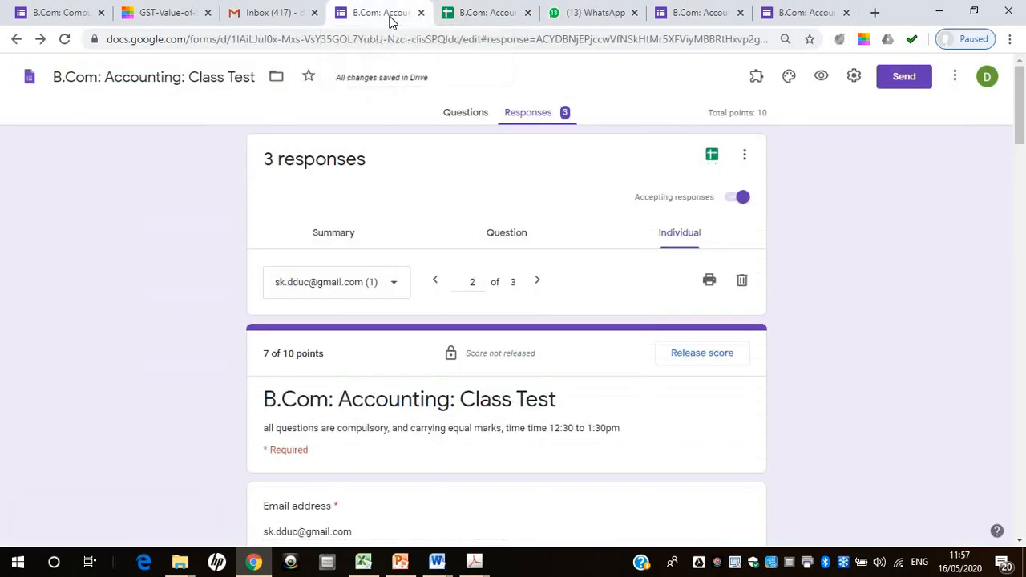
{"action": "left_click", "coordinate": [702, 354]}
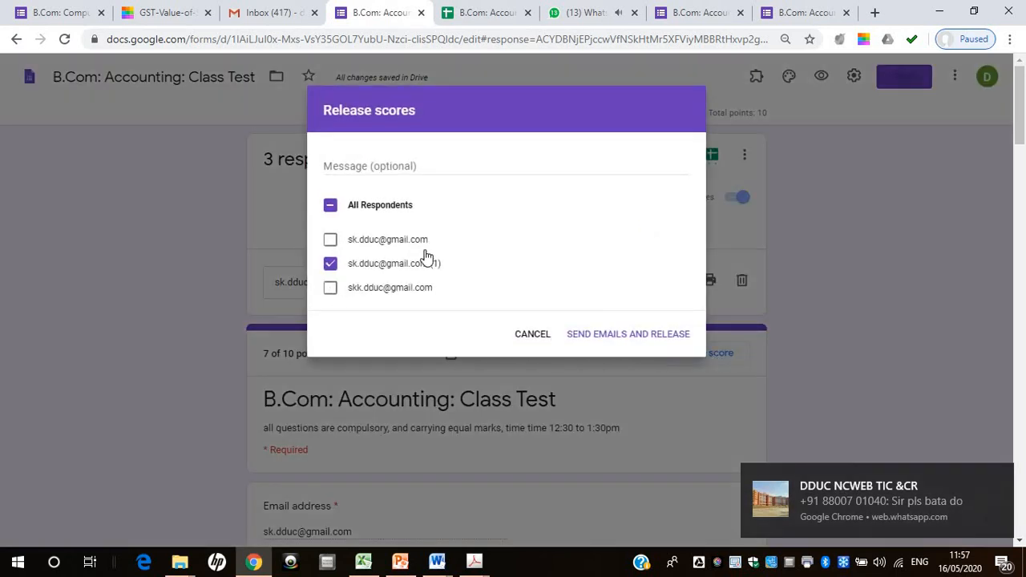
{"action": "left_click", "coordinate": [331, 207]}
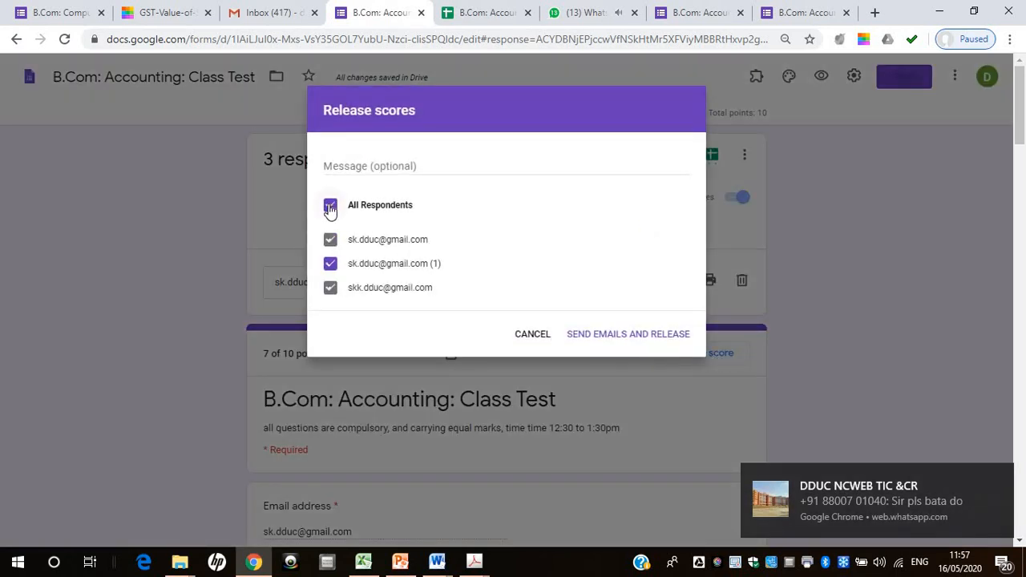
{"action": "left_click", "coordinate": [608, 338]}
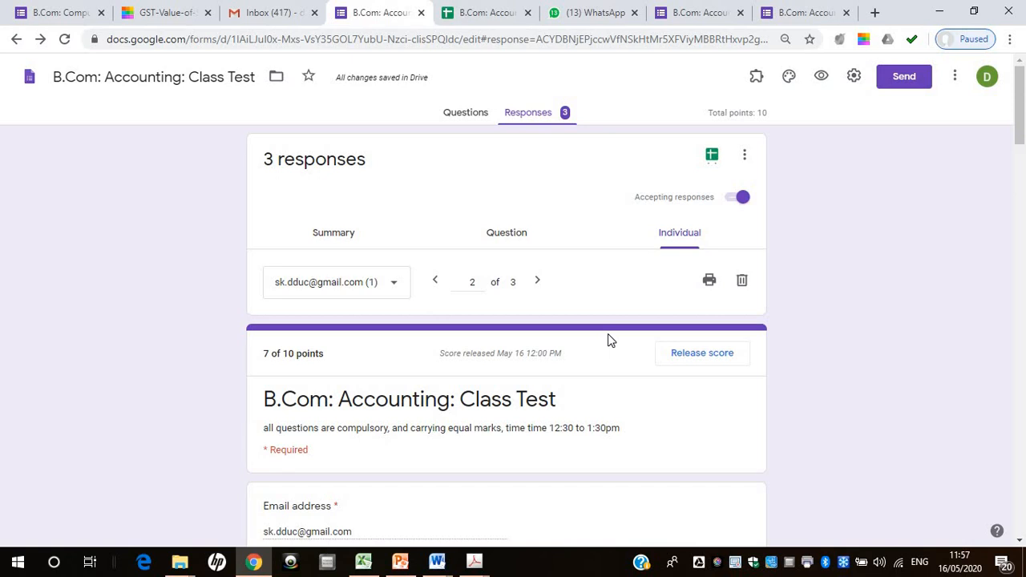
Switch to Gmail and sign in to the respondent's account from the list of signed-out accounts
{"action": "left_click", "coordinate": [237, 12]}
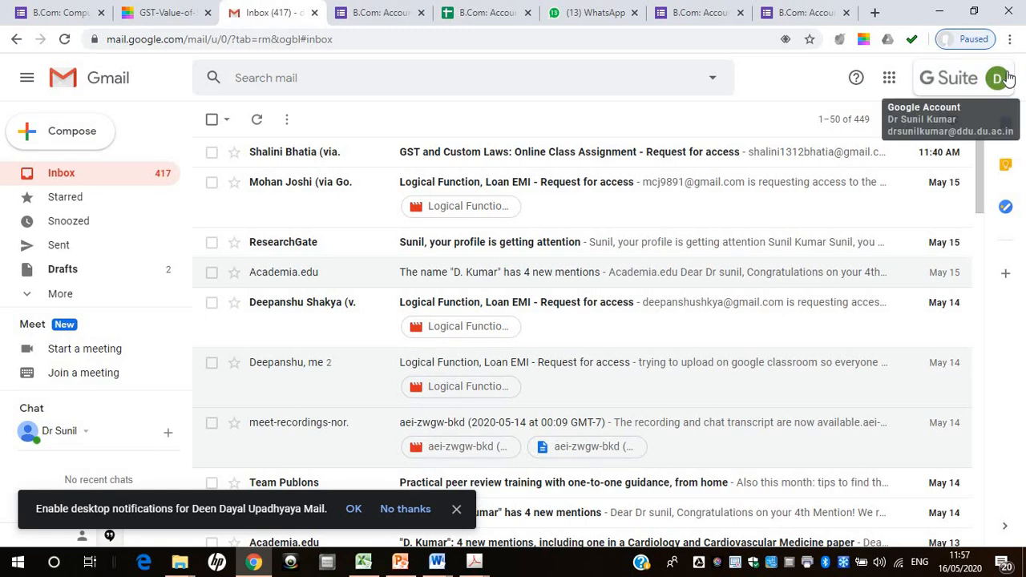
{"action": "left_click", "coordinate": [999, 78]}
{"action": "left_click", "coordinate": [872, 325]}
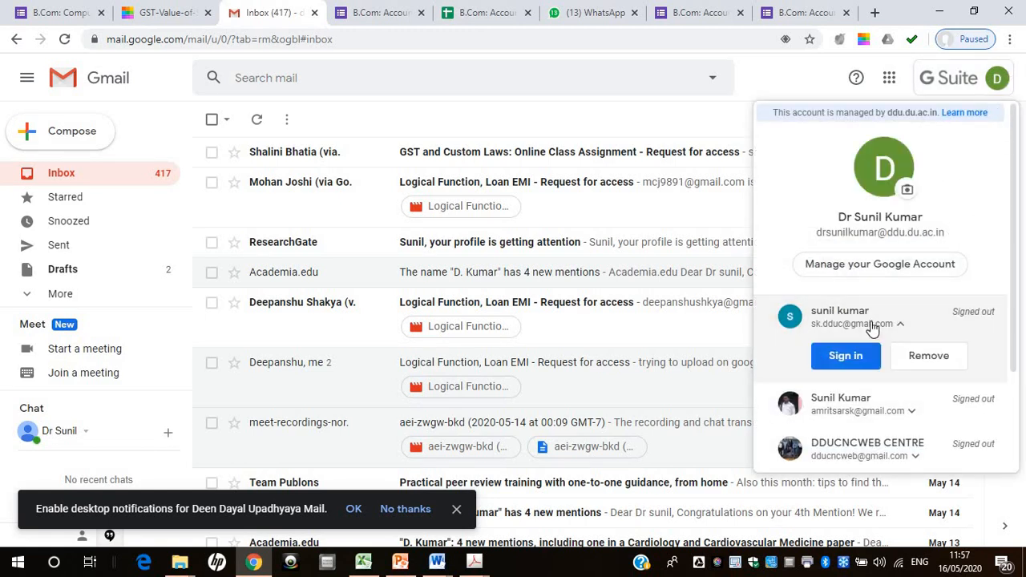
{"action": "left_click", "coordinate": [852, 360]}
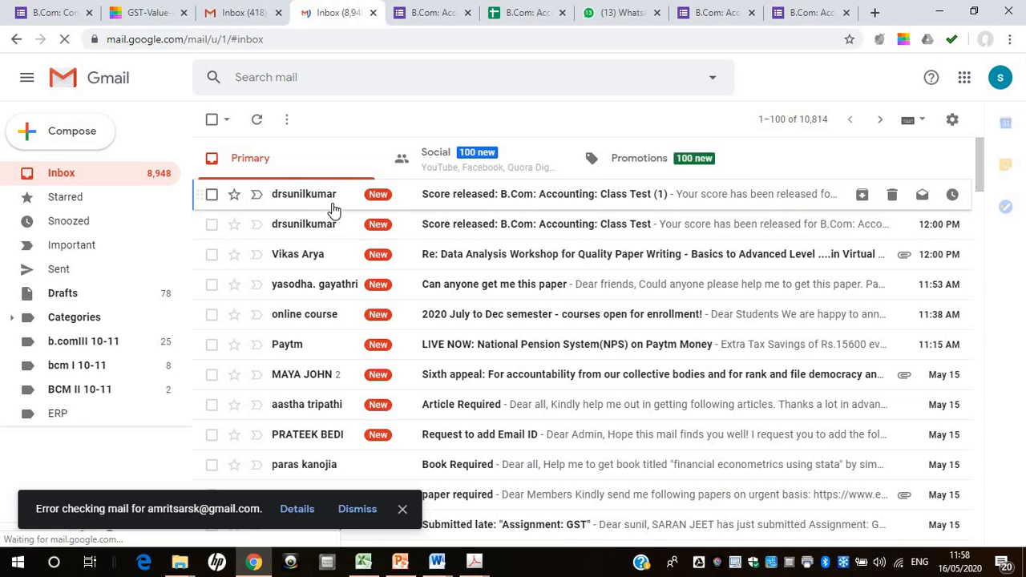
Read the "Score released: B.Com: Accounting: Class Test (1)" email in the respondent's mailbox, and return to the inbox
{"action": "left_click", "coordinate": [497, 200]}
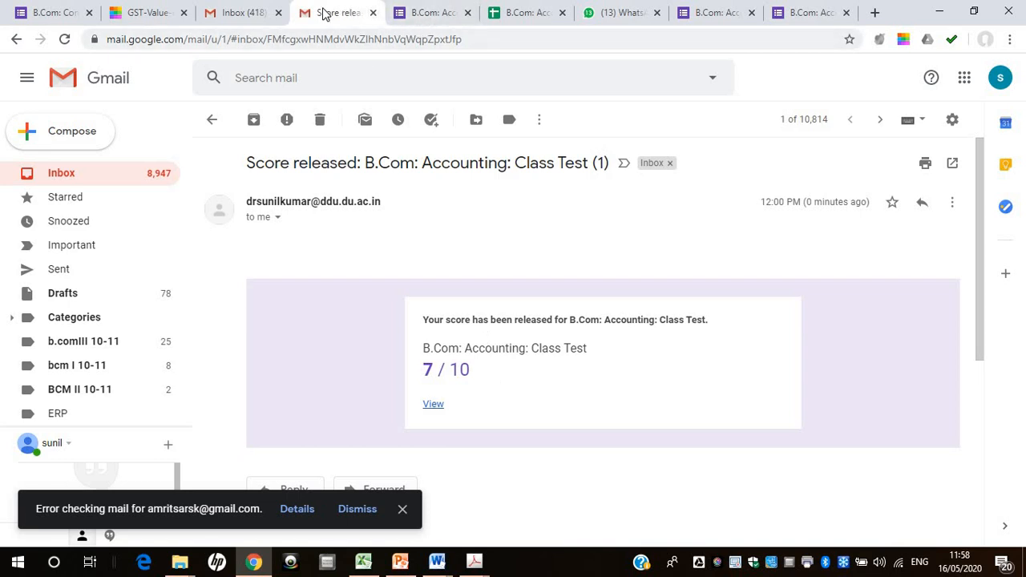
{"action": "left_click", "coordinate": [31, 81]}
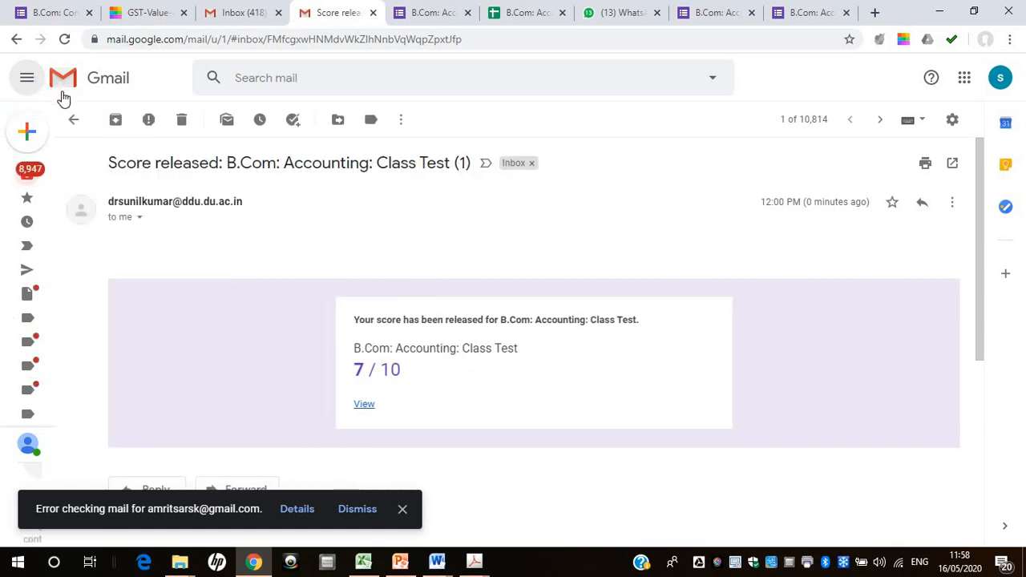
{"action": "left_click", "coordinate": [27, 77]}
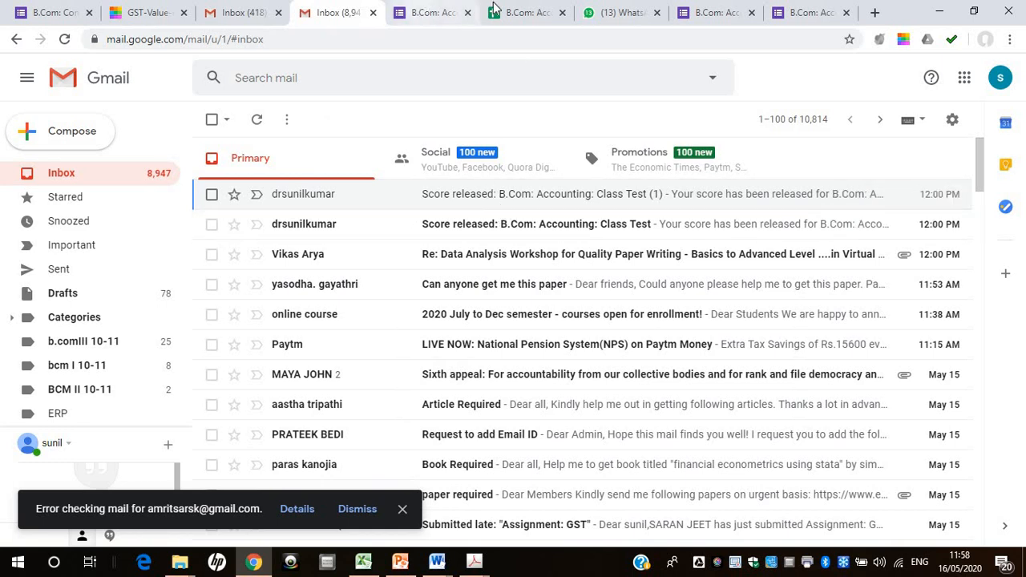
Close the class test form, response spreadsheet and respondent form pages, and read the delivery failure notification in the teacher's Gmail inbox
{"action": "left_click", "coordinate": [438, 16]}
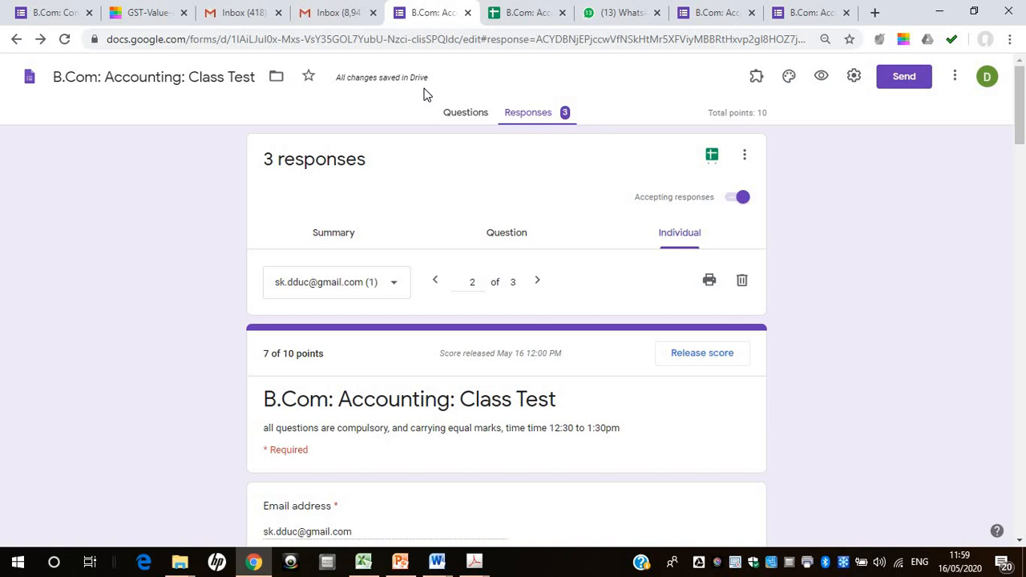
{"action": "left_click", "coordinate": [468, 13]}
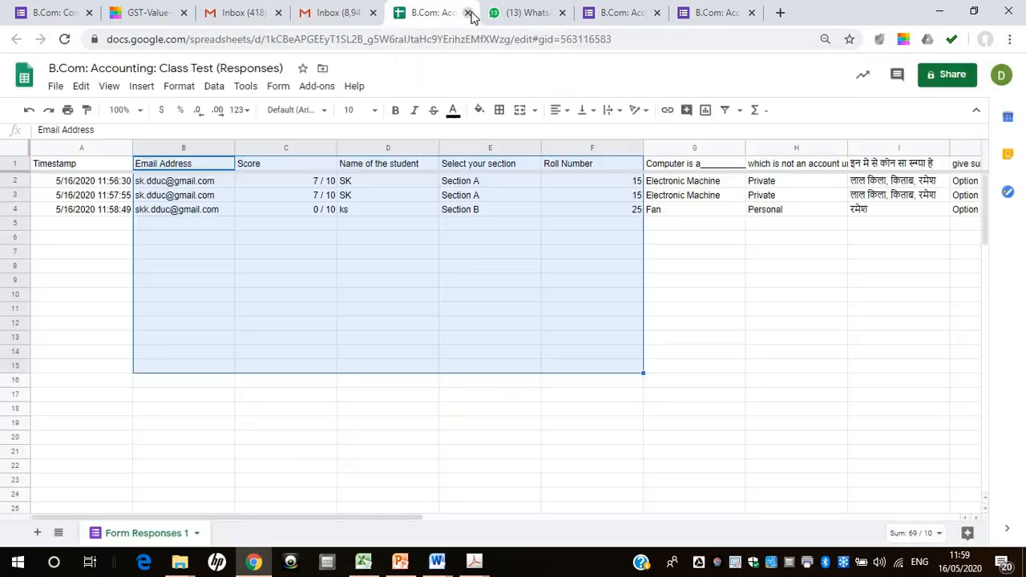
{"action": "left_click", "coordinate": [469, 13]}
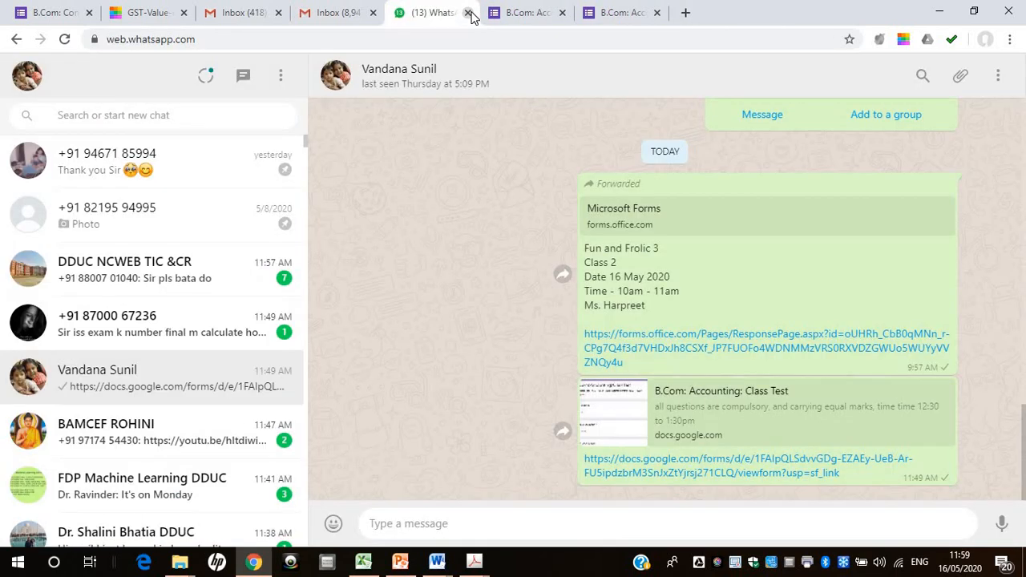
{"action": "left_click", "coordinate": [563, 13]}
{"action": "left_click", "coordinate": [563, 13]}
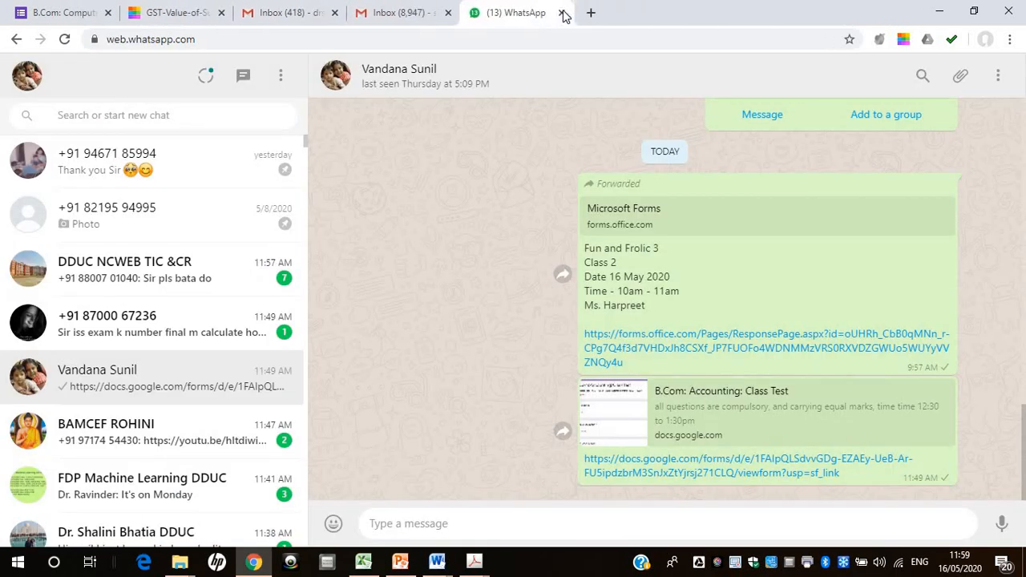
{"action": "left_click", "coordinate": [405, 13]}
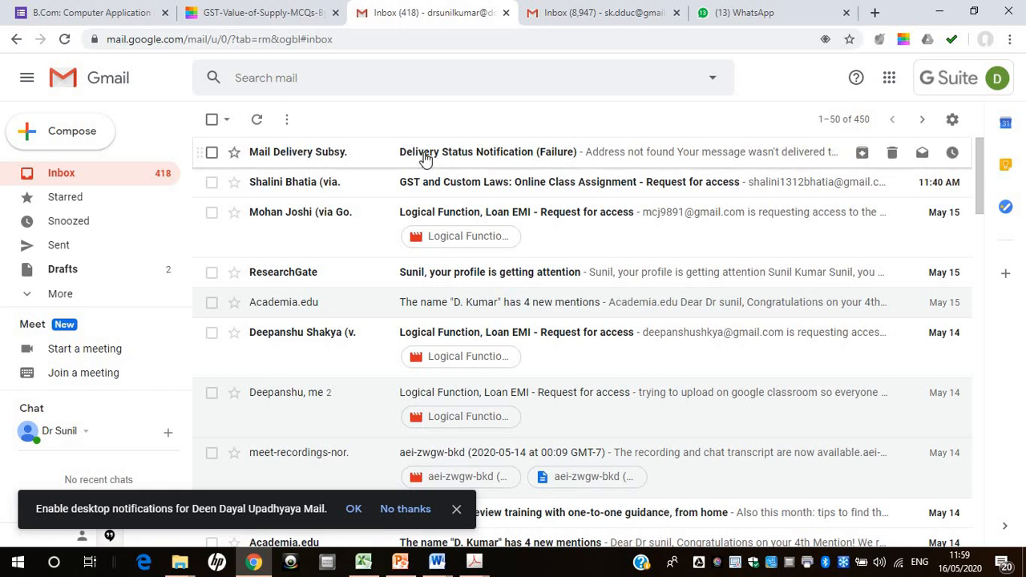
{"action": "left_click", "coordinate": [652, 160]}
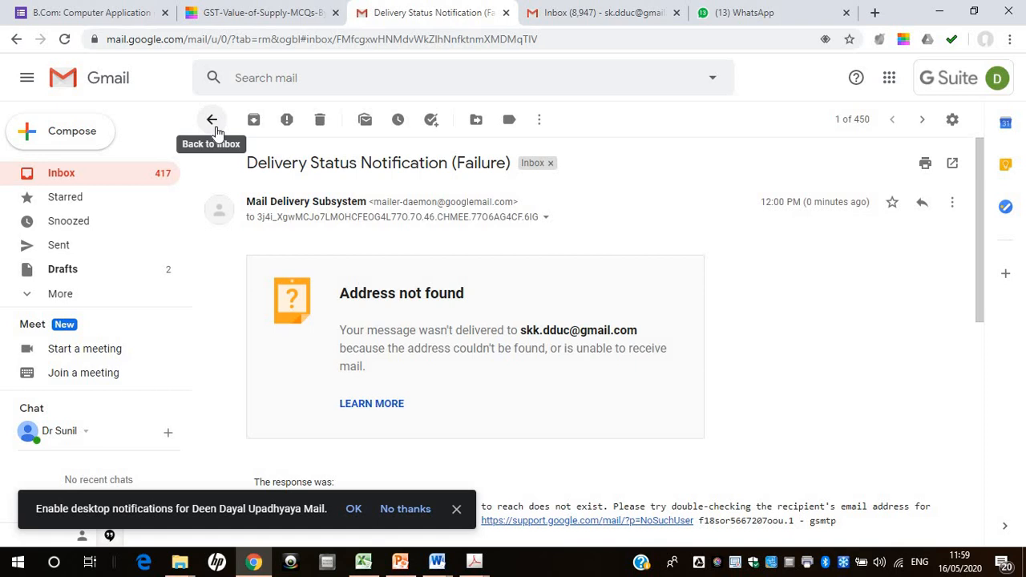
Go to Google Forms by way of Google Docs and reopen the B.Com: Accounting: Class Test form from the recent forms
{"action": "left_click", "coordinate": [885, 83]}
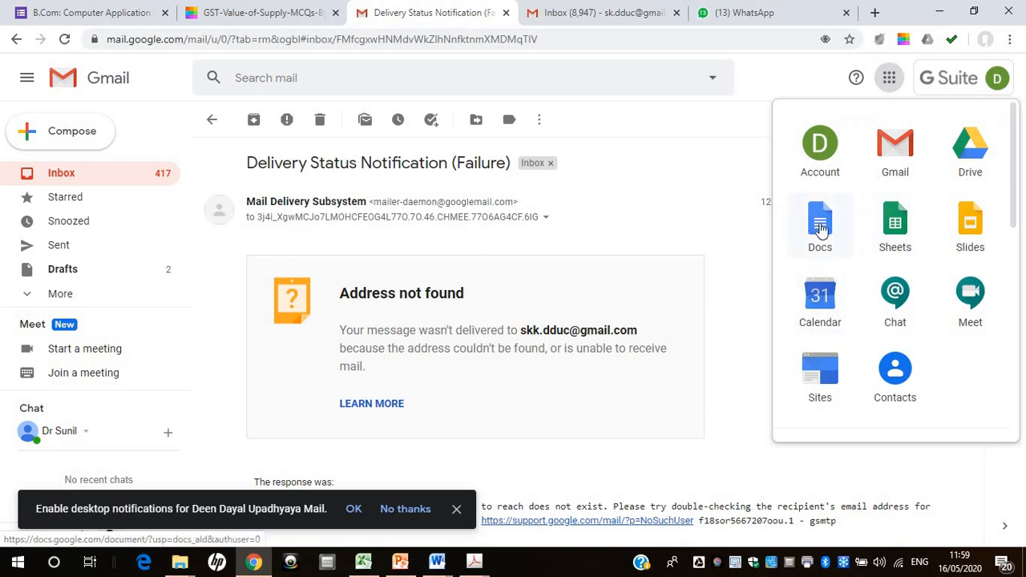
{"action": "left_click", "coordinate": [820, 230]}
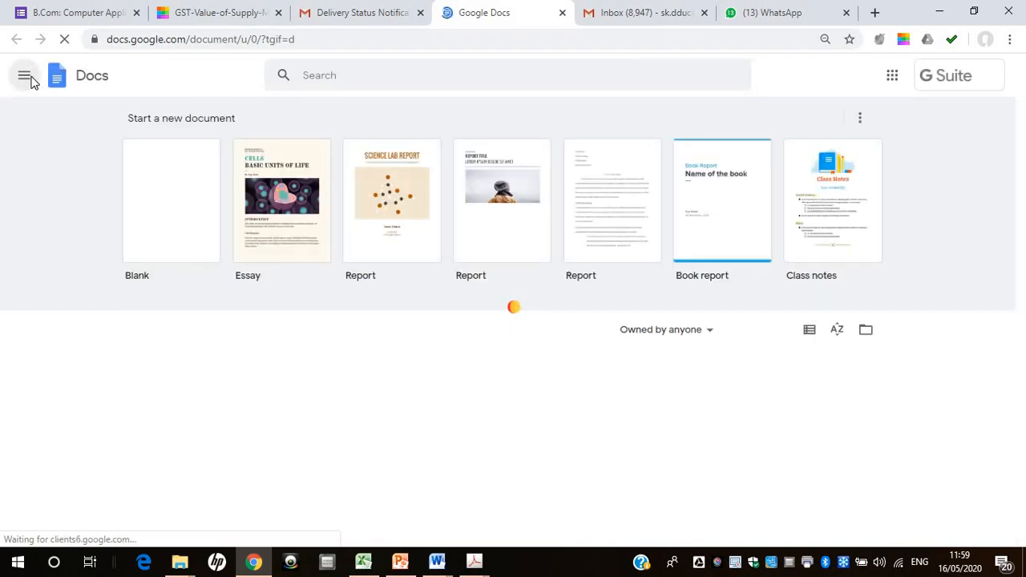
{"action": "left_click", "coordinate": [26, 77]}
{"action": "left_click", "coordinate": [46, 212]}
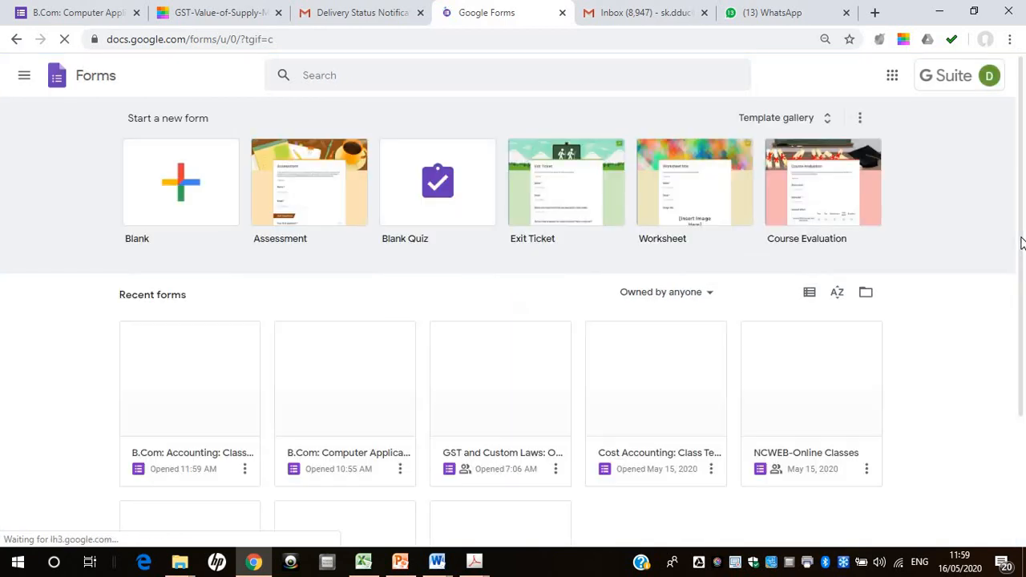
{"action": "left_click_drag", "start_coordinate": [1022, 265], "coordinate": [1014, 390]}
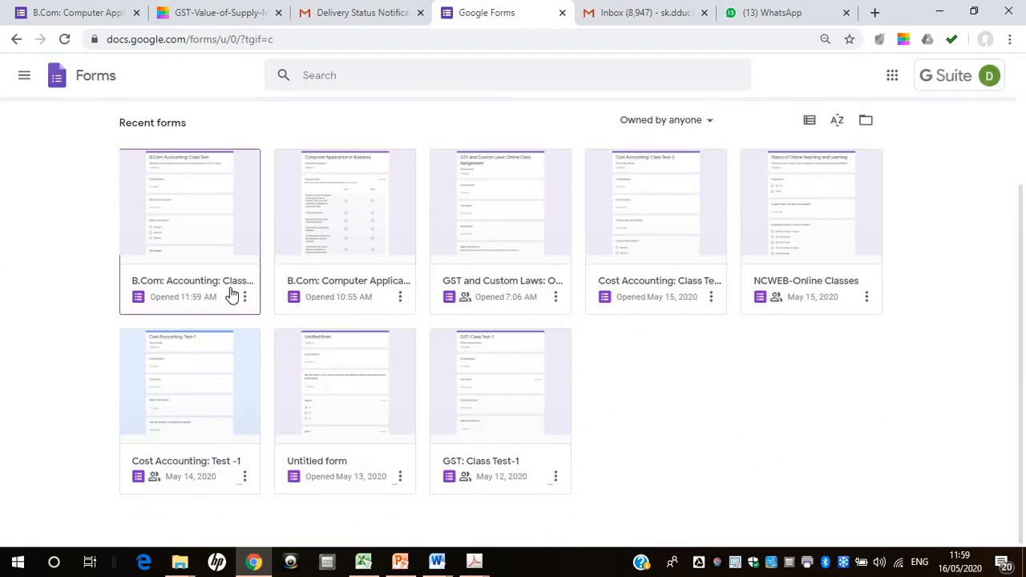
{"action": "left_click", "coordinate": [235, 242]}
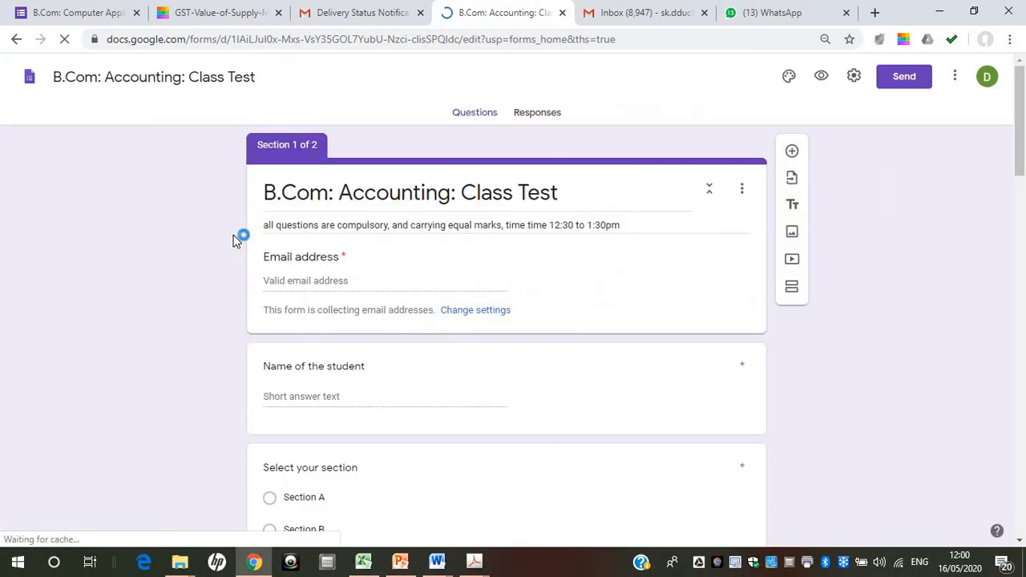
Stop the class test form from accepting responses, and check the form link shared in the WhatsApp chat
{"action": "left_click", "coordinate": [539, 113]}
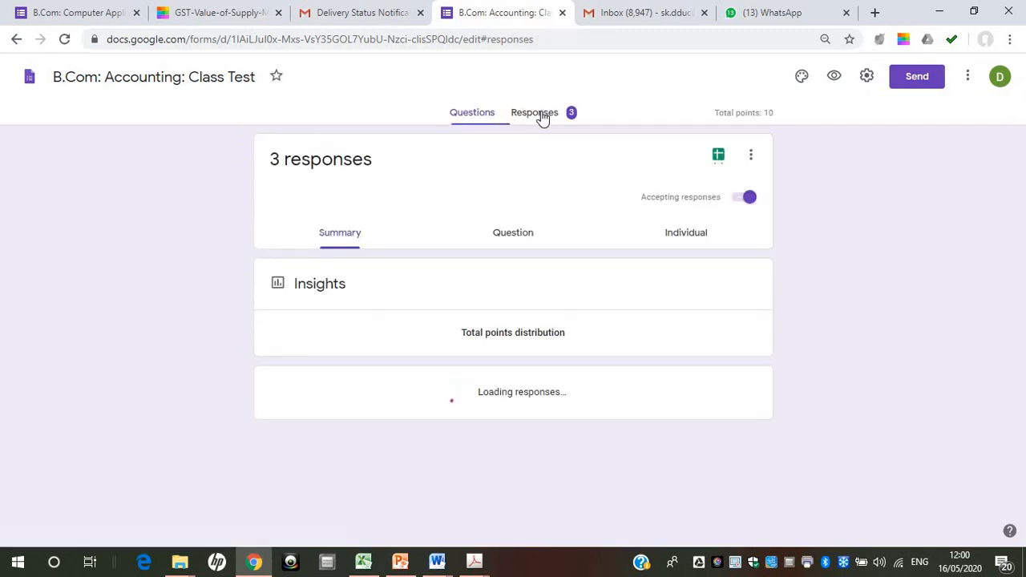
{"action": "left_click", "coordinate": [730, 201]}
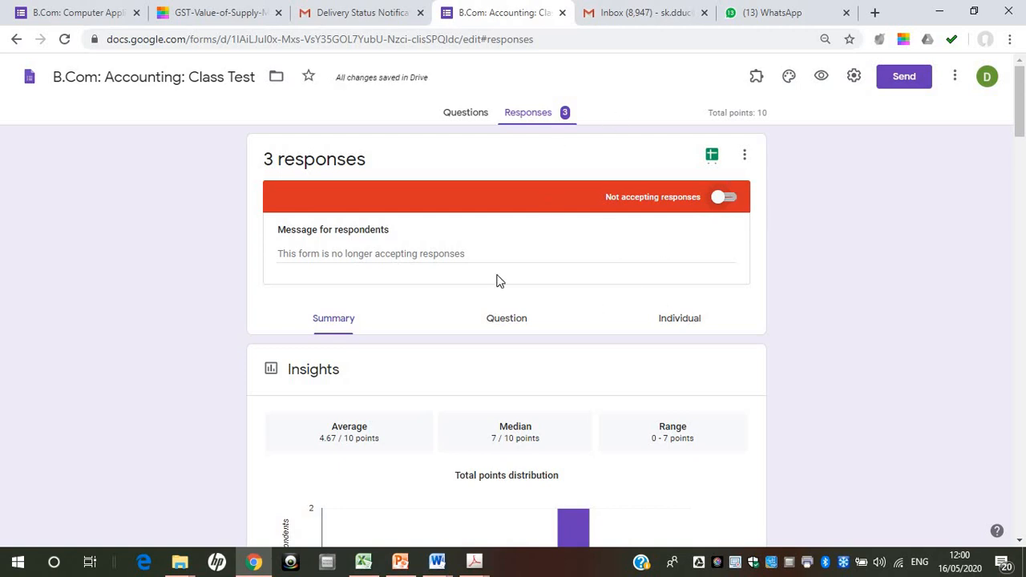
{"action": "left_click", "coordinate": [794, 13]}
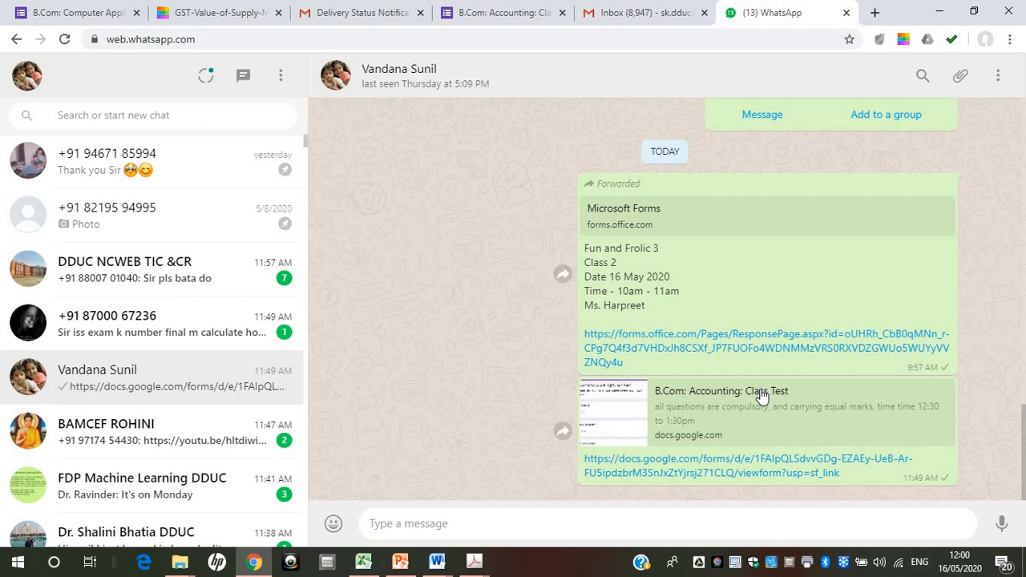
{"action": "left_click", "coordinate": [760, 464]}
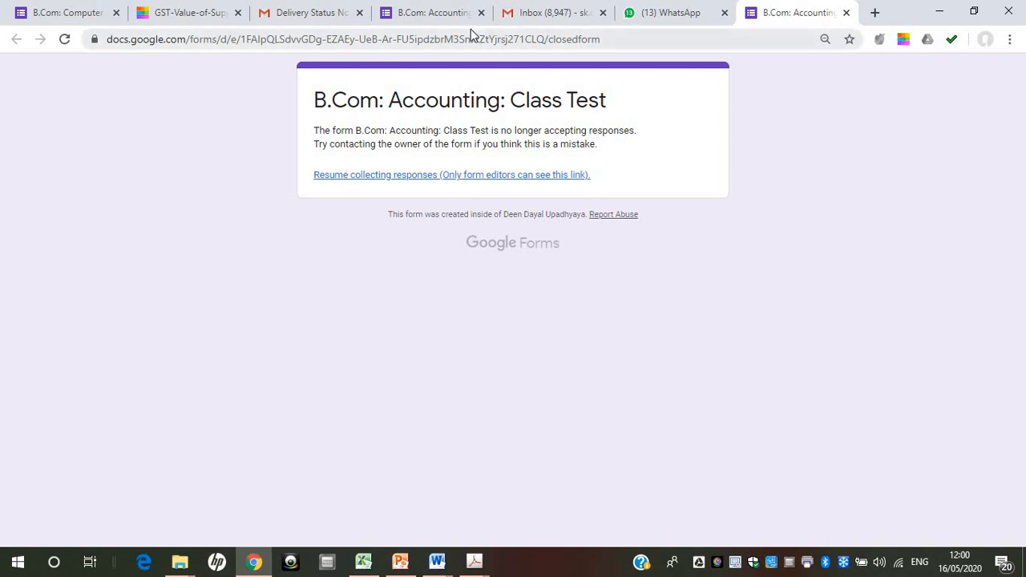
{"action": "left_click", "coordinate": [441, 12]}
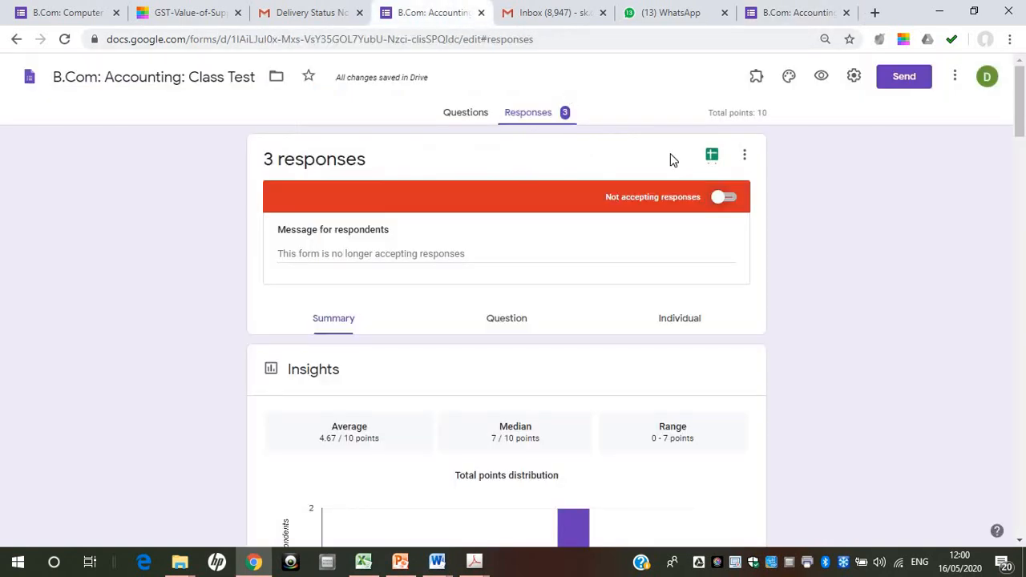